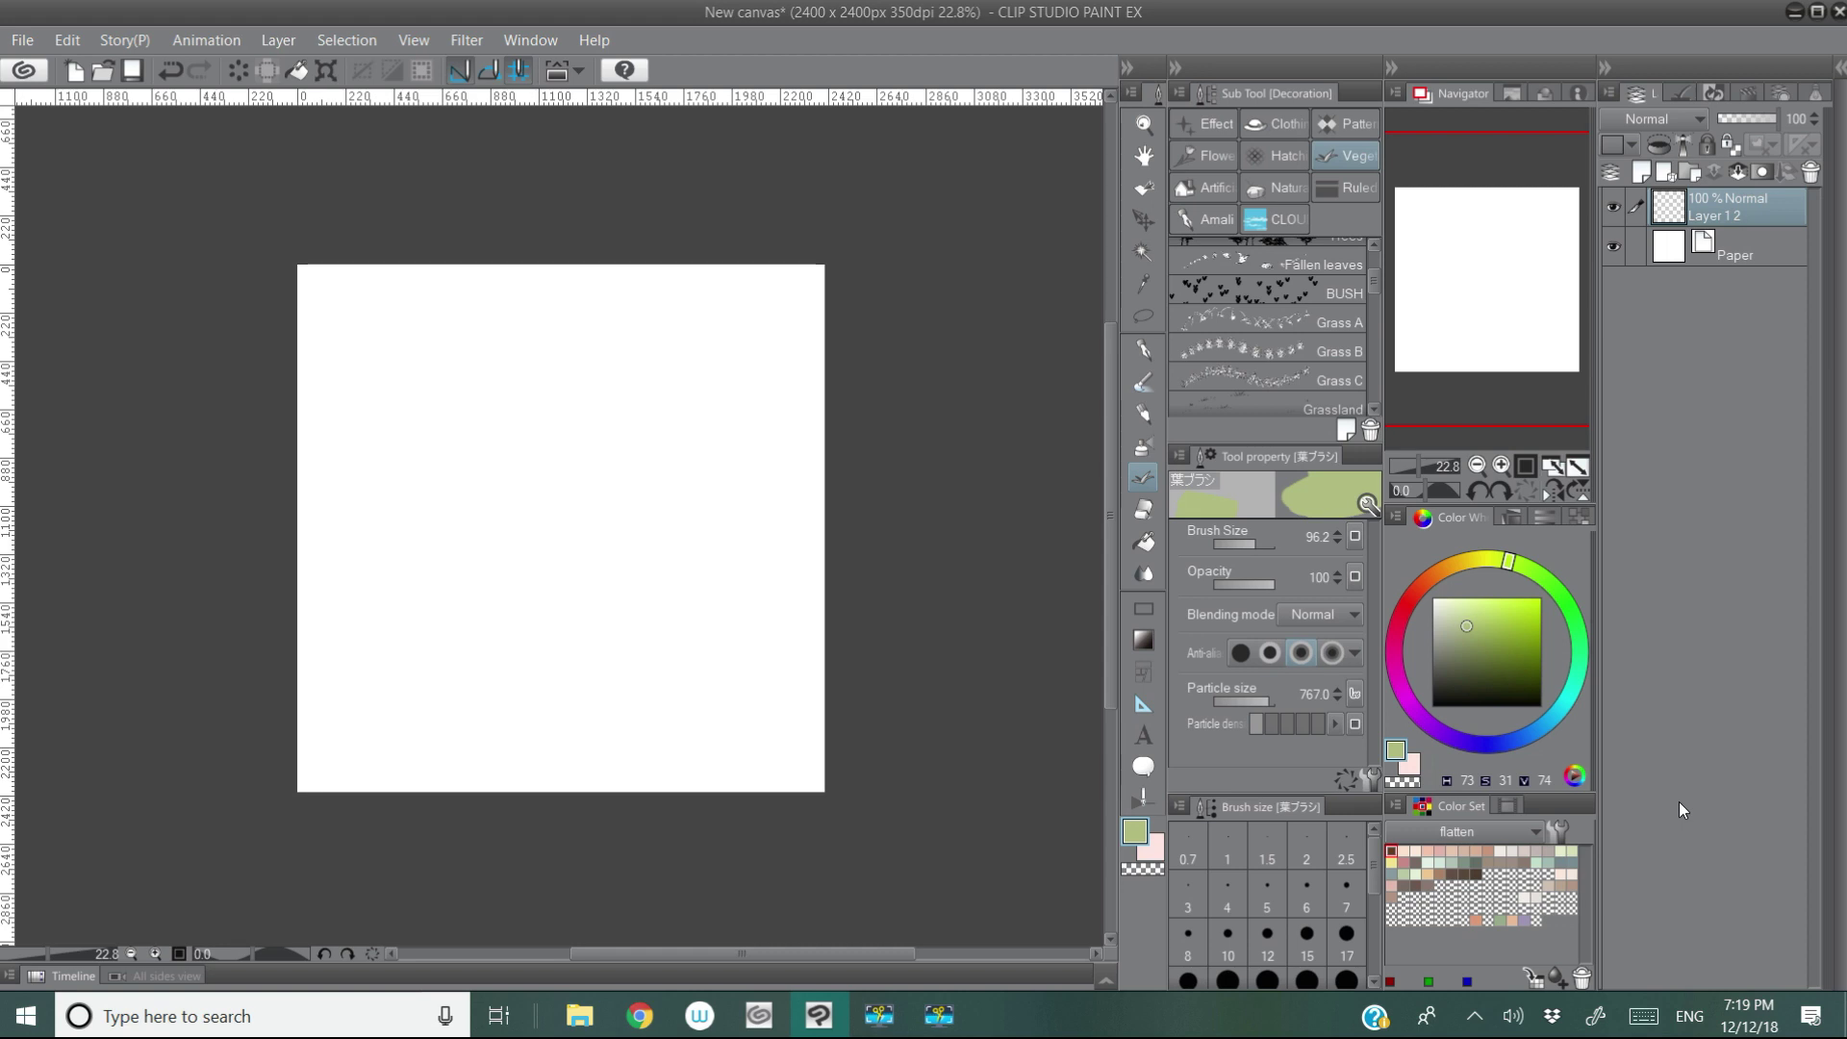
Step: Review Edit > Canvas Properties, keep Gray expression colour, and cancel
{"action": "left_click", "coordinate": [21, 40]}
{"action": "left_click", "coordinate": [66, 39]}
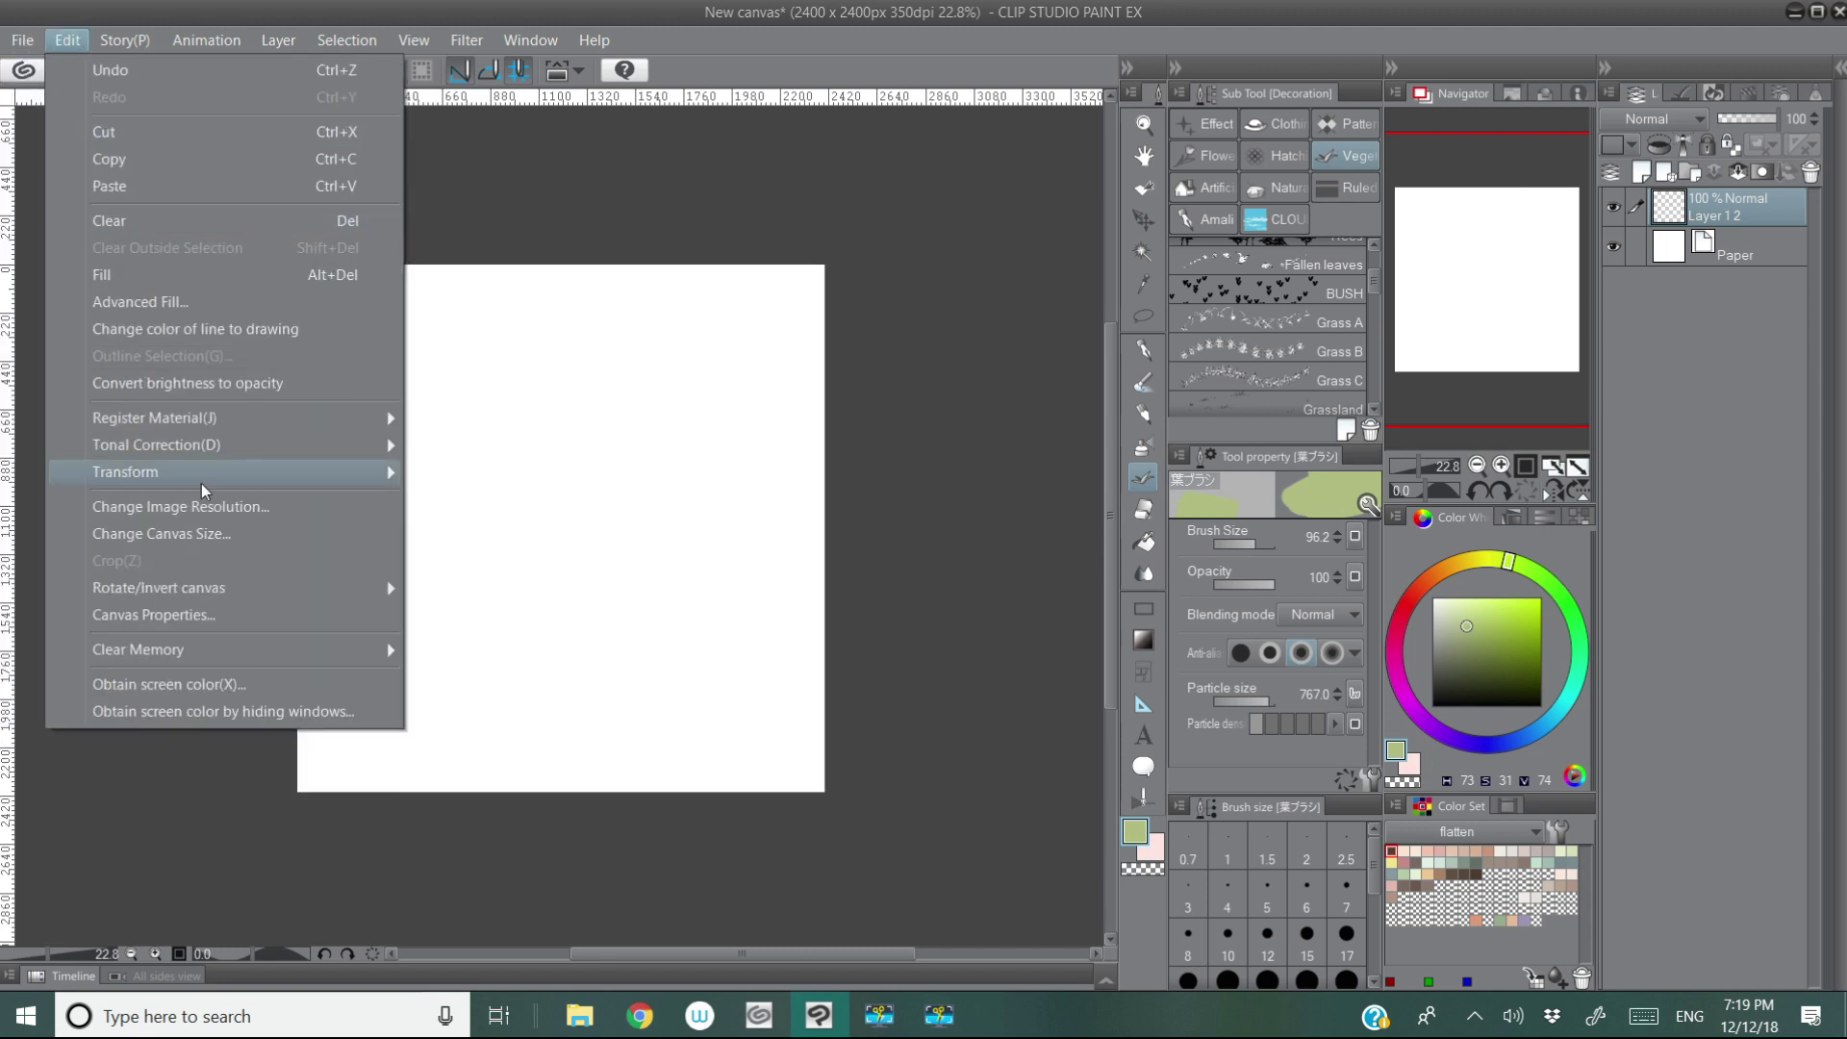
{"action": "left_click", "coordinate": [230, 613]}
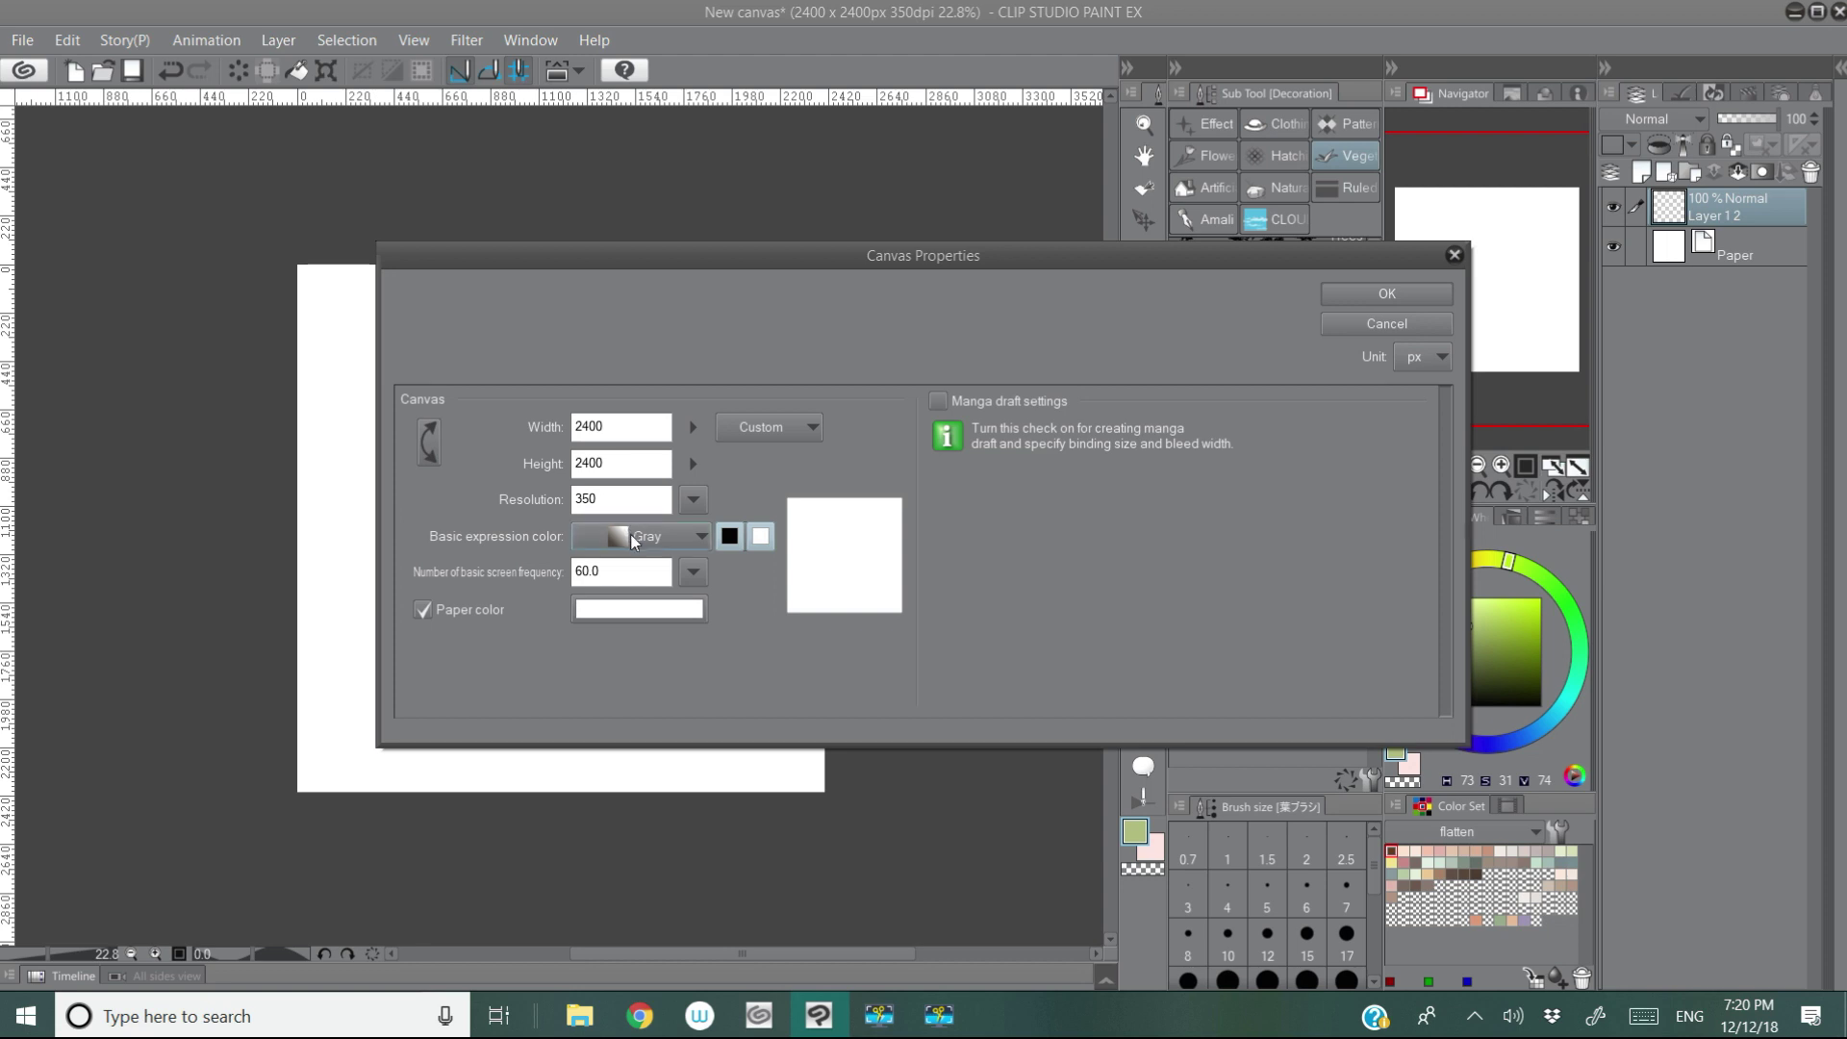
{"action": "left_click", "coordinate": [675, 540]}
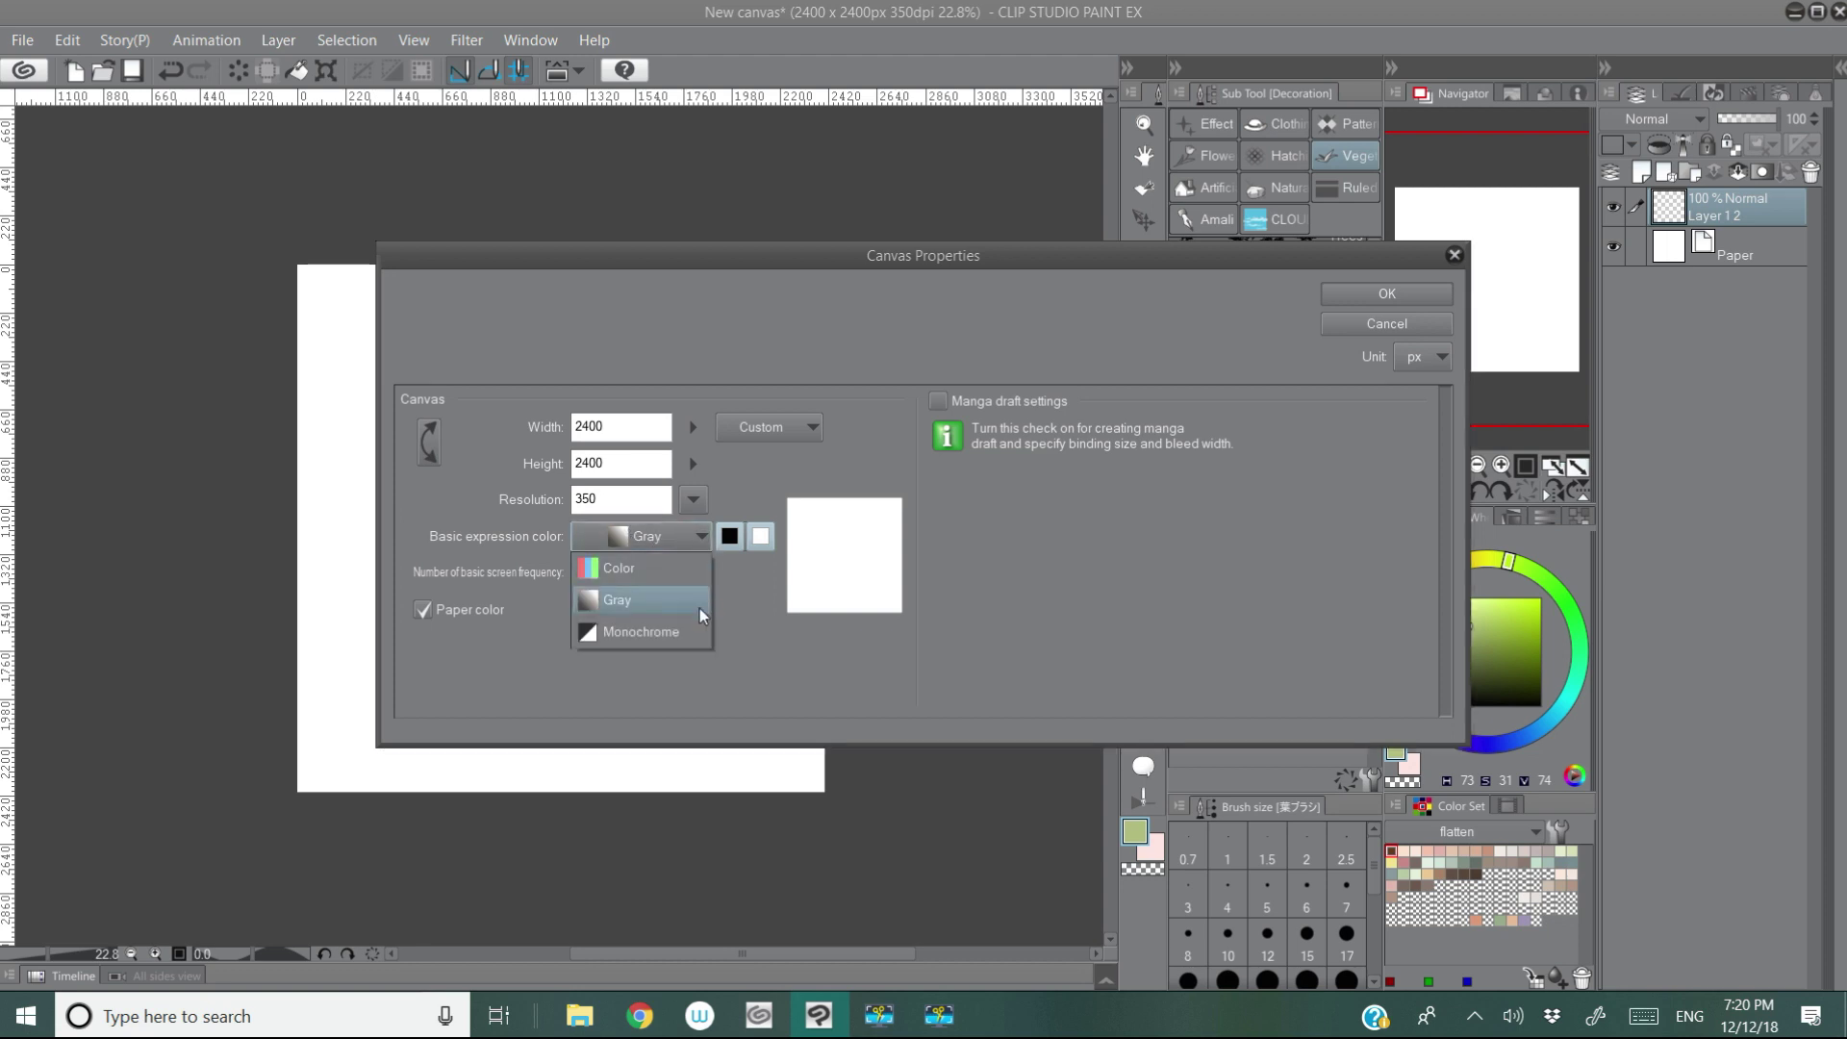
{"action": "left_click", "coordinate": [699, 608]}
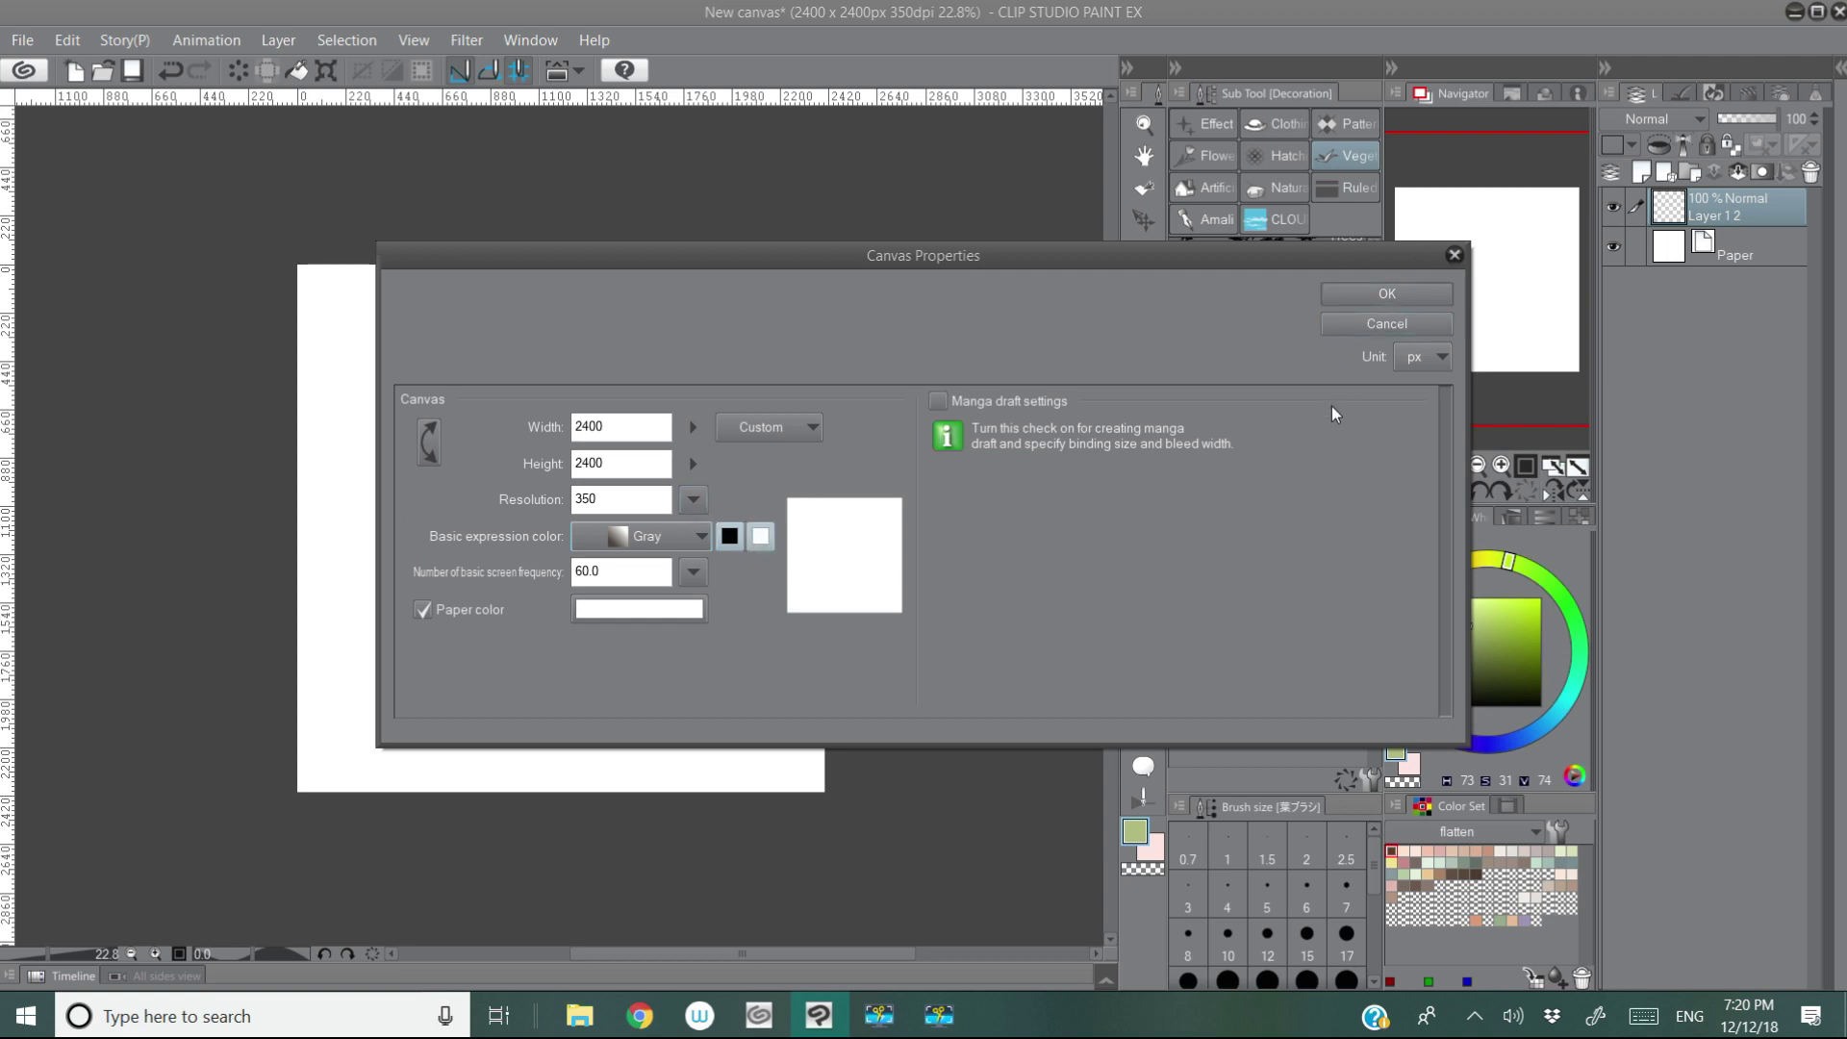
{"action": "left_click", "coordinate": [1398, 321]}
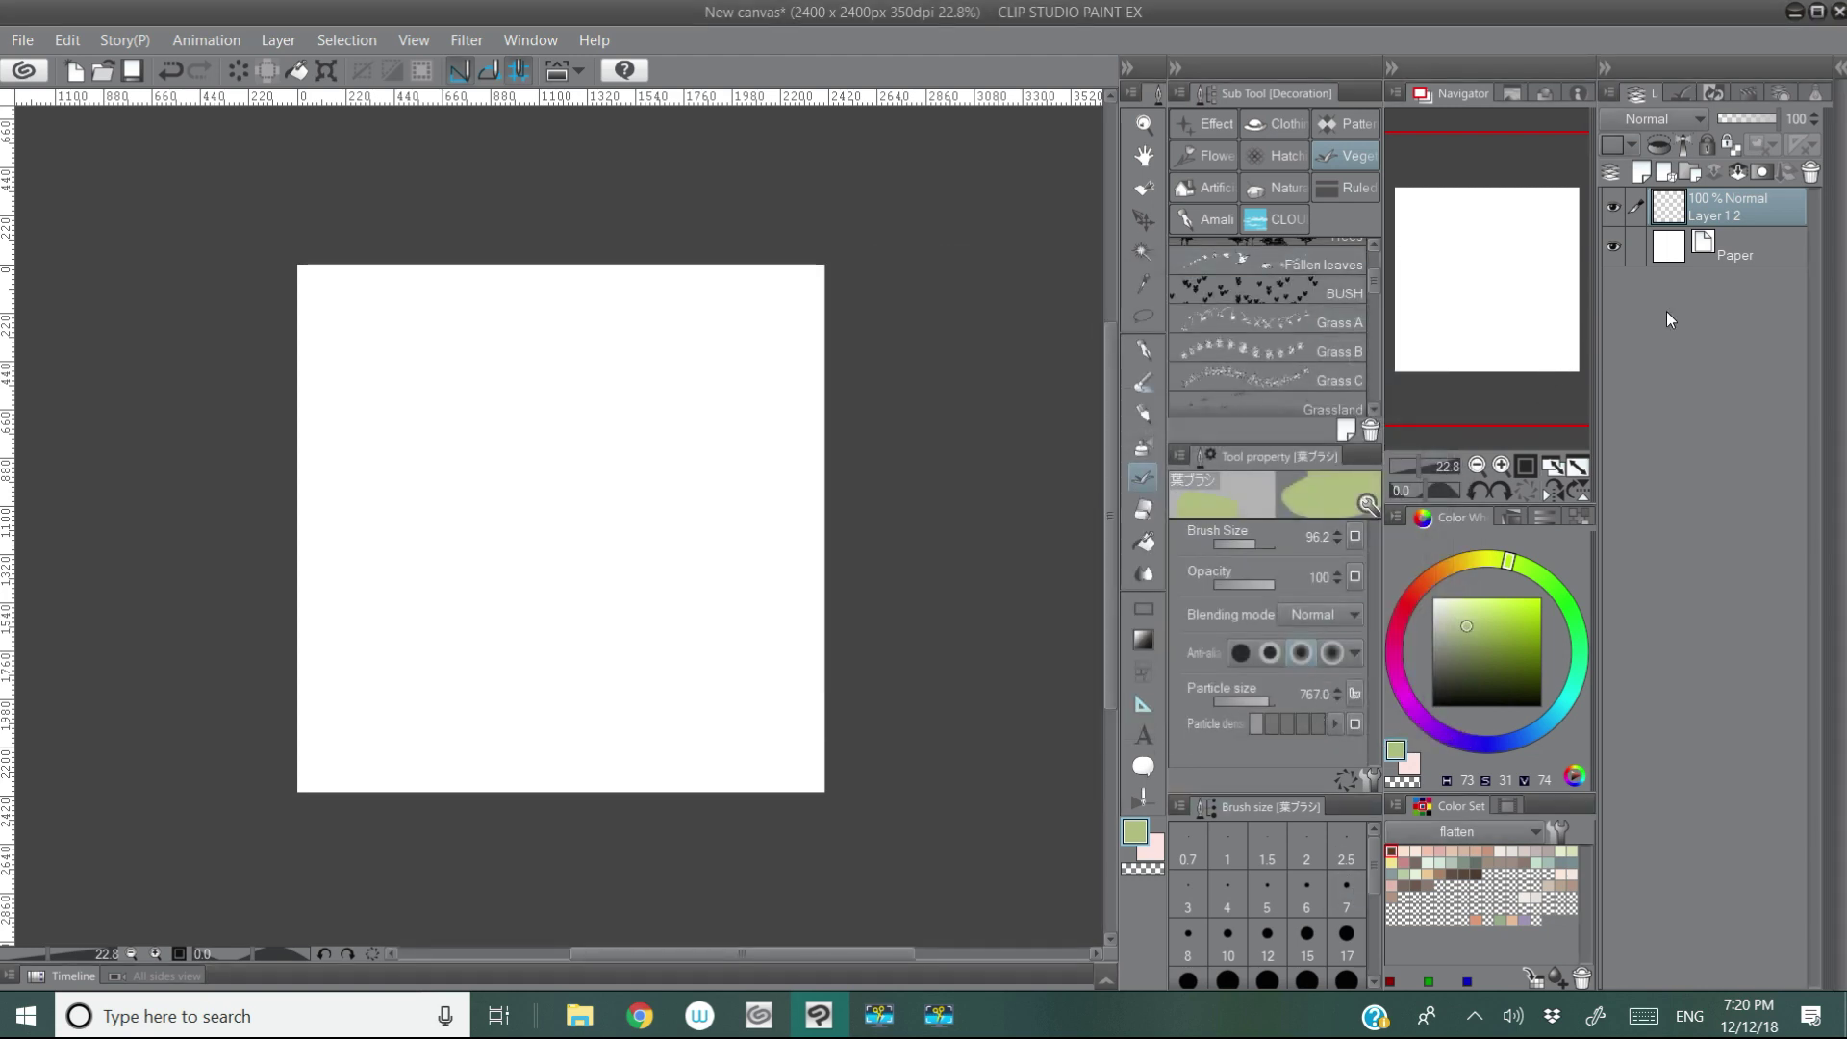
Step: Pick black as the drawing colour and convert the layer to a gray raster layer
{"action": "left_click_drag", "start_coordinate": [1458, 666], "coordinate": [1433, 705]}
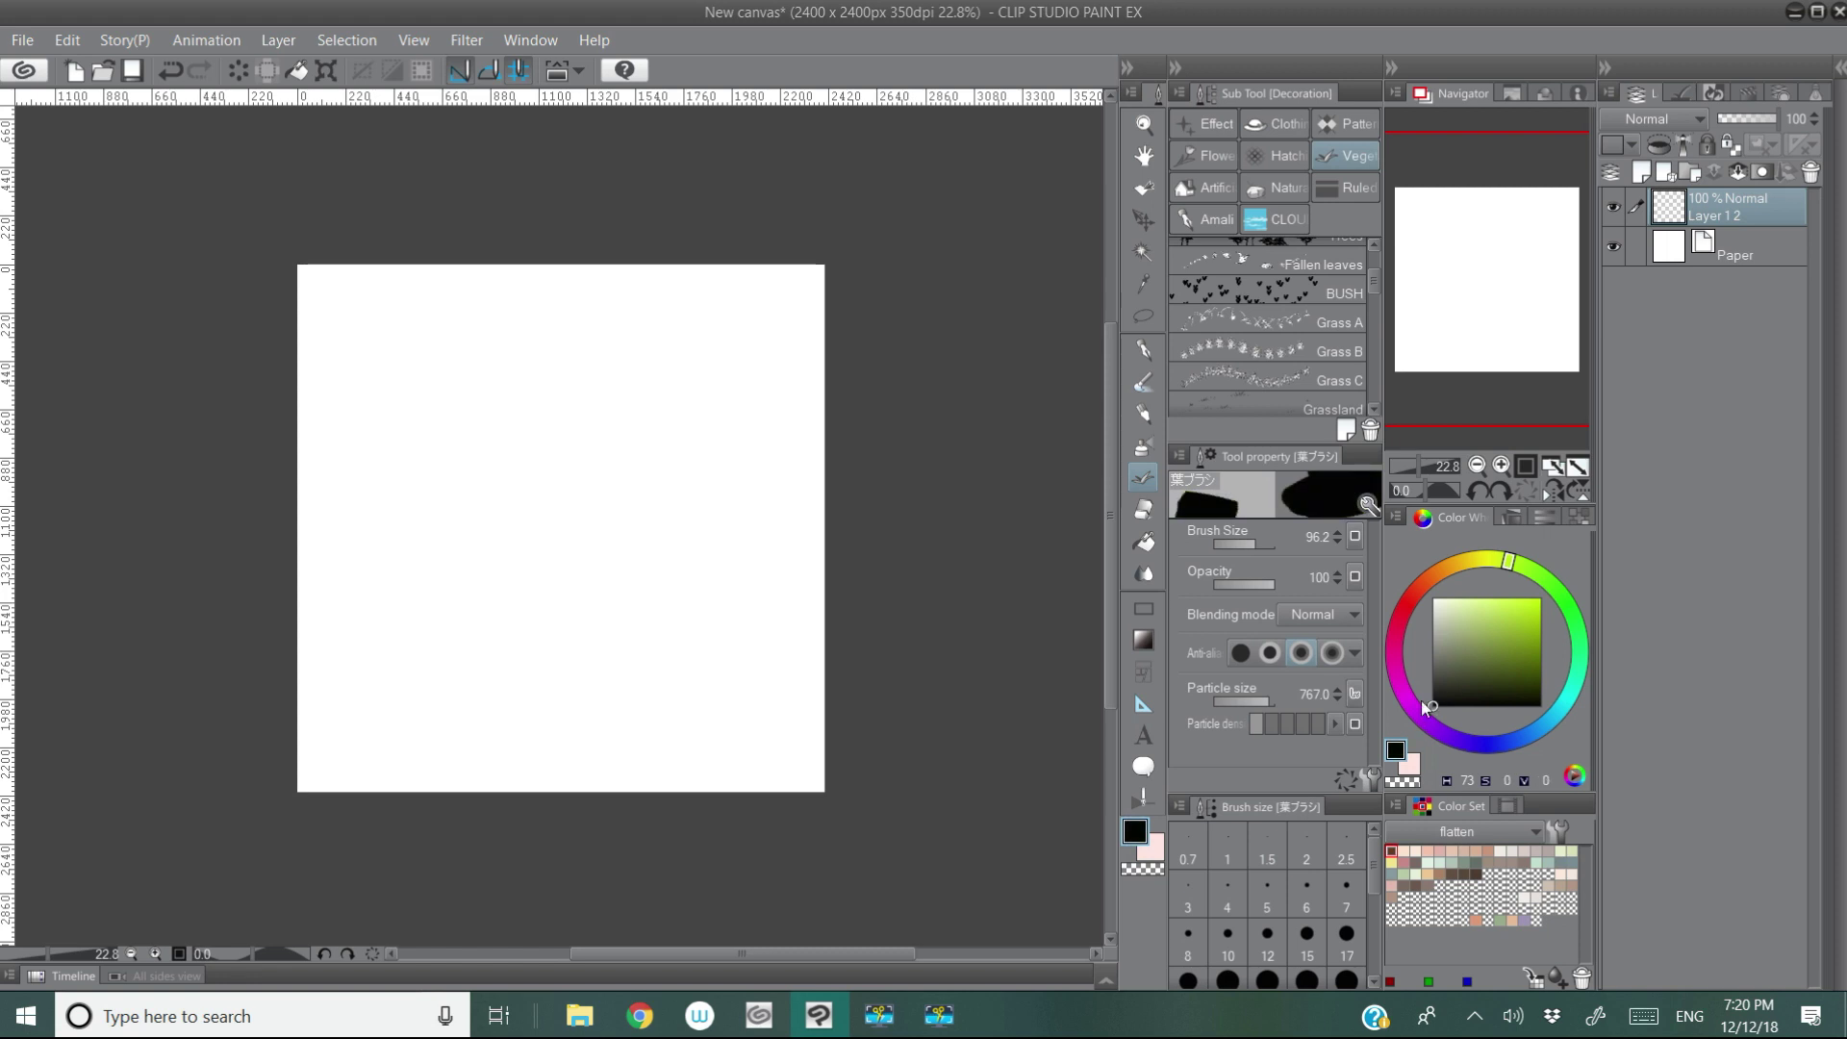
{"action": "right_click", "coordinate": [1730, 213]}
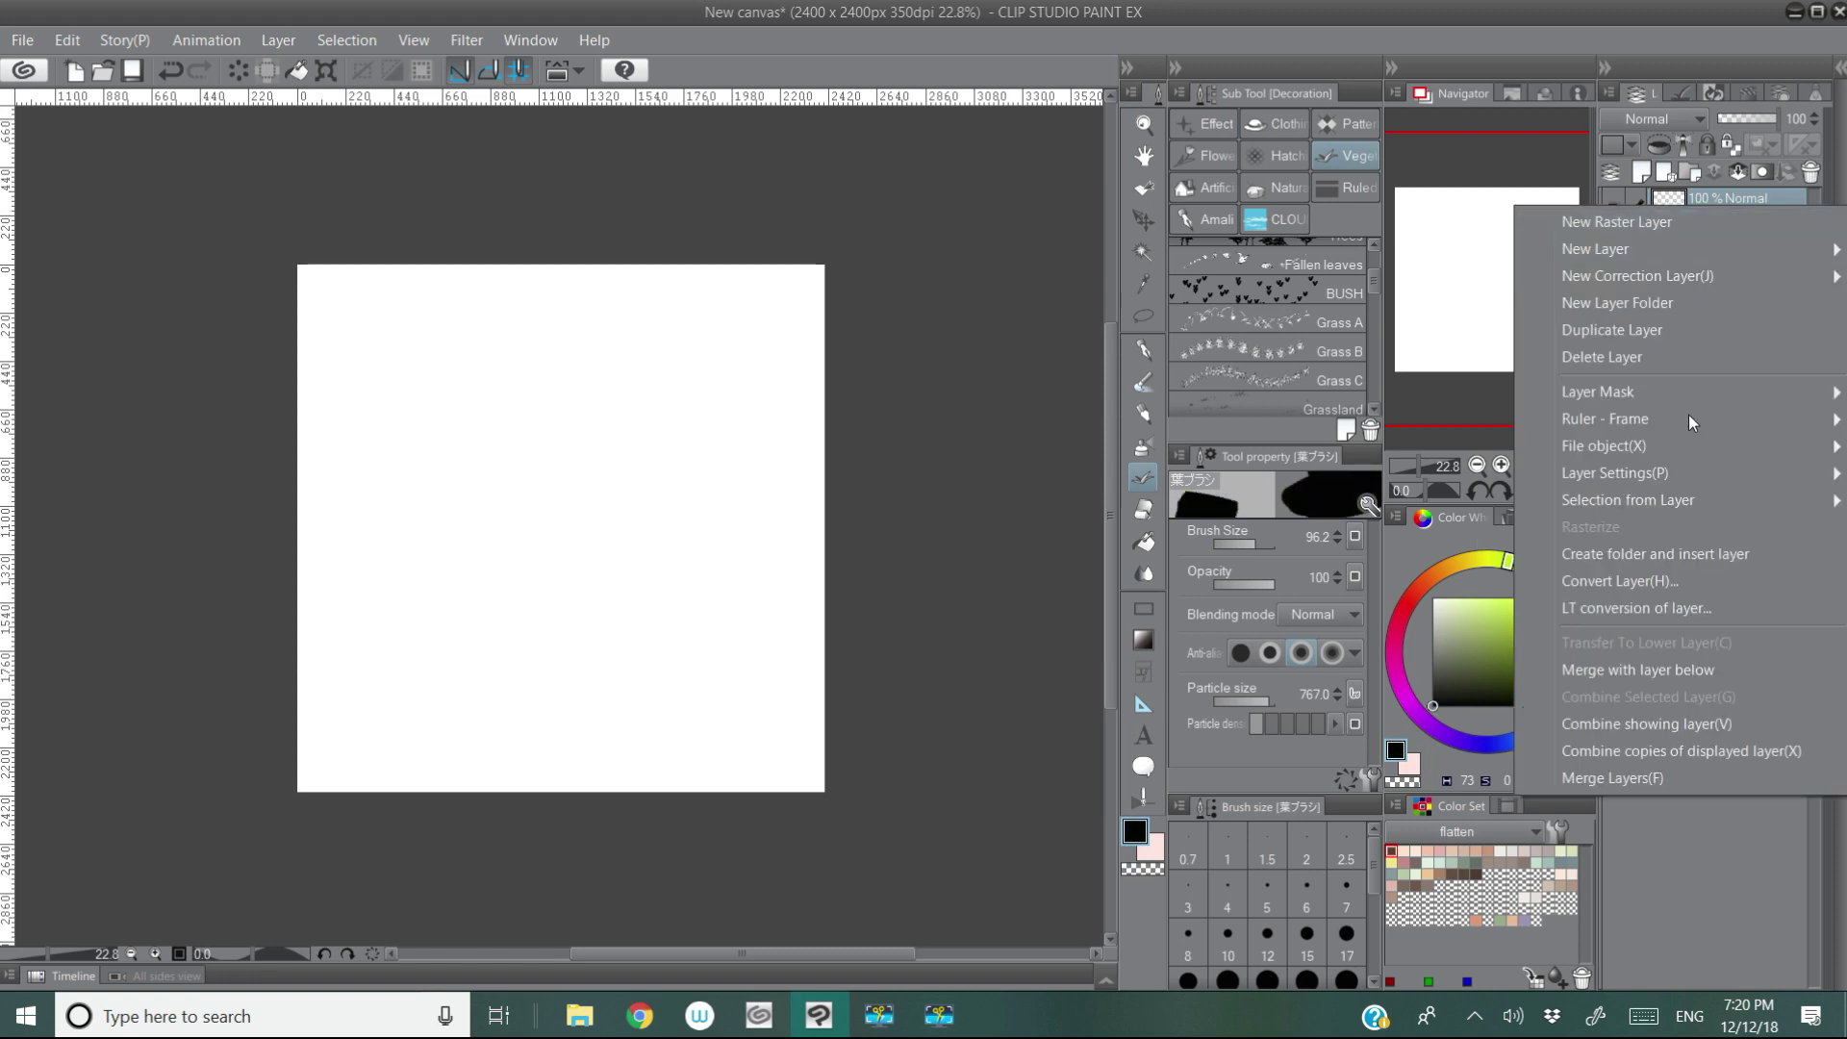
{"action": "left_click", "coordinate": [1655, 580]}
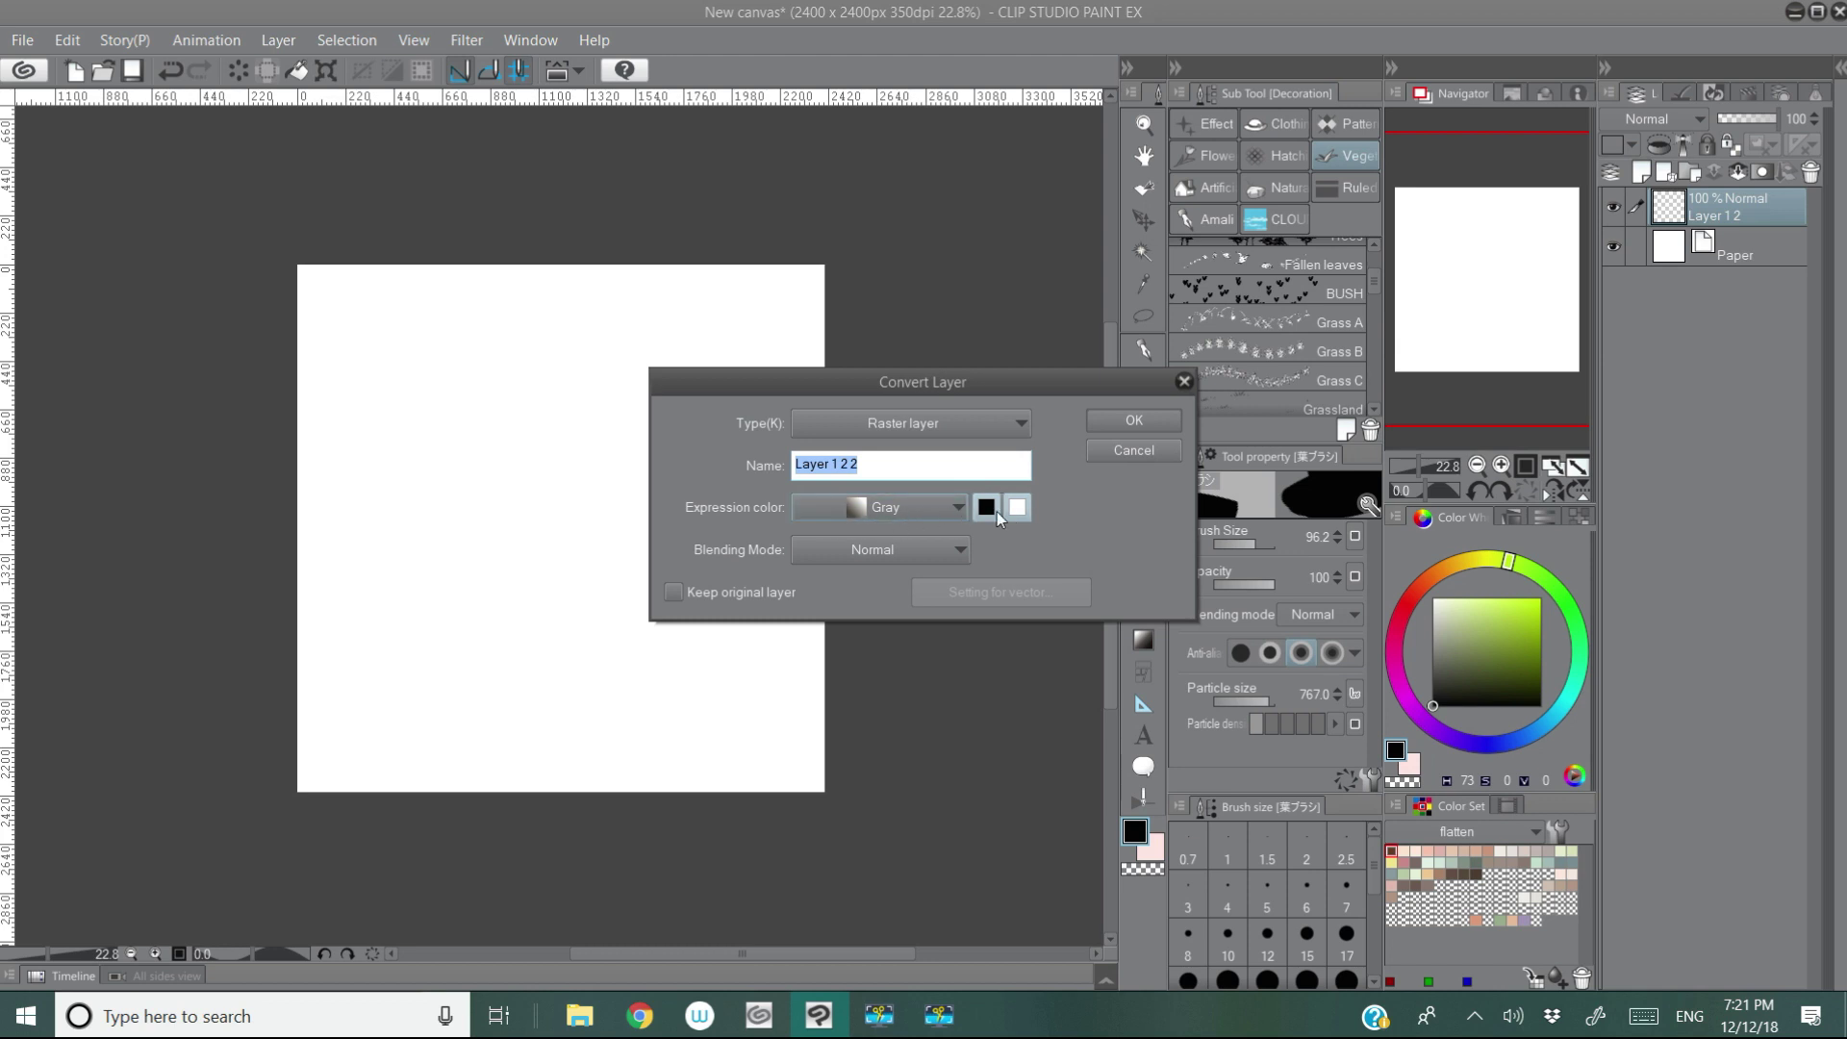
{"action": "left_click", "coordinate": [1134, 422]}
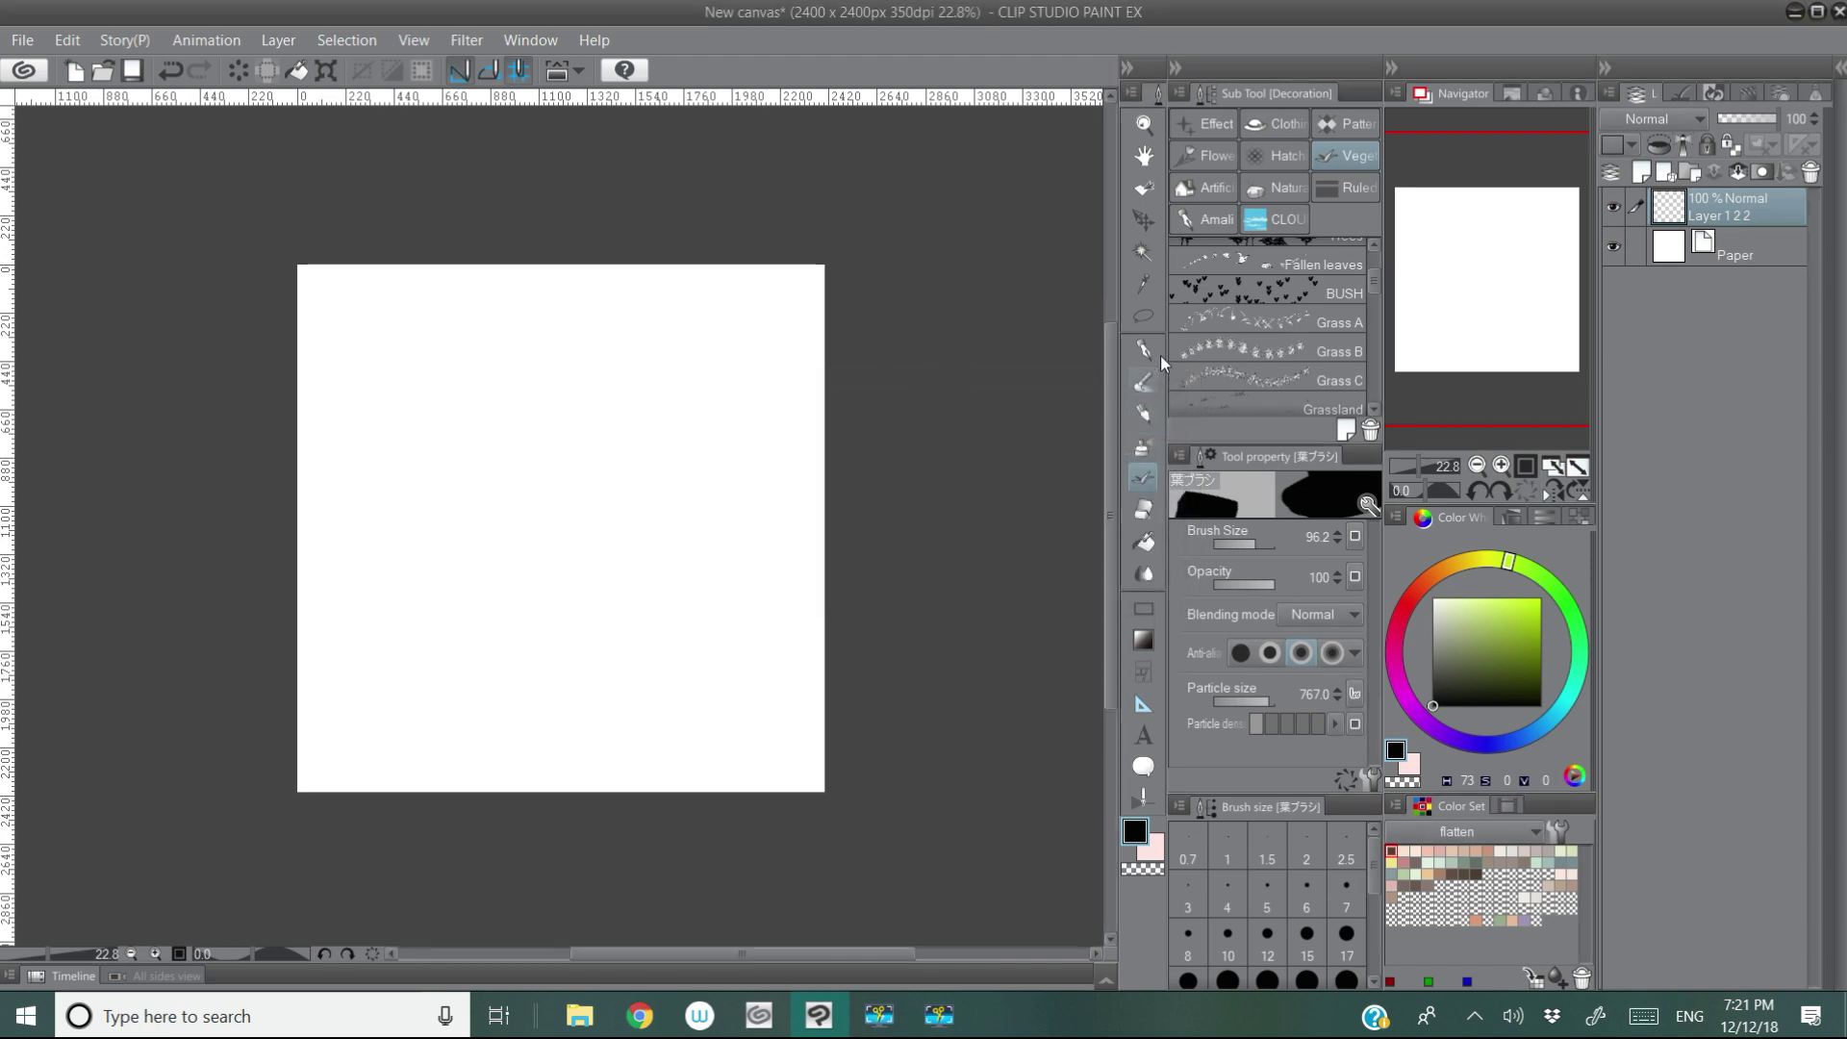
{"action": "left_click", "coordinate": [1841, 72]}
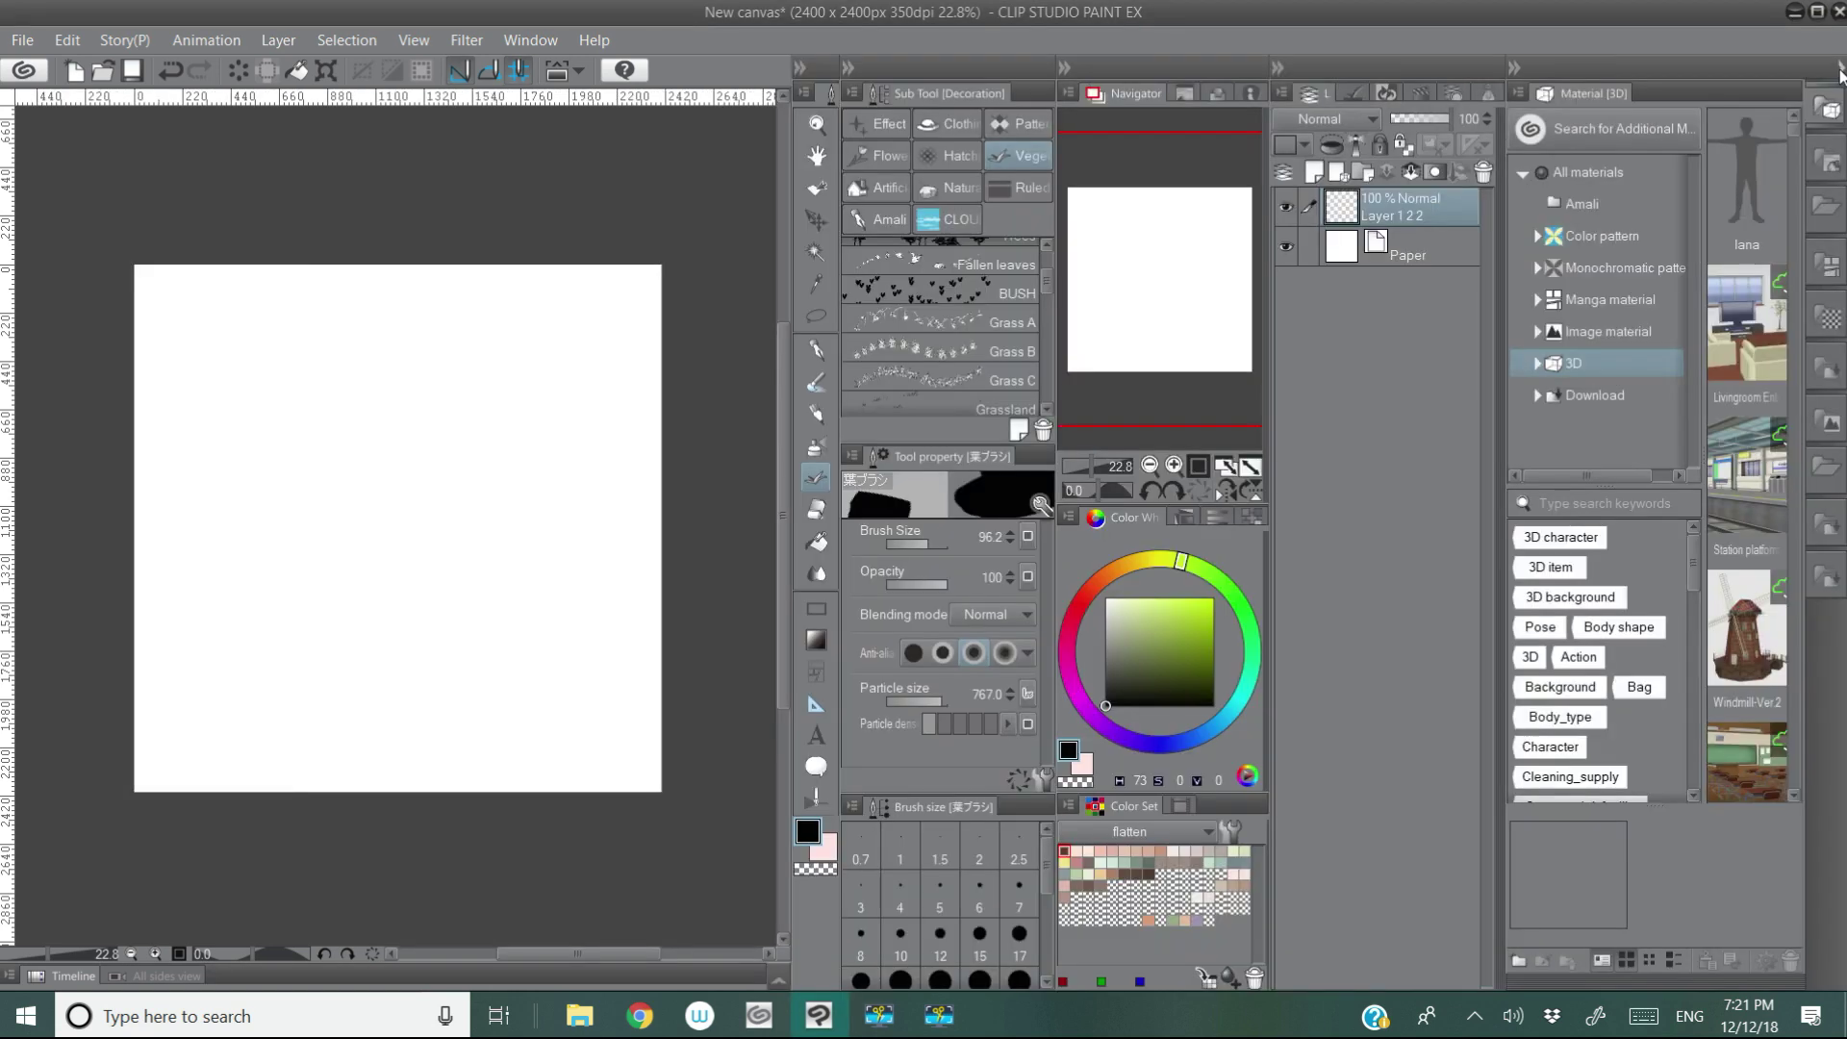
{"action": "left_click", "coordinate": [1655, 202]}
{"action": "right_click", "coordinate": [1656, 203]}
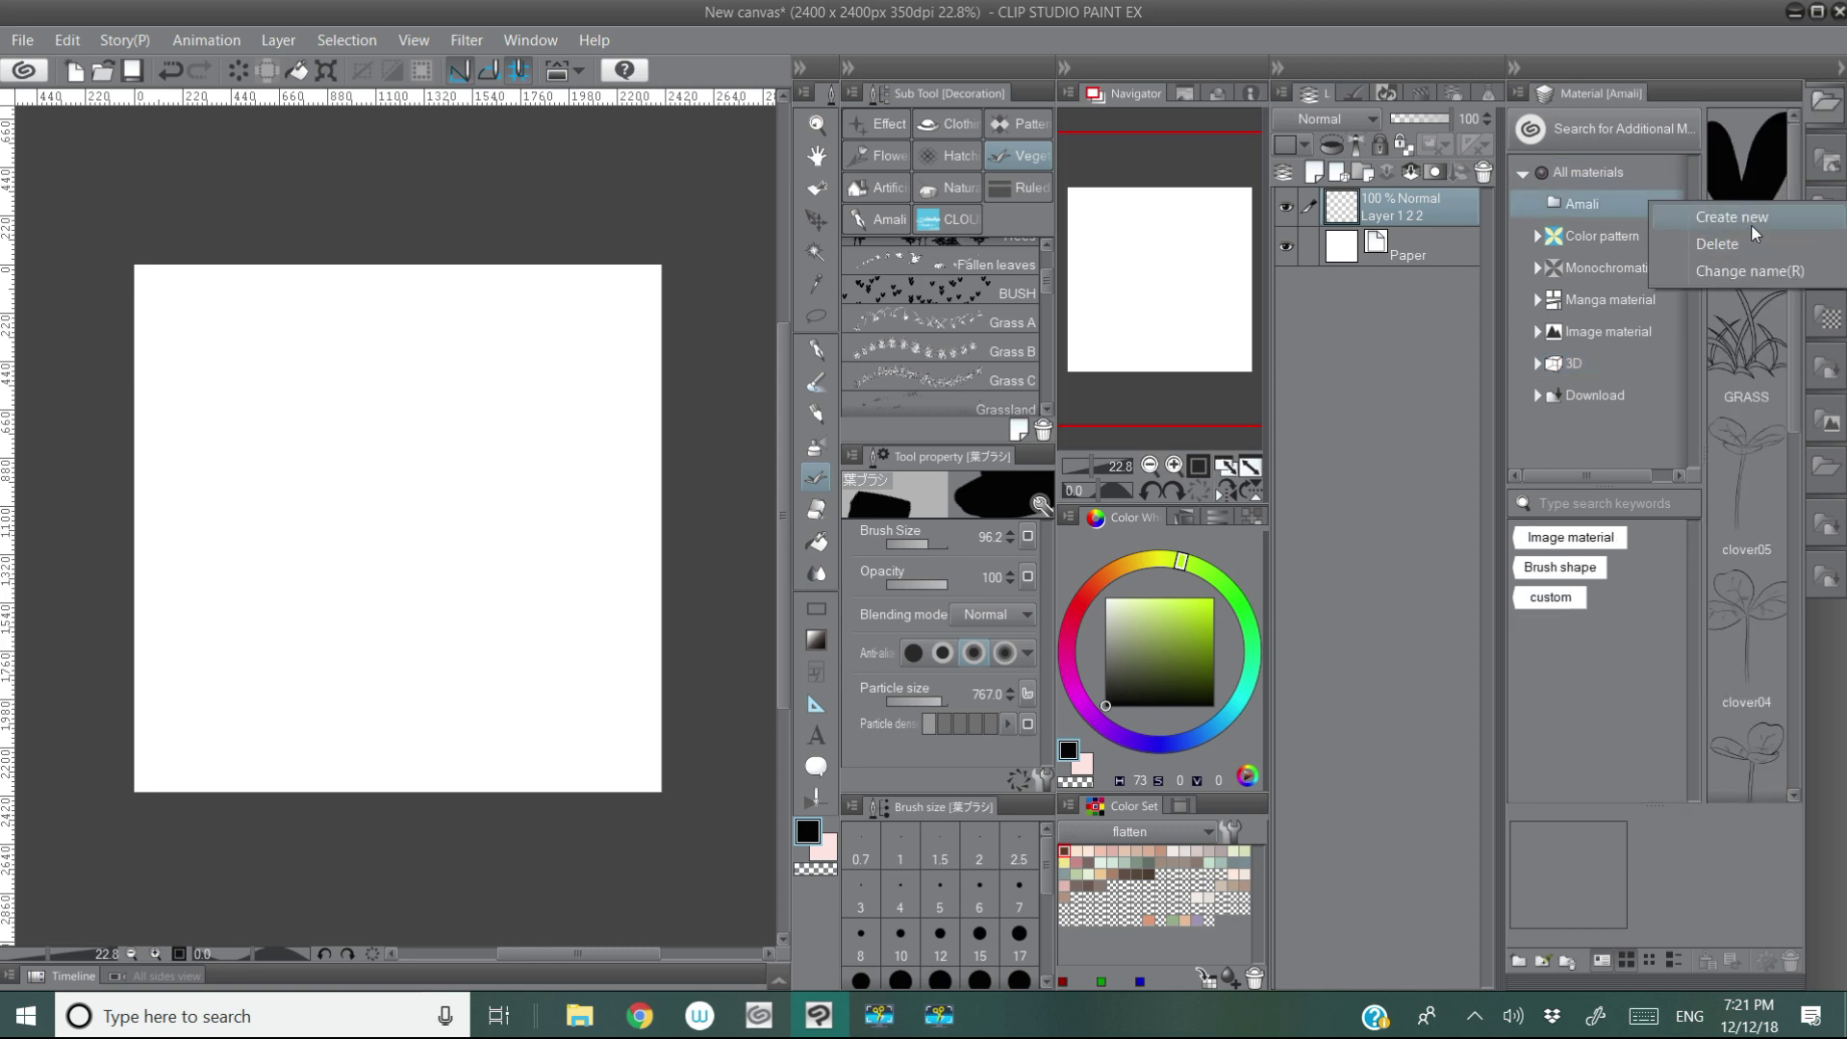
{"action": "left_click", "coordinate": [1700, 219]}
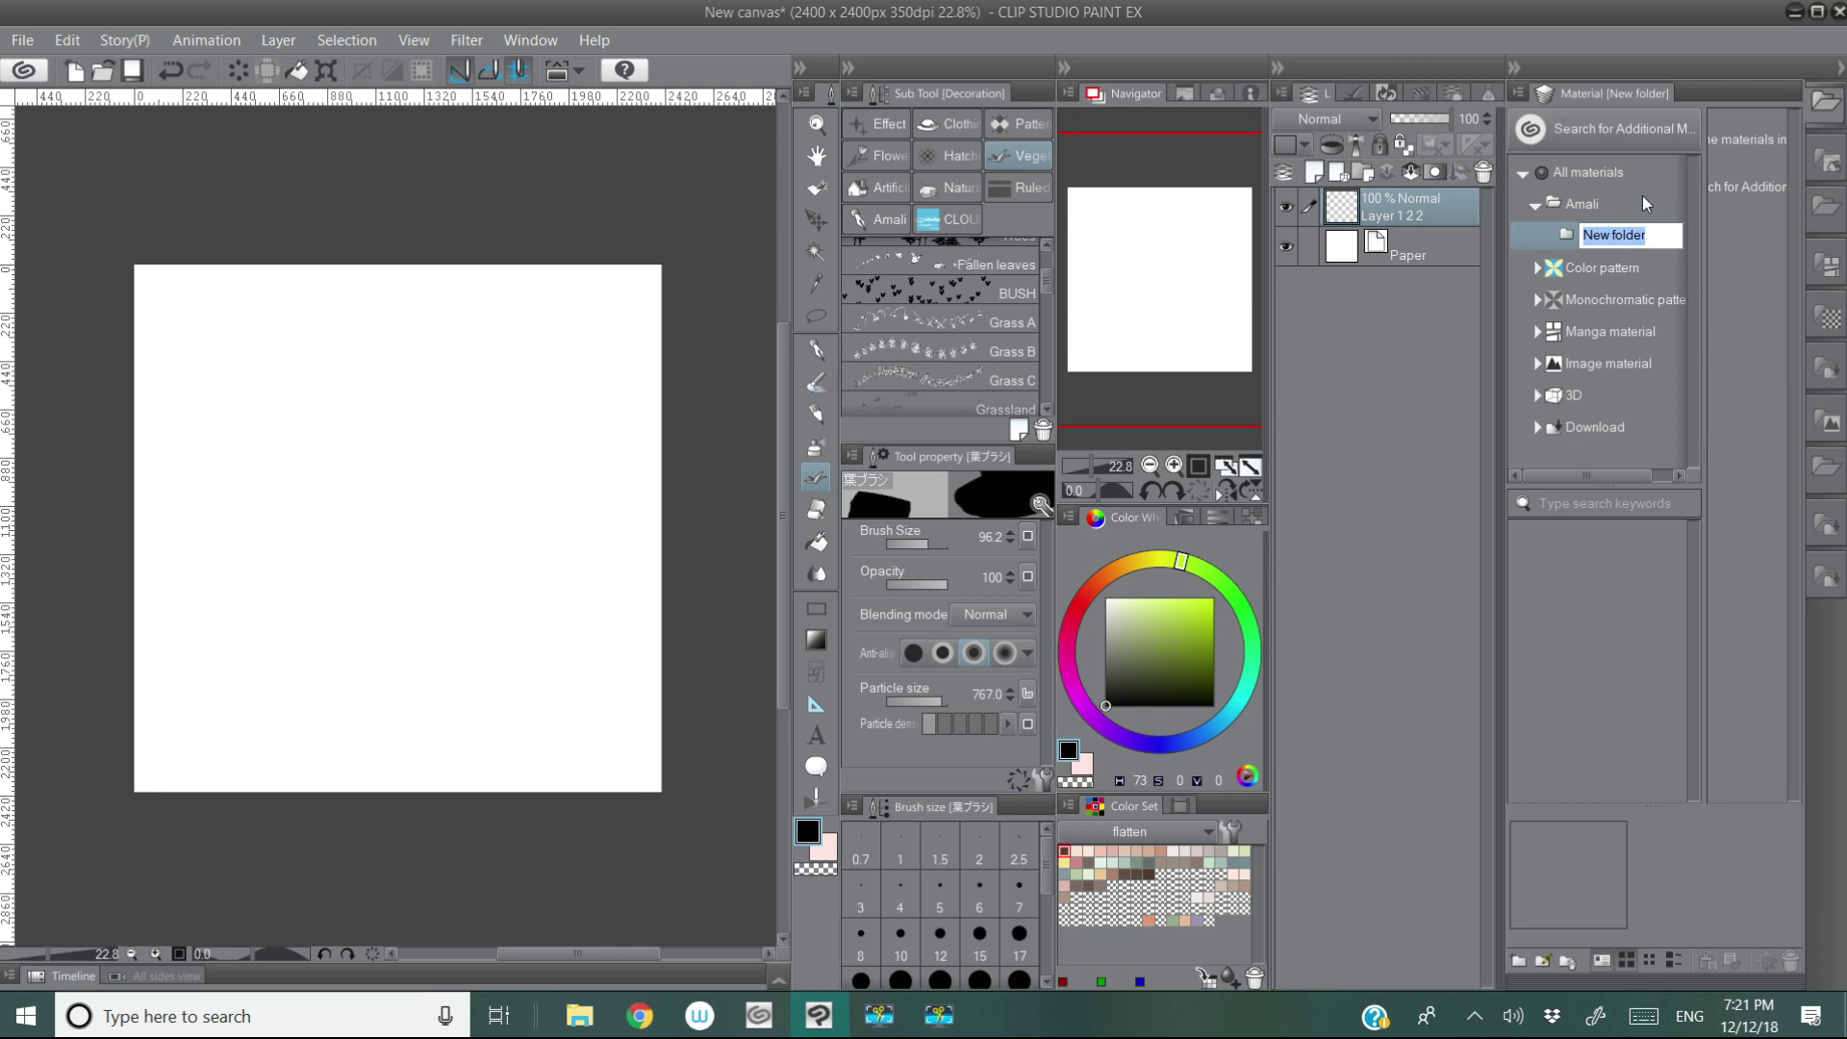
{"action": "key", "text": "Return"}
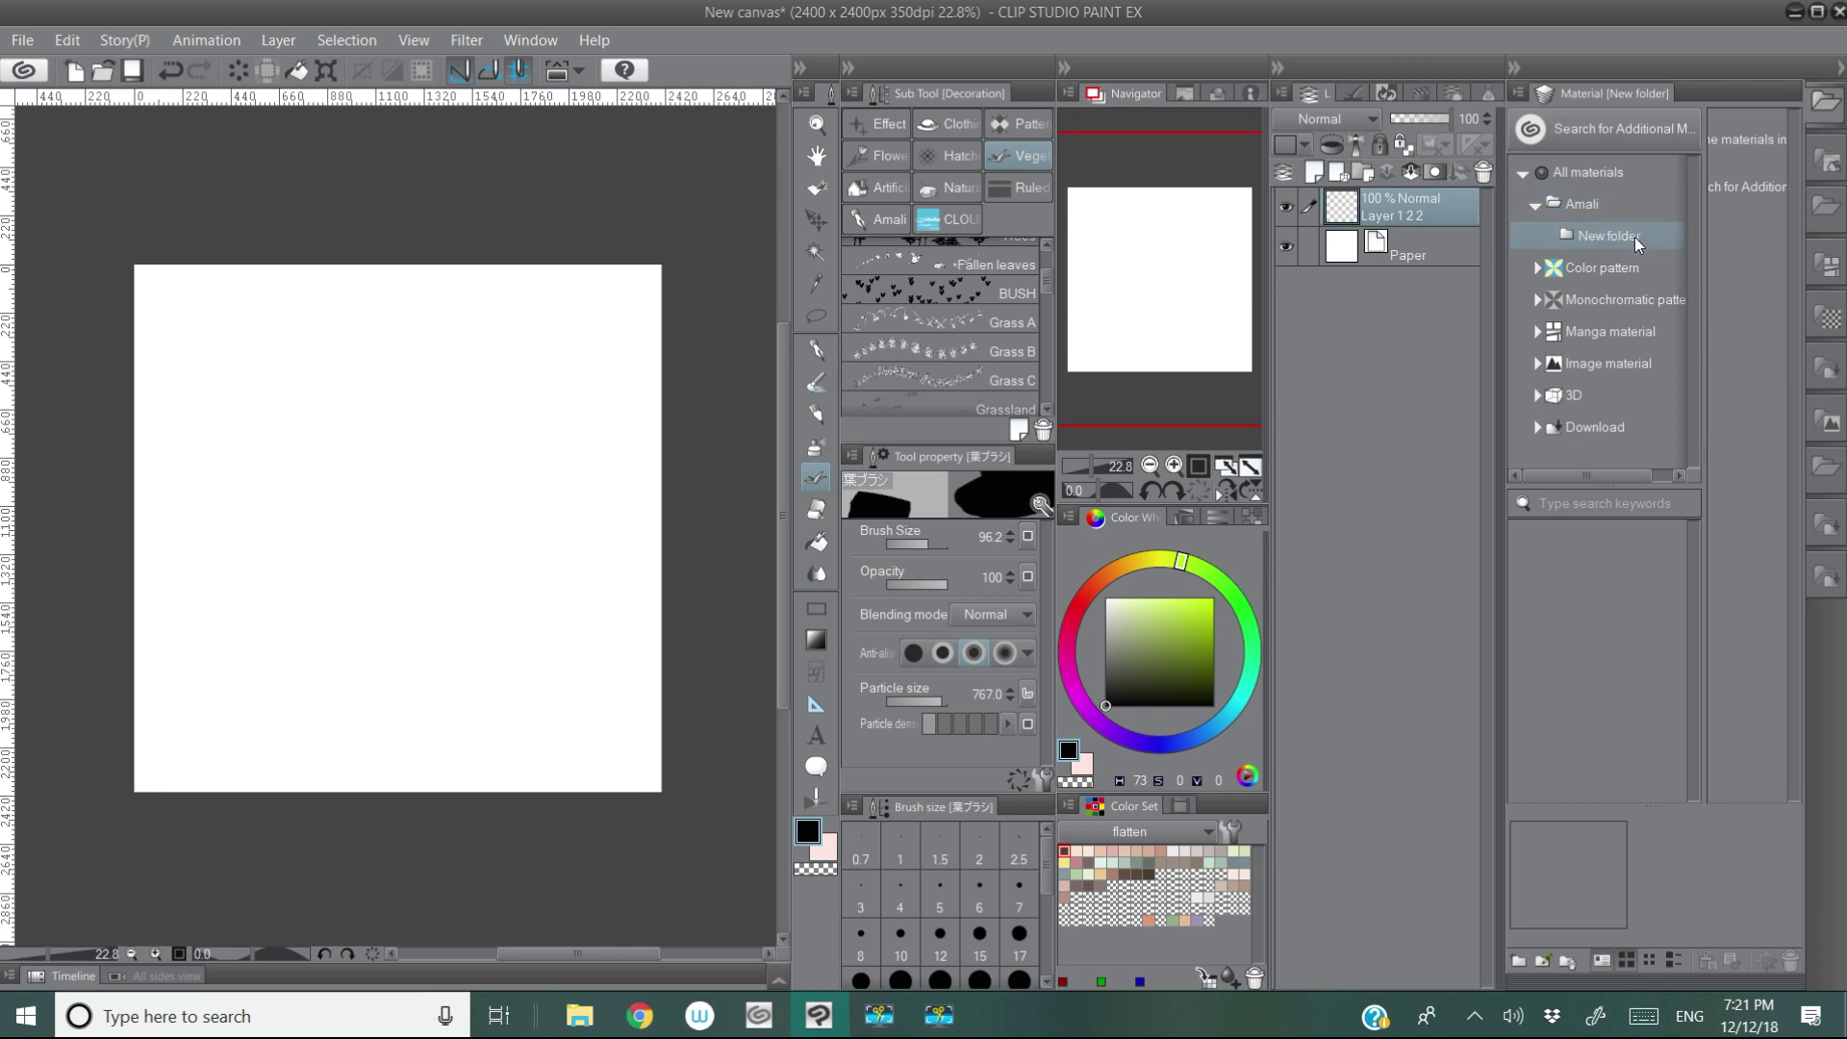
{"action": "right_click", "coordinate": [1646, 241]}
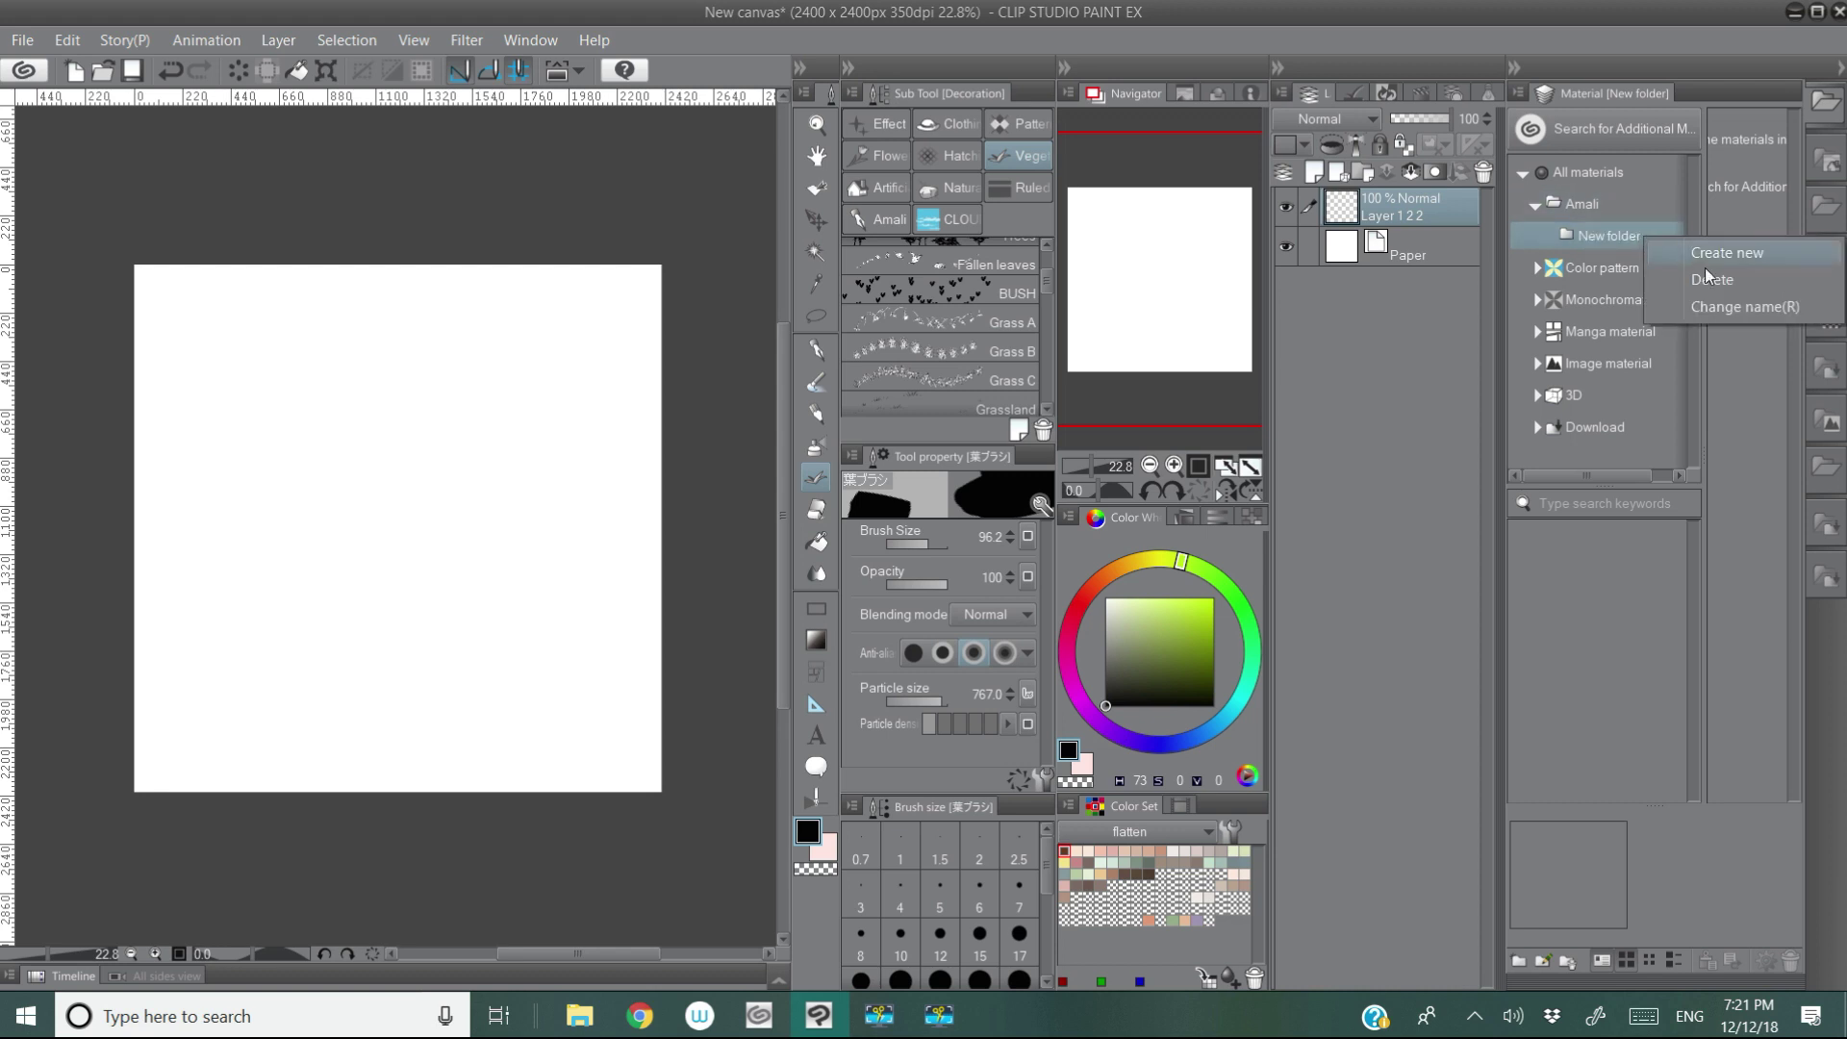
{"action": "left_click", "coordinate": [1696, 277]}
{"action": "left_click", "coordinate": [957, 441]}
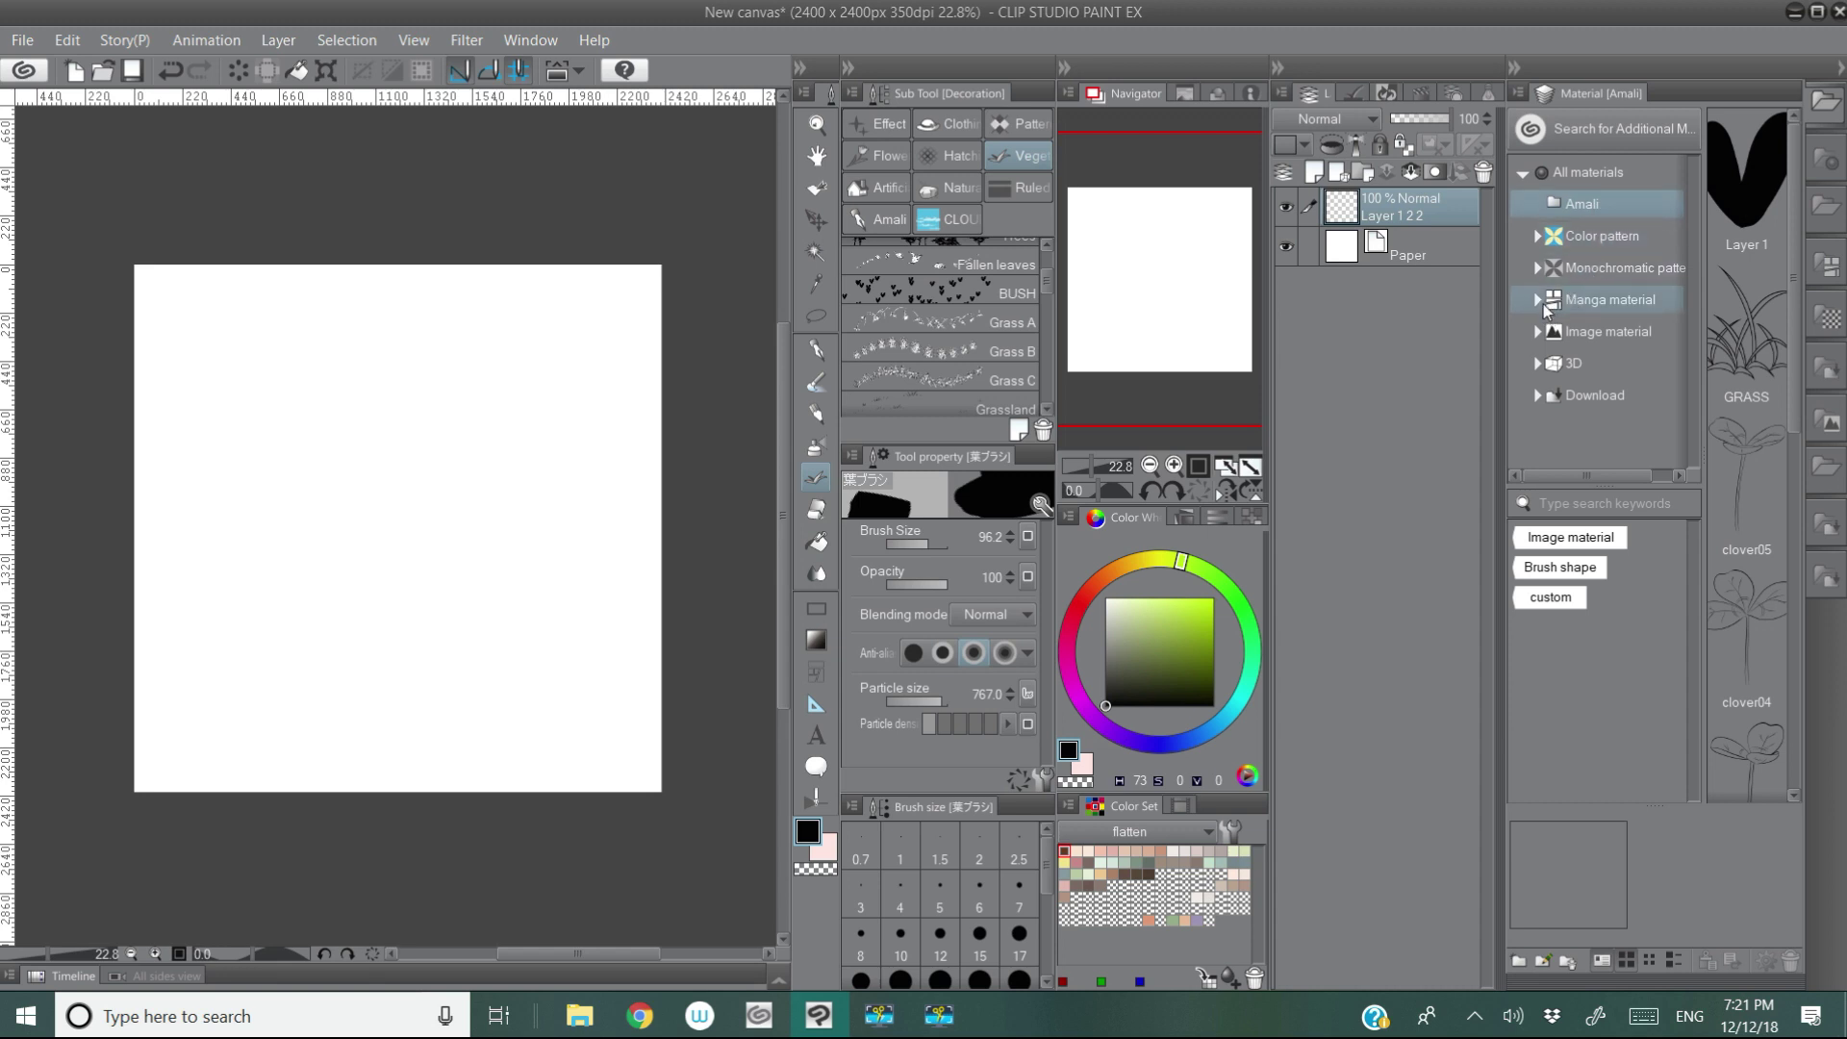
{"action": "left_click", "coordinate": [1516, 67]}
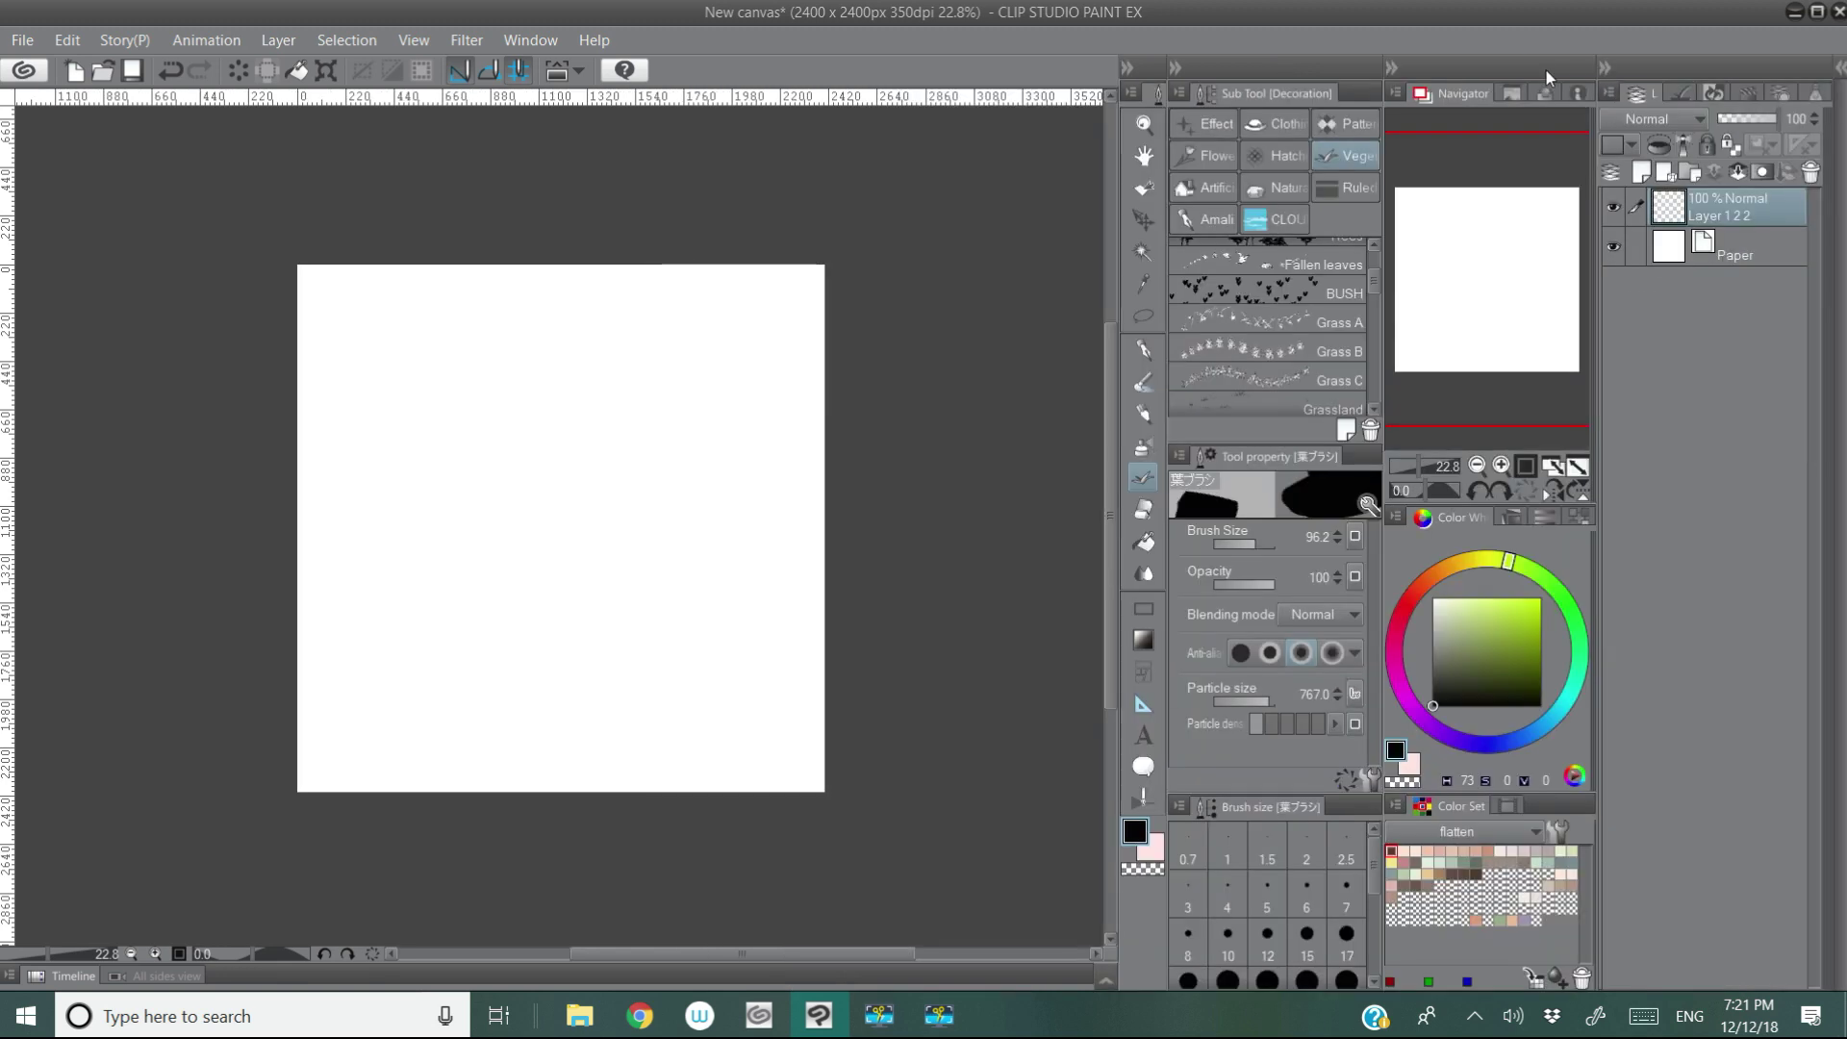
Step: Draw a two-lobed leaf outline with the Pen tool
{"action": "left_click", "coordinate": [1145, 350]}
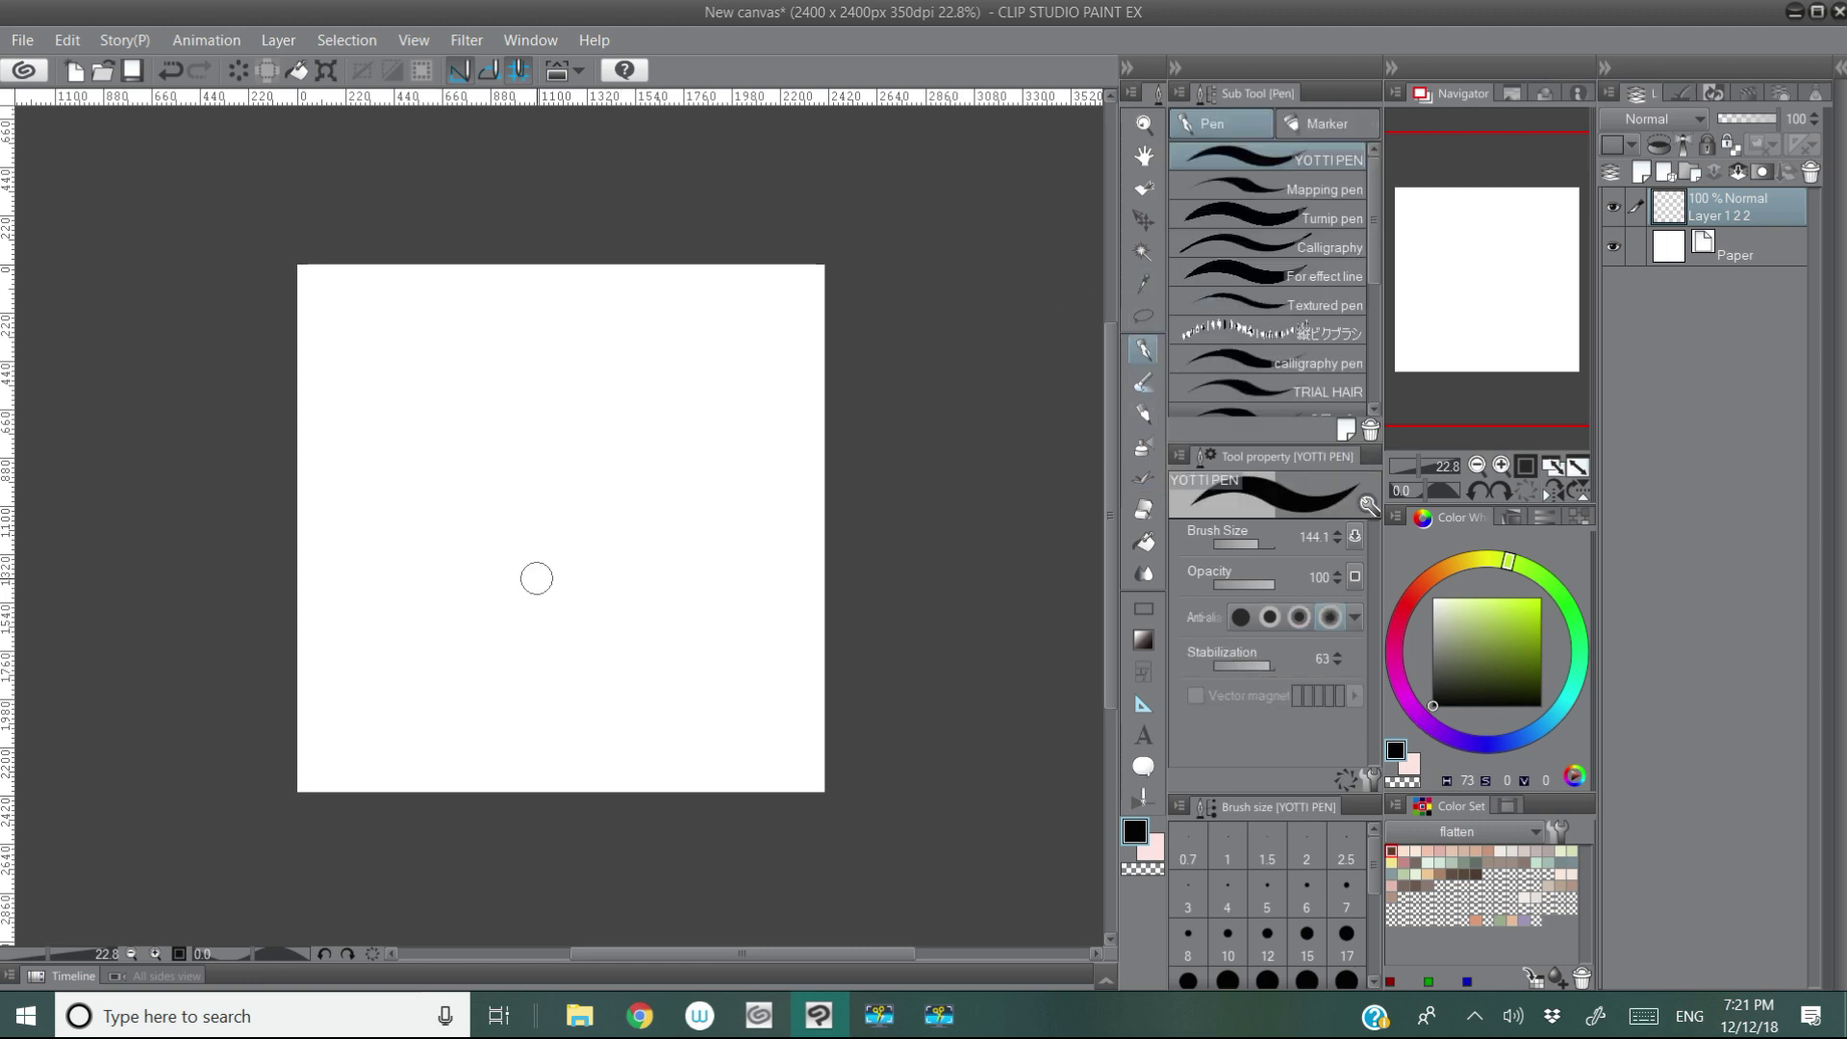
{"action": "mouse_move", "coordinate": [540, 607]}
{"action": "left_mouse_down"}
{"action": "mouse_move", "coordinate": [645, 595]}
{"action": "mouse_move", "coordinate": [489, 645]}
{"action": "mouse_move", "coordinate": [542, 661]}
{"action": "mouse_move", "coordinate": [664, 542]}
{"action": "left_mouse_up"}
{"action": "left_click_drag", "start_coordinate": [571, 657], "coordinate": [689, 486]}
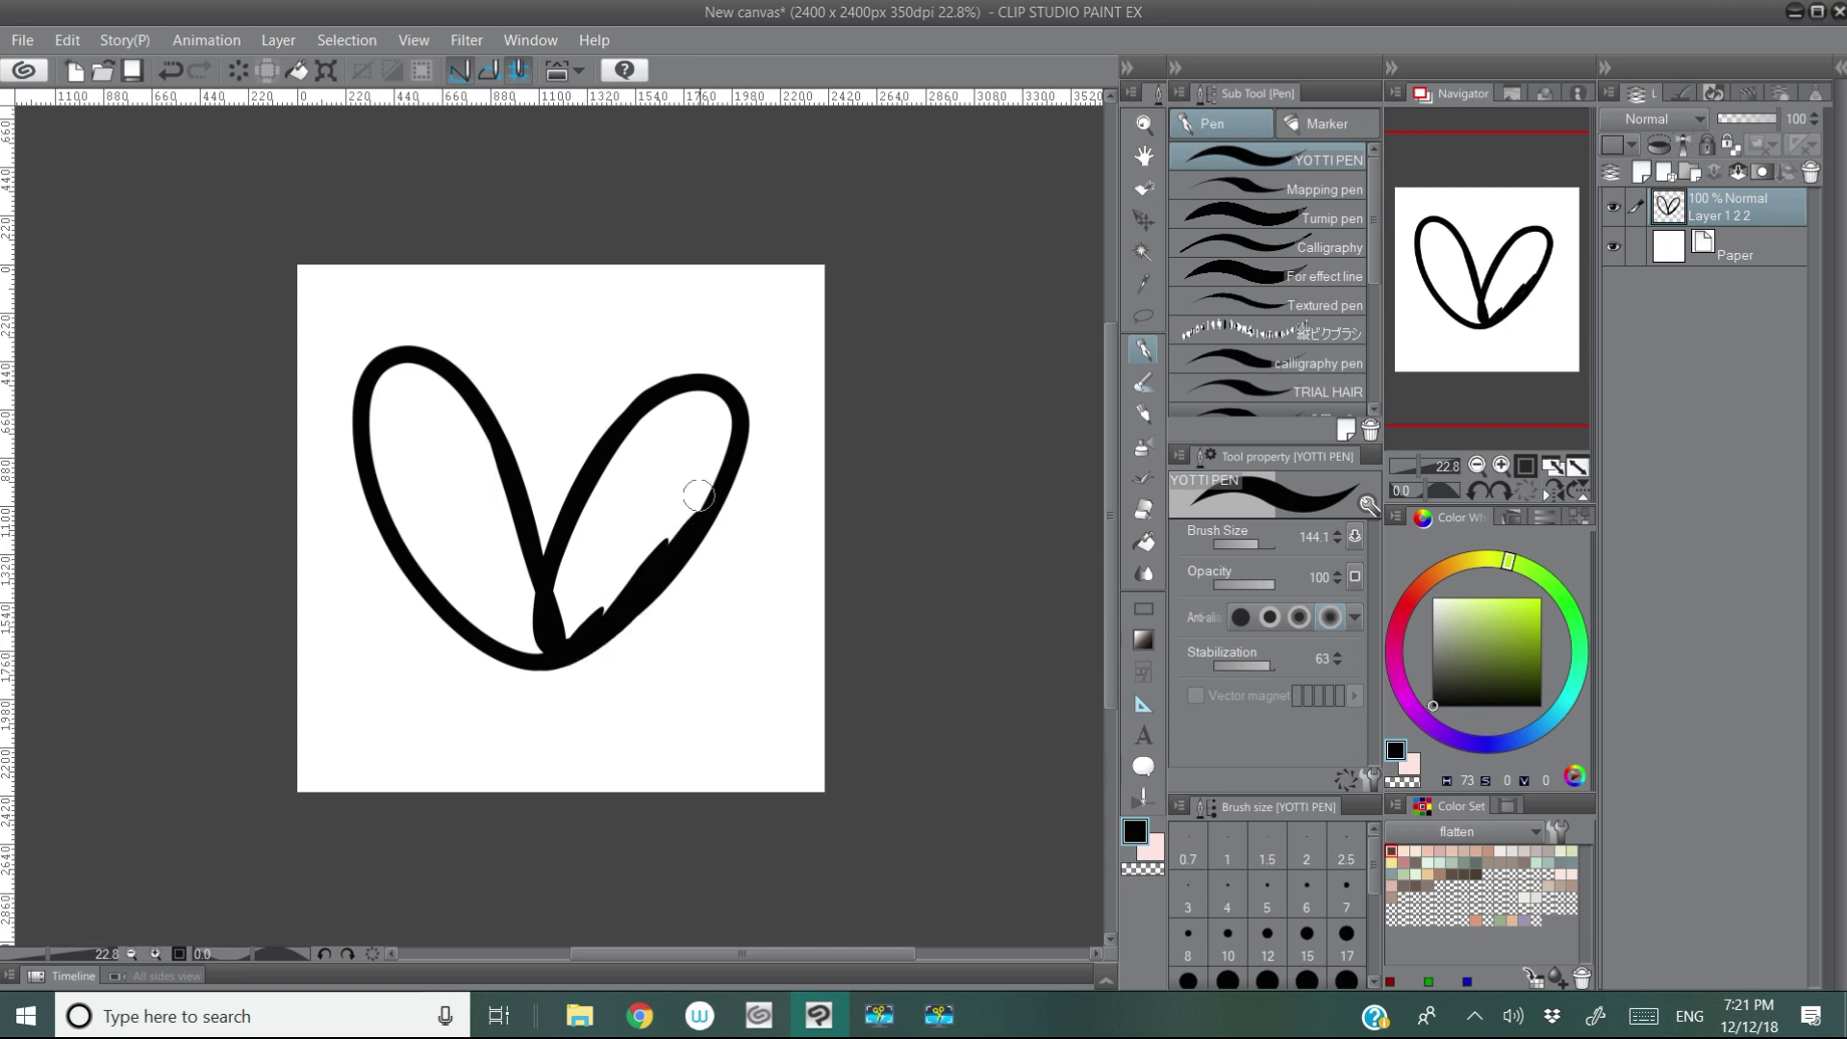
Step: Fill both lobes of the leaf solid black using Auto select, then deselect
{"action": "key", "text": "w"}
{"action": "left_click", "coordinate": [633, 625]}
{"action": "left_click", "coordinate": [662, 685]}
{"action": "left_click", "coordinate": [355, 684]}
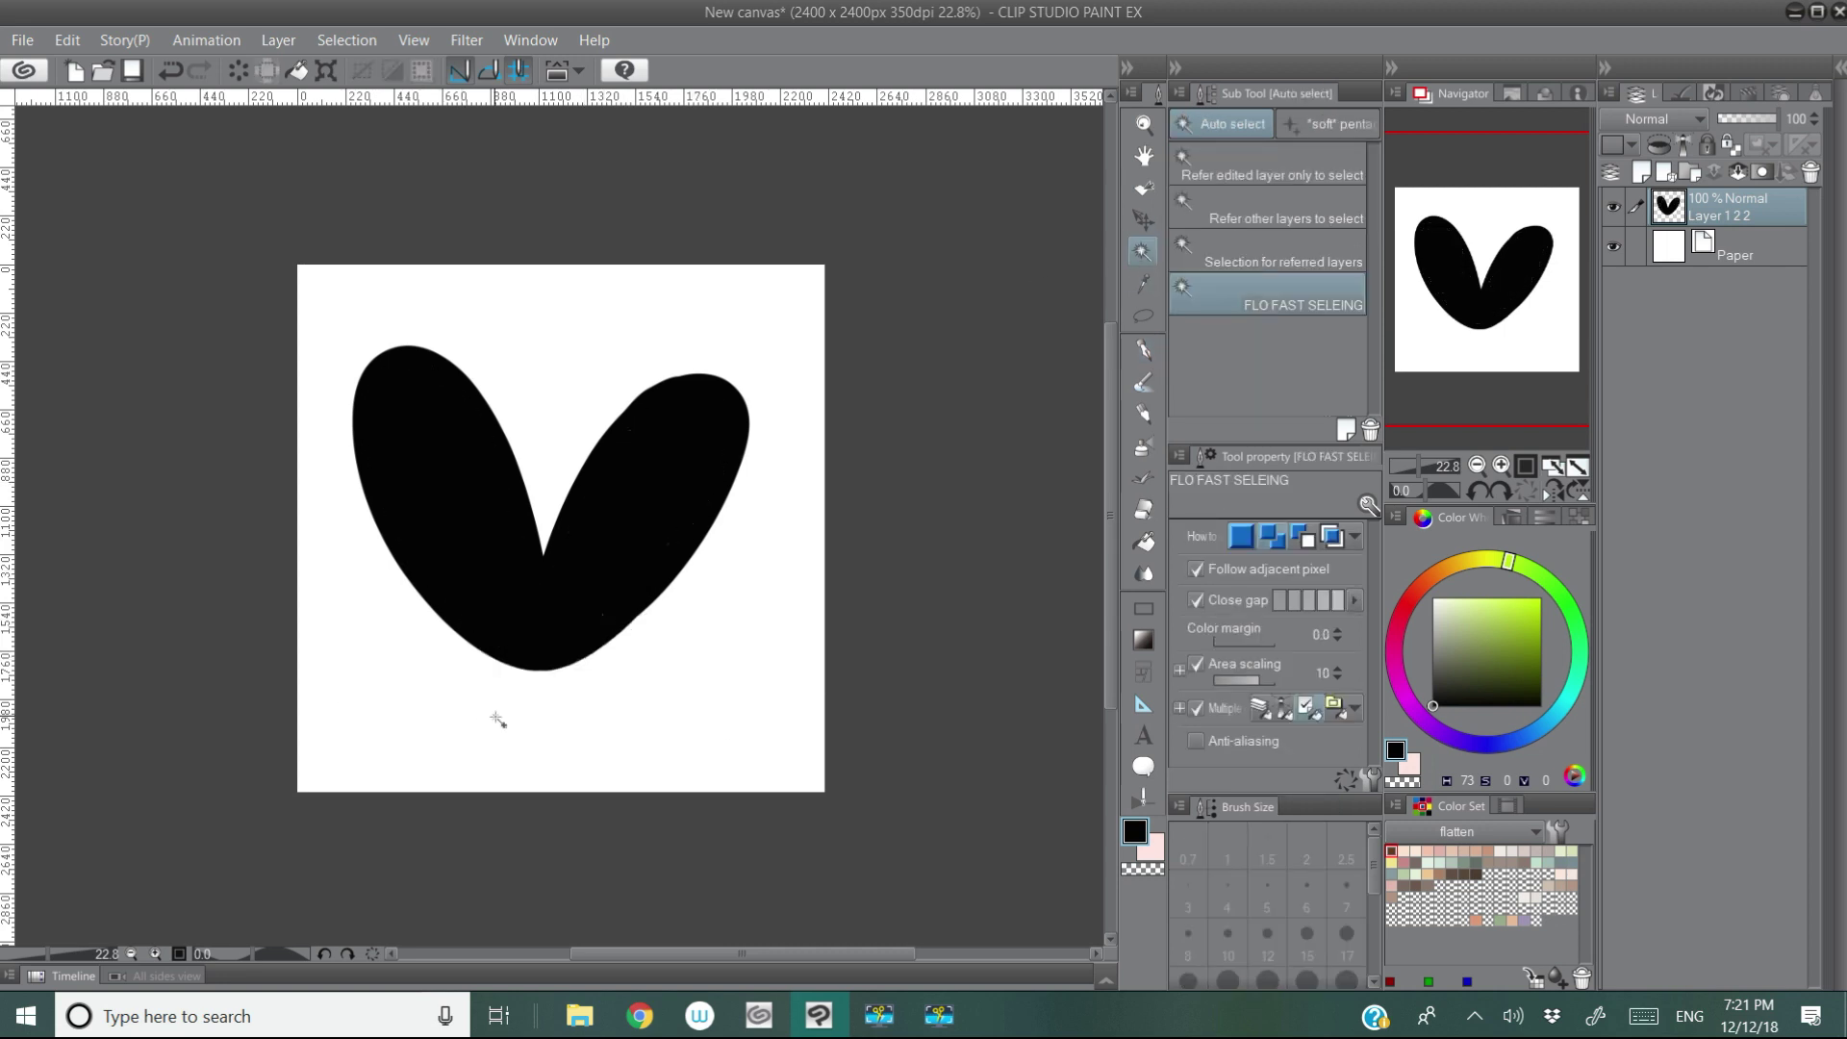
{"action": "key", "text": "m"}
Step: Nudge the leaf shape slightly right and down with Move layer
{"action": "left_click_drag", "start_coordinate": [611, 627], "coordinate": [585, 633]}
{"action": "left_click", "coordinate": [497, 680]}
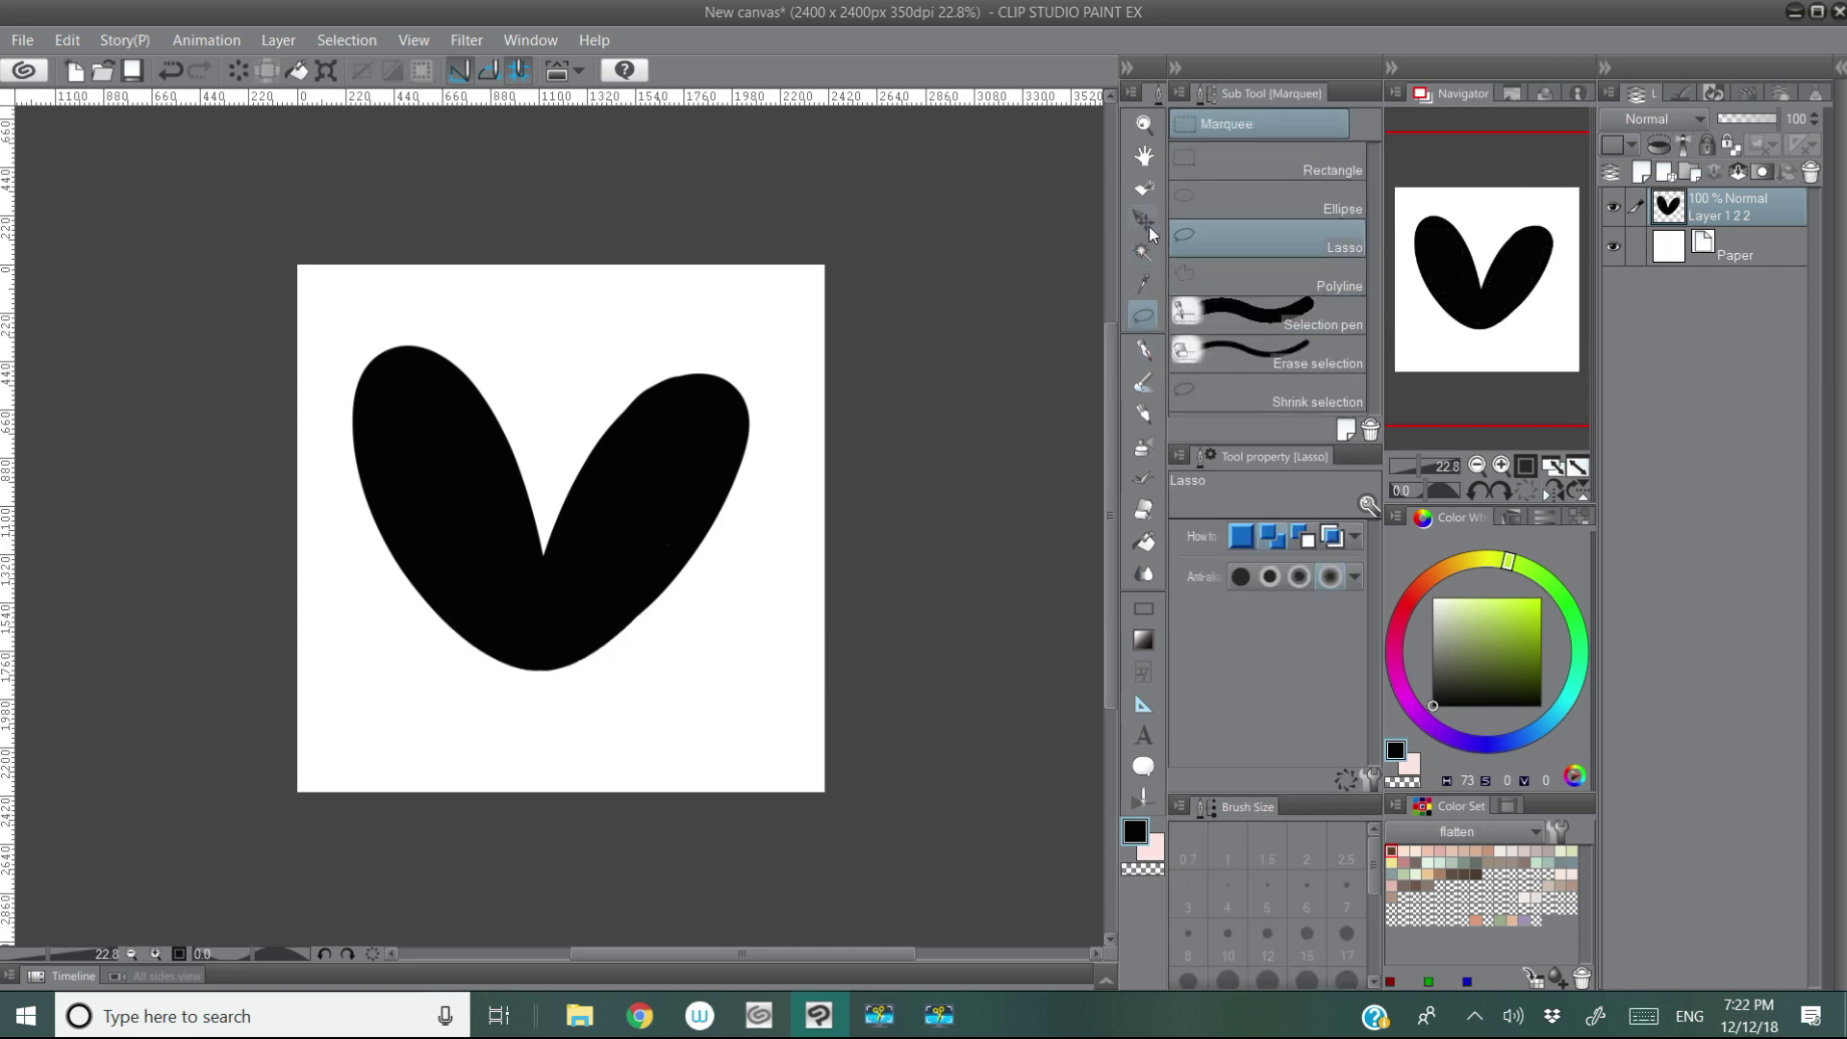
{"action": "key", "text": "k"}
{"action": "left_click_drag", "start_coordinate": [638, 563], "coordinate": [657, 570]}
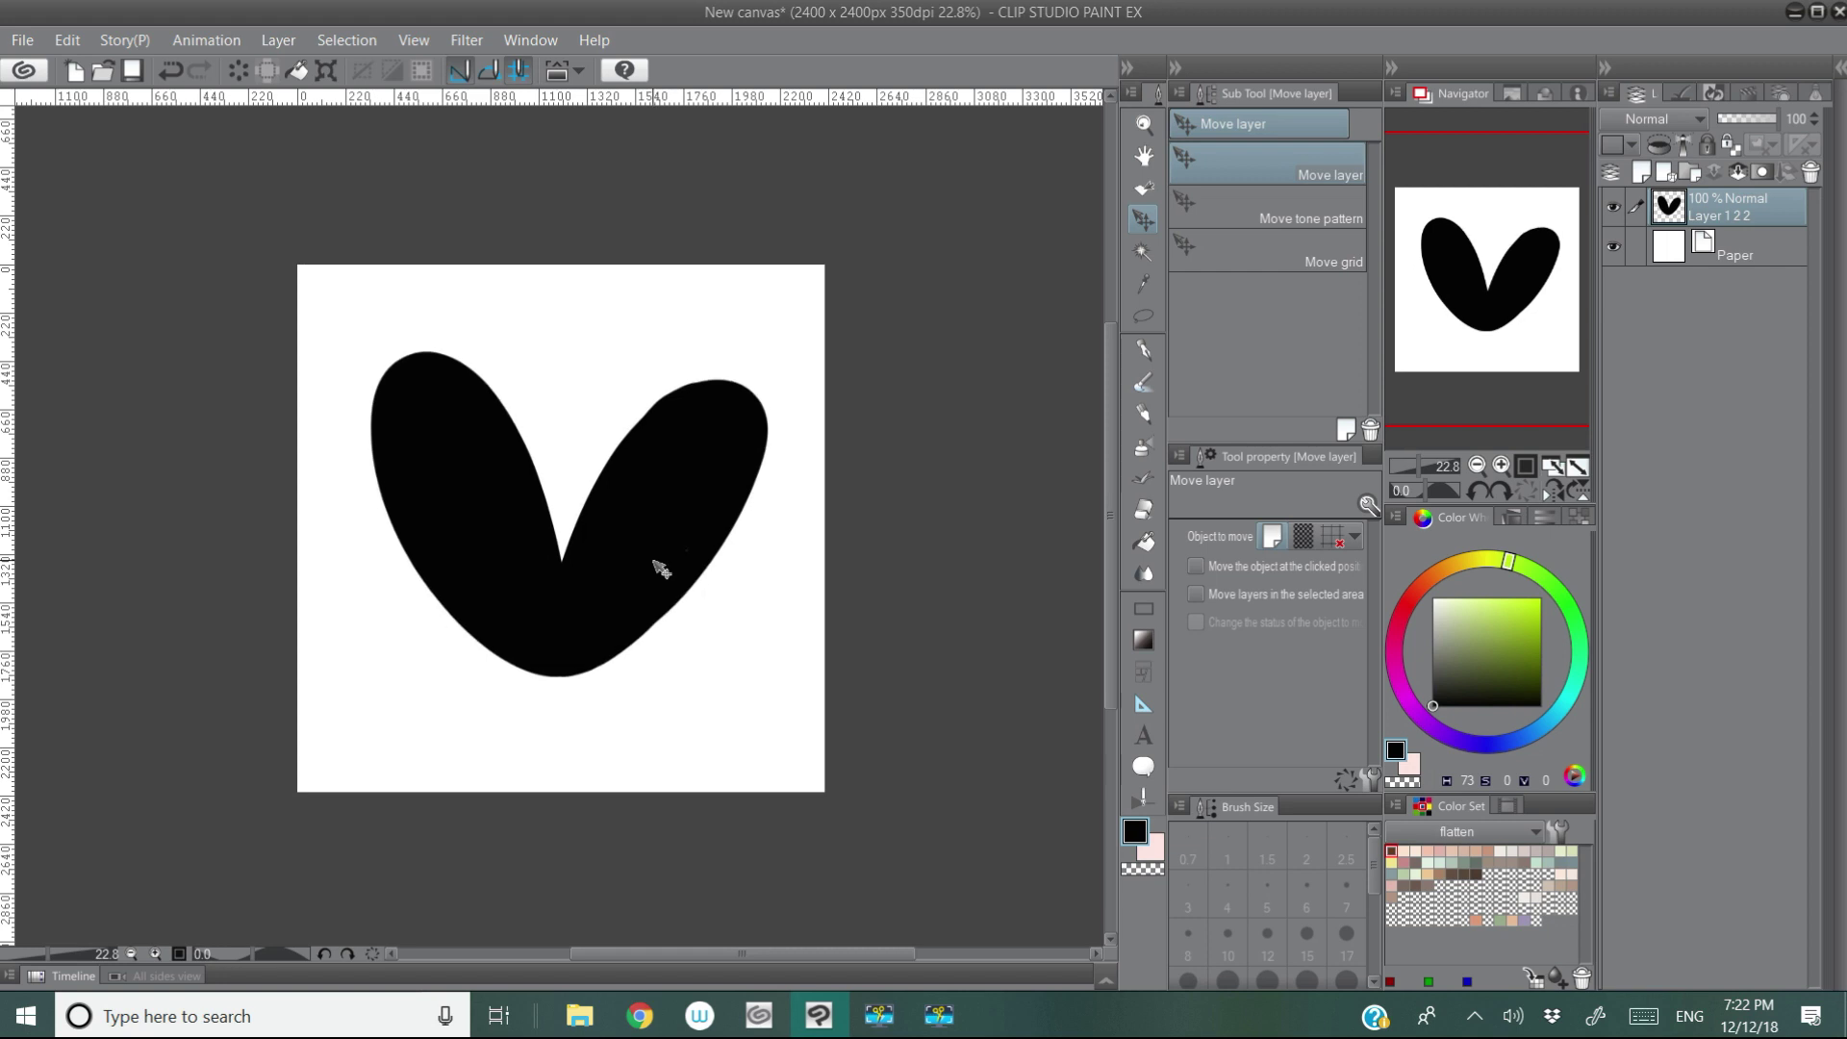
Step: Register the leaf as image material B1 in Amali for brush tips, then hide its layer
{"action": "left_click", "coordinate": [68, 40]}
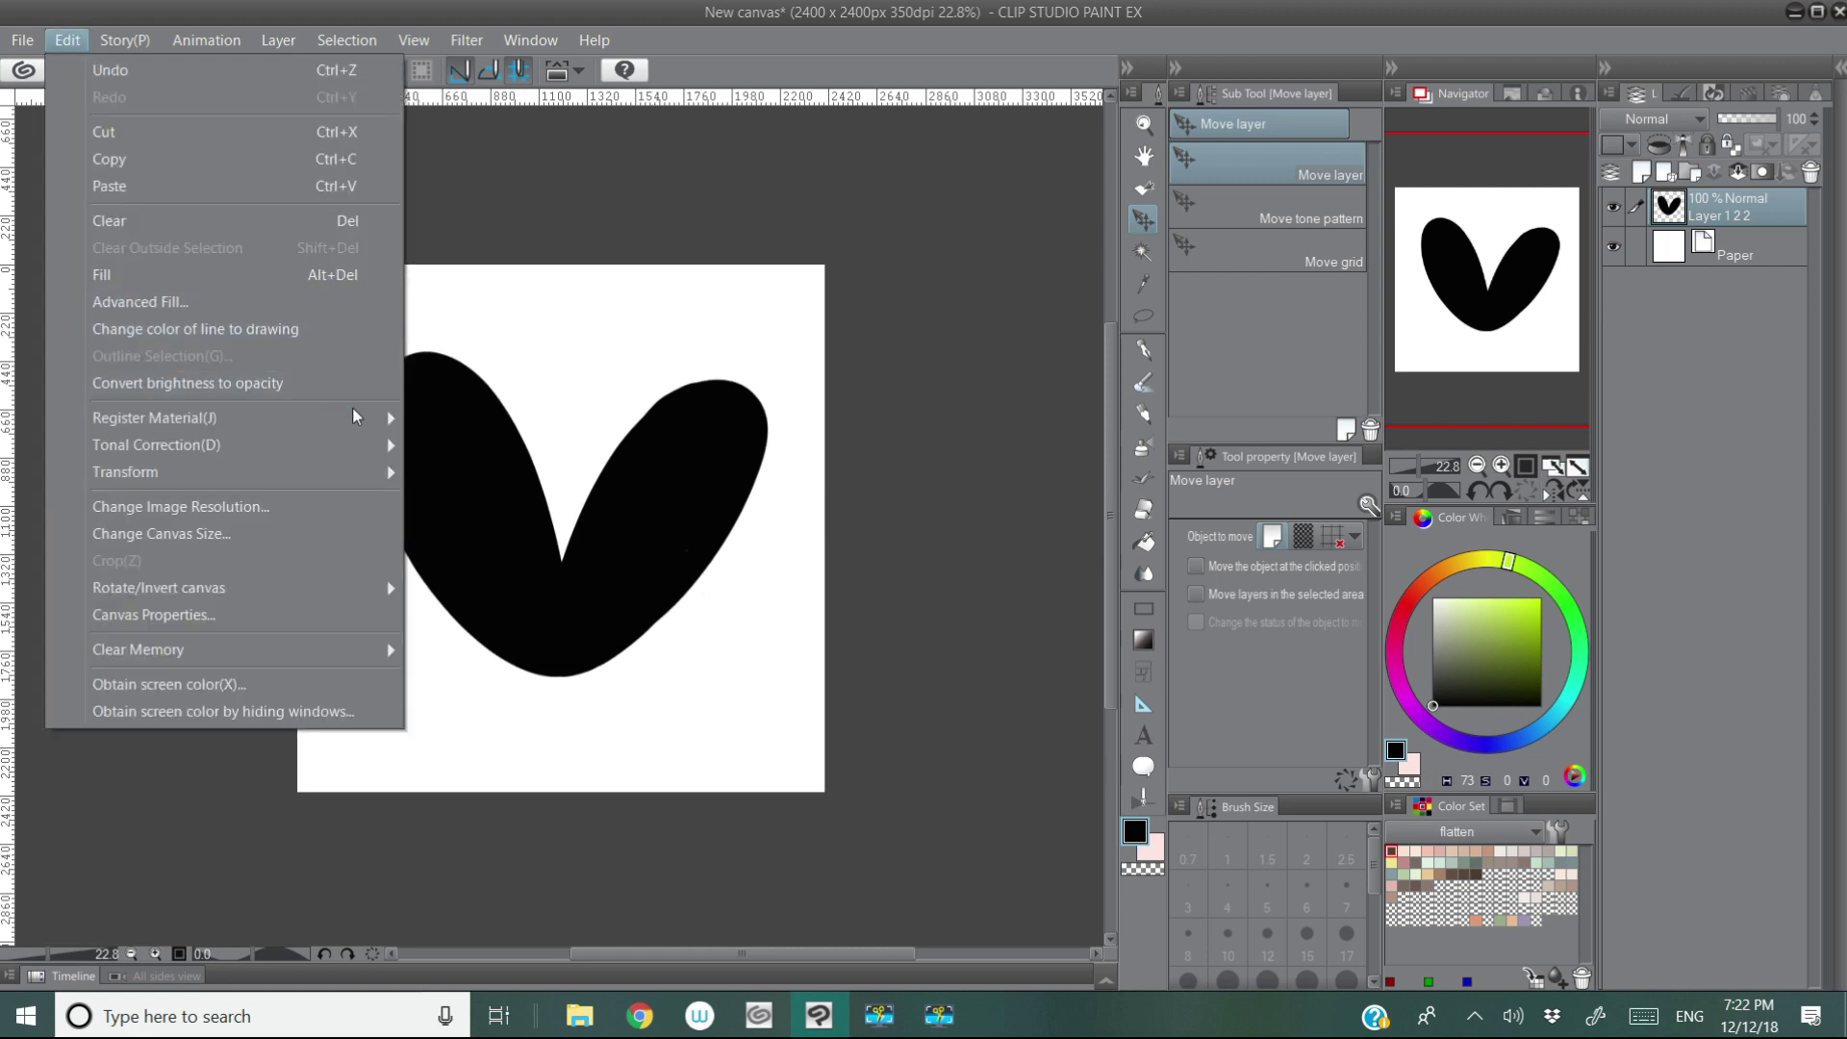
{"action": "mouse_move", "coordinate": [155, 418]}
{"action": "left_click", "coordinate": [502, 427]}
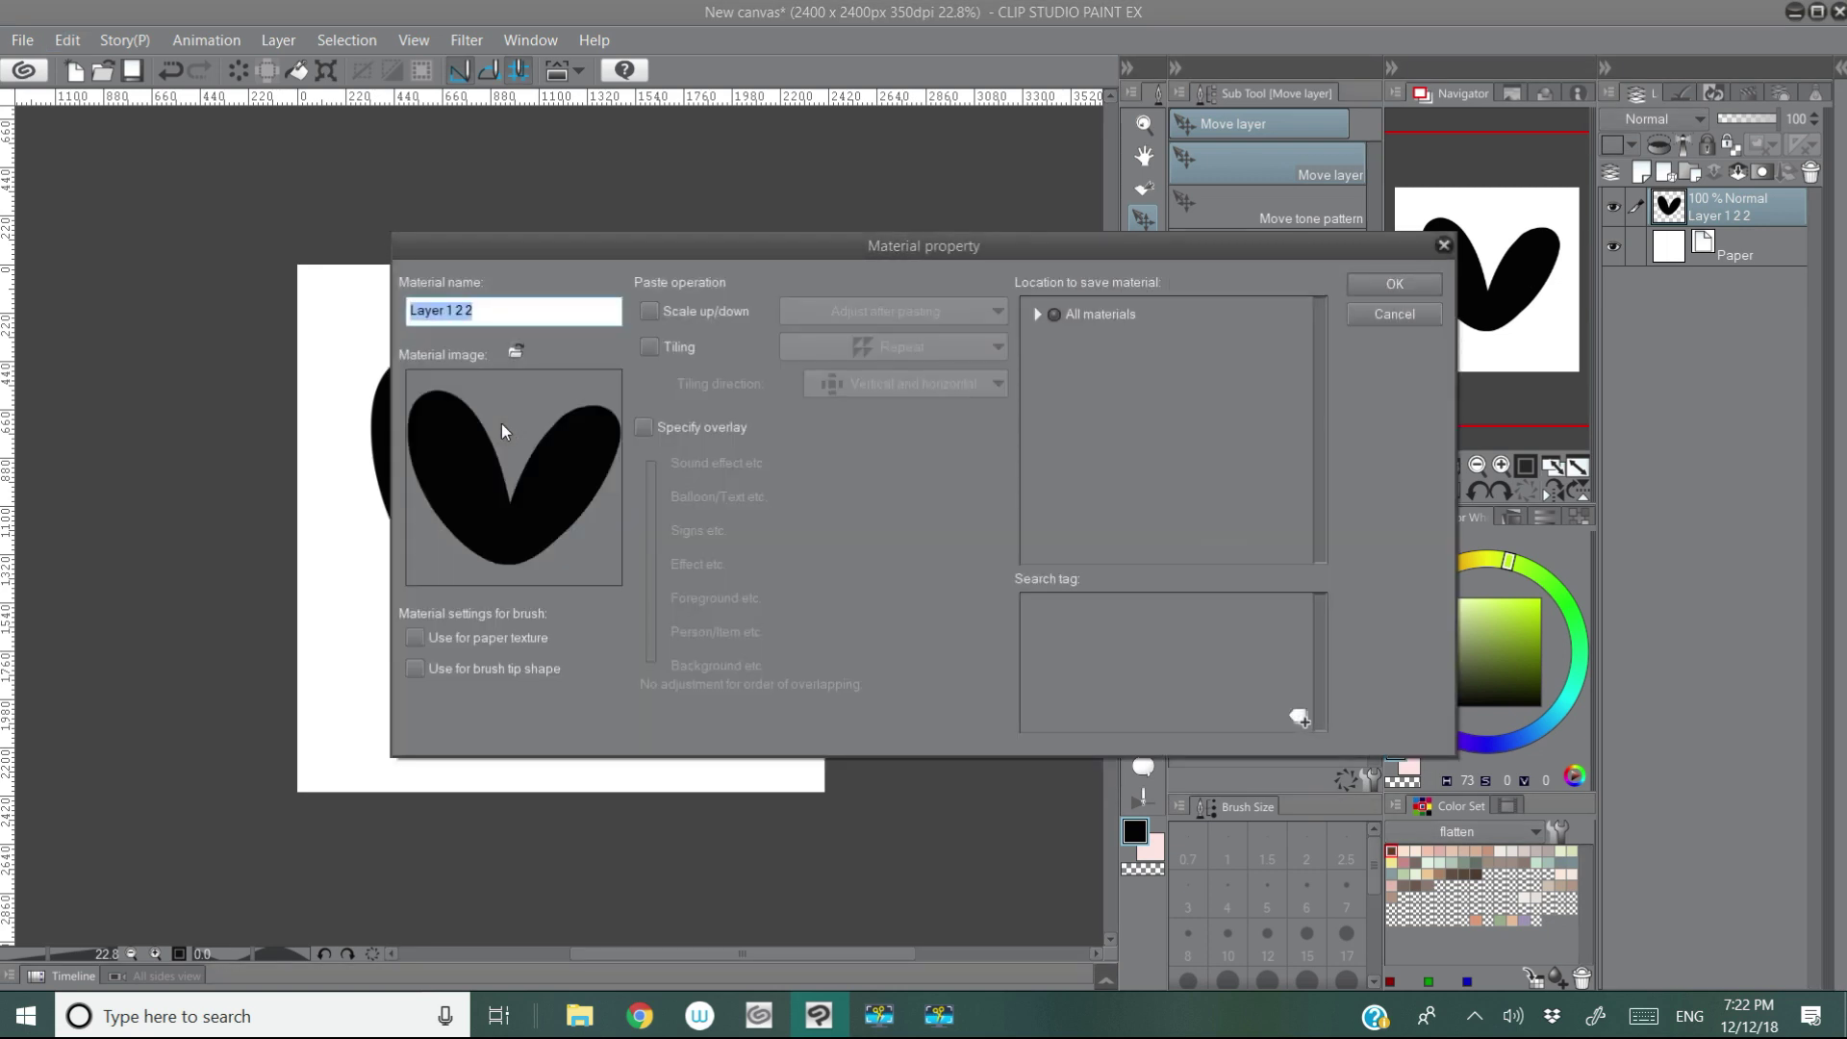
{"action": "type", "text": "B1"}
{"action": "left_click", "coordinate": [537, 675]}
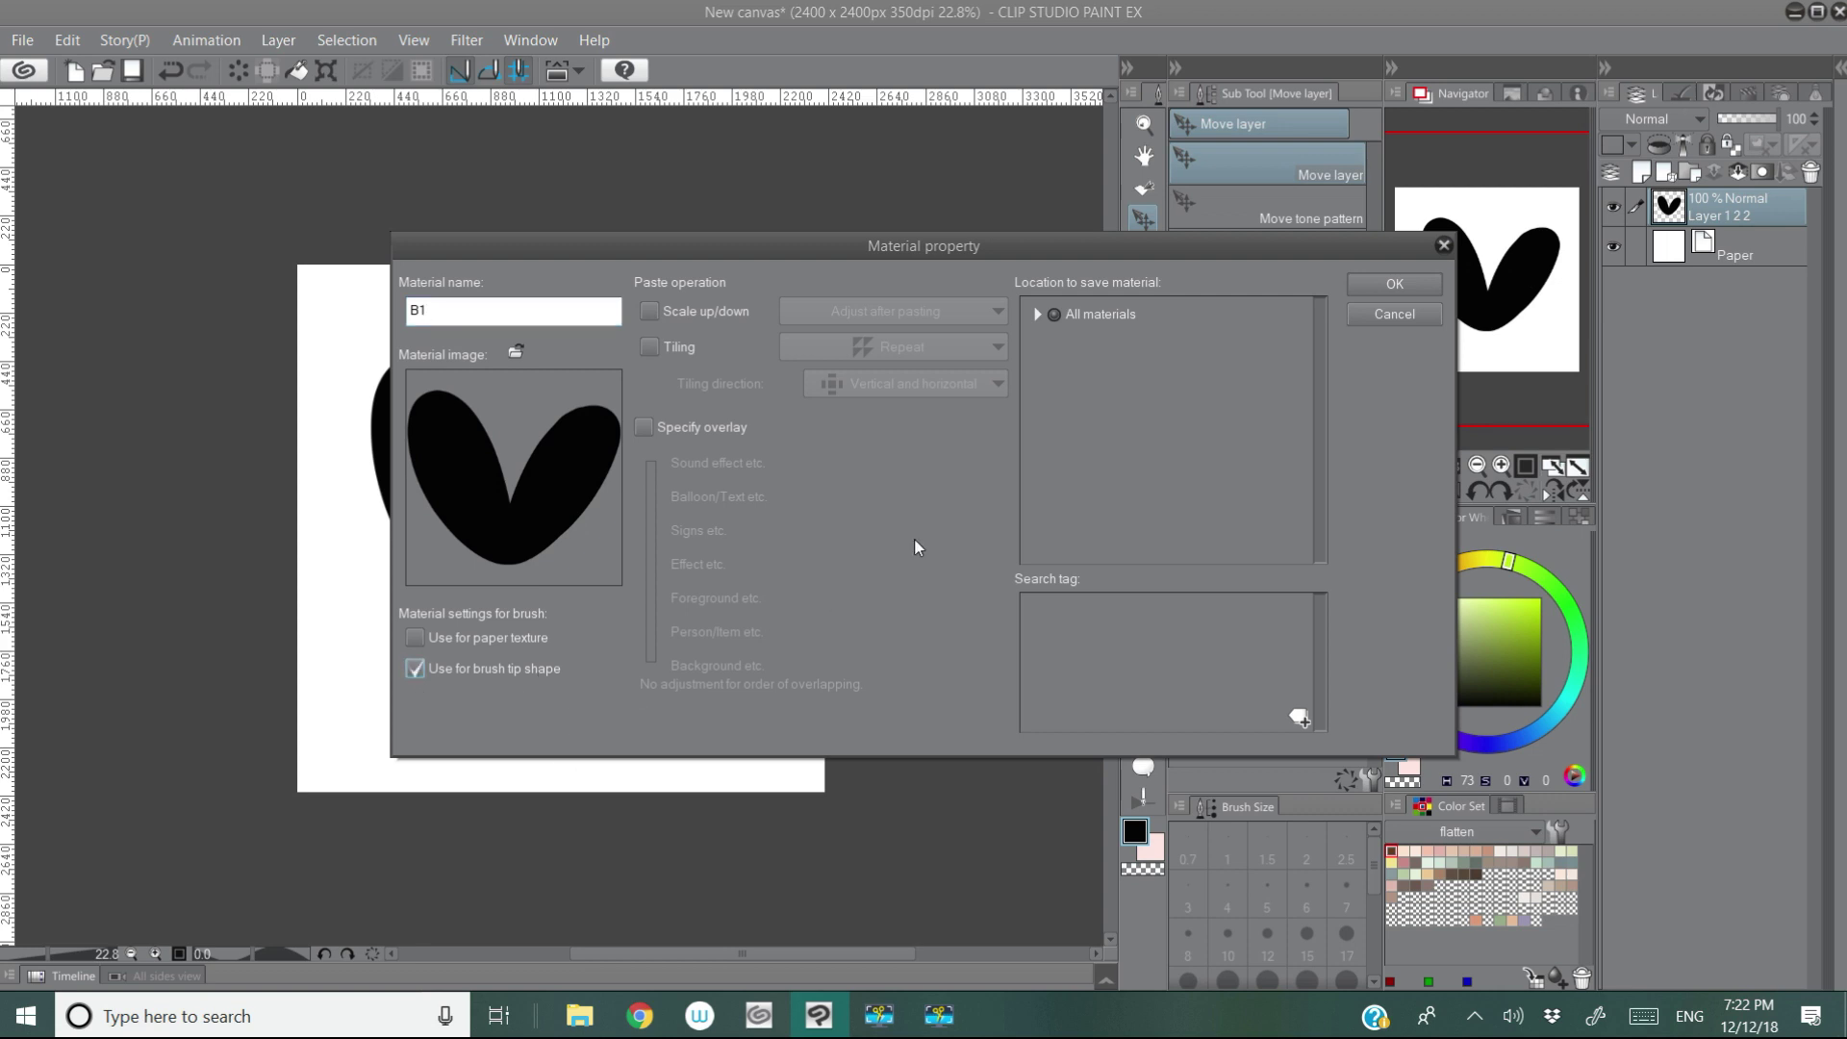
{"action": "left_click", "coordinate": [1106, 325]}
{"action": "left_click", "coordinate": [1038, 317]}
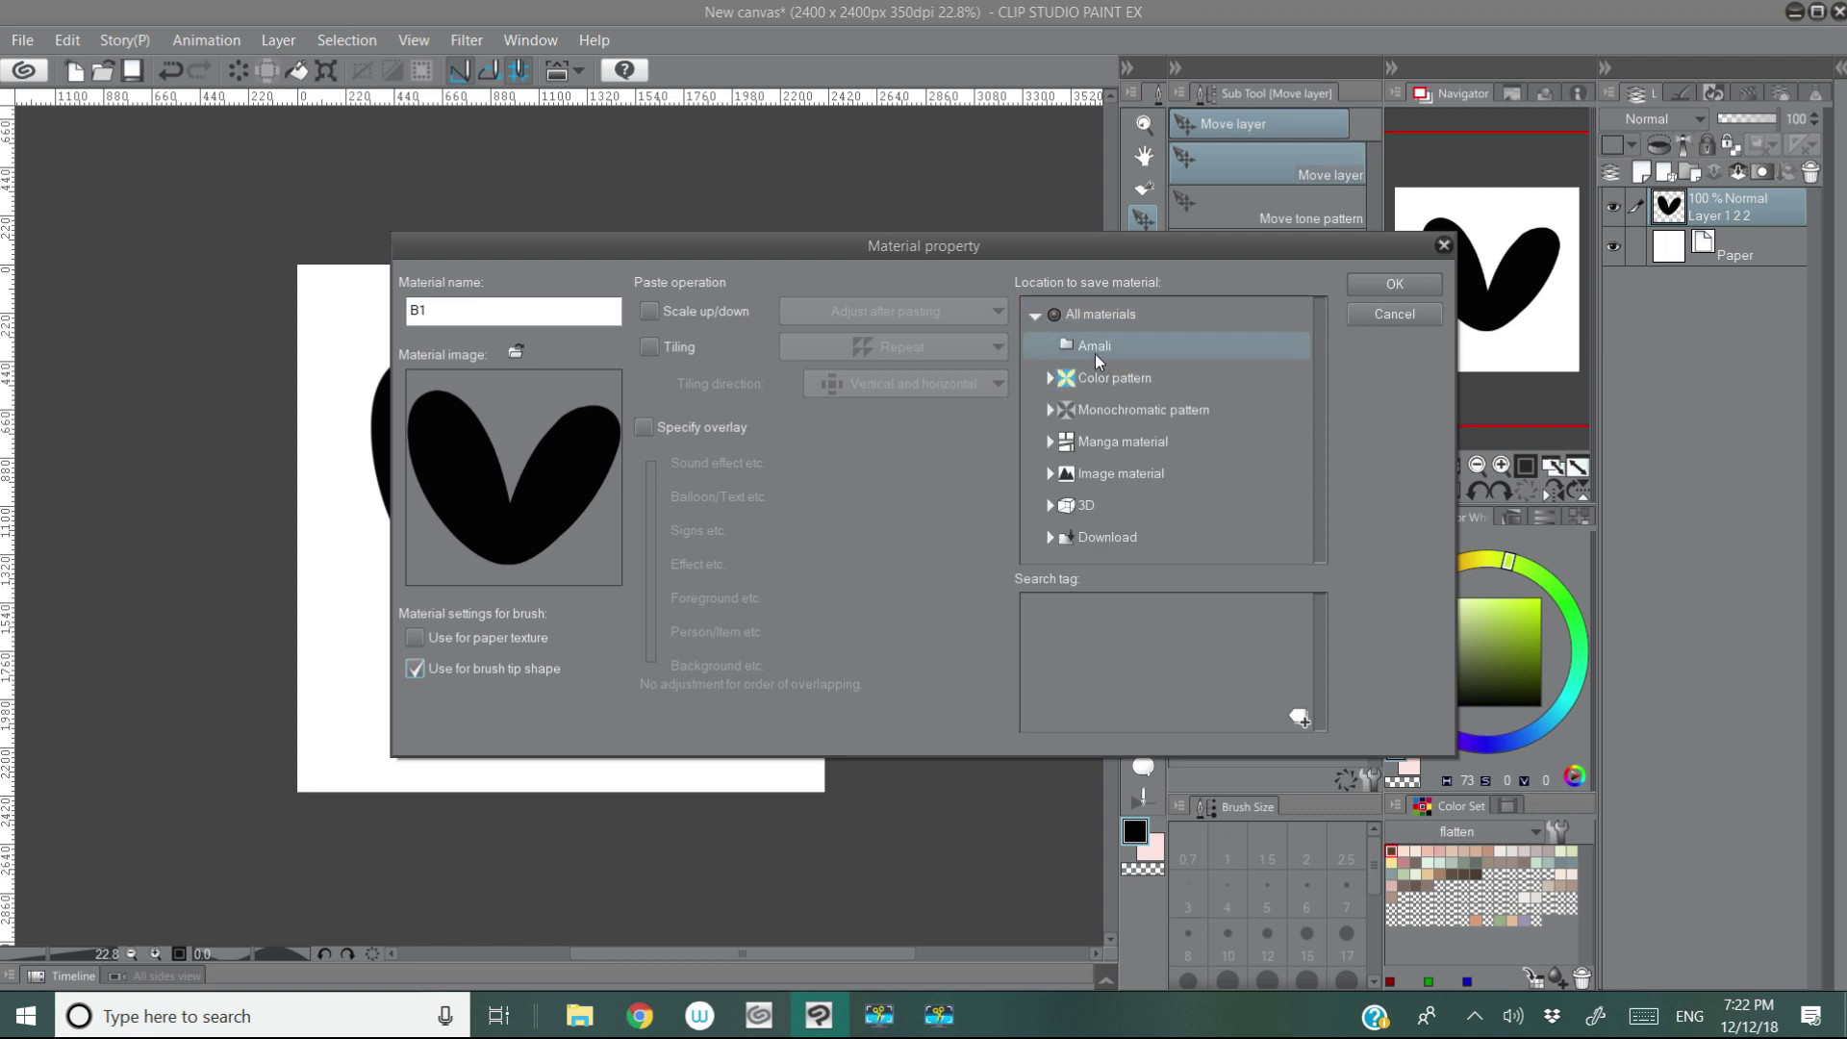
{"action": "left_click", "coordinate": [1095, 351]}
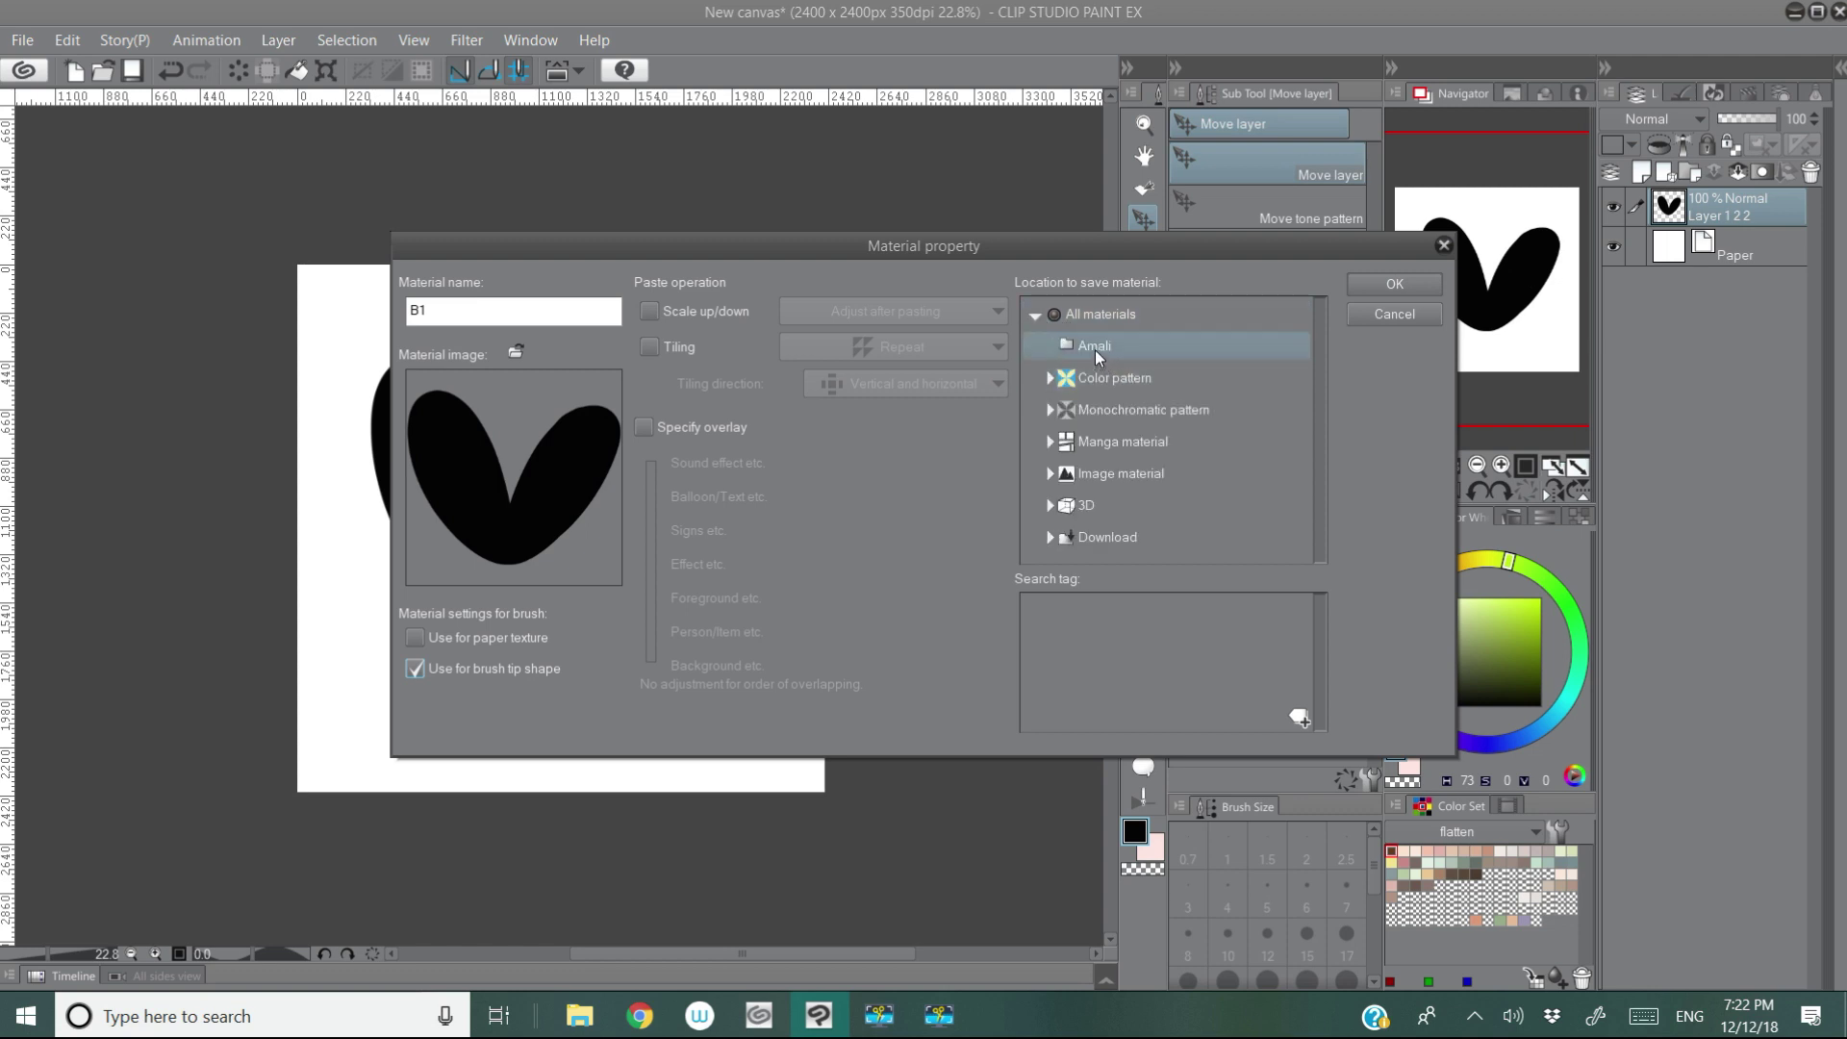
{"action": "left_click", "coordinate": [1396, 285]}
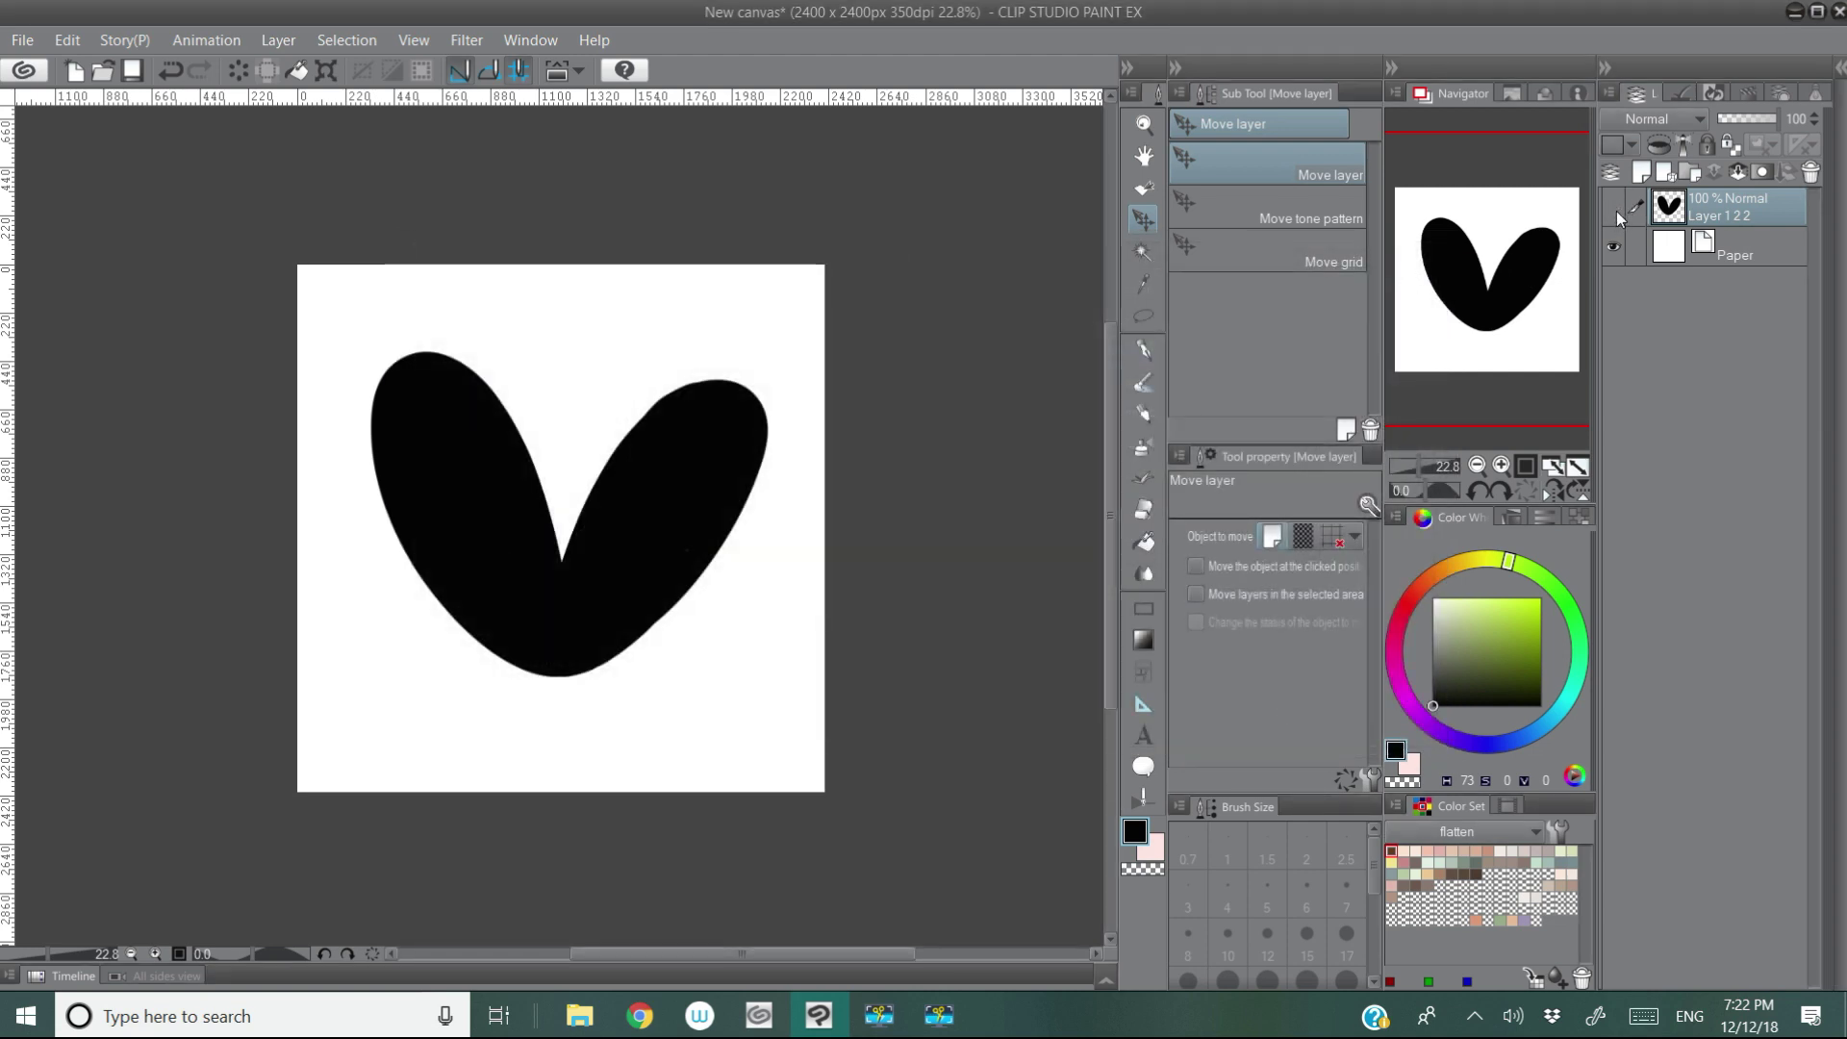
{"action": "left_click", "coordinate": [1614, 208]}
Step: Draw and fill a new black leaf shape on a new layer, hiding the heart layer
{"action": "left_click", "coordinate": [1145, 350]}
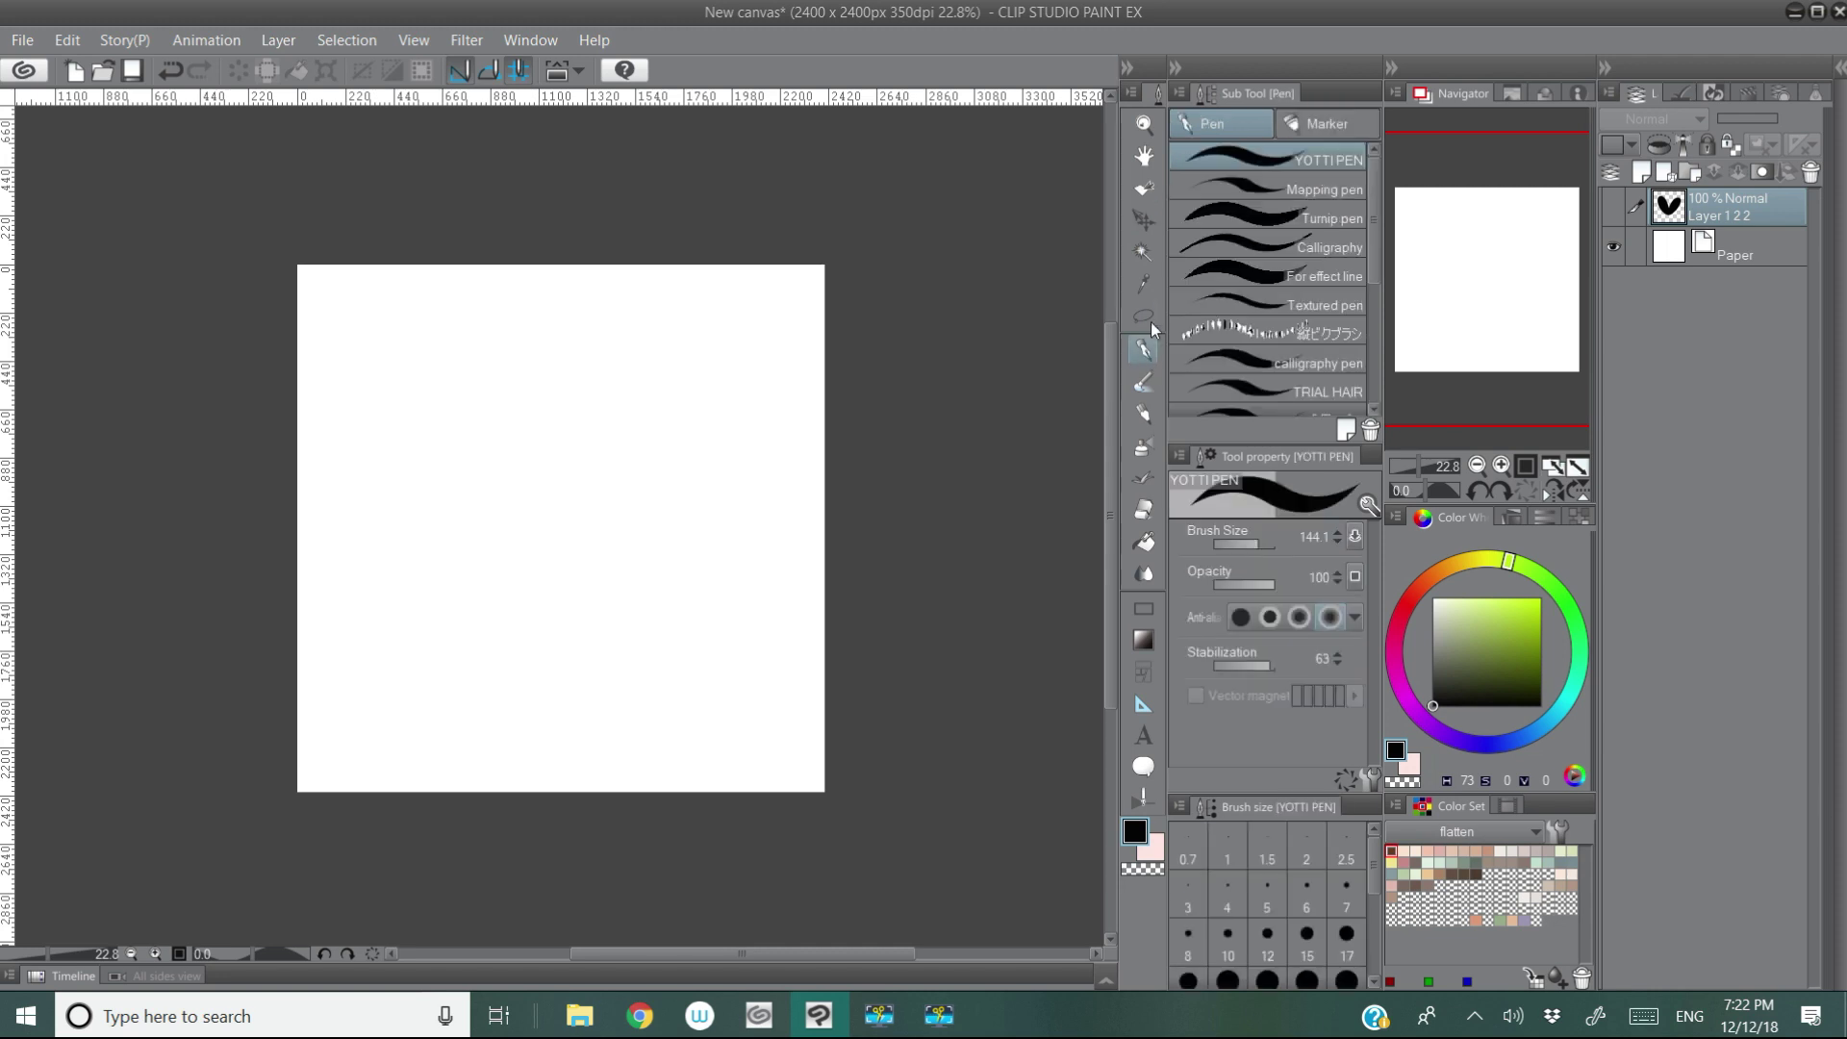
{"action": "left_click", "coordinate": [1615, 208]}
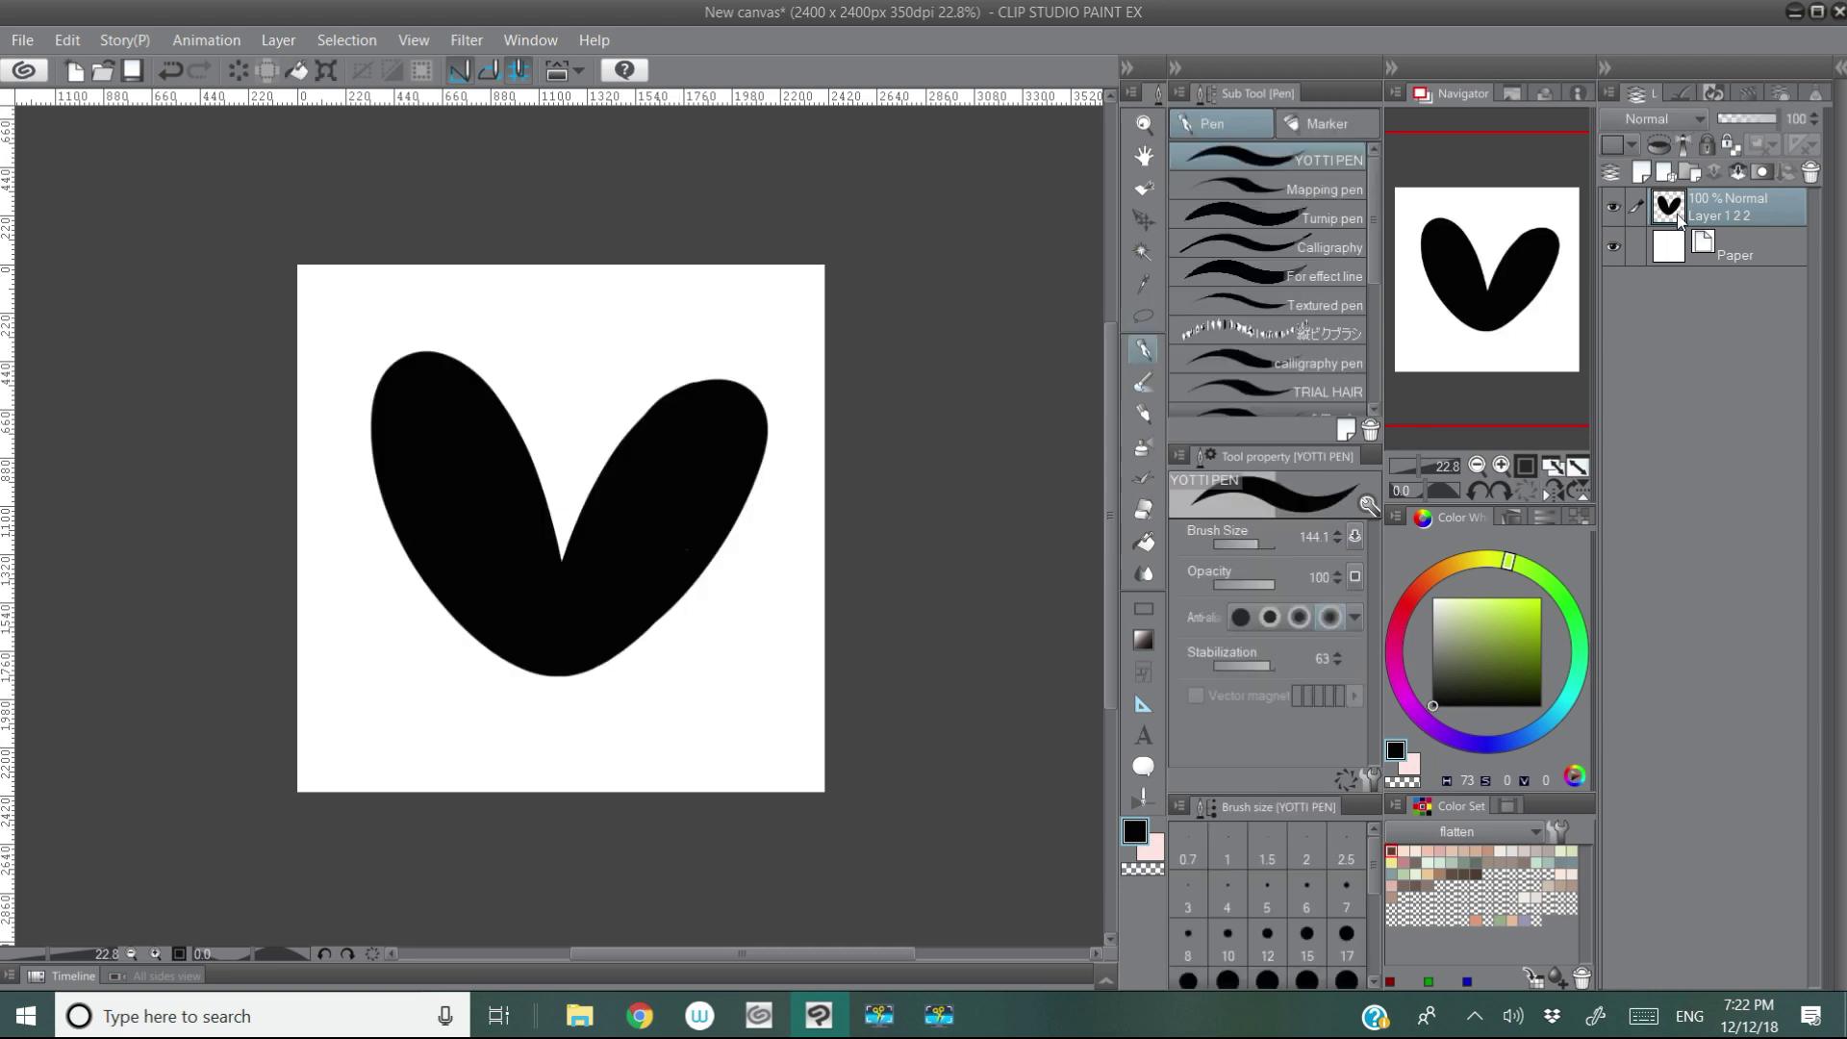
{"action": "key", "text": "ctrl+t"}
{"action": "left_click", "coordinate": [1146, 315]}
{"action": "mouse_move", "coordinate": [477, 463]}
{"action": "left_mouse_down"}
{"action": "mouse_move", "coordinate": [497, 679]}
{"action": "mouse_move", "coordinate": [619, 620]}
{"action": "mouse_move", "coordinate": [523, 647]}
{"action": "left_mouse_up"}
{"action": "key", "text": "ctrl+d"}
{"action": "left_click", "coordinate": [1615, 206]}
{"action": "key", "text": "ctrl+shift+n"}
{"action": "key", "text": "p"}
{"action": "key", "text": "w"}
{"action": "left_click", "coordinate": [622, 534]}
{"action": "key", "text": "alt+BackSpace"}
{"action": "key", "text": "ctrl+d"}
Step: Register the leaf as brush-tip material B2 in the Amali folder
{"action": "left_click", "coordinate": [22, 40]}
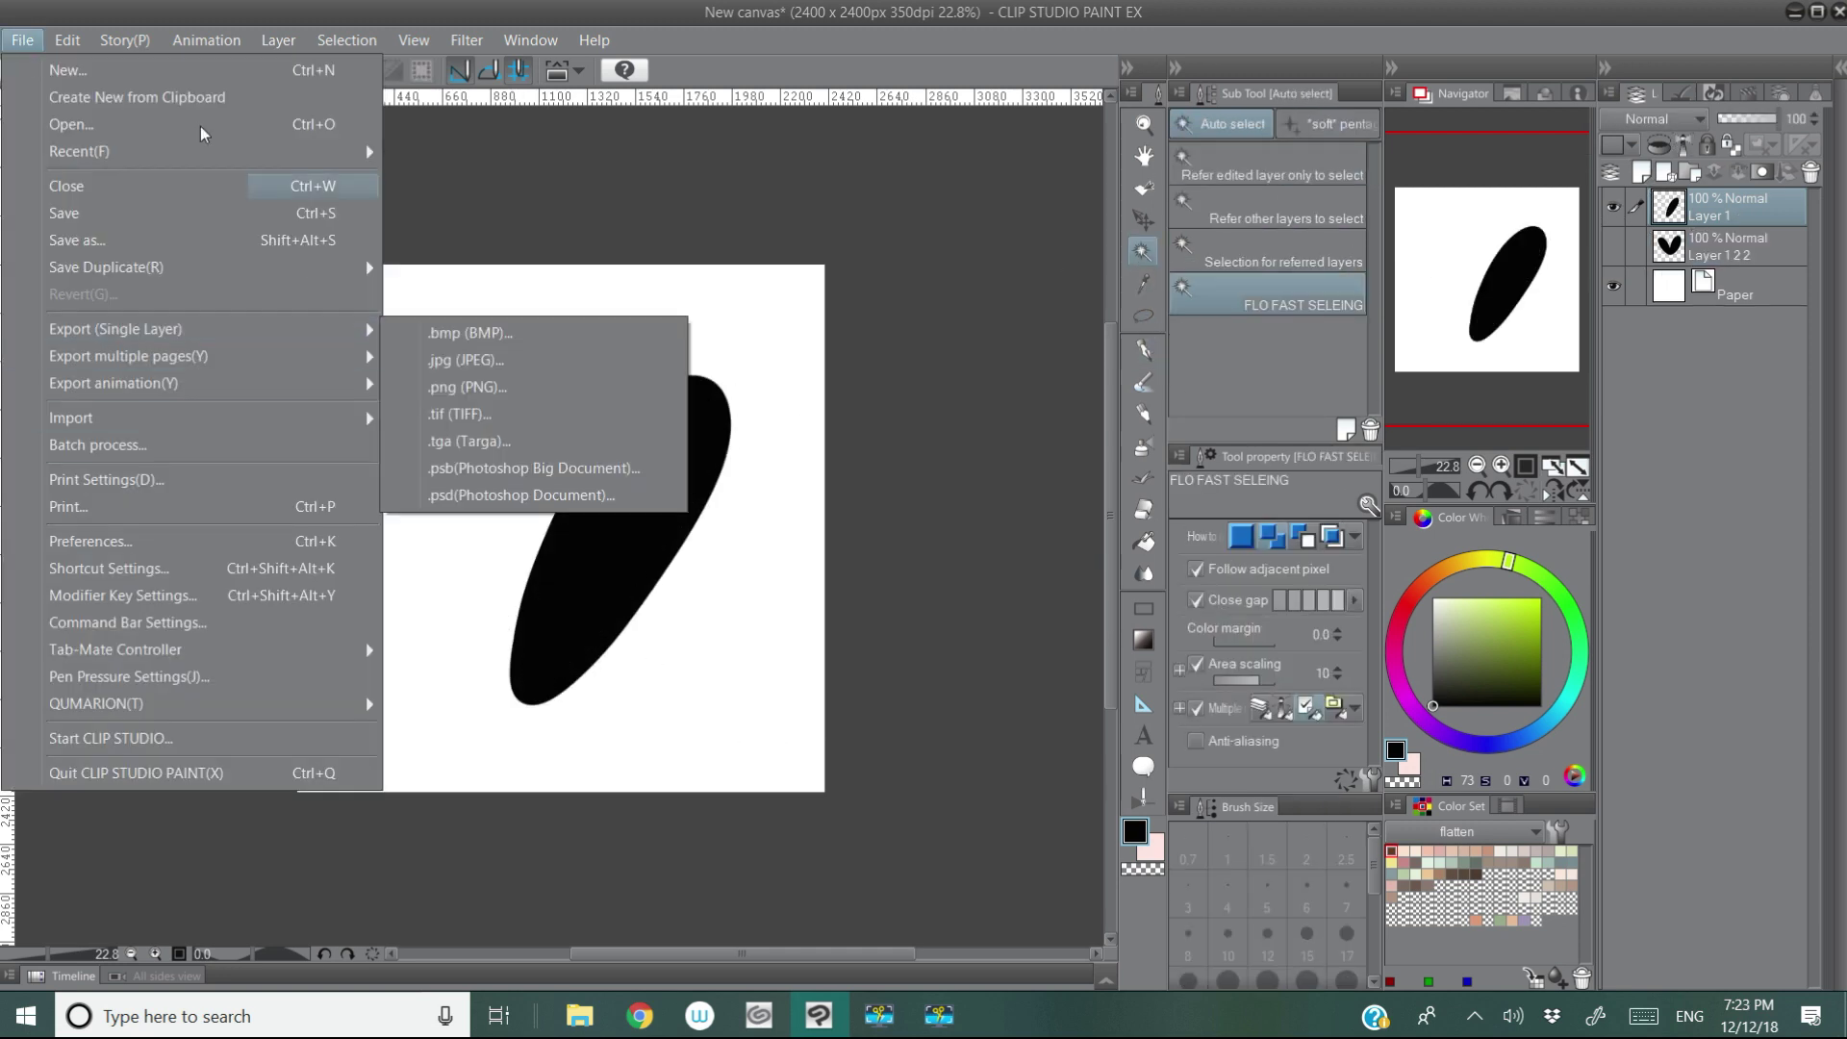
{"action": "left_click", "coordinate": [433, 680]}
{"action": "type", "text": "B2"}
{"action": "left_click", "coordinate": [1110, 346]}
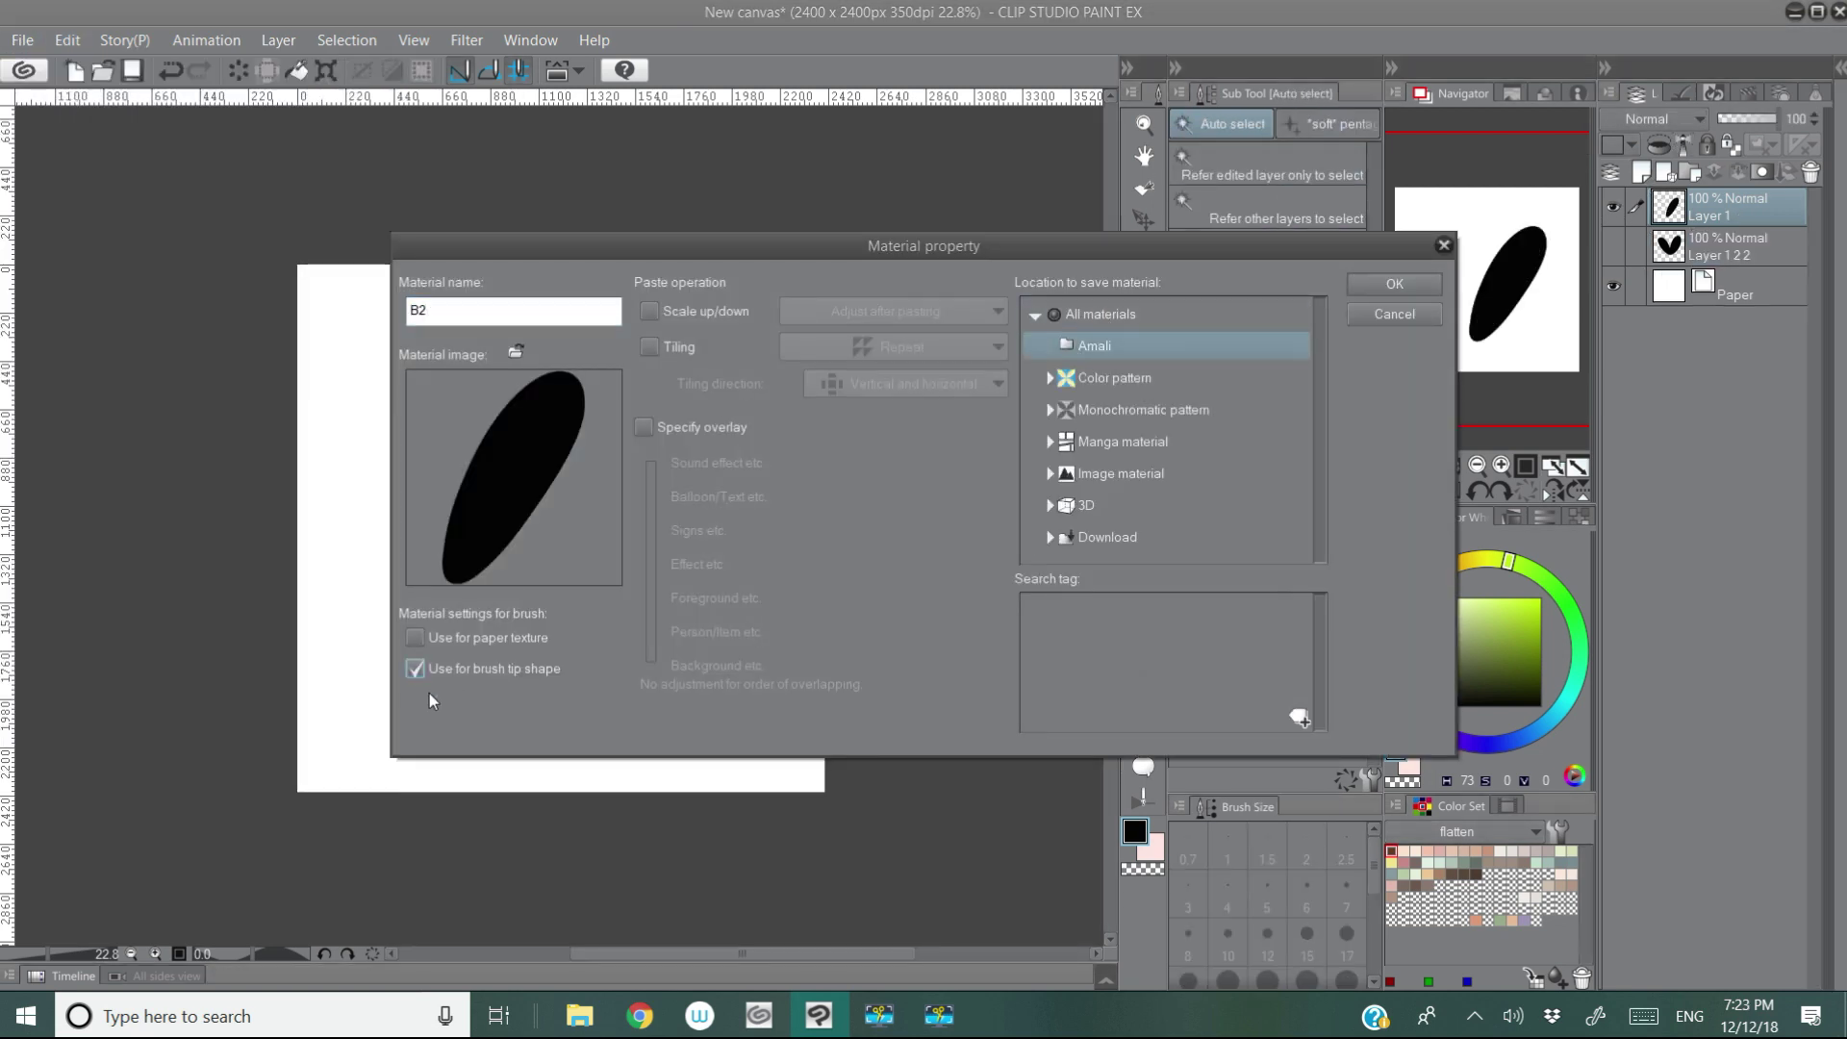
{"action": "left_click", "coordinate": [1394, 284]}
Step: Flip the leaf horizontally and register it as a brush-tip material in Amali
{"action": "key", "text": "ctrl+t"}
{"action": "key", "text": "Return"}
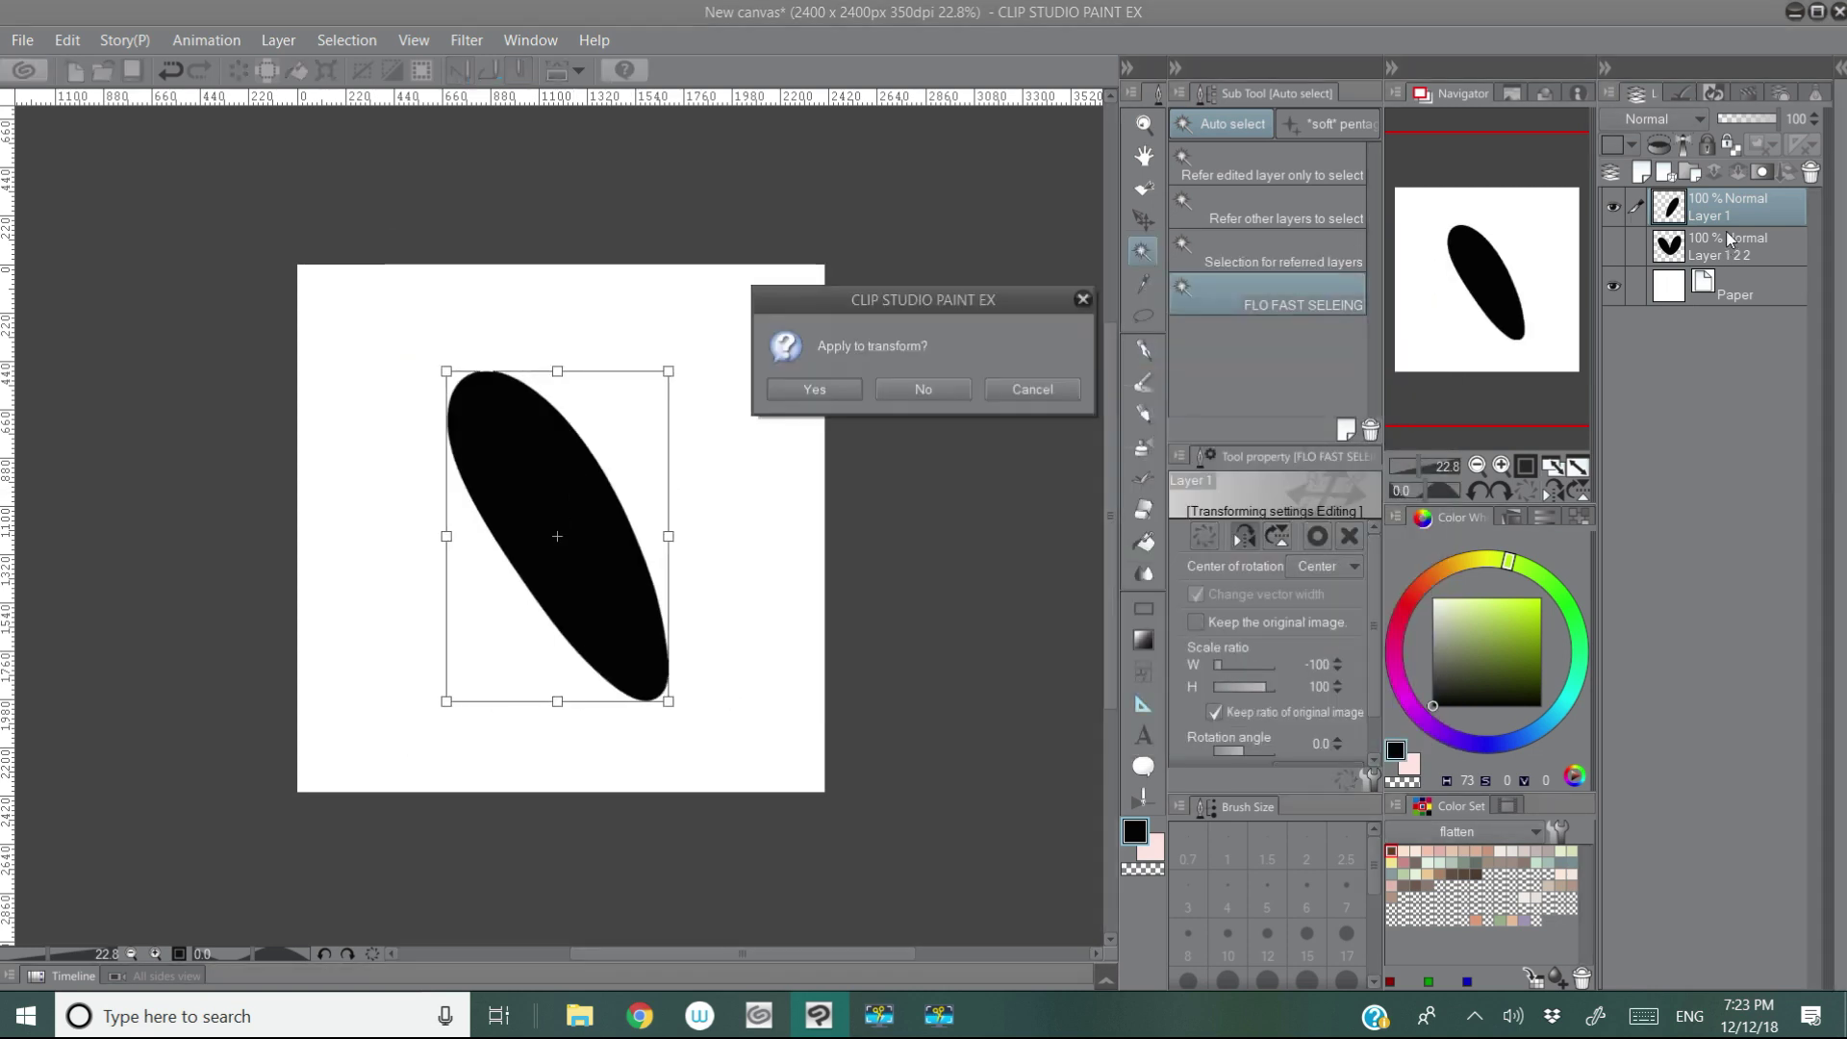
{"action": "left_click", "coordinate": [853, 397]}
{"action": "left_click", "coordinate": [23, 39]}
{"action": "left_click", "coordinate": [530, 426]}
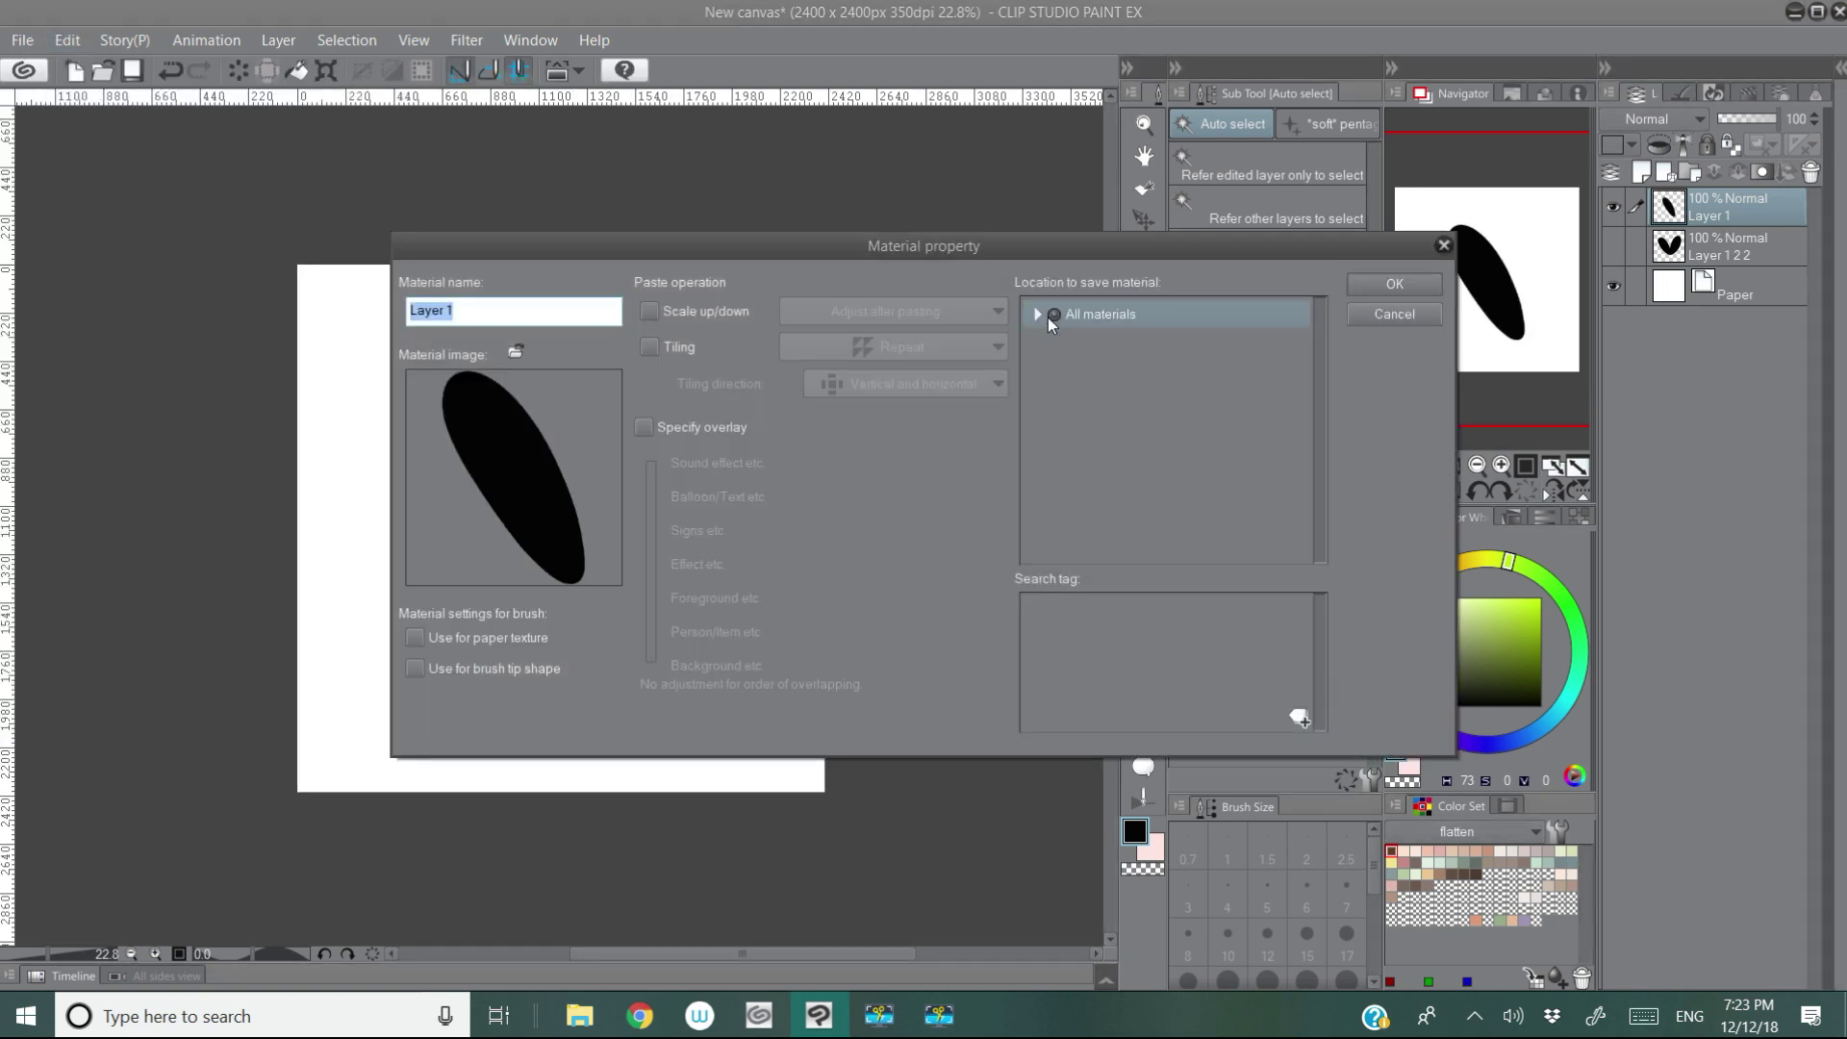
{"action": "left_click", "coordinate": [1155, 346]}
{"action": "left_click", "coordinate": [418, 669]}
{"action": "left_click", "coordinate": [1396, 288]}
Step: Draw and fill a black flower shape on a new layer
{"action": "left_click", "coordinate": [1143, 348]}
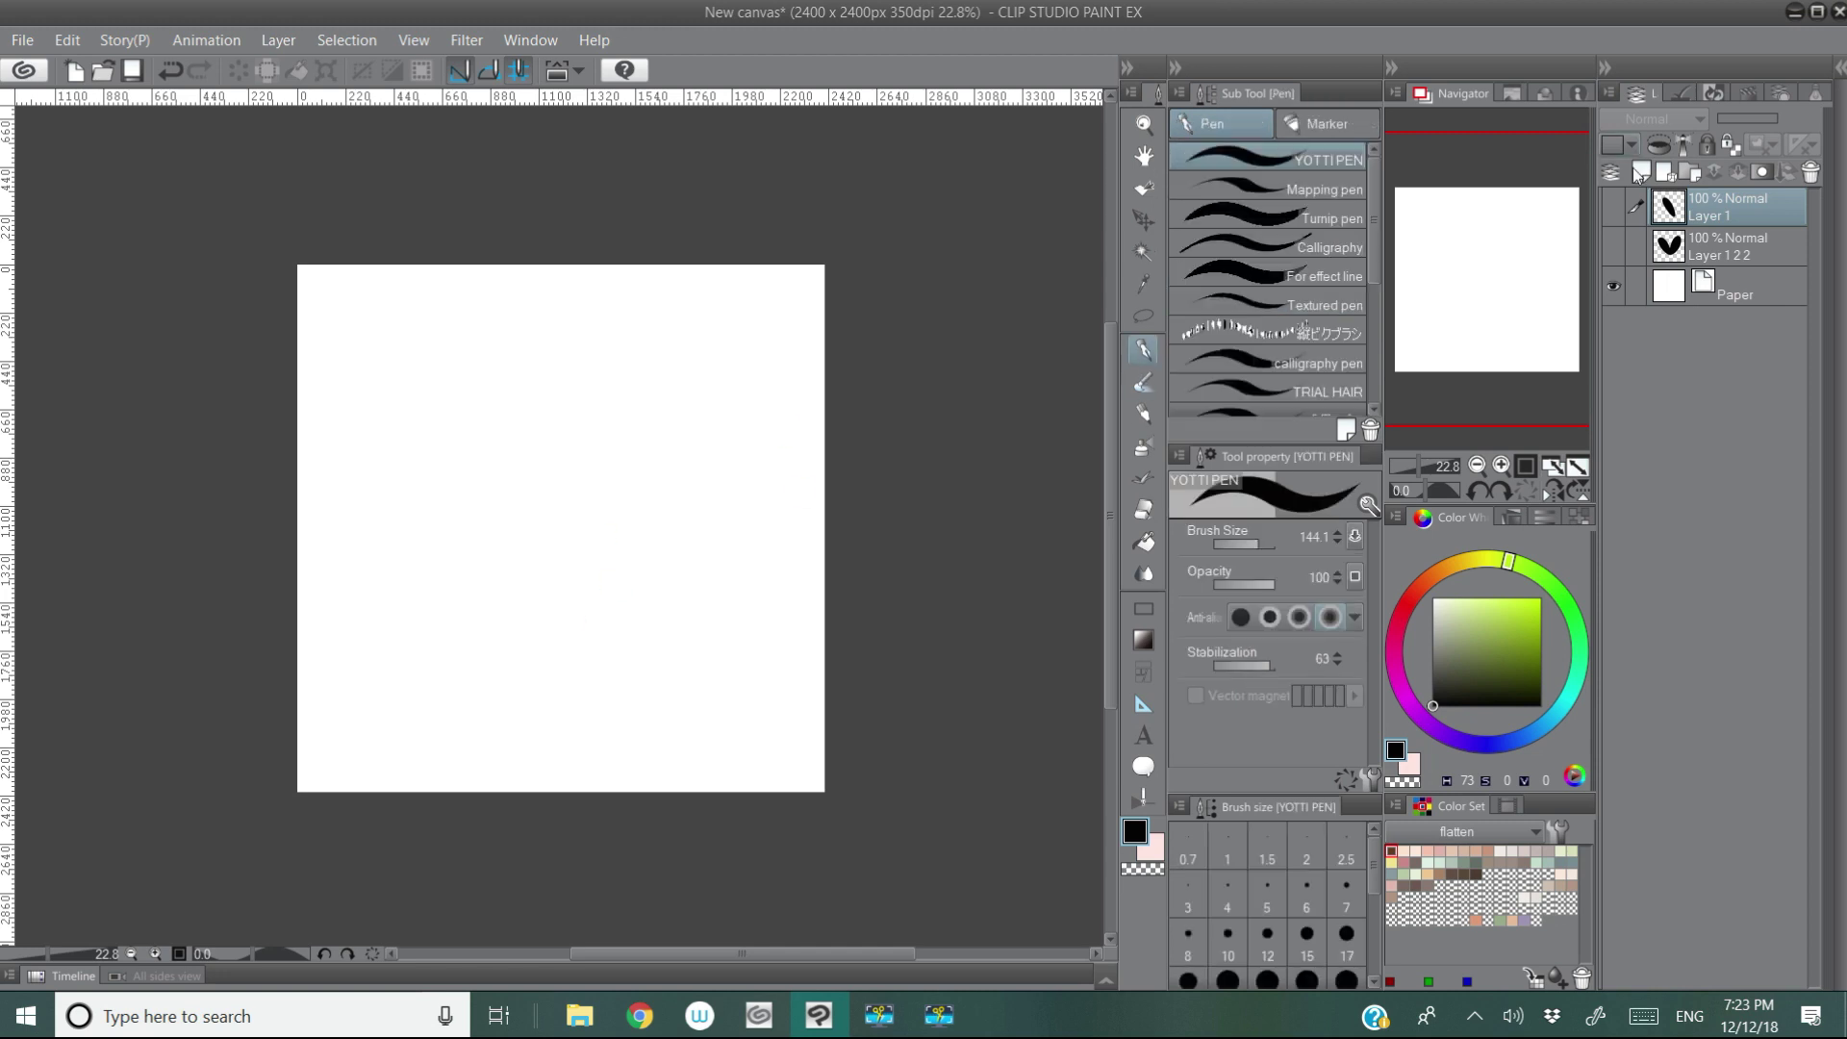
{"action": "left_click", "coordinate": [1642, 173]}
{"action": "left_click_drag", "start_coordinate": [523, 659], "coordinate": [626, 597]}
{"action": "key", "text": "ctrl+z"}
{"action": "mouse_move", "coordinate": [577, 671]}
{"action": "left_mouse_down"}
{"action": "mouse_move", "coordinate": [589, 618]}
{"action": "mouse_move", "coordinate": [382, 439]}
{"action": "mouse_move", "coordinate": [577, 672]}
{"action": "mouse_move", "coordinate": [607, 671]}
{"action": "left_mouse_up"}
{"action": "key", "text": "w"}
{"action": "left_click", "coordinate": [462, 491]}
{"action": "left_click", "coordinate": [585, 463]}
{"action": "left_click", "coordinate": [671, 703]}
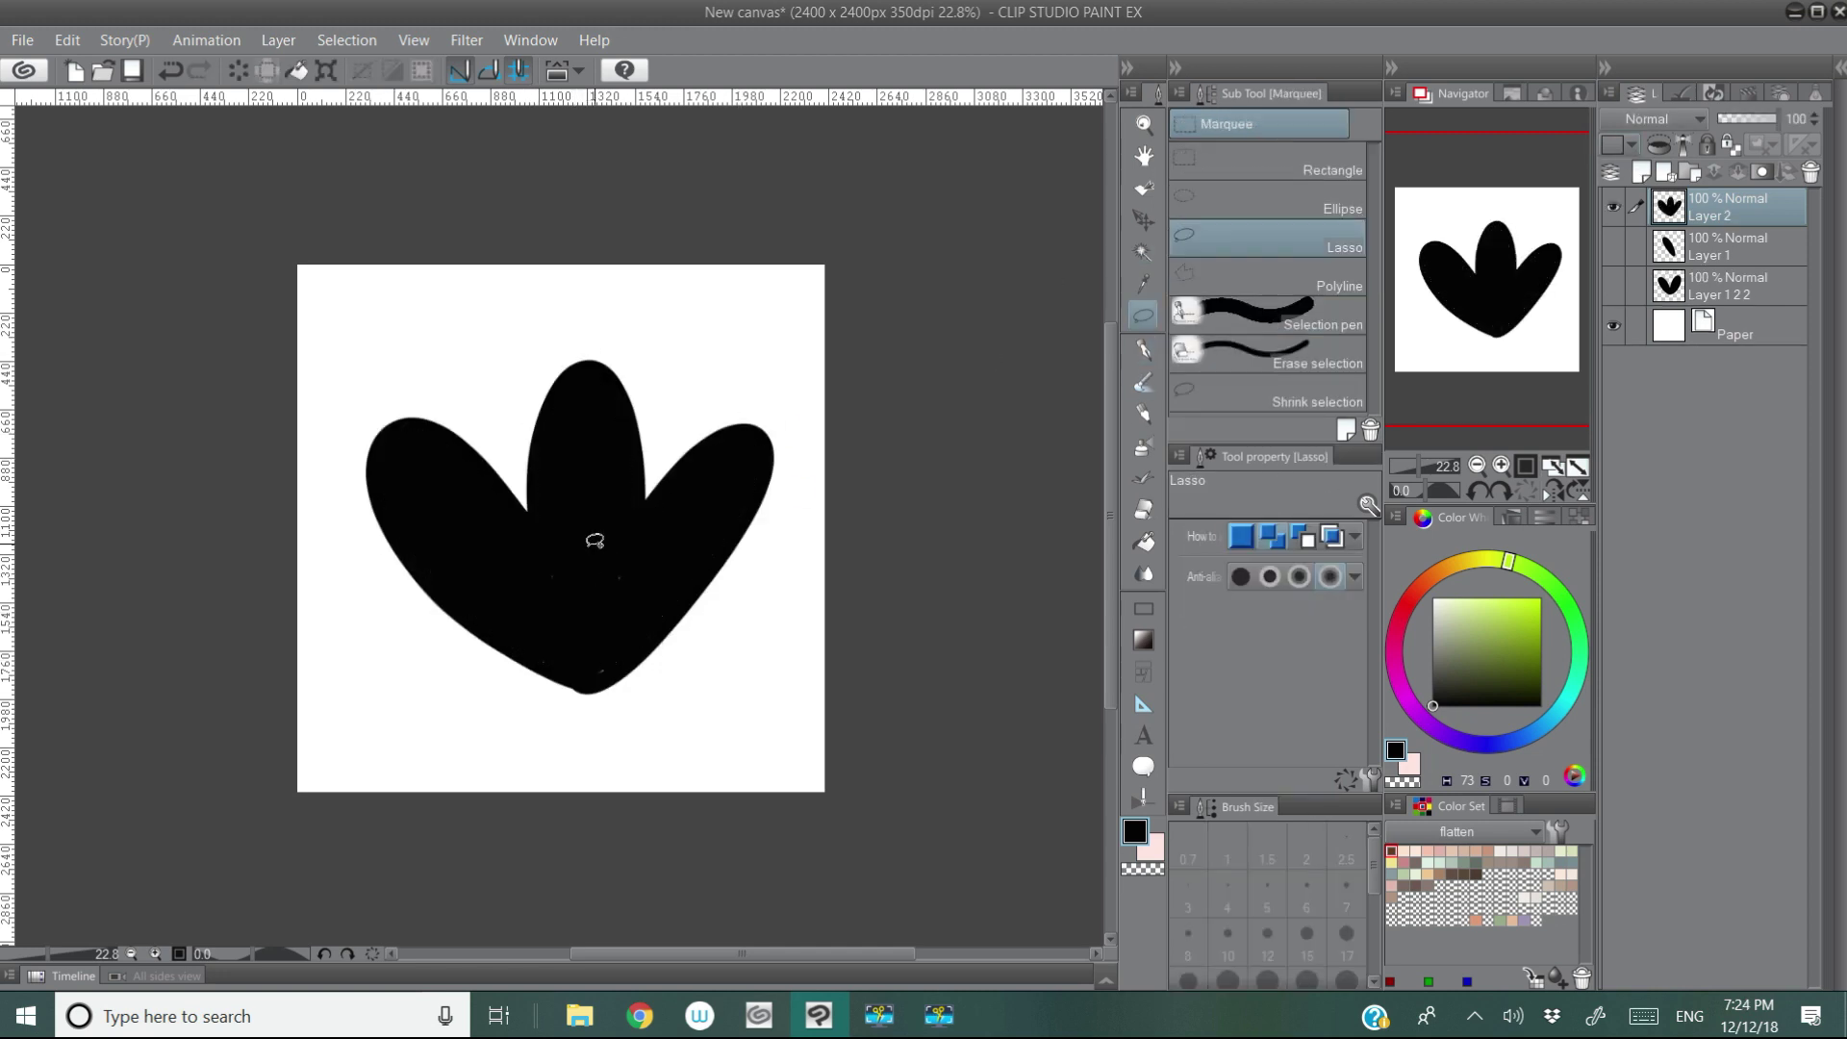
{"action": "left_click", "coordinate": [590, 606]}
{"action": "key", "text": "p"}
{"action": "left_click_drag", "start_coordinate": [589, 672], "coordinate": [596, 662]}
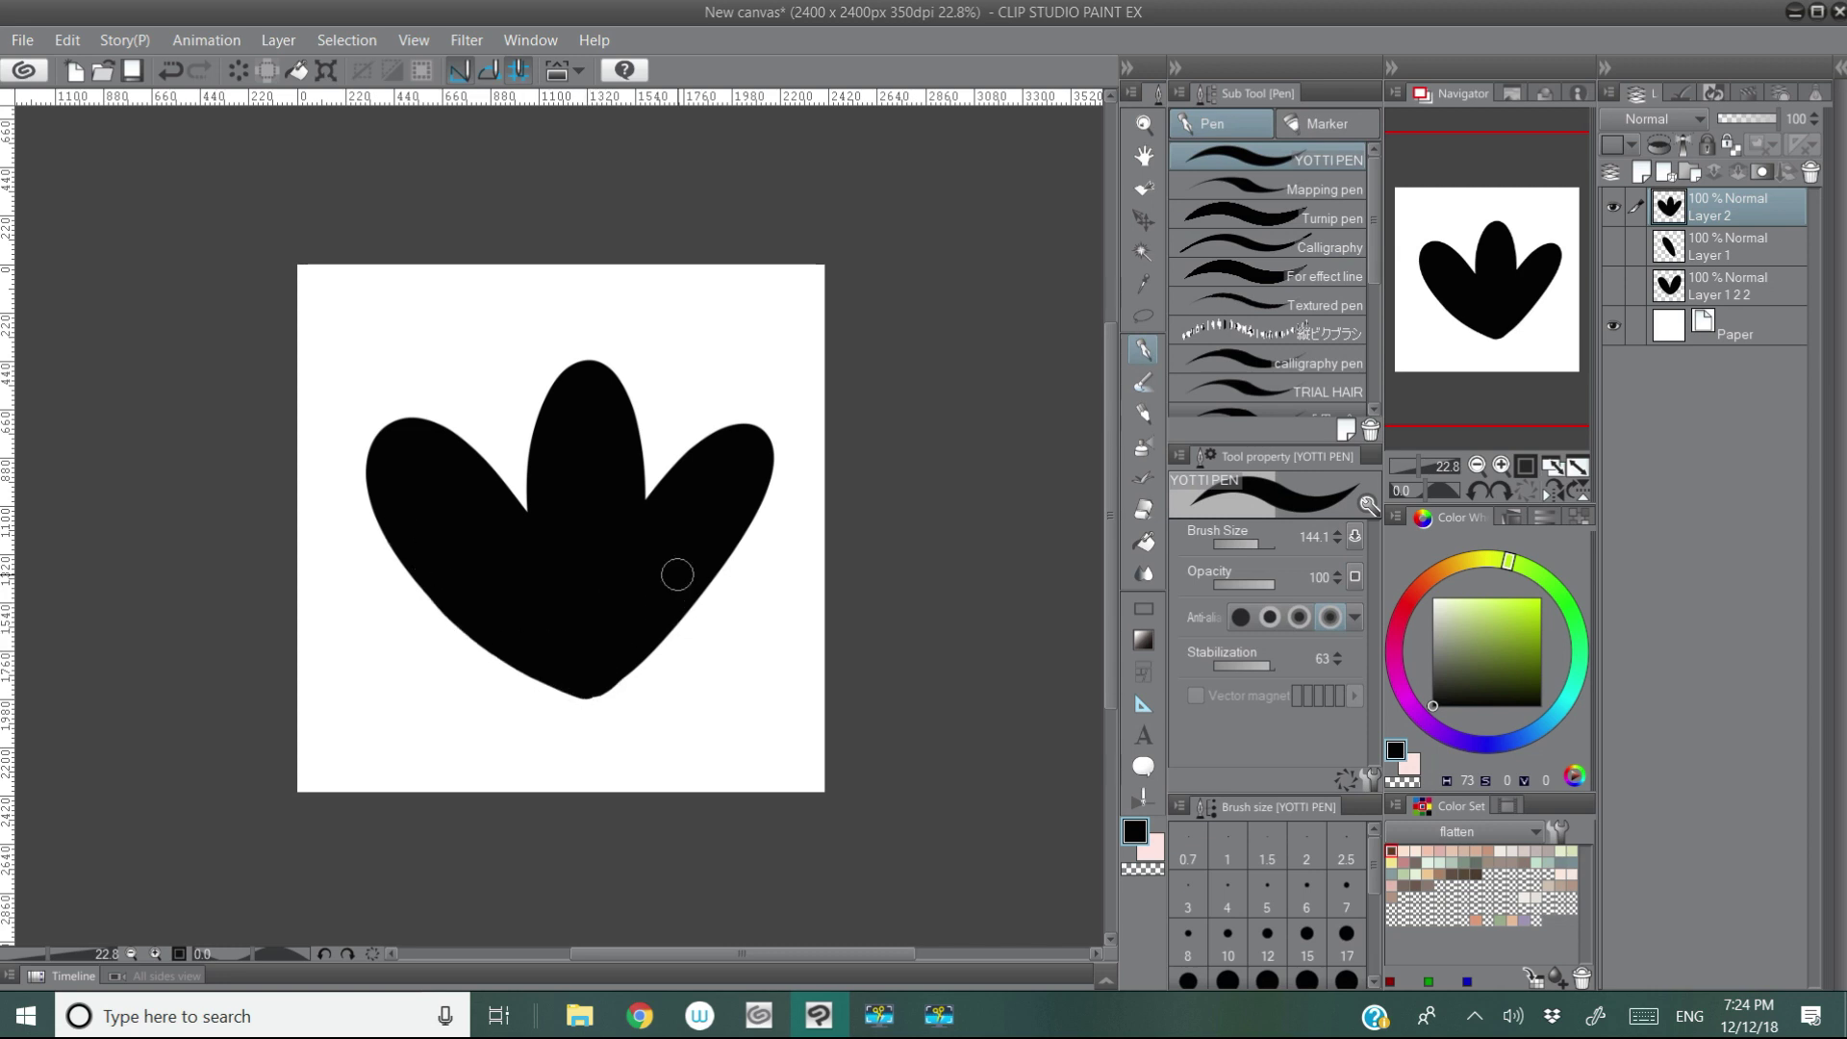
Step: Register the flower as a material, hide its layer, and add a new layer
{"action": "left_click", "coordinate": [67, 39]}
{"action": "left_click", "coordinate": [463, 418]}
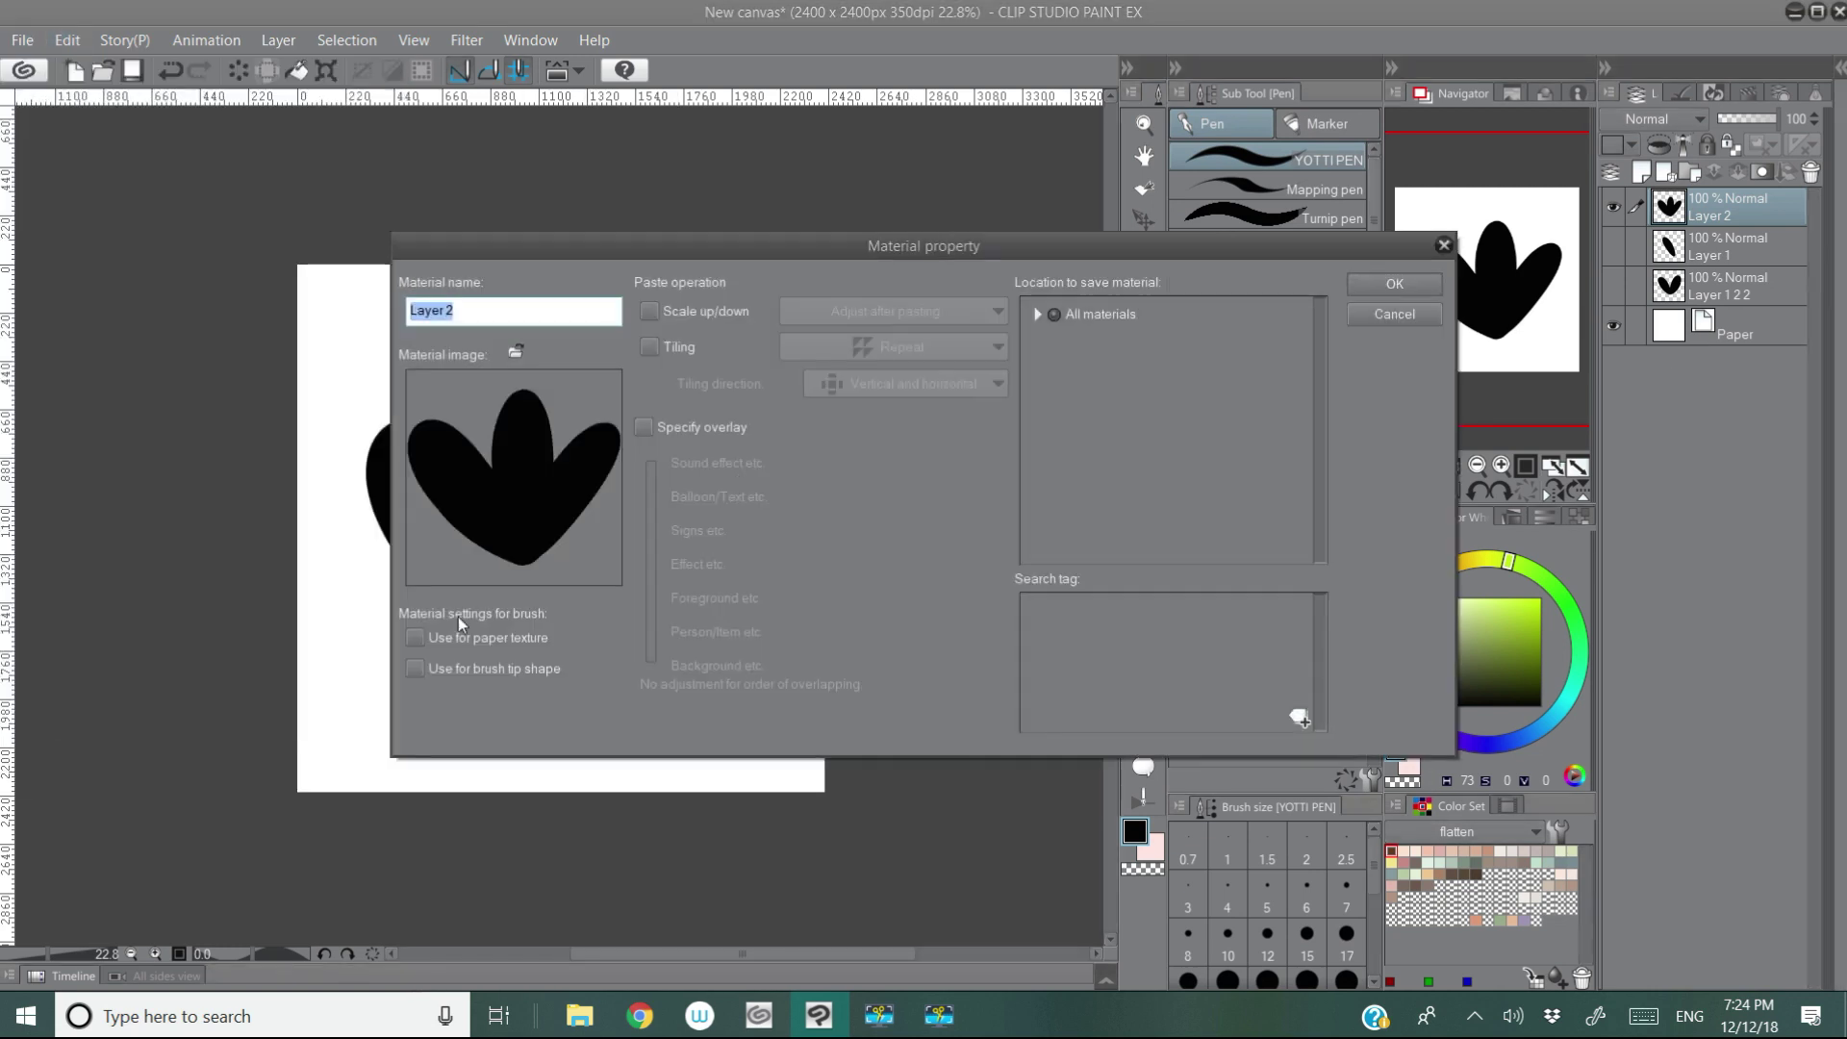
{"action": "left_click", "coordinate": [1169, 315]}
{"action": "left_click", "coordinate": [1396, 281]}
{"action": "key", "text": "ctrl+shift+n"}
Step: Draw a three-petal flower outline and fill it black
{"action": "mouse_move", "coordinate": [495, 556]}
{"action": "left_mouse_down"}
{"action": "mouse_move", "coordinate": [515, 617]}
{"action": "mouse_move", "coordinate": [551, 549]}
{"action": "mouse_move", "coordinate": [523, 658]}
{"action": "left_mouse_up"}
{"action": "key", "text": "w"}
{"action": "left_click", "coordinate": [557, 590]}
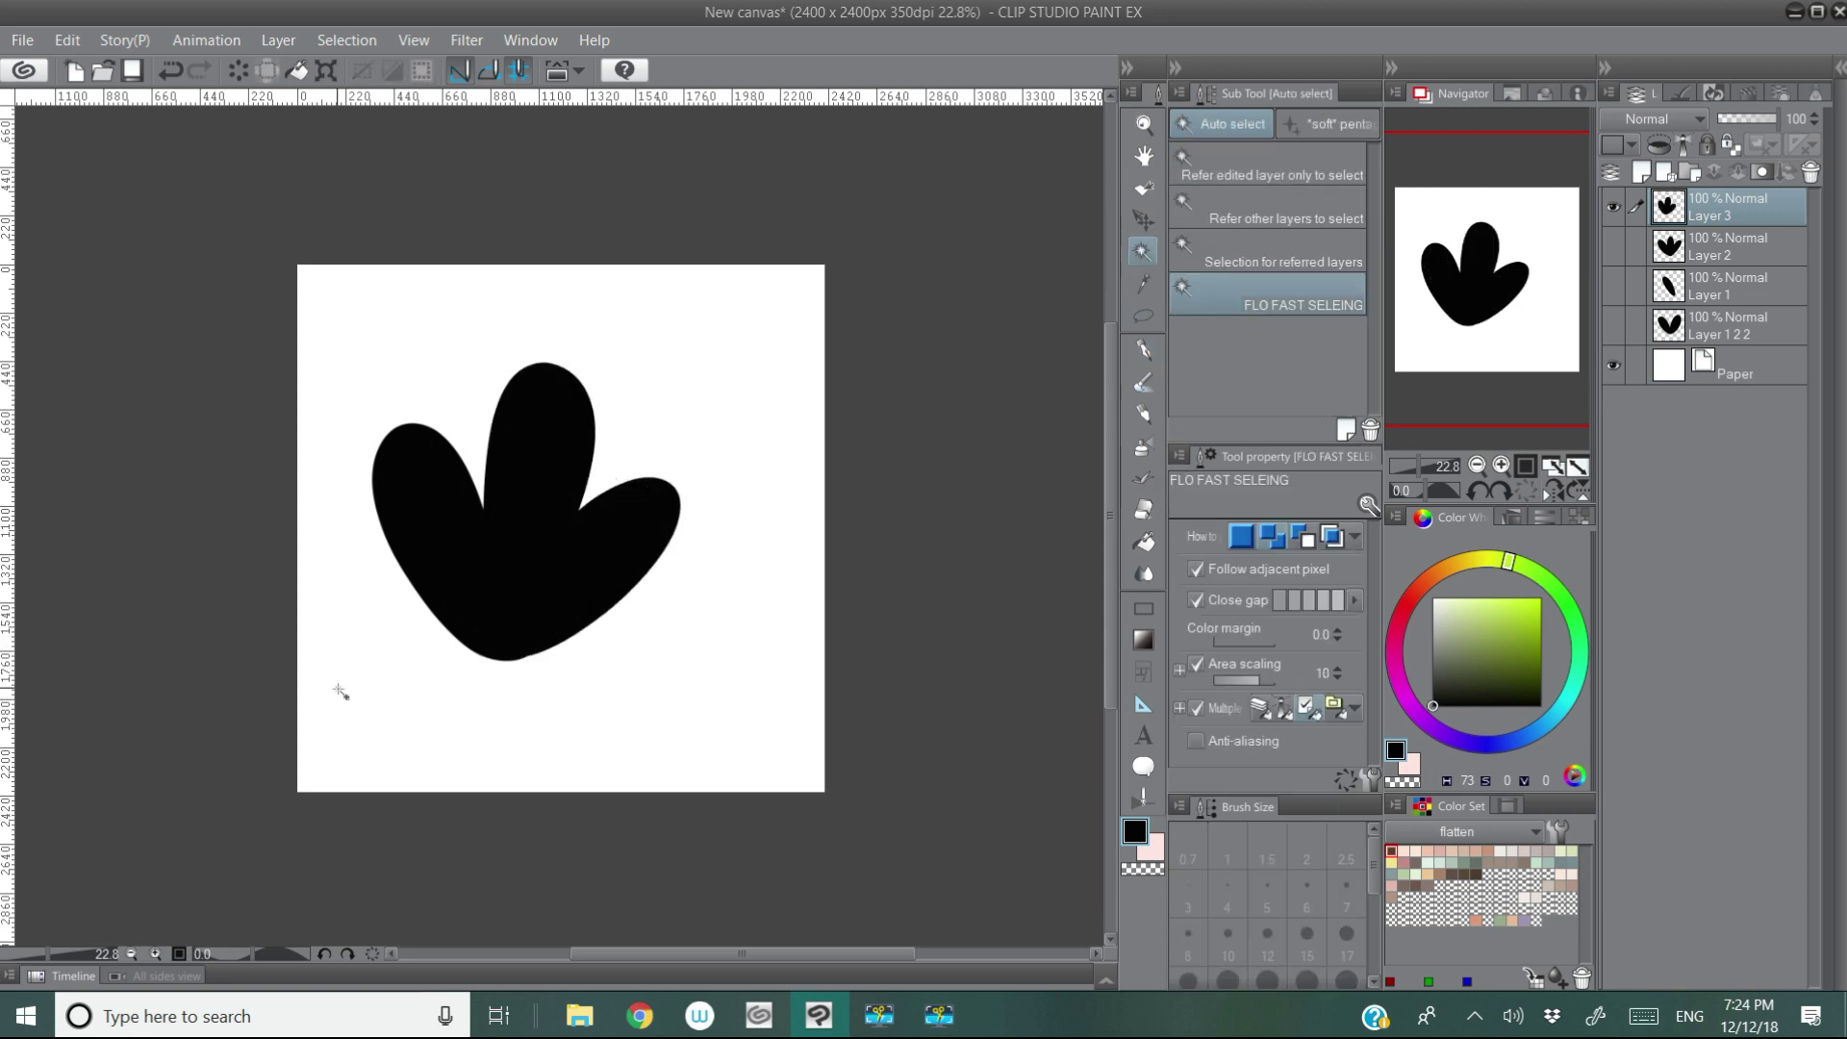
Step: Register the three-petal flower as brush-tip material B4 in Amali and hide its layer
{"action": "left_click", "coordinate": [67, 38]}
{"action": "left_click", "coordinate": [463, 419]}
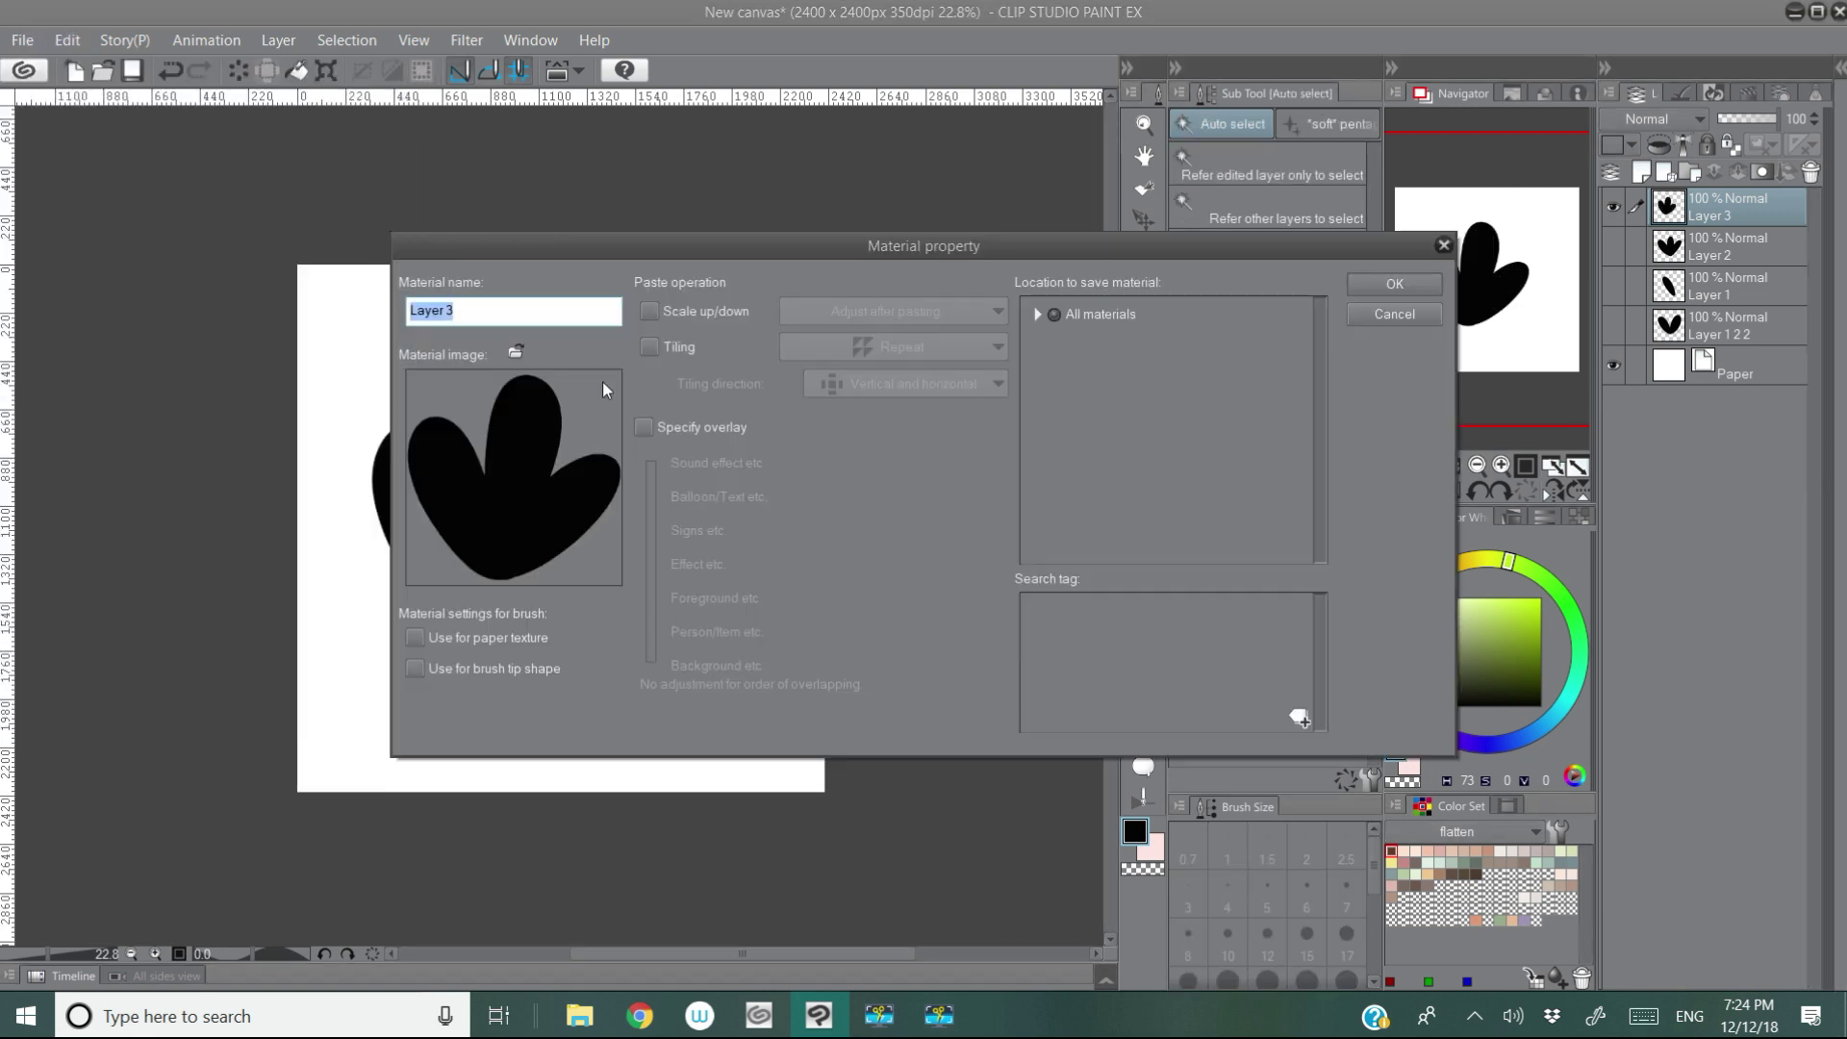
{"action": "type", "text": "B4"}
{"action": "left_click", "coordinate": [1041, 315]}
{"action": "left_click", "coordinate": [1094, 345]}
{"action": "left_click", "coordinate": [1387, 287]}
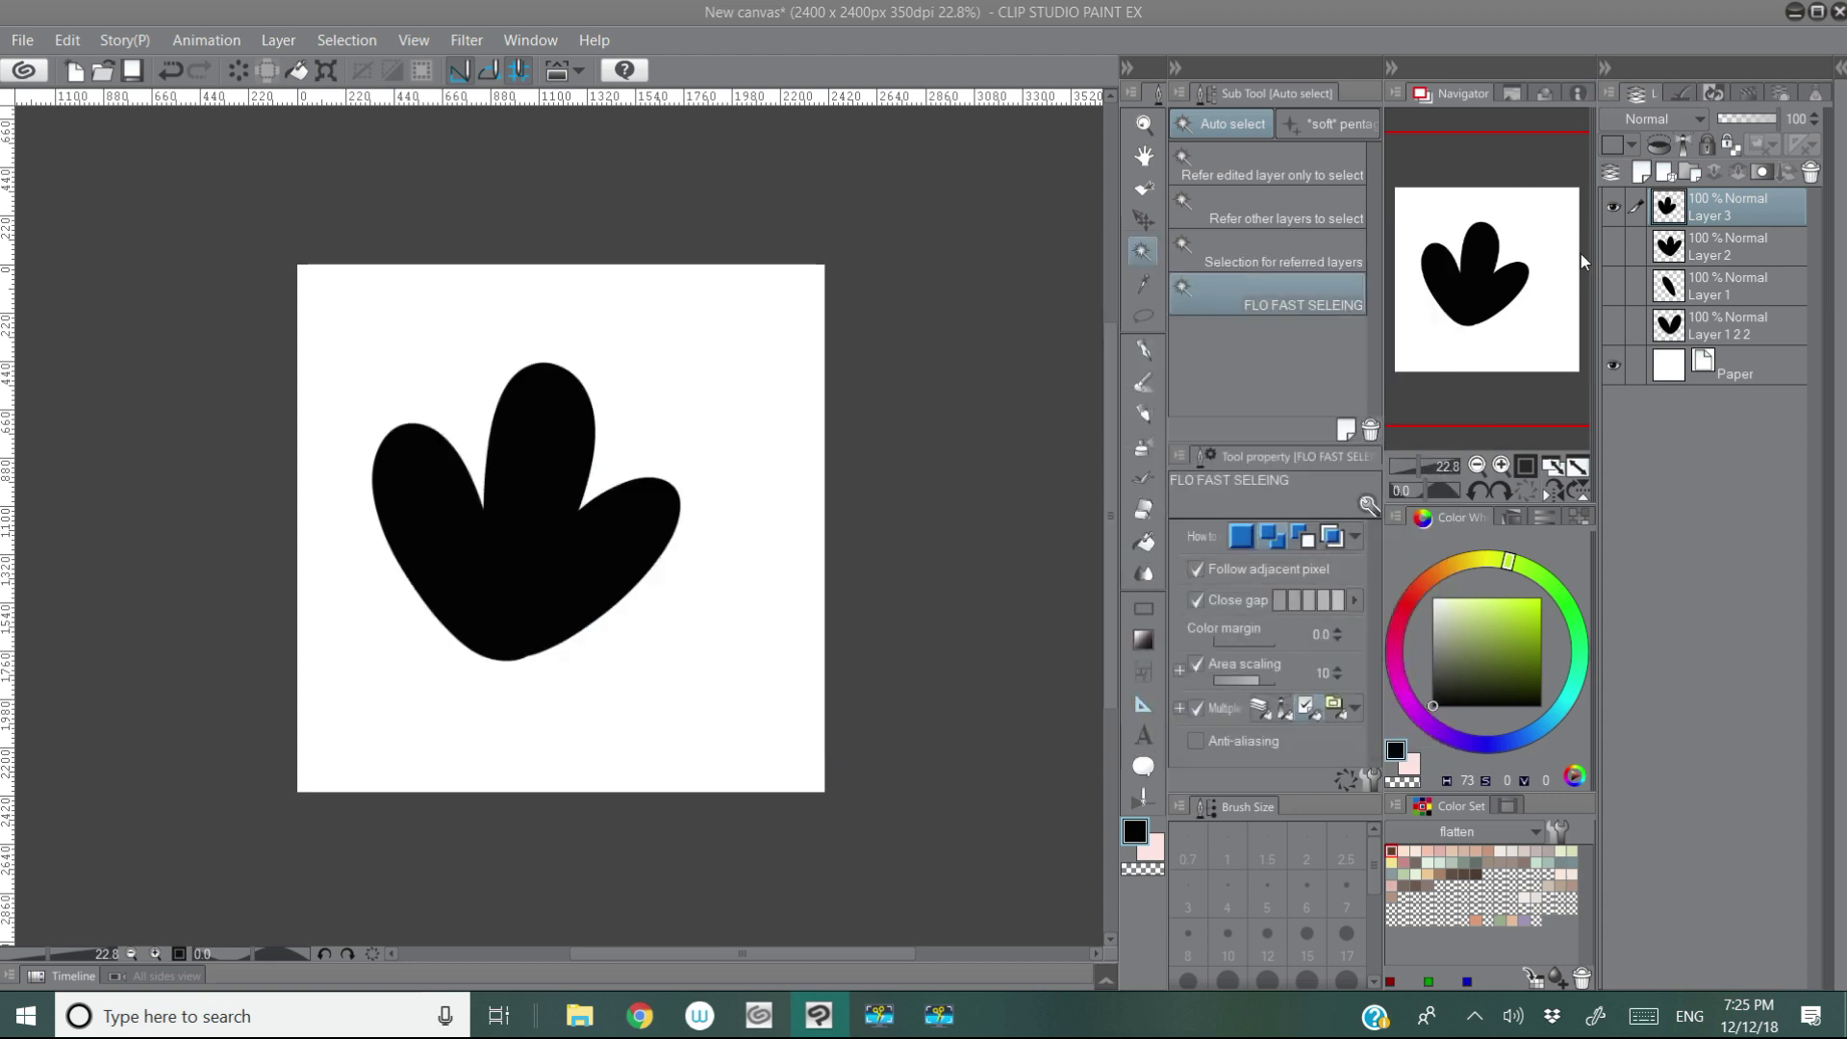
{"action": "left_click", "coordinate": [1615, 203]}
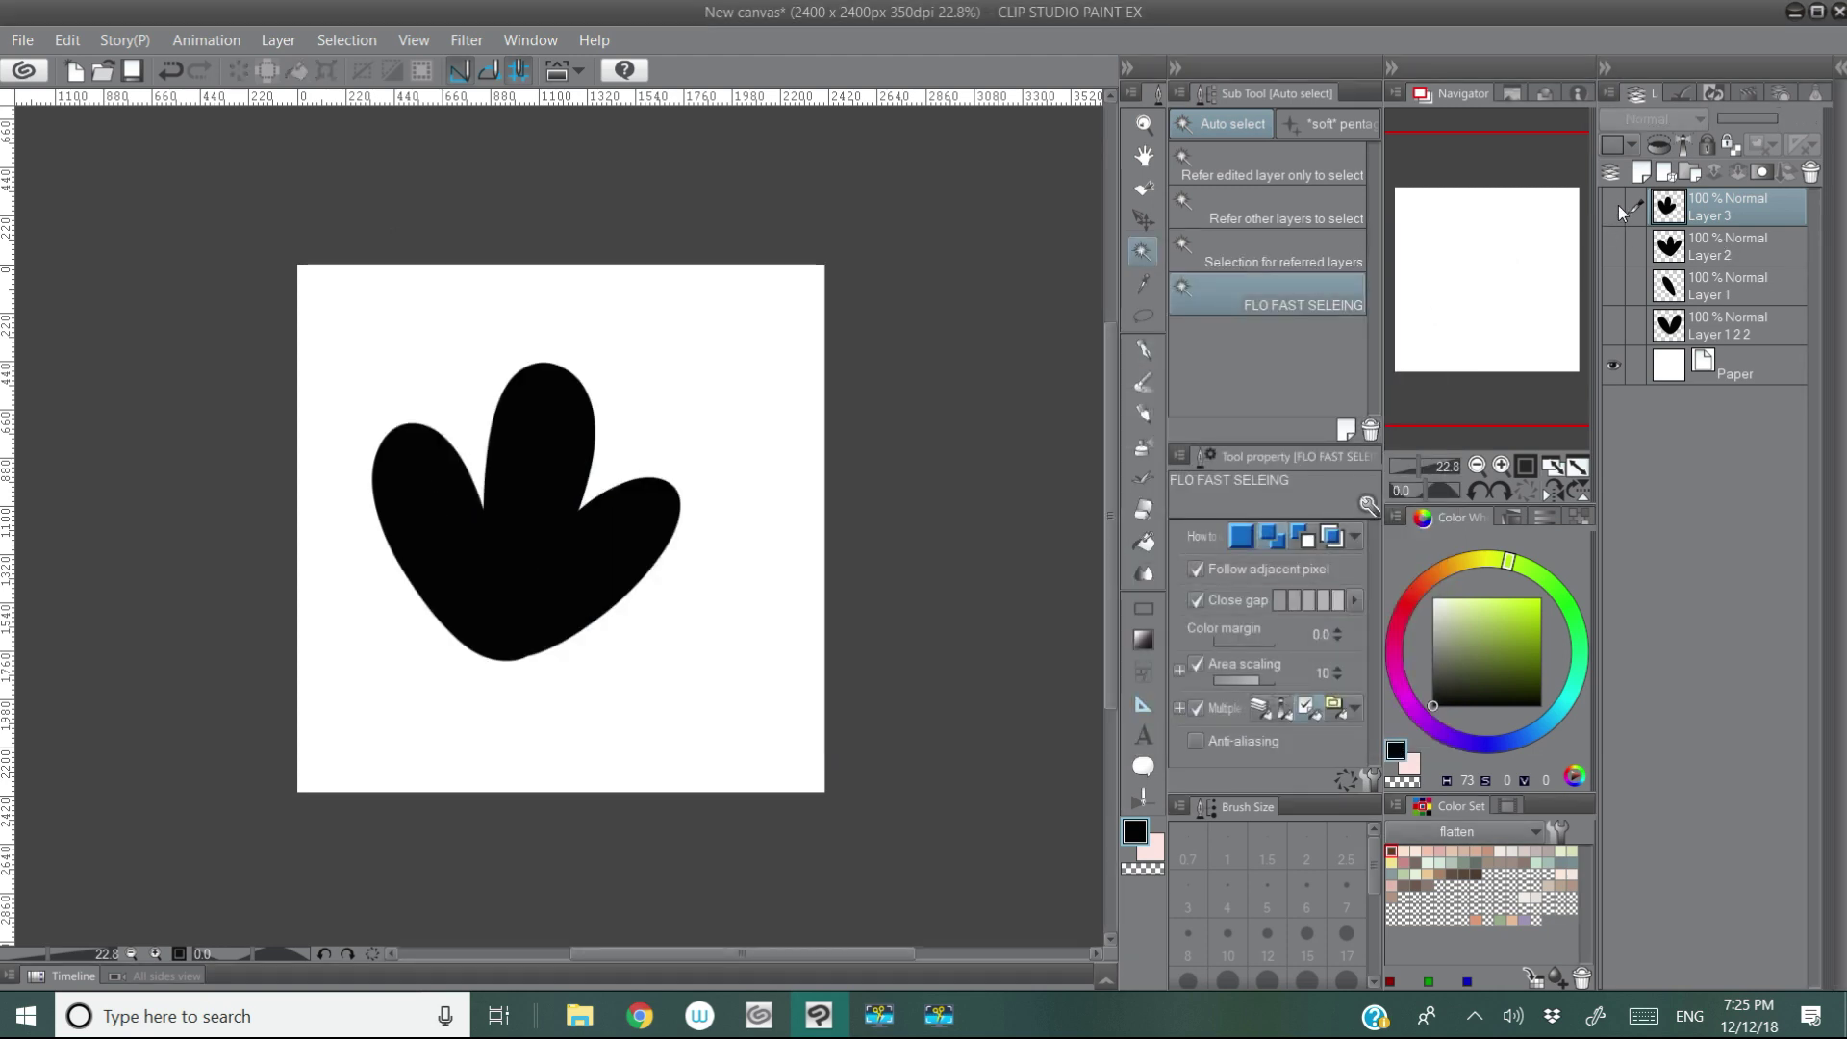
{"action": "left_click", "coordinate": [1144, 476]}
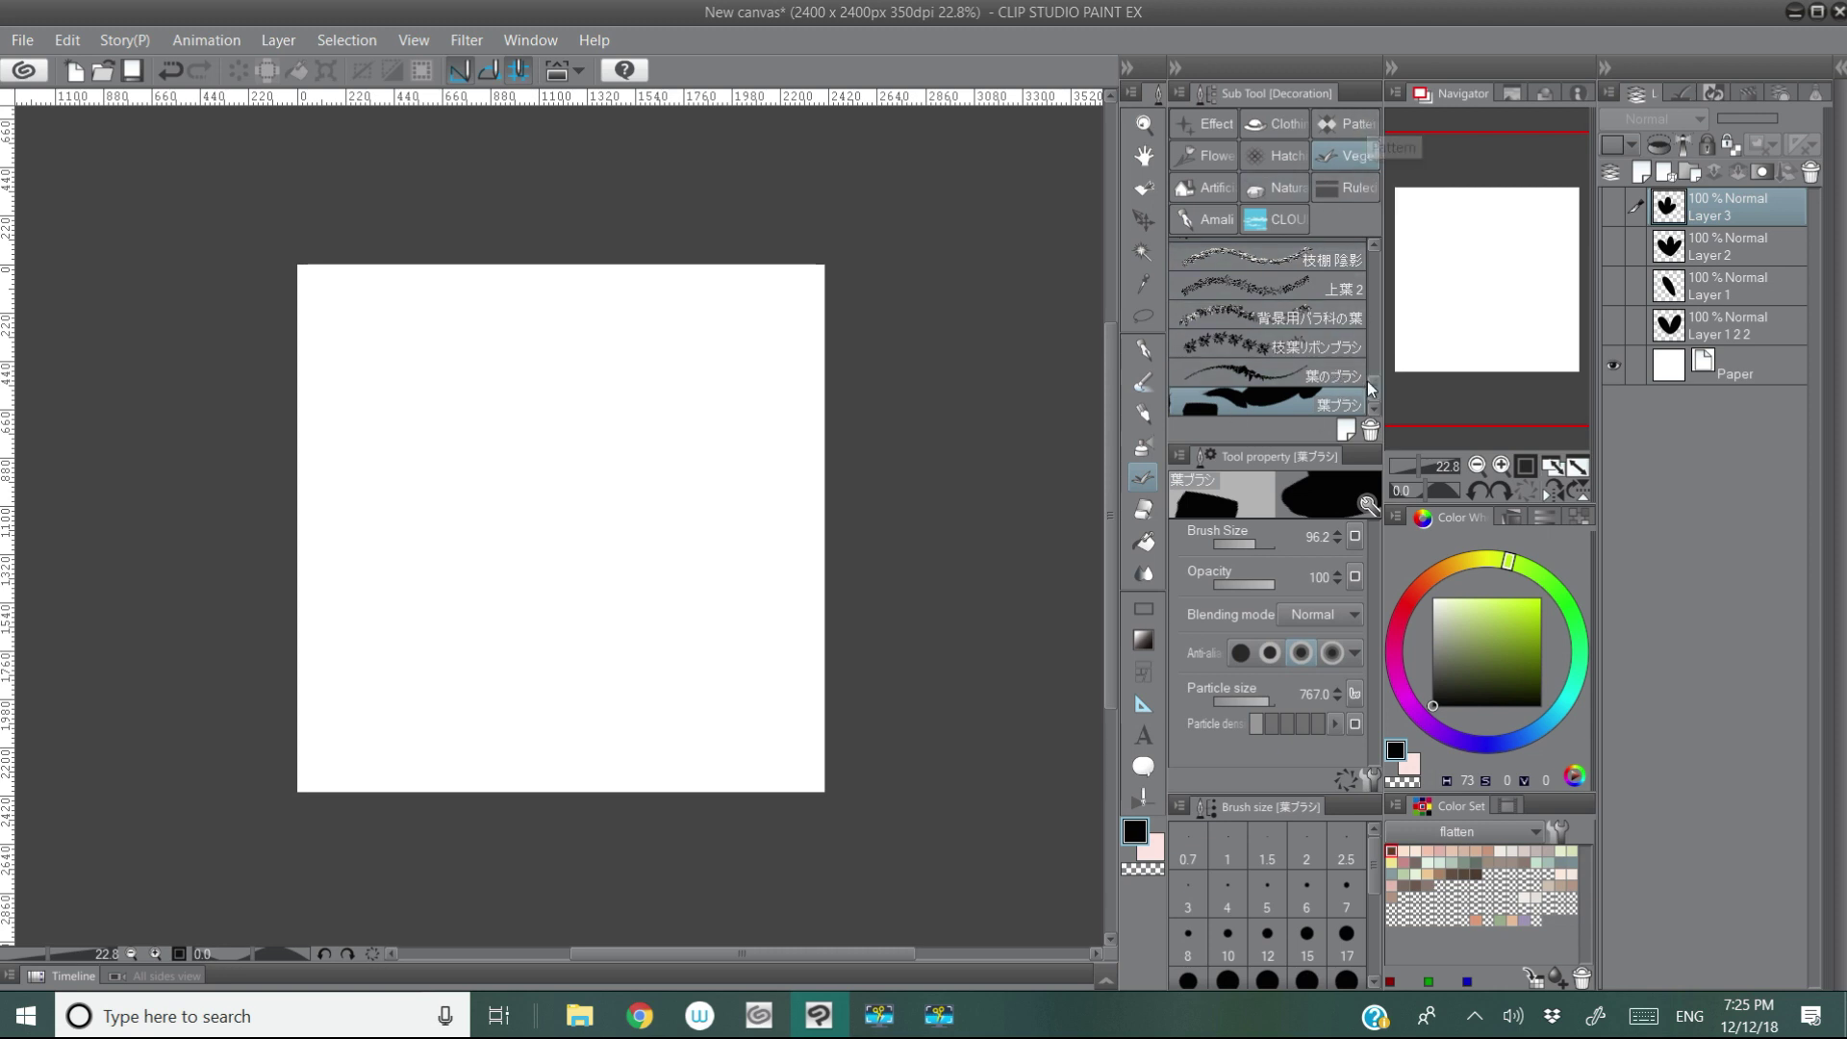
{"action": "mouse_move", "coordinate": [1373, 387]}
{"action": "left_mouse_down"}
{"action": "mouse_move", "coordinate": [1372, 253]}
{"action": "mouse_move", "coordinate": [1366, 390]}
{"action": "left_mouse_up"}
Step: Make Grass B from the Vegetation decoration brushes the active sub tool
{"action": "left_click", "coordinate": [1345, 428]}
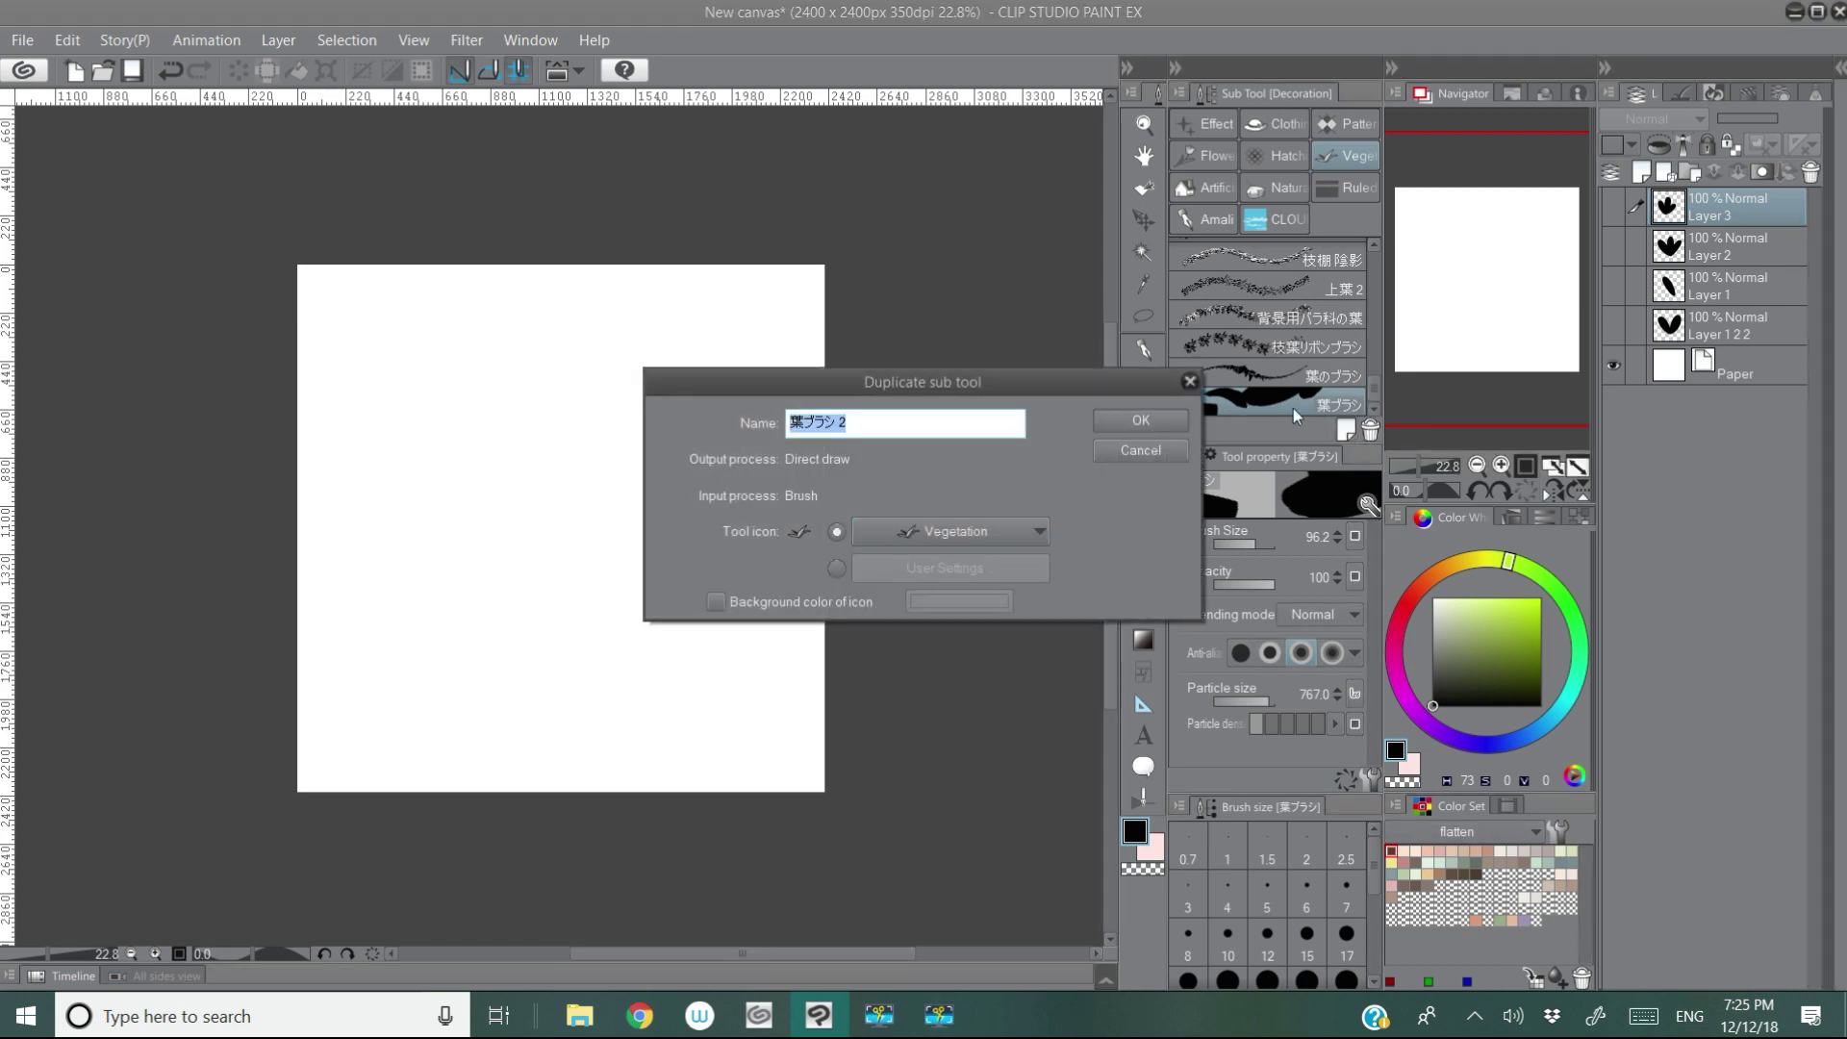
{"action": "left_click", "coordinate": [1140, 451]}
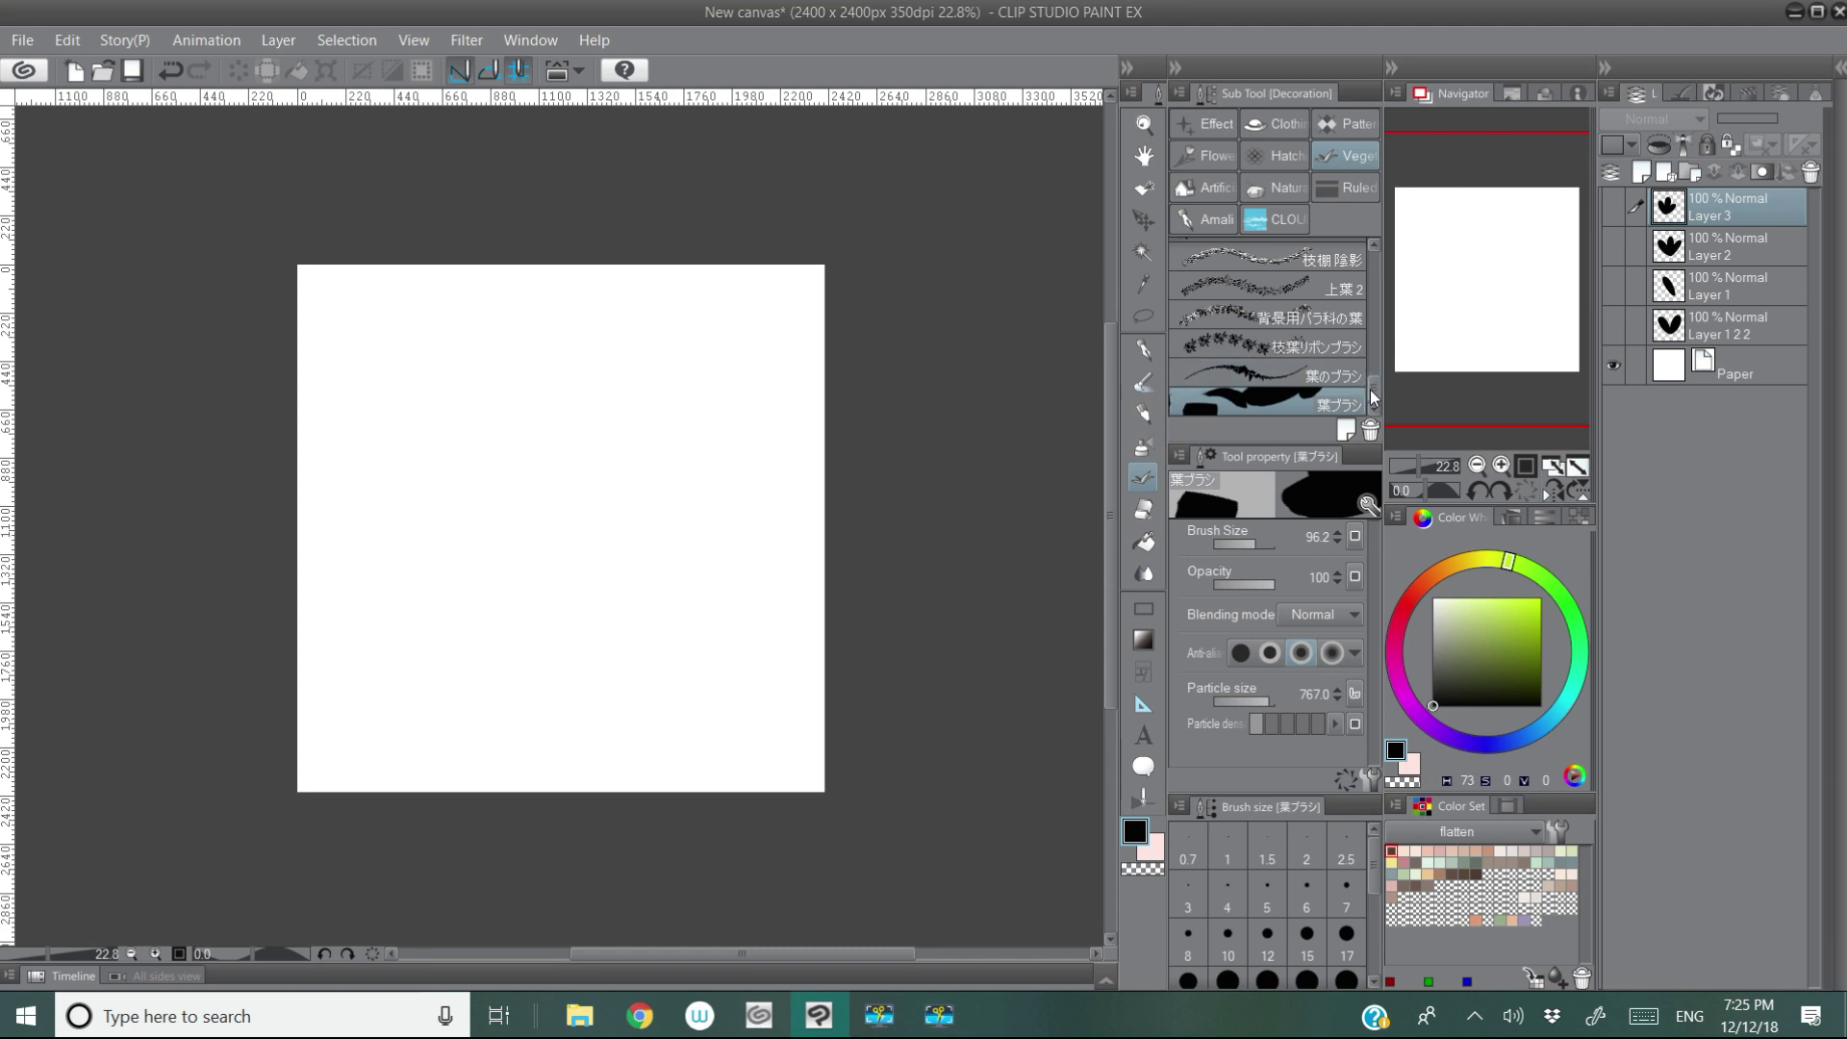
{"action": "left_click_drag", "start_coordinate": [1373, 399], "coordinate": [1374, 388]}
{"action": "scroll", "coordinate": [1311, 399], "scroll_direction": "down", "scroll_amount": 1}
{"action": "left_click_drag", "start_coordinate": [1376, 401], "coordinate": [1372, 262]}
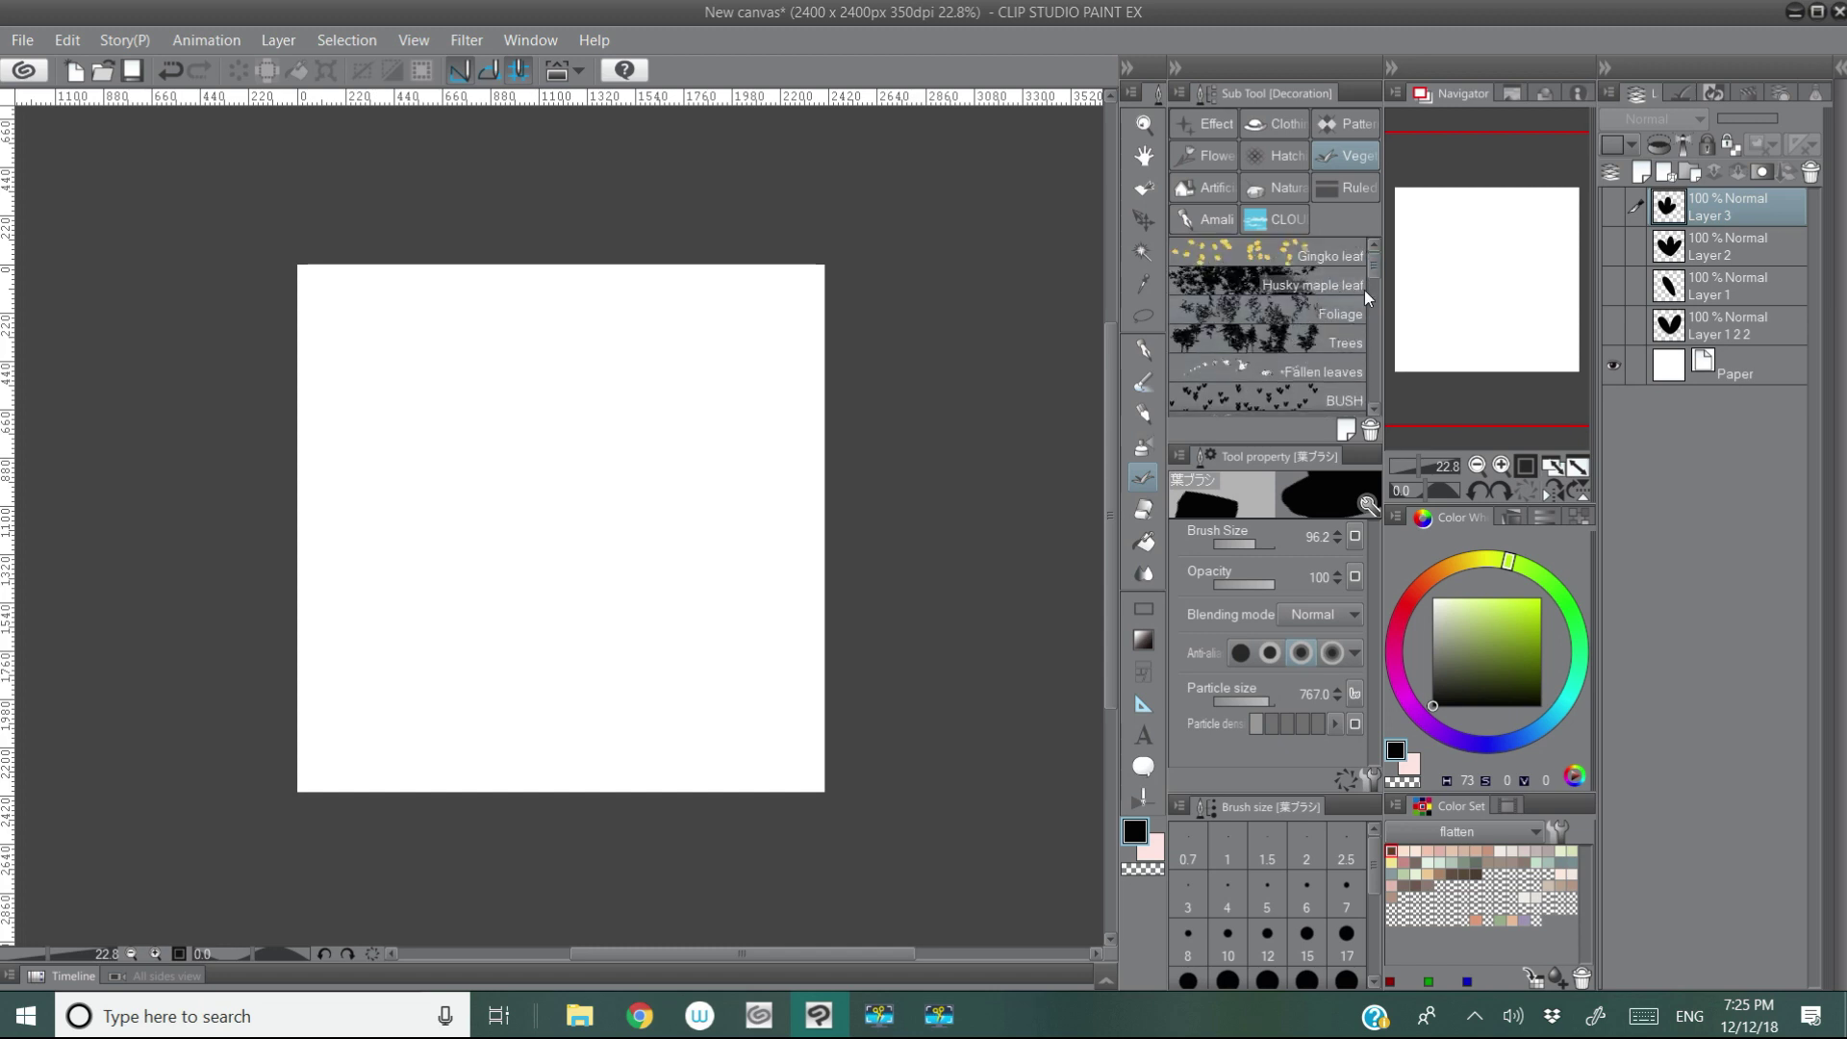
{"action": "left_click_drag", "start_coordinate": [1374, 270], "coordinate": [1370, 287]}
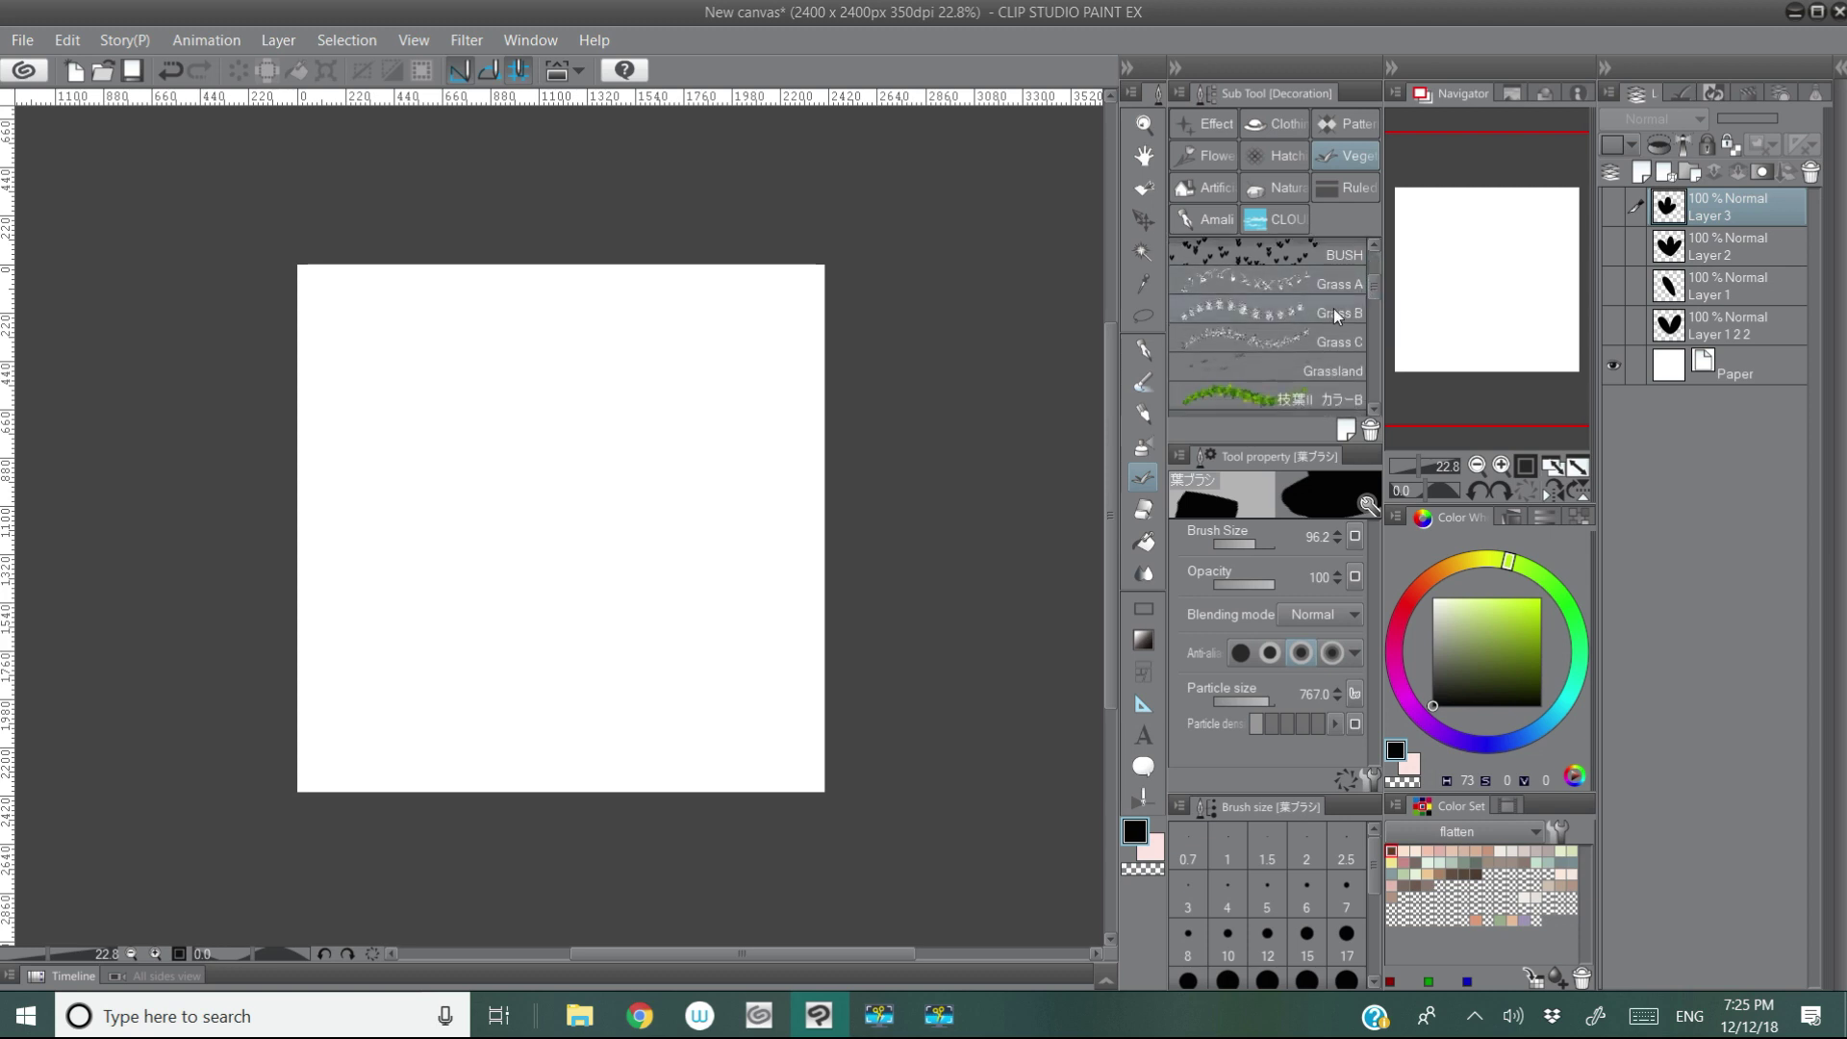
{"action": "left_click", "coordinate": [1333, 315]}
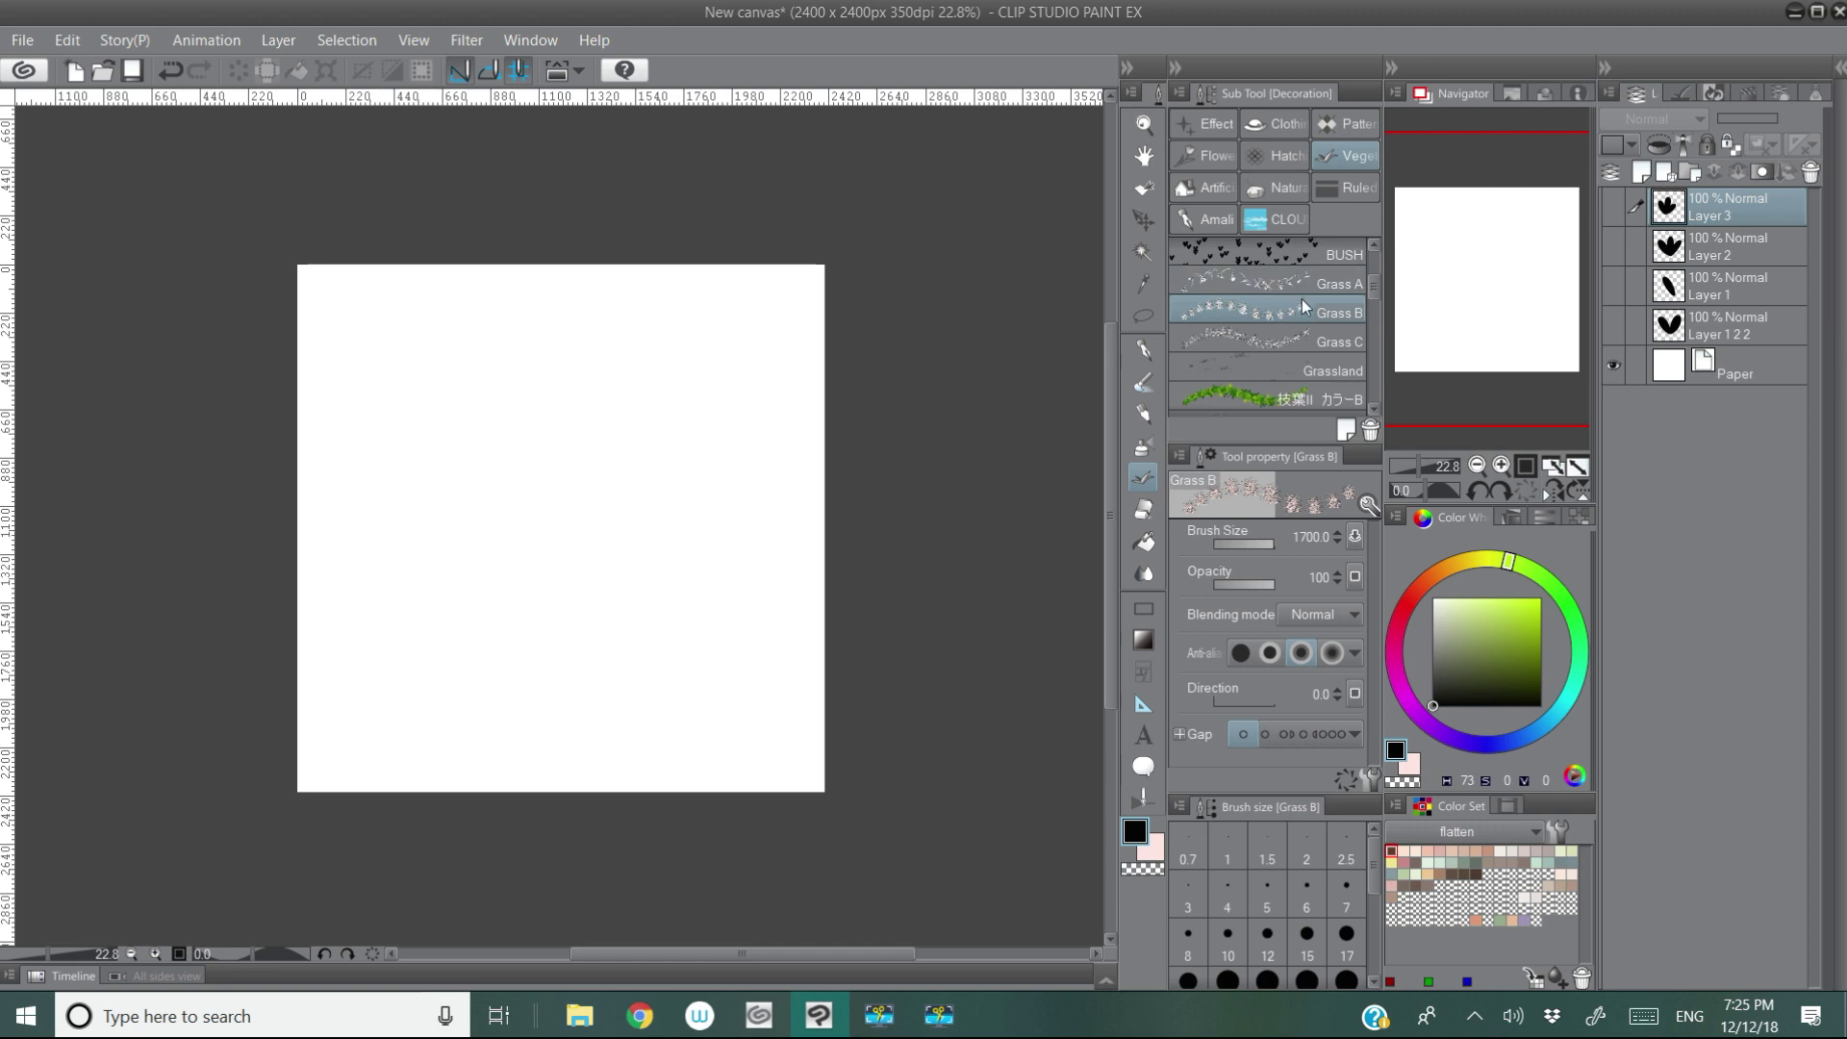
{"action": "right_click", "coordinate": [1310, 309]}
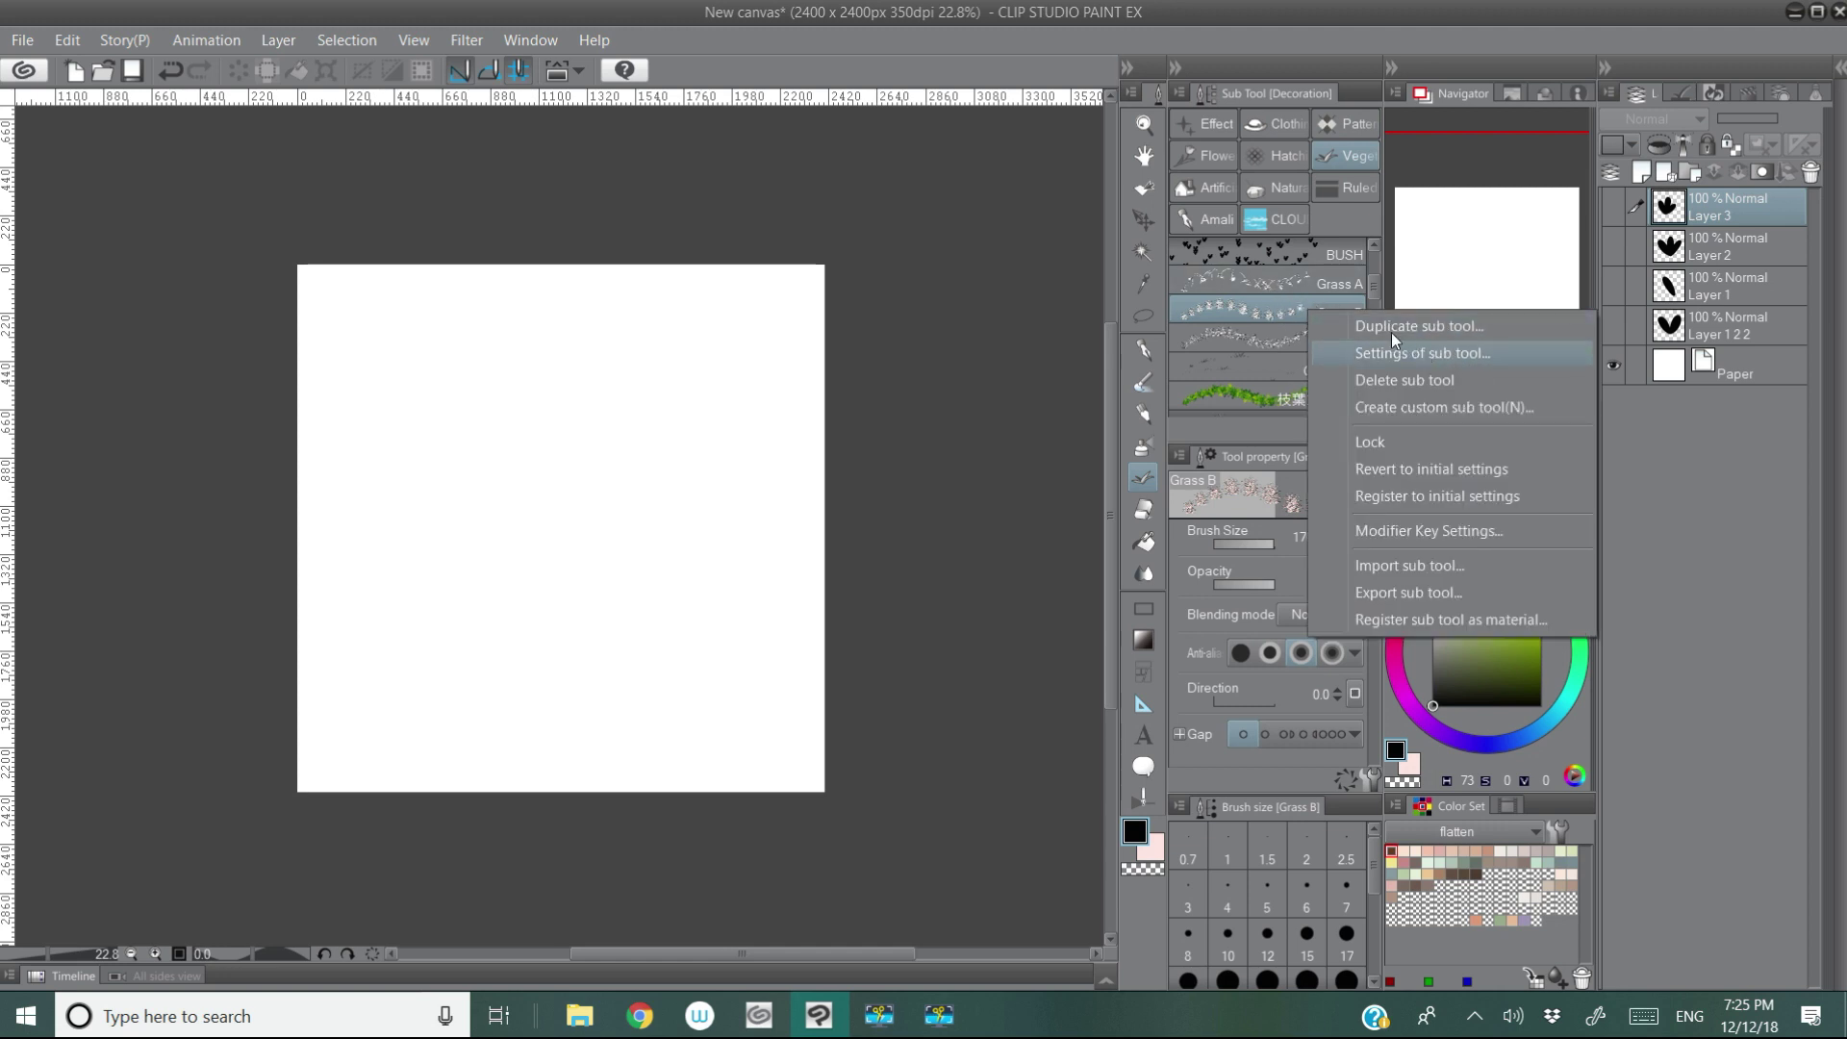
Step: Duplicate Grass B as a new sub tool named BUSH 1
{"action": "left_click", "coordinate": [1357, 433]}
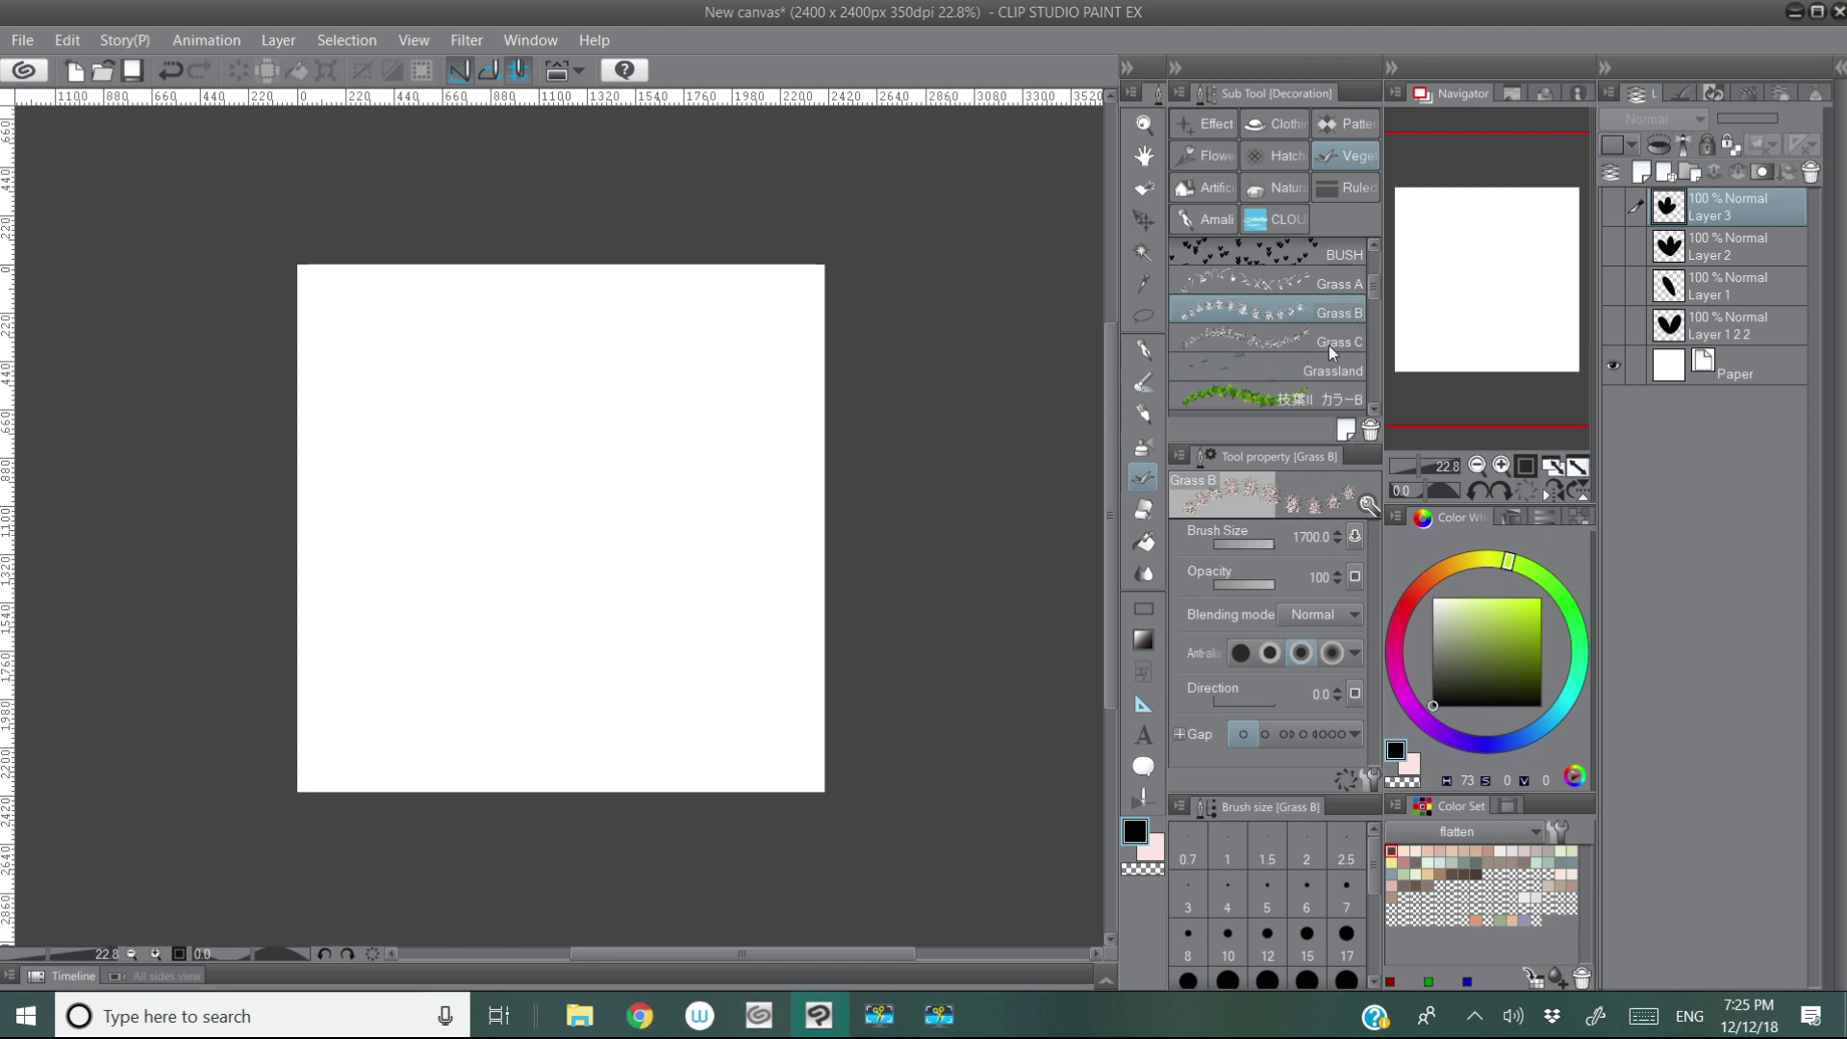
{"action": "left_click", "coordinate": [1345, 431]}
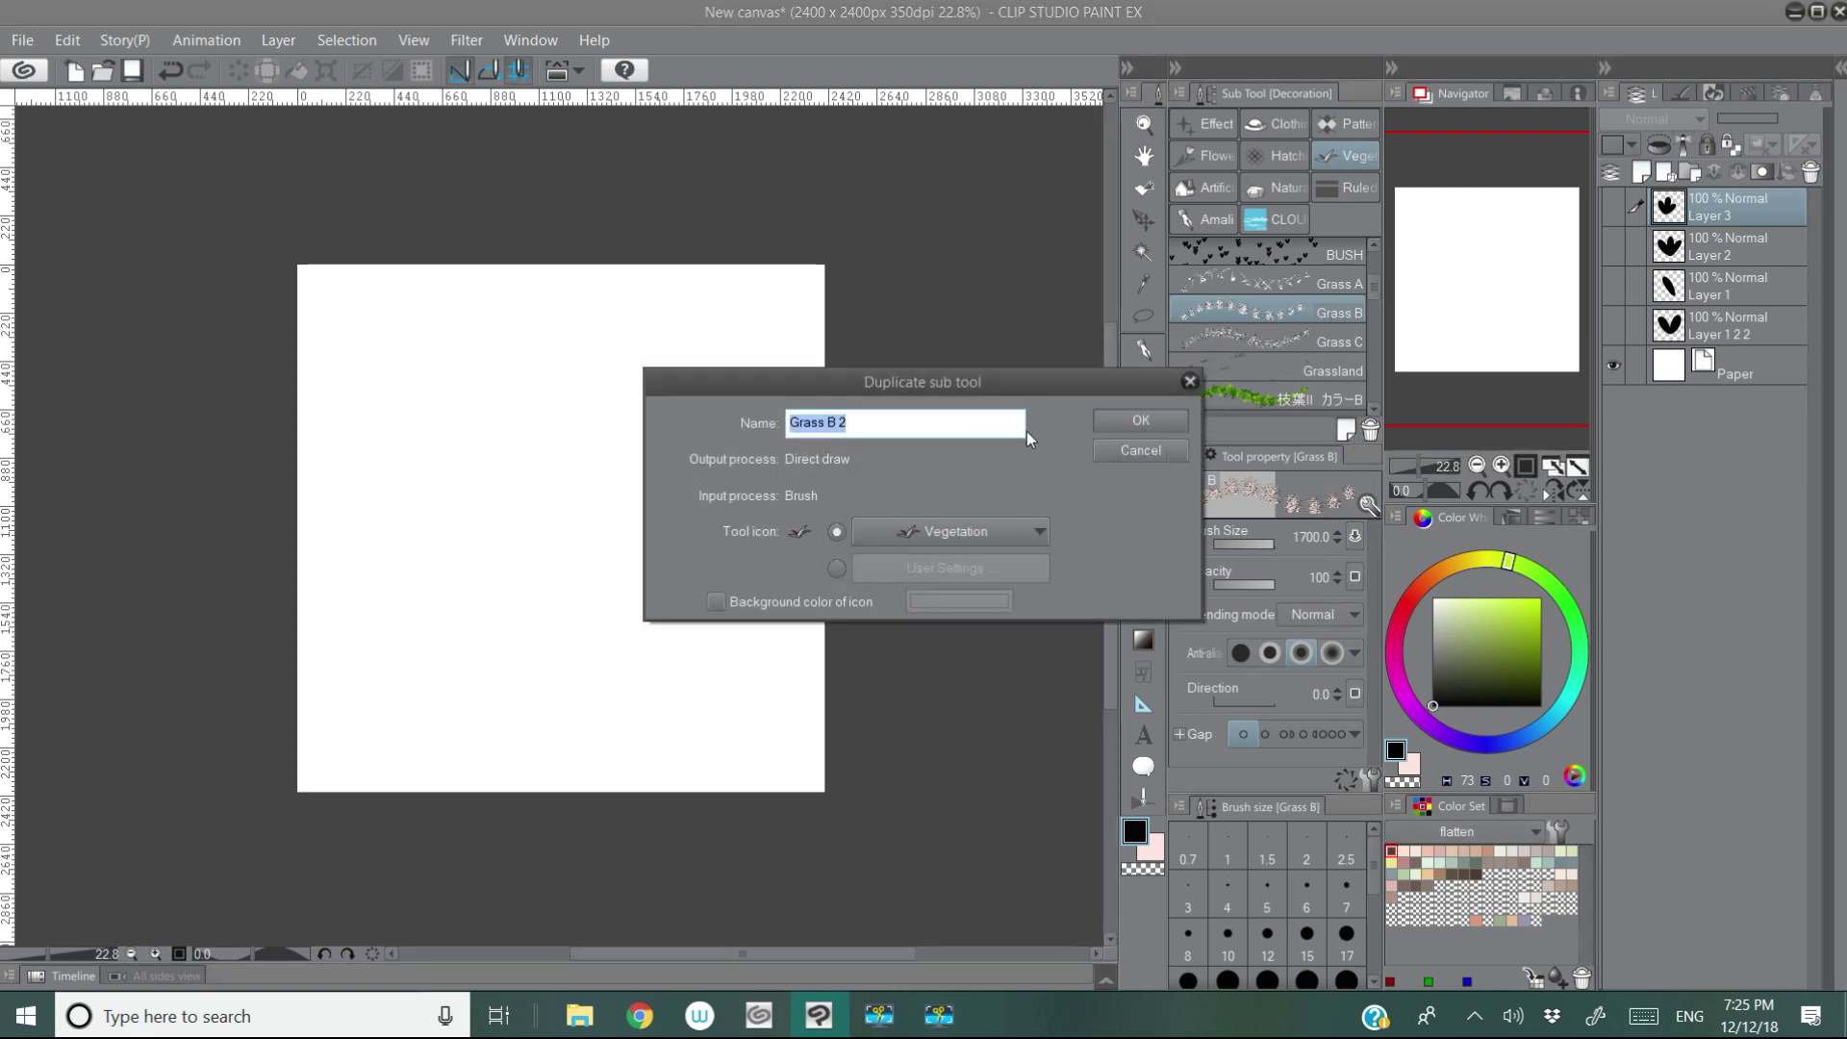
{"action": "type", "text": "BUSH "}
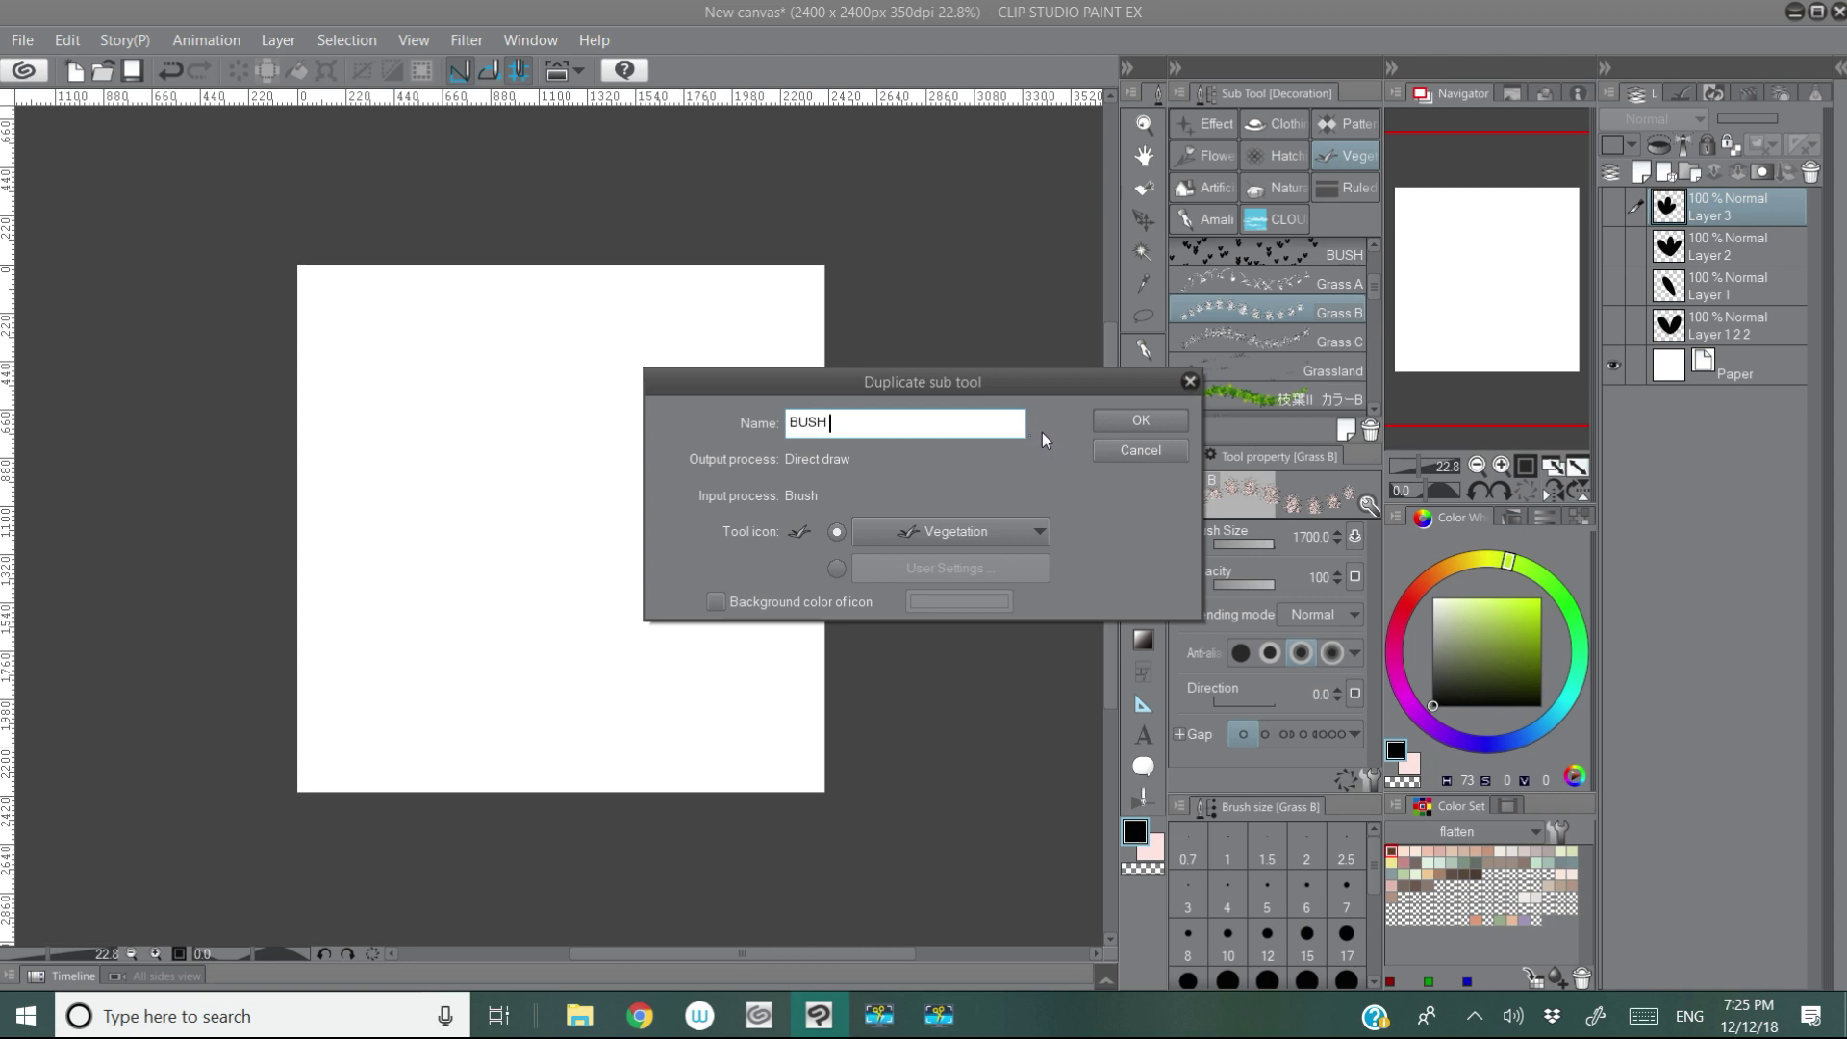
{"action": "type", "text": "1"}
{"action": "left_click", "coordinate": [1164, 429]}
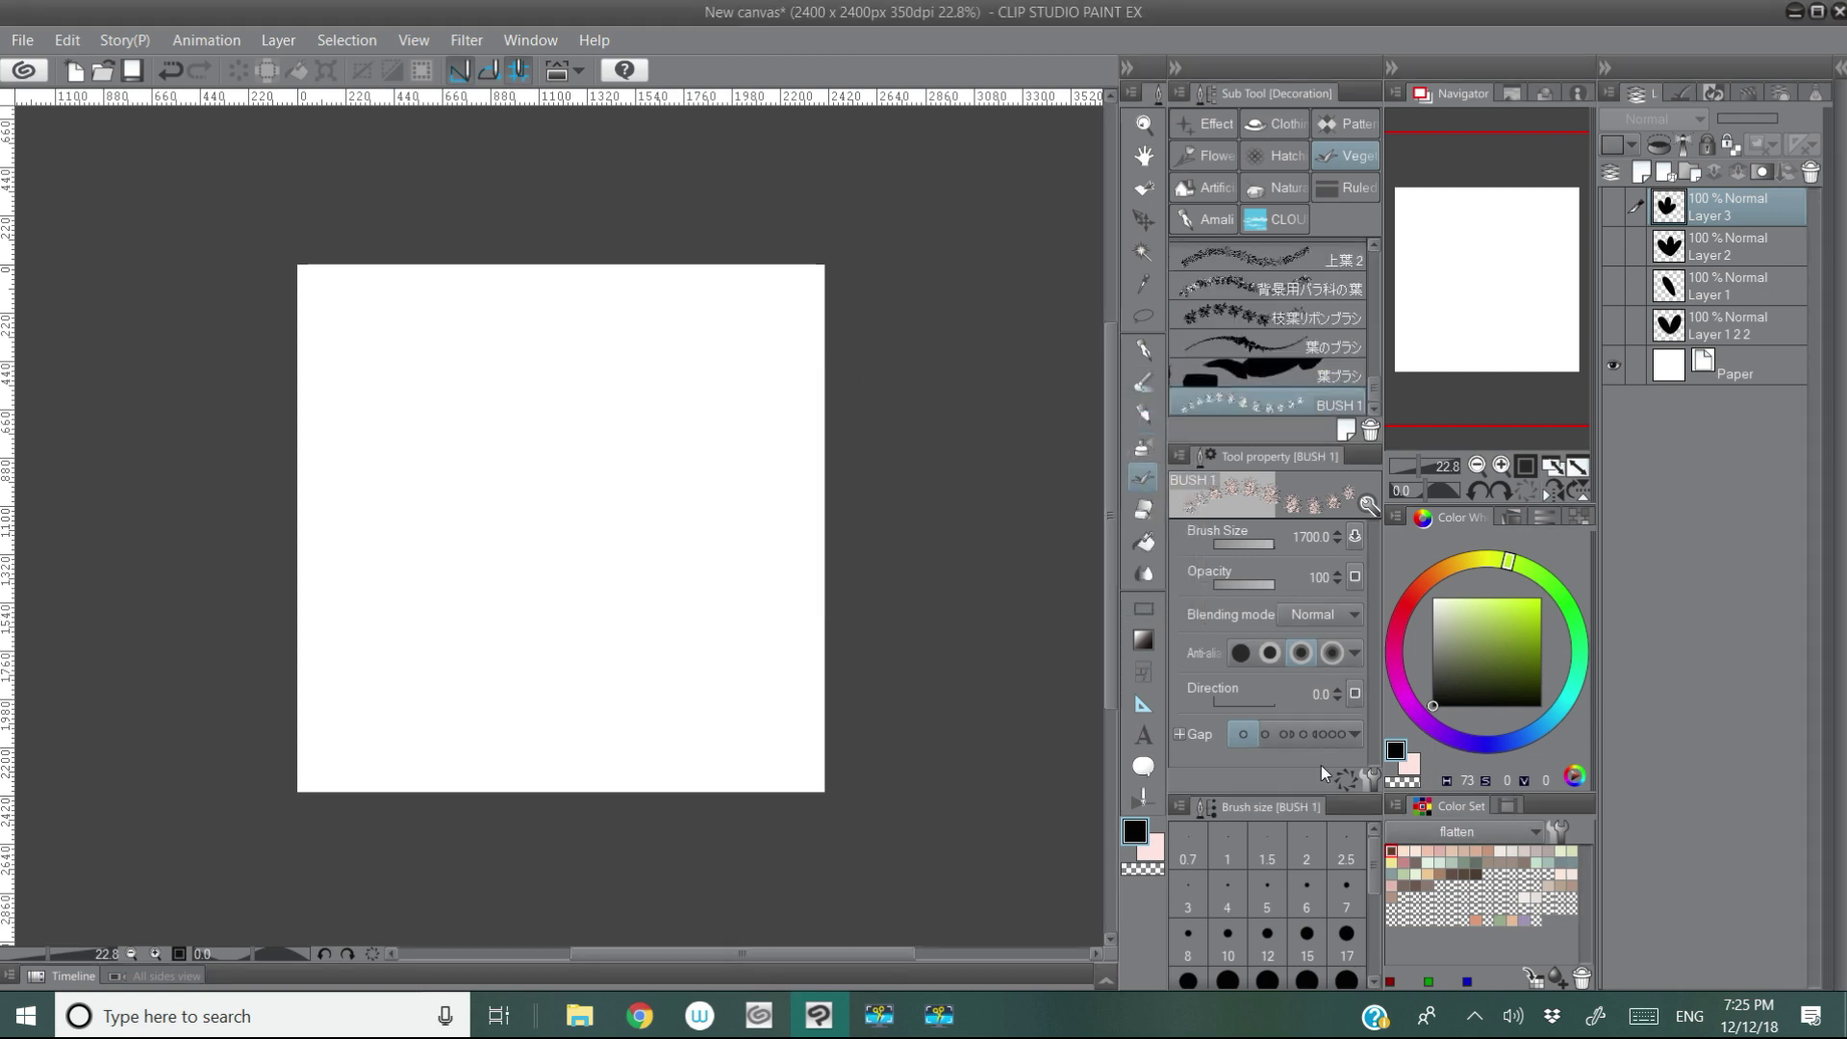
Step: Replace BUSH 1's existing brush tip with the B1 leaf material
{"action": "left_click", "coordinate": [1368, 782]}
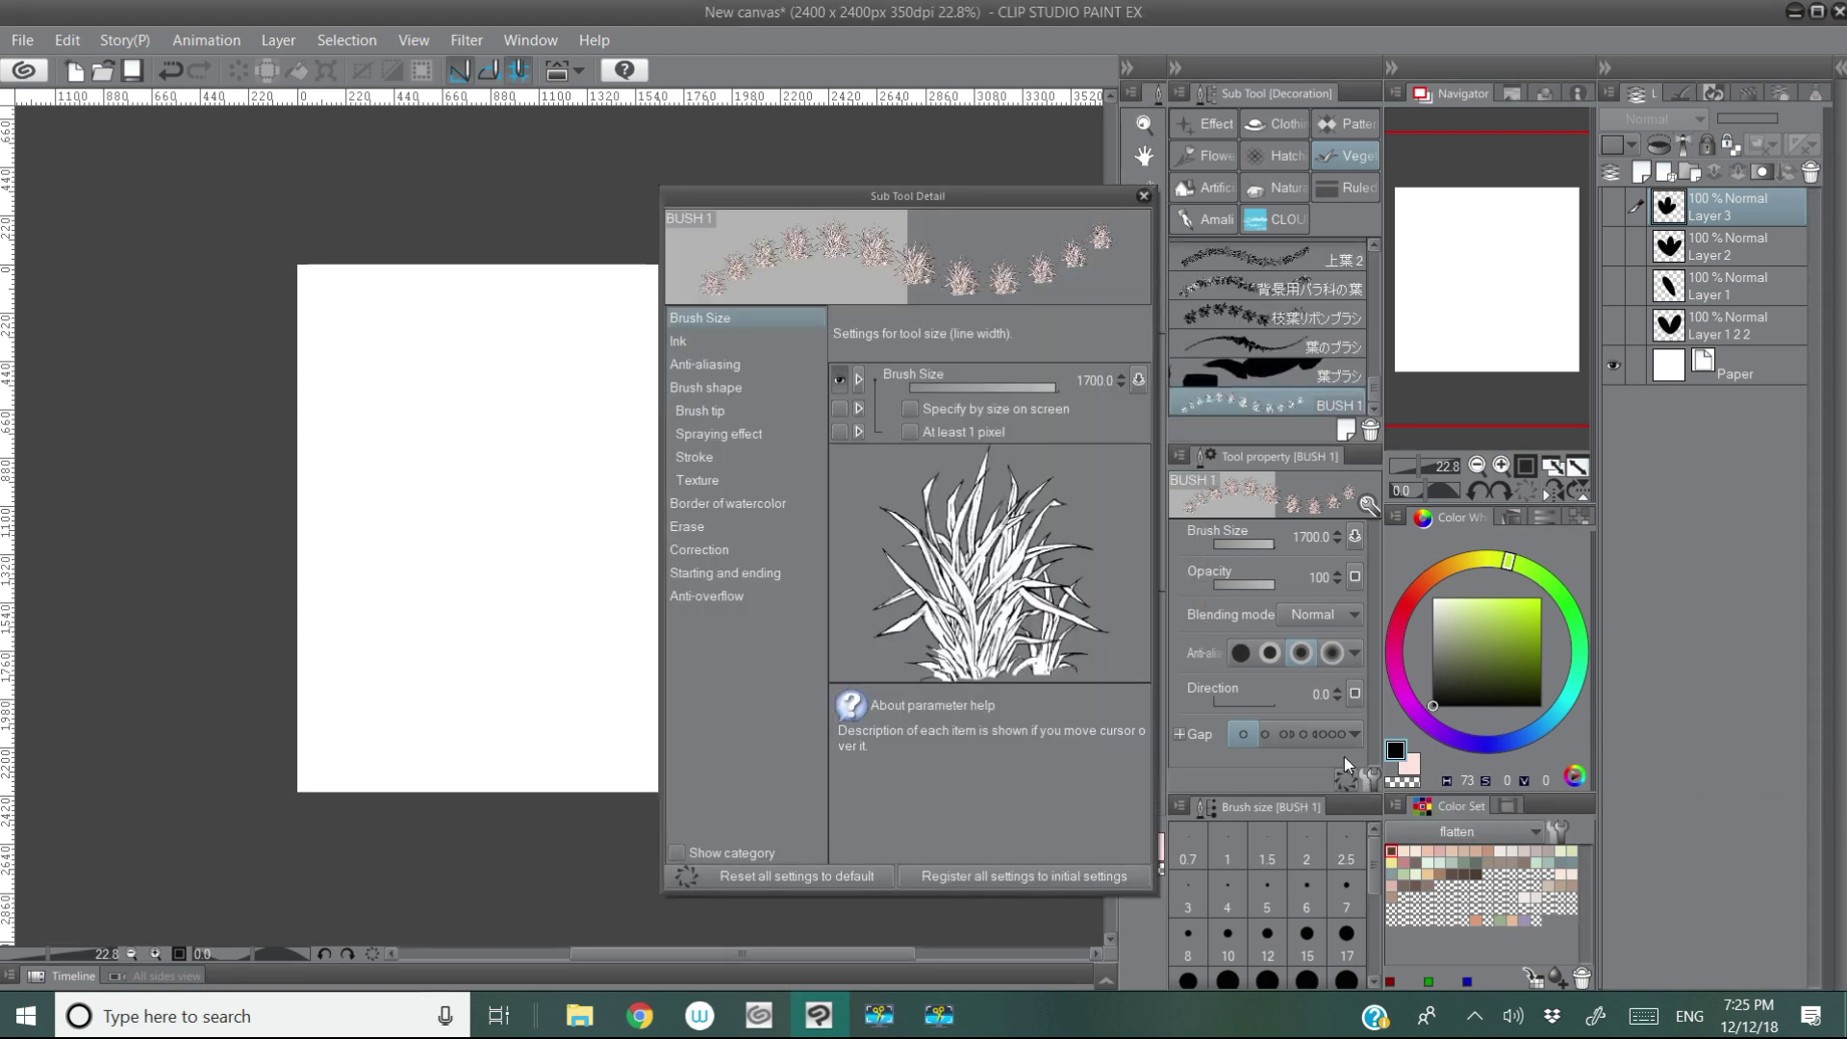
{"action": "left_click", "coordinate": [730, 341]}
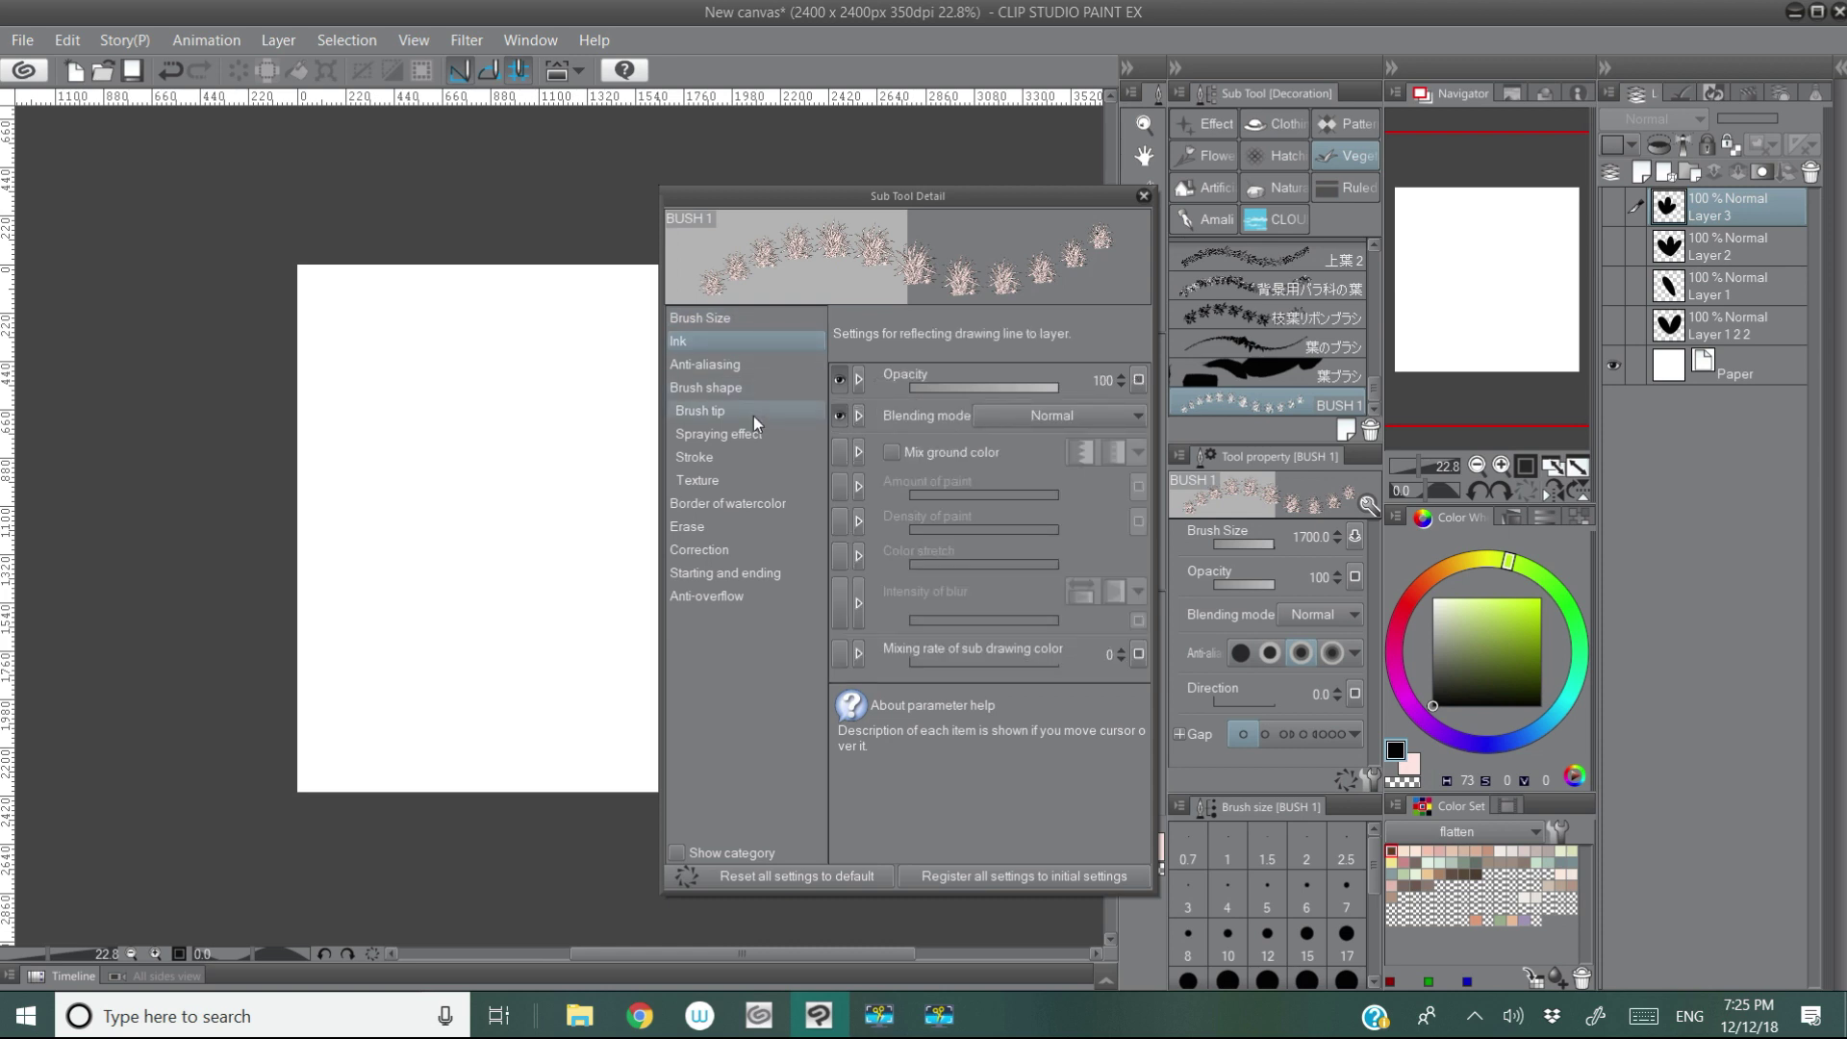
{"action": "left_click", "coordinate": [754, 416]}
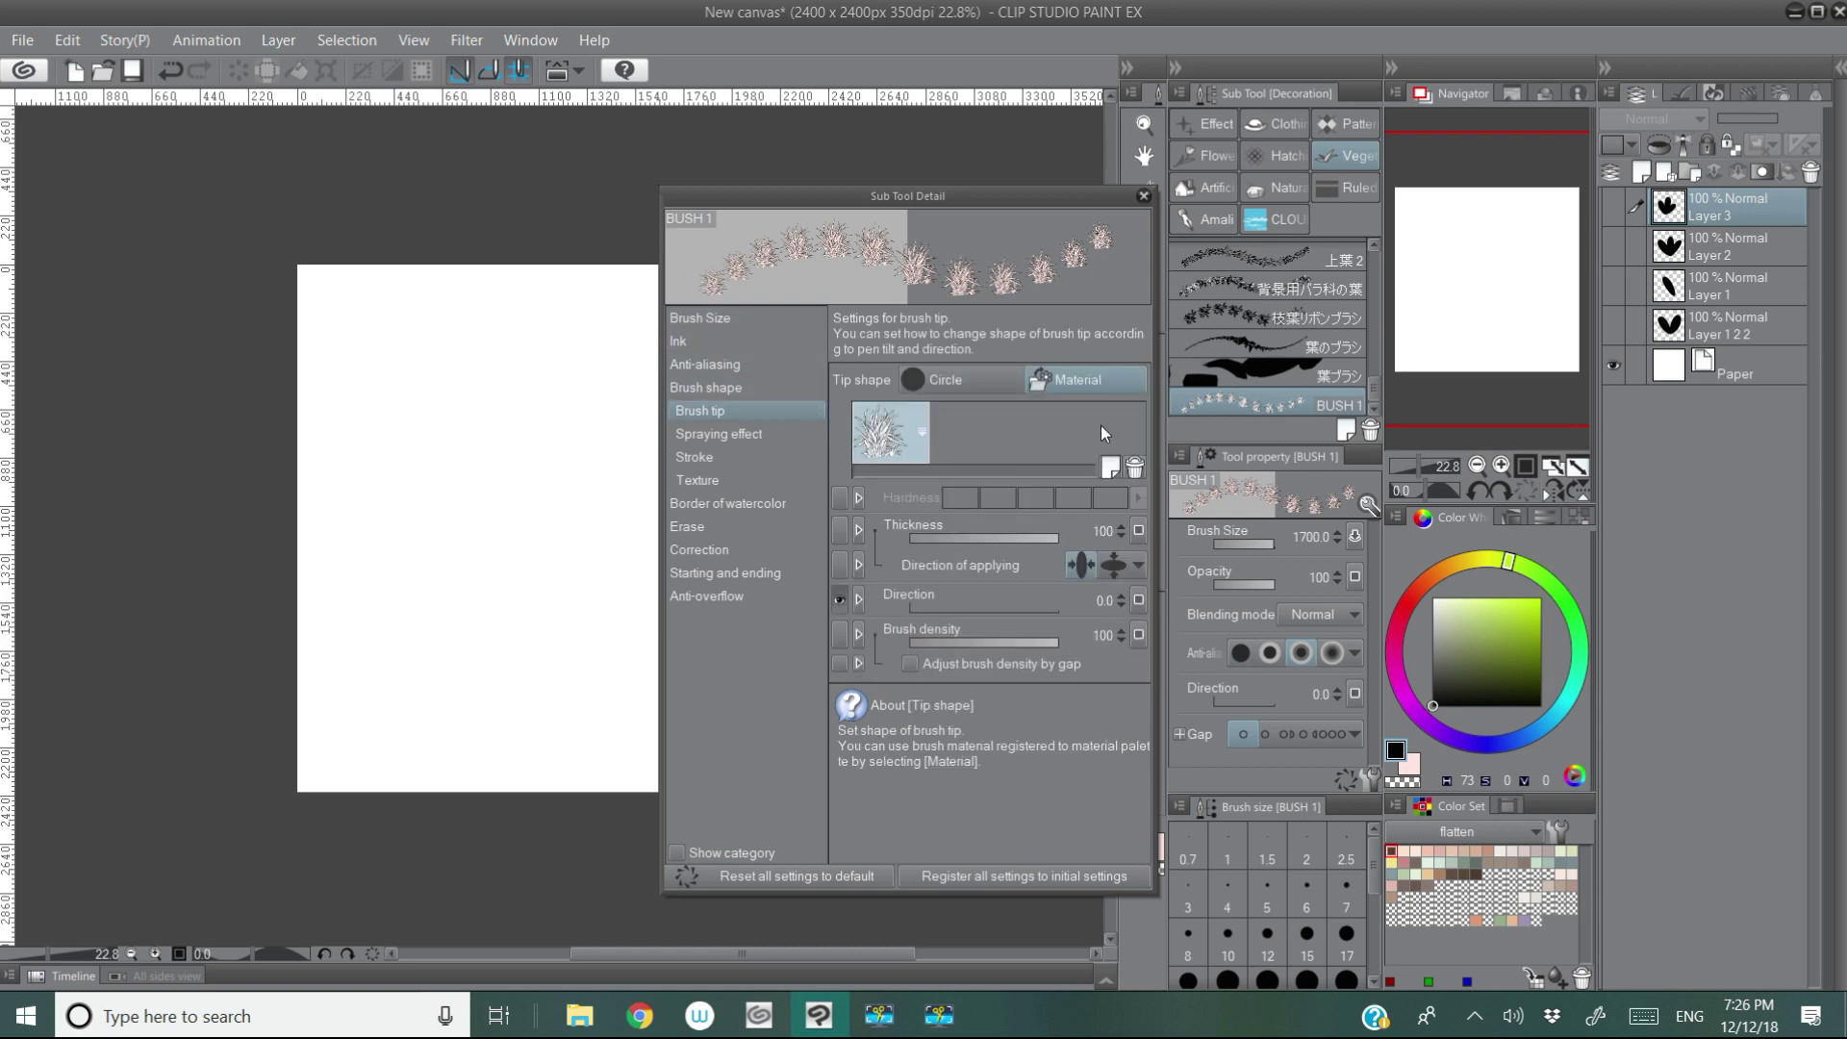
{"action": "left_click", "coordinate": [1134, 469]}
{"action": "left_click", "coordinate": [984, 376]}
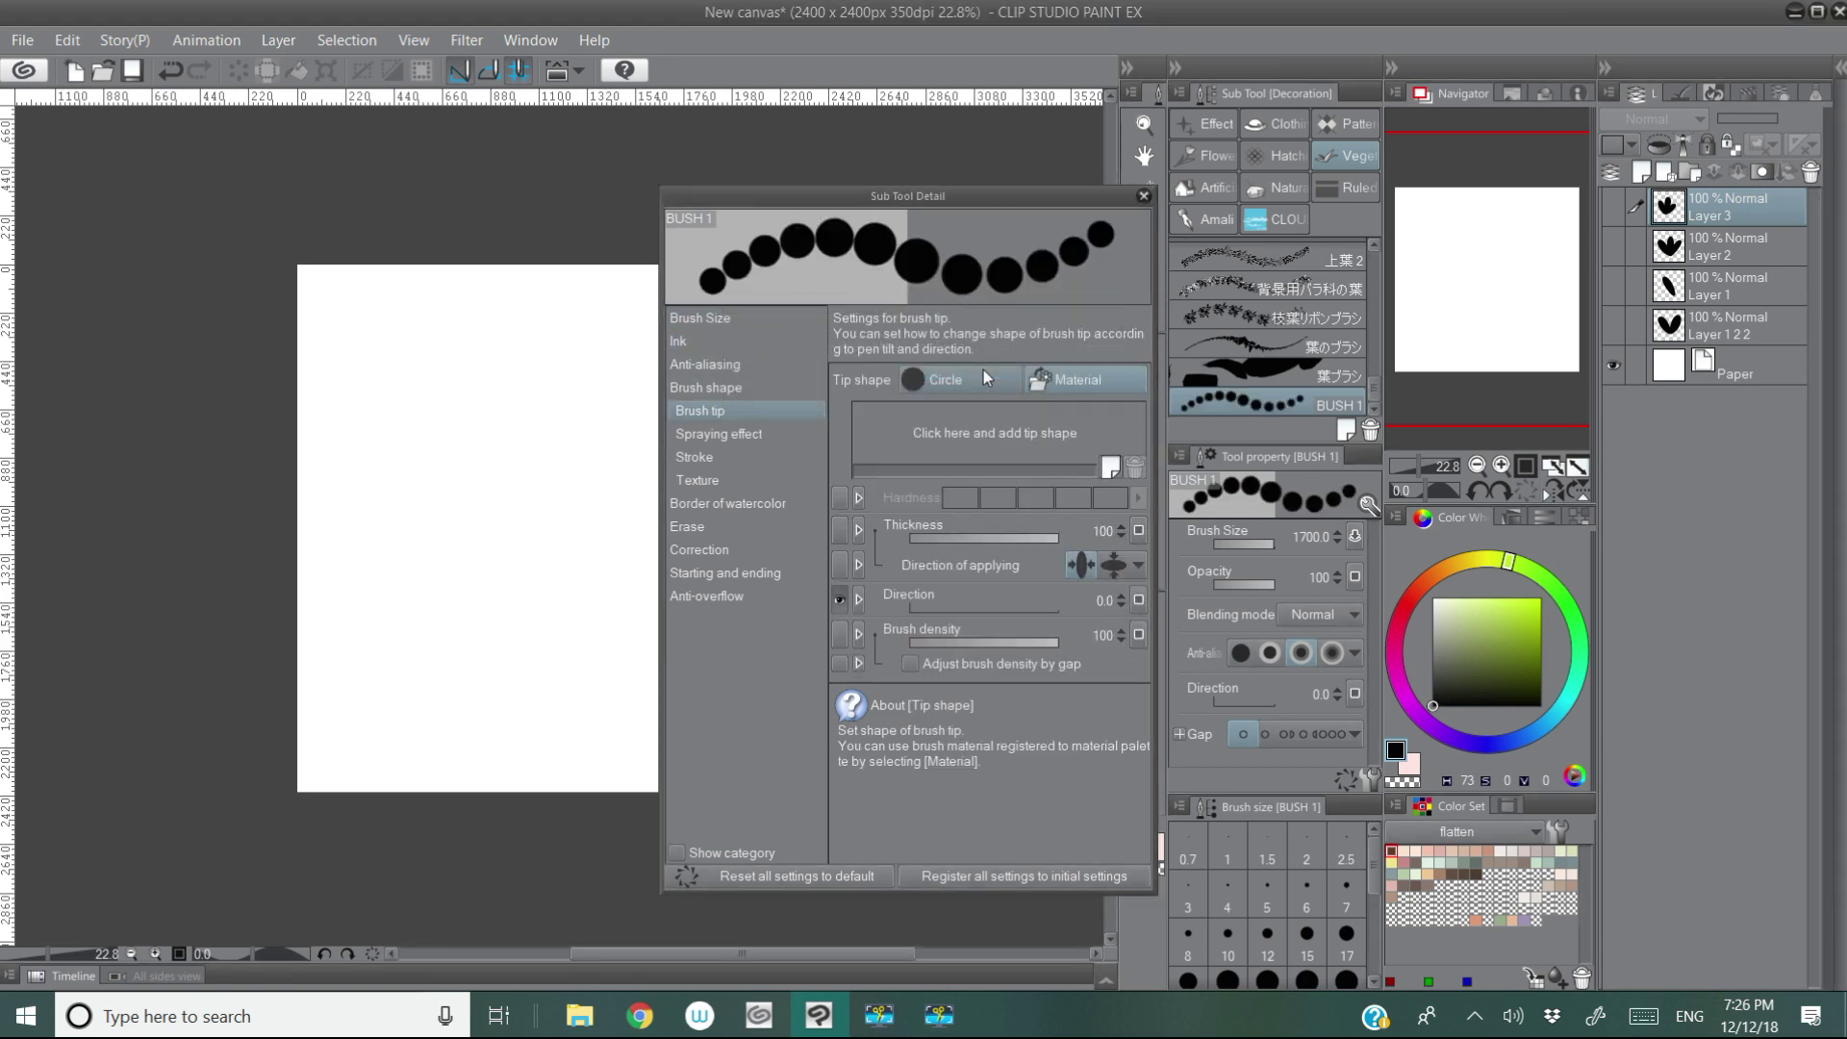
{"action": "left_click", "coordinate": [1107, 466]}
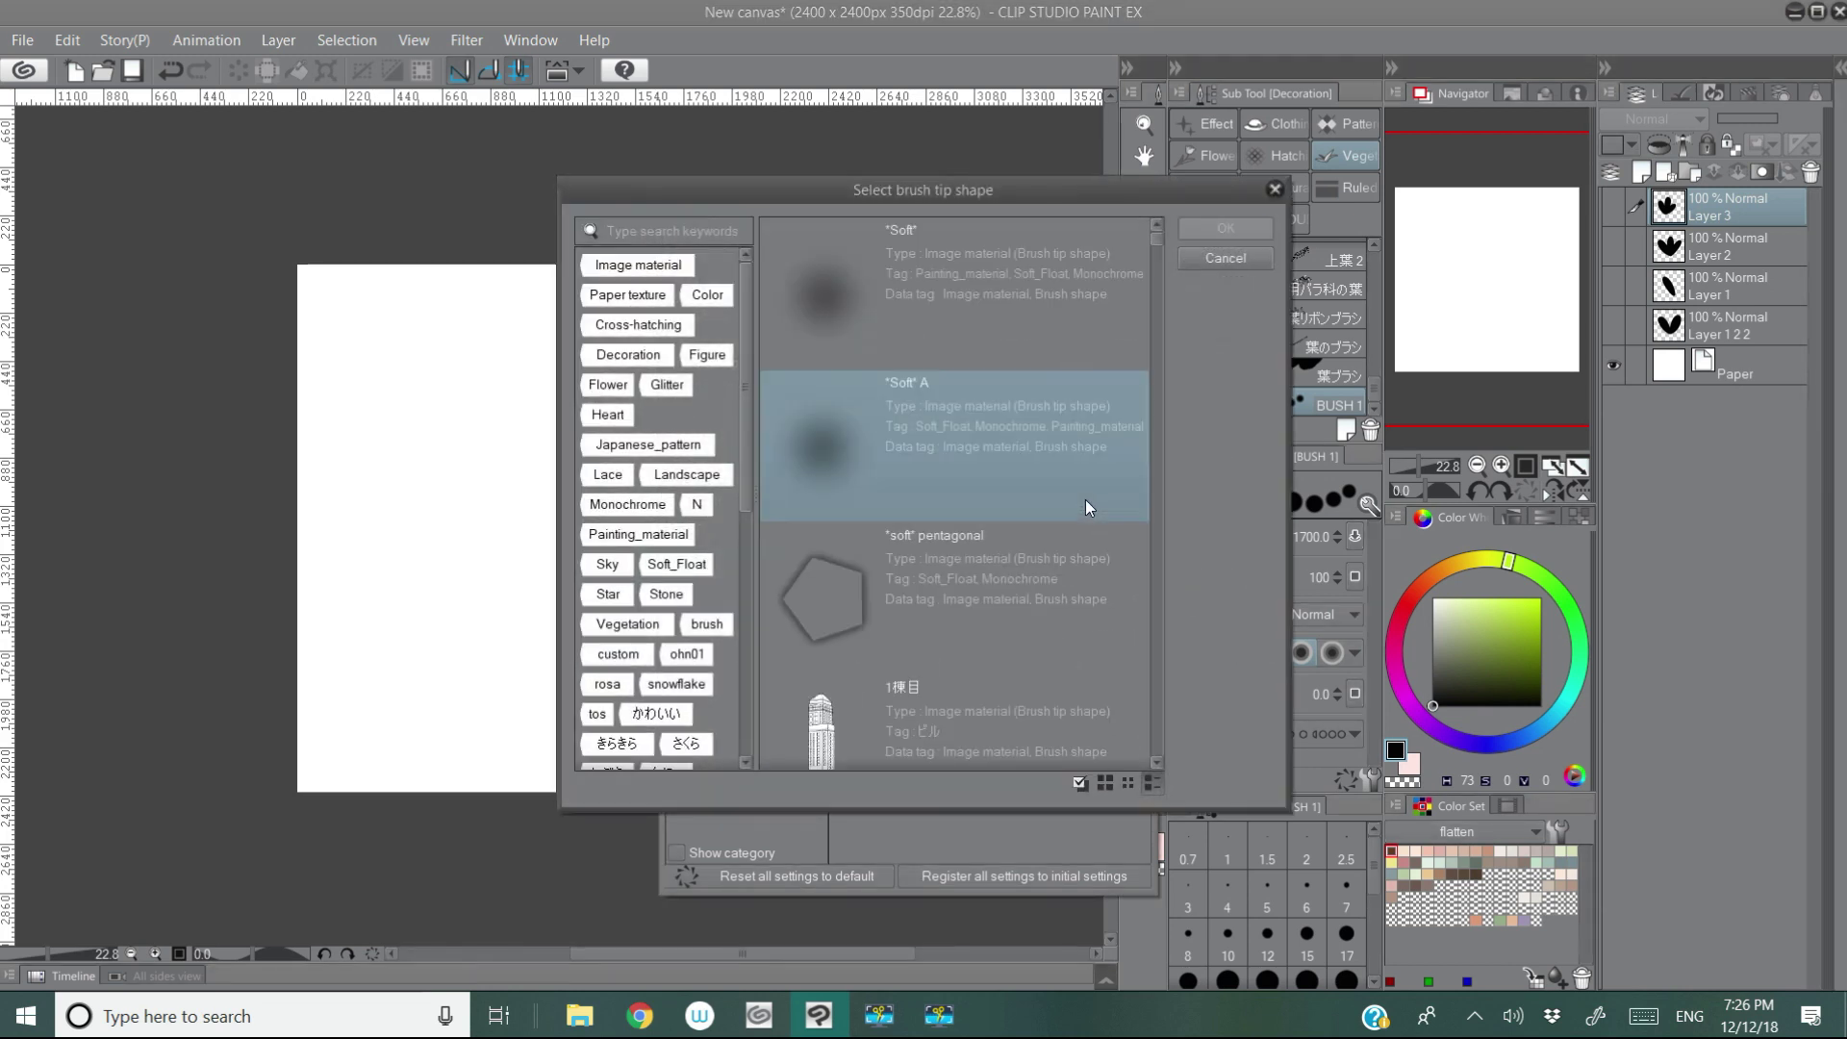
{"action": "left_click", "coordinate": [714, 235]}
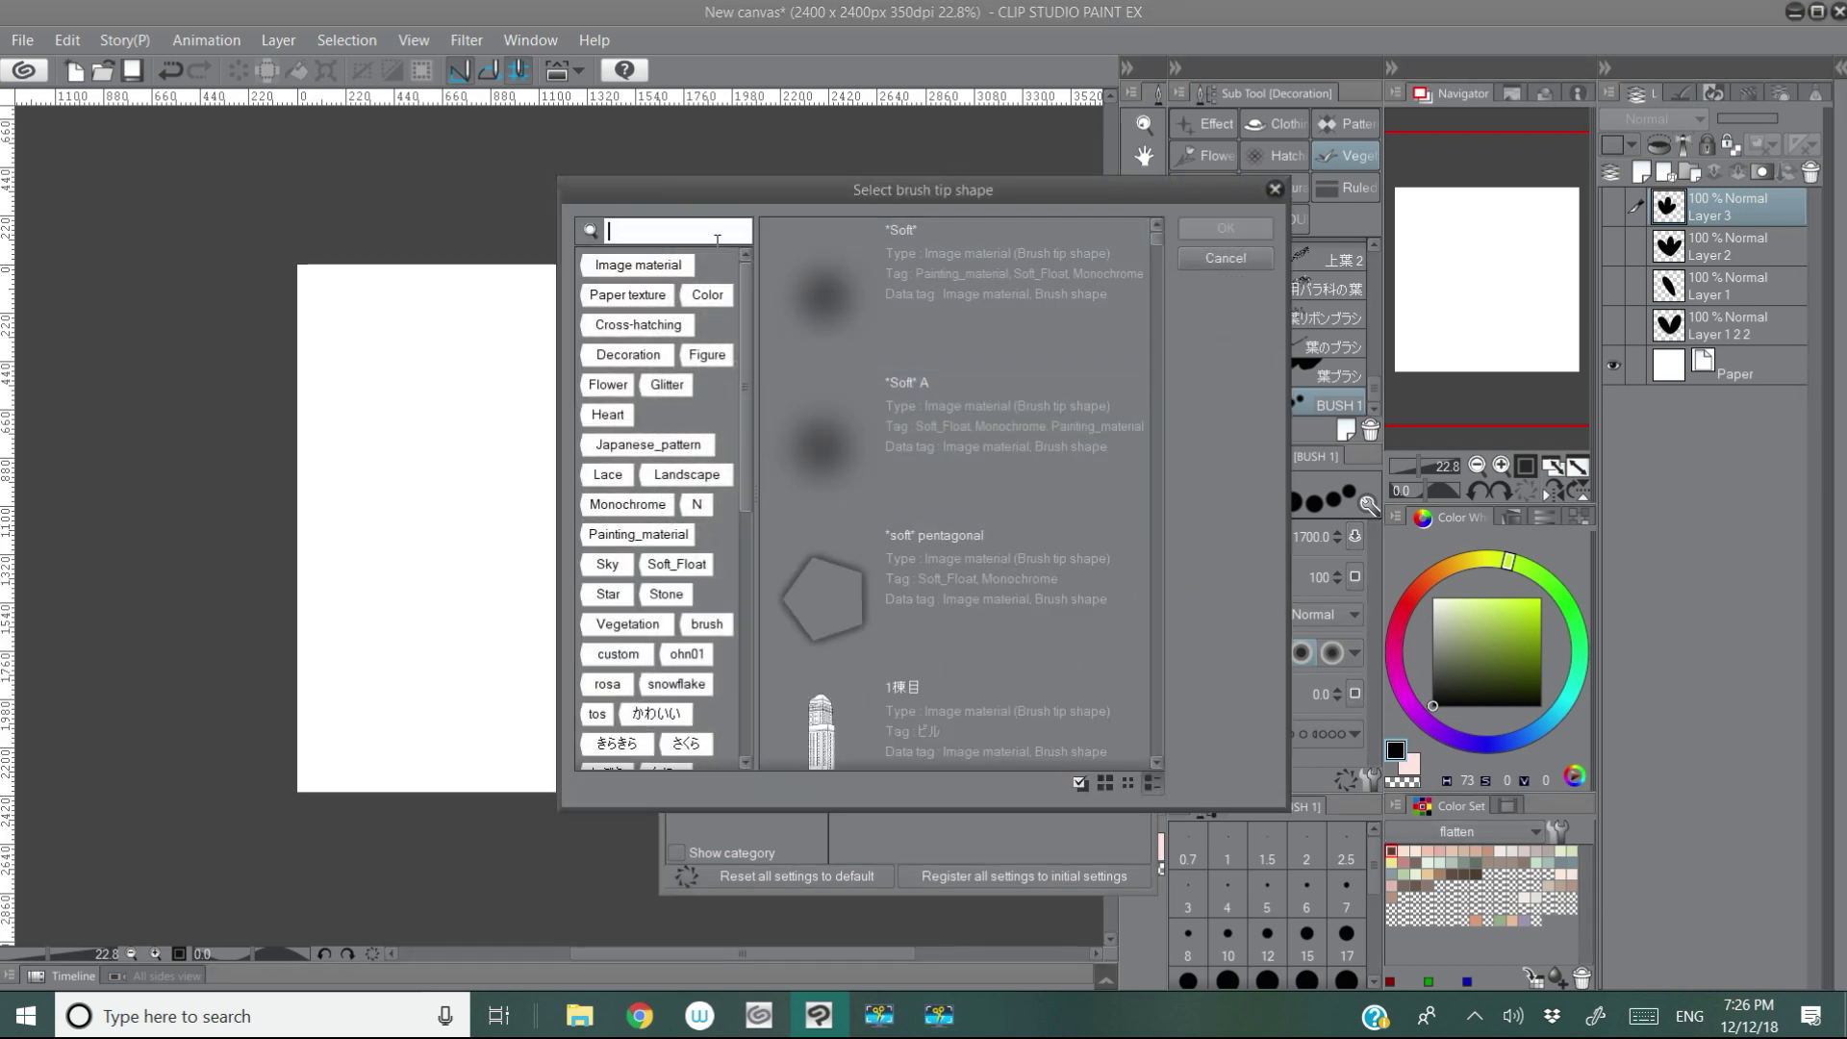
{"action": "type", "text": "B"}
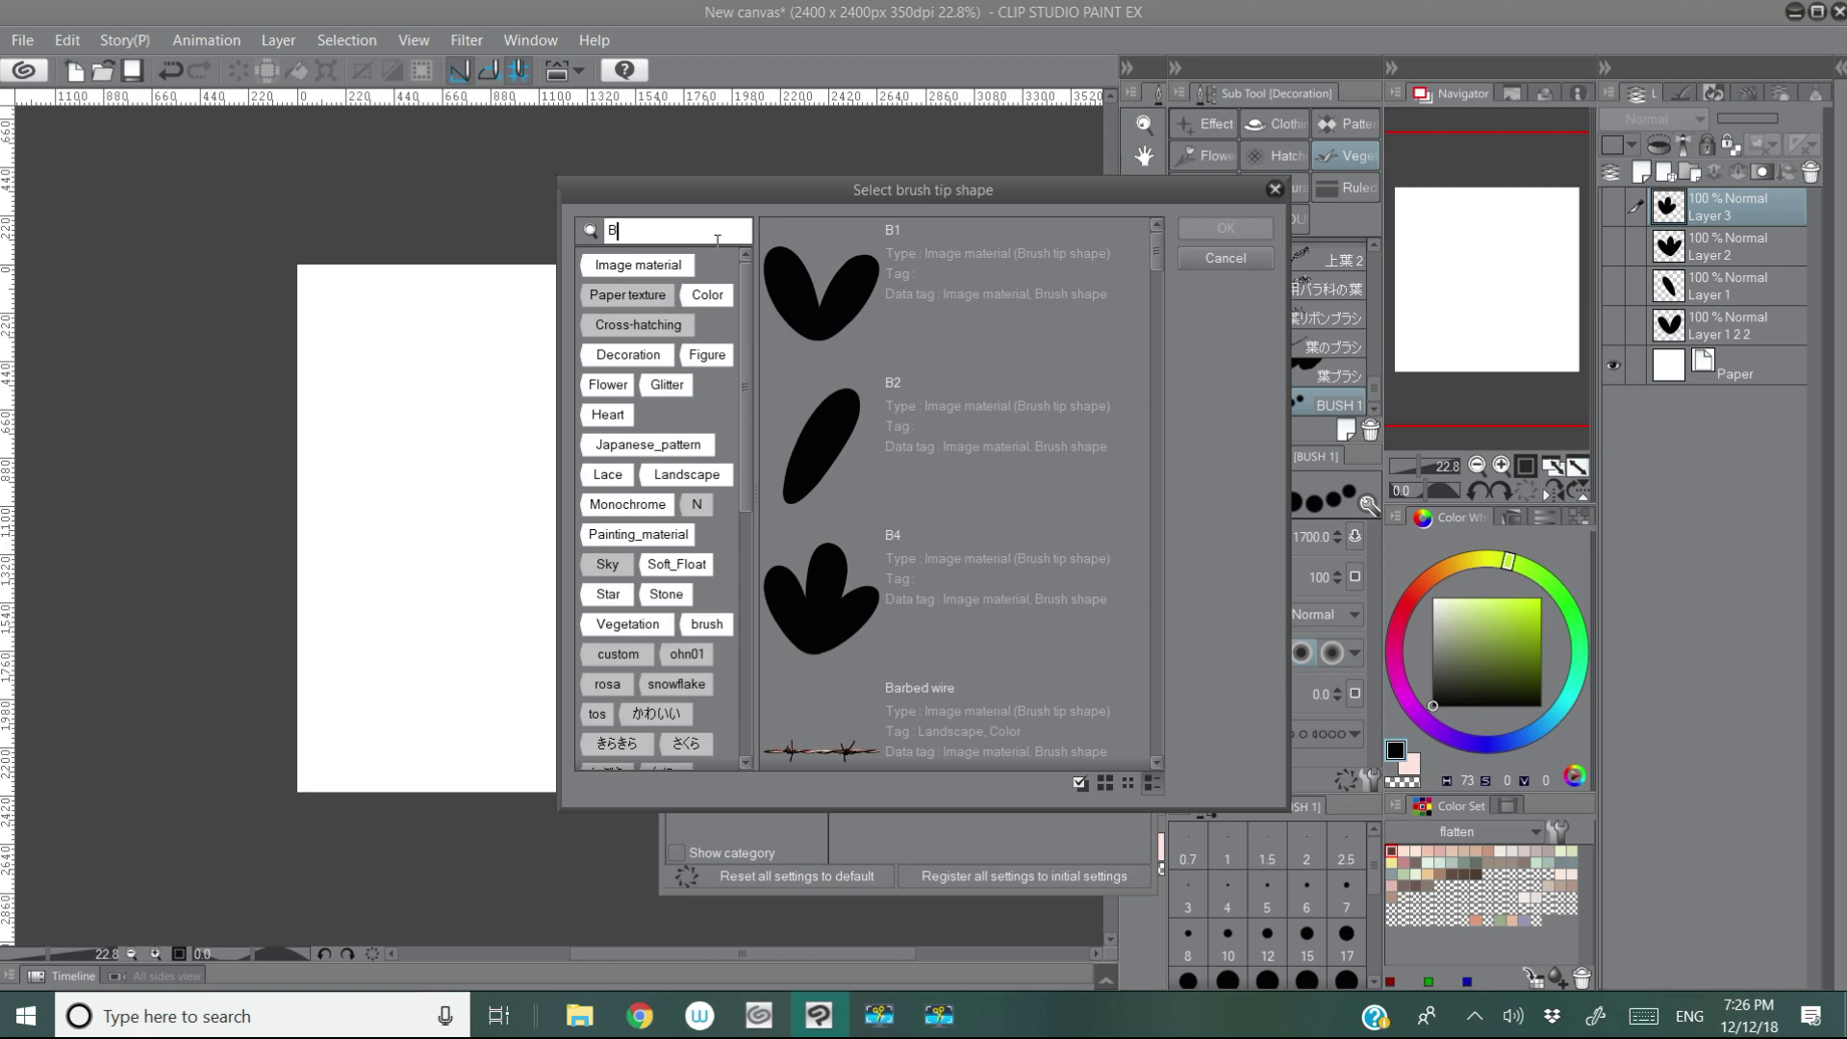
{"action": "type", "text": "1"}
{"action": "left_click", "coordinate": [1140, 246]}
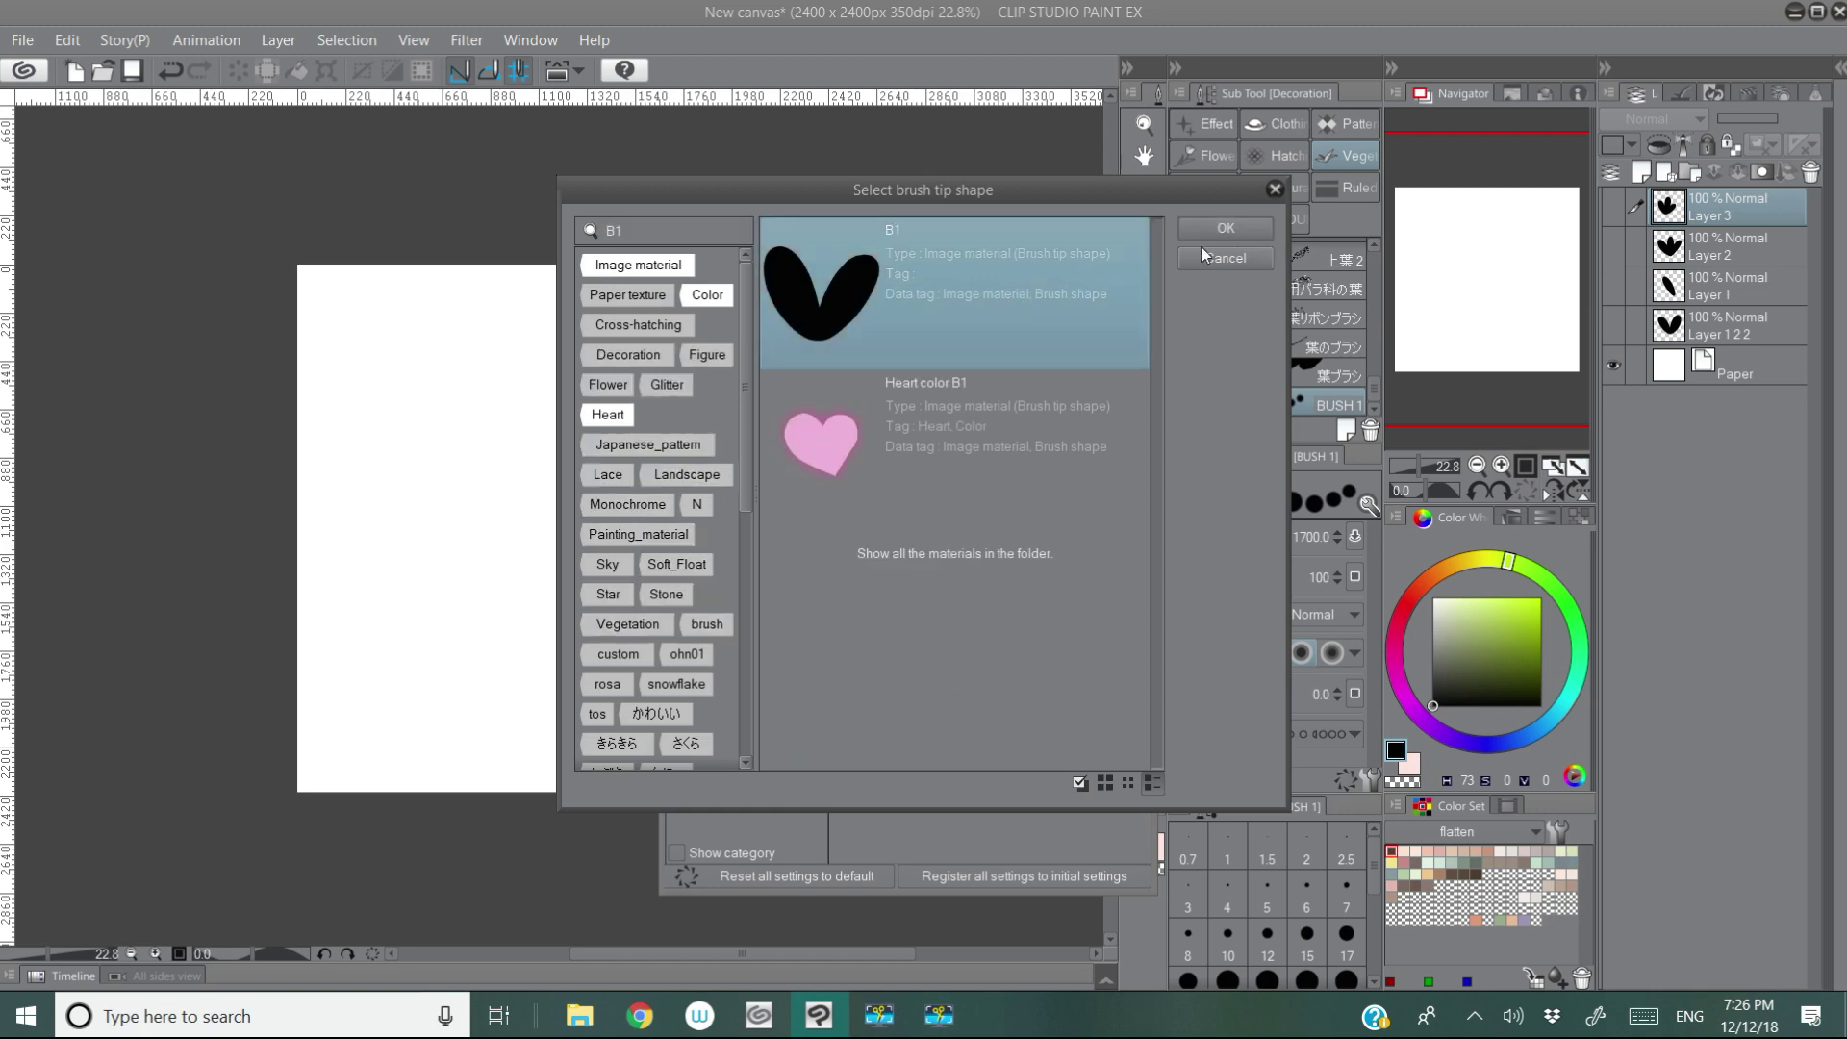
{"action": "left_click", "coordinate": [1225, 232]}
Step: Search the brush tip materials for B2 and select it
{"action": "left_click", "coordinate": [1114, 467]}
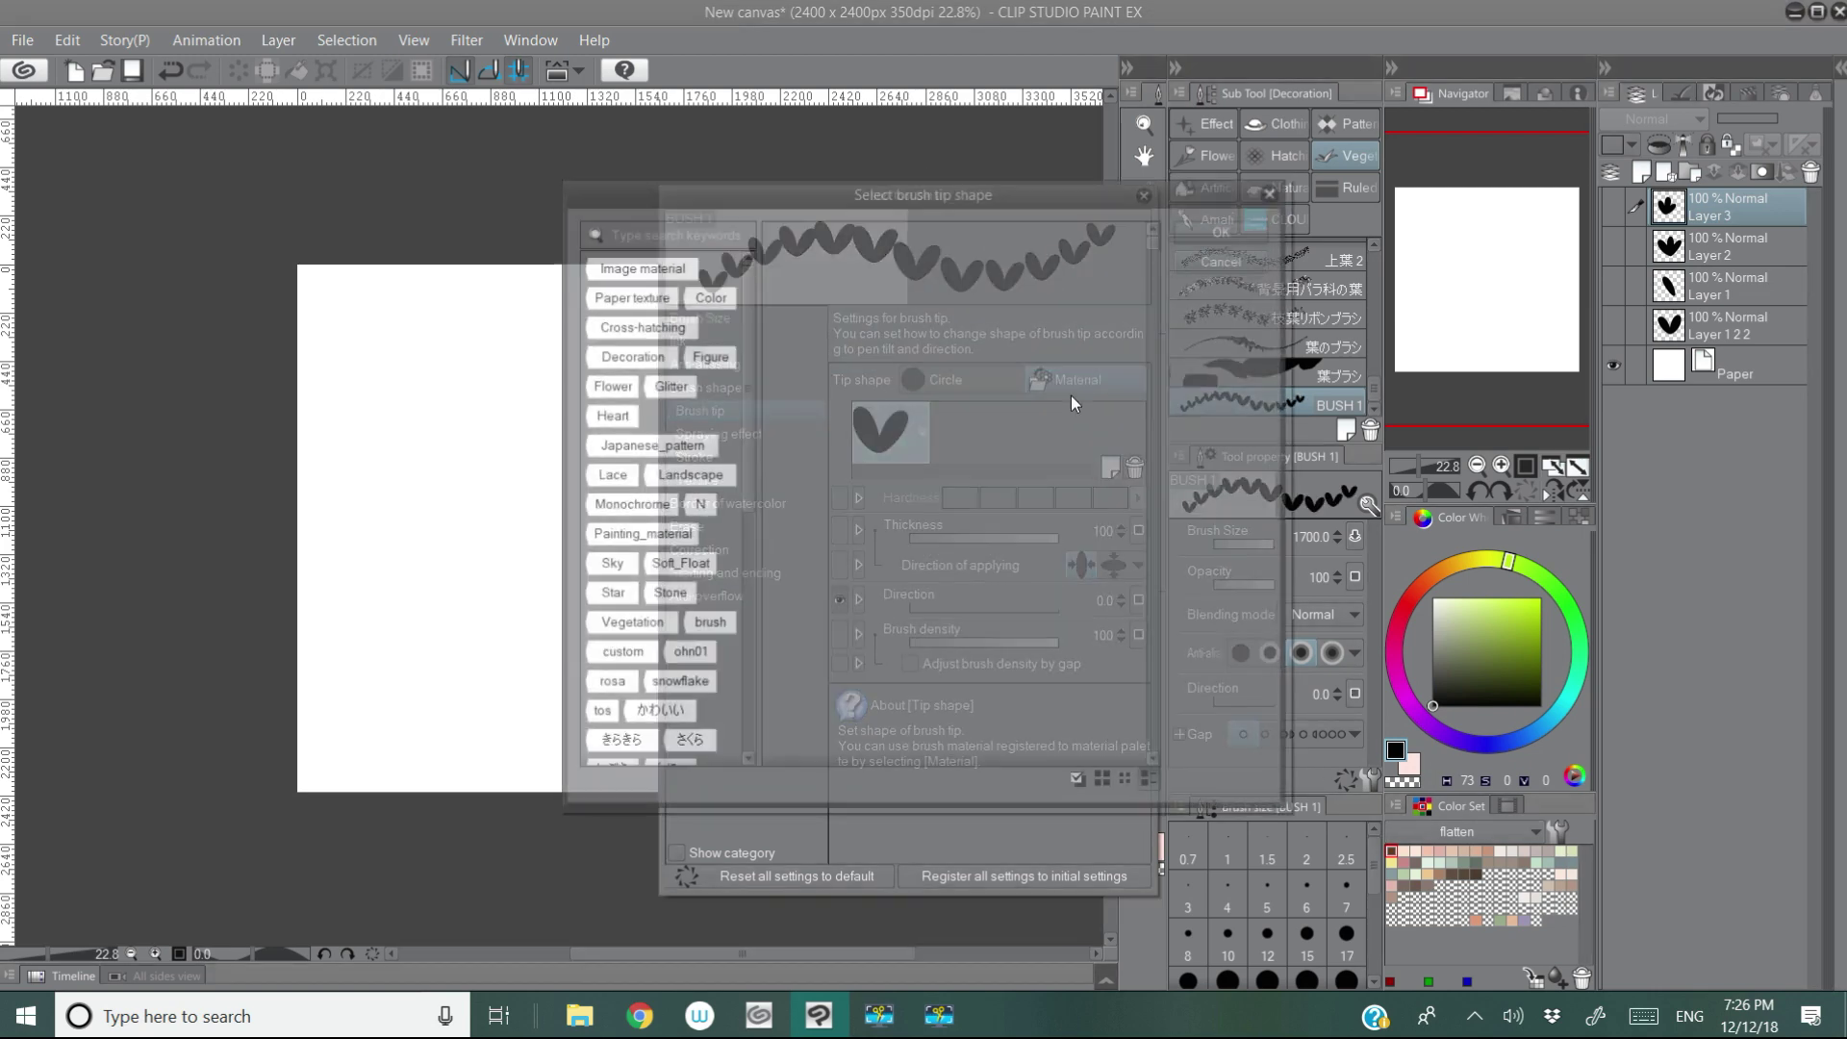
{"action": "left_click", "coordinate": [695, 235]}
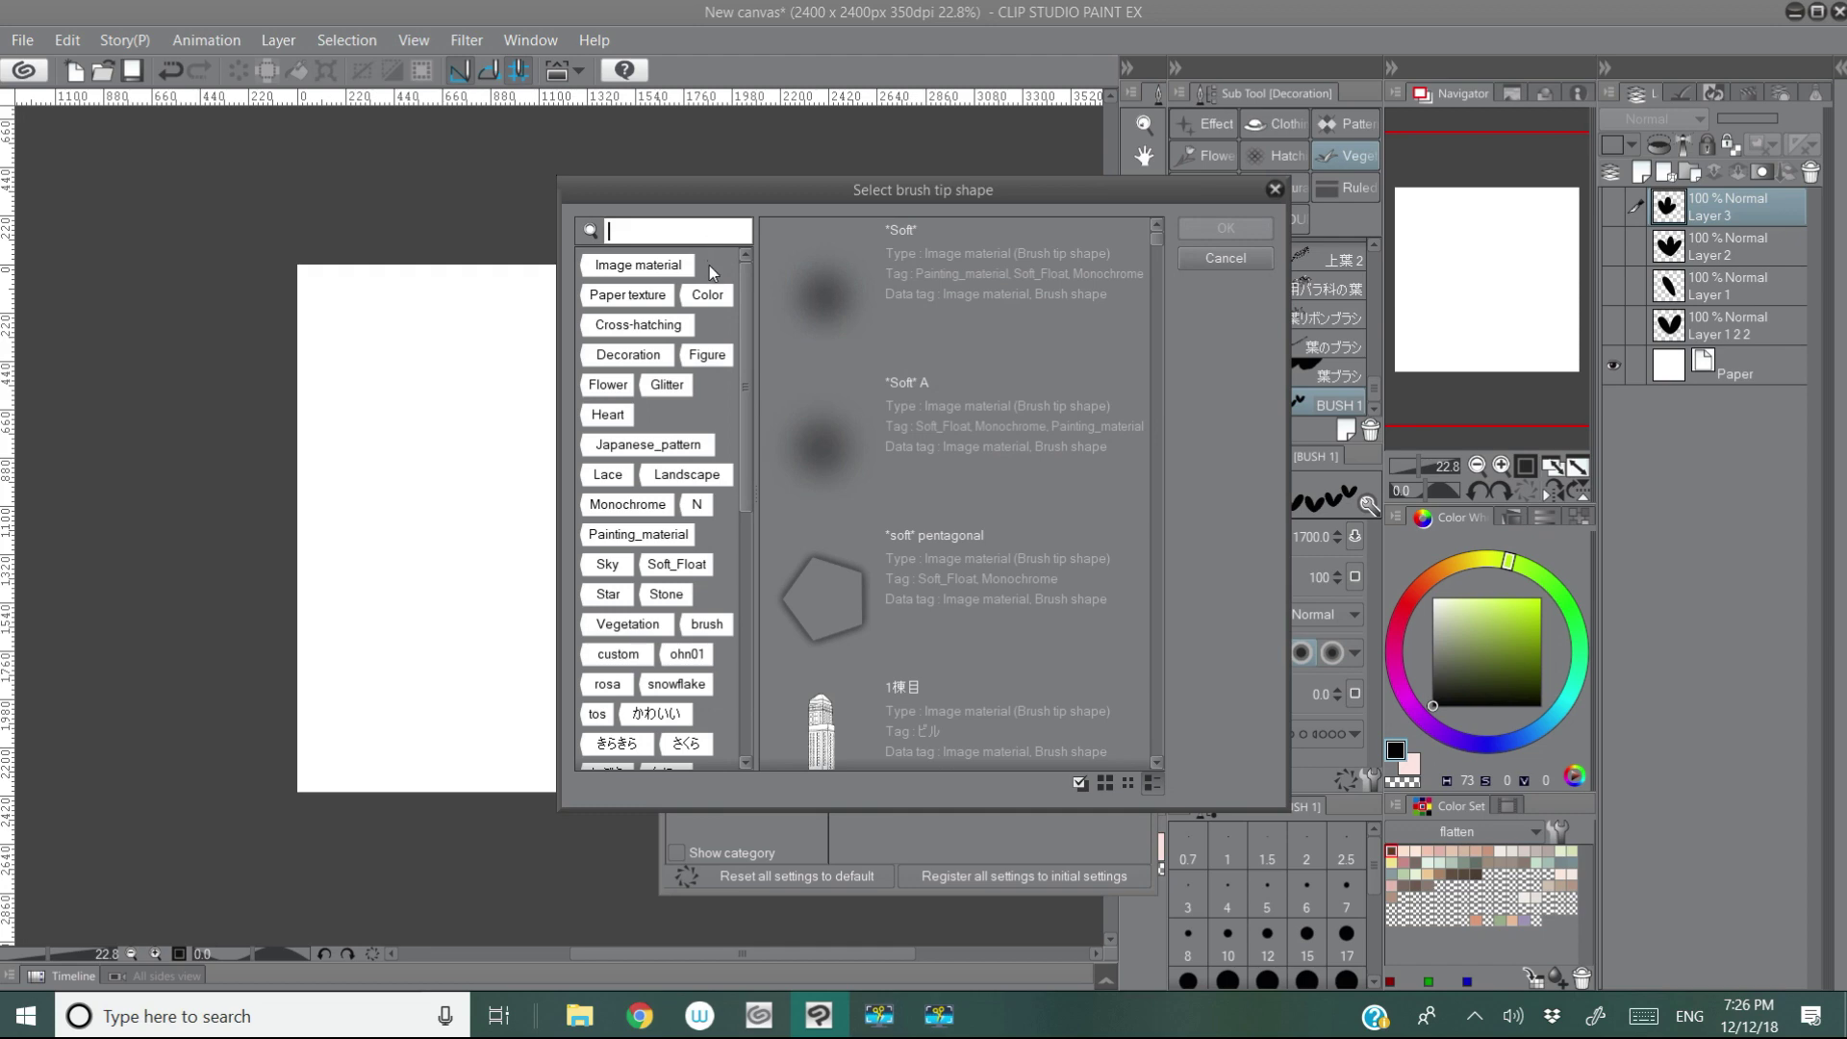
{"action": "type", "text": "B2"}
{"action": "left_click", "coordinate": [963, 305]}
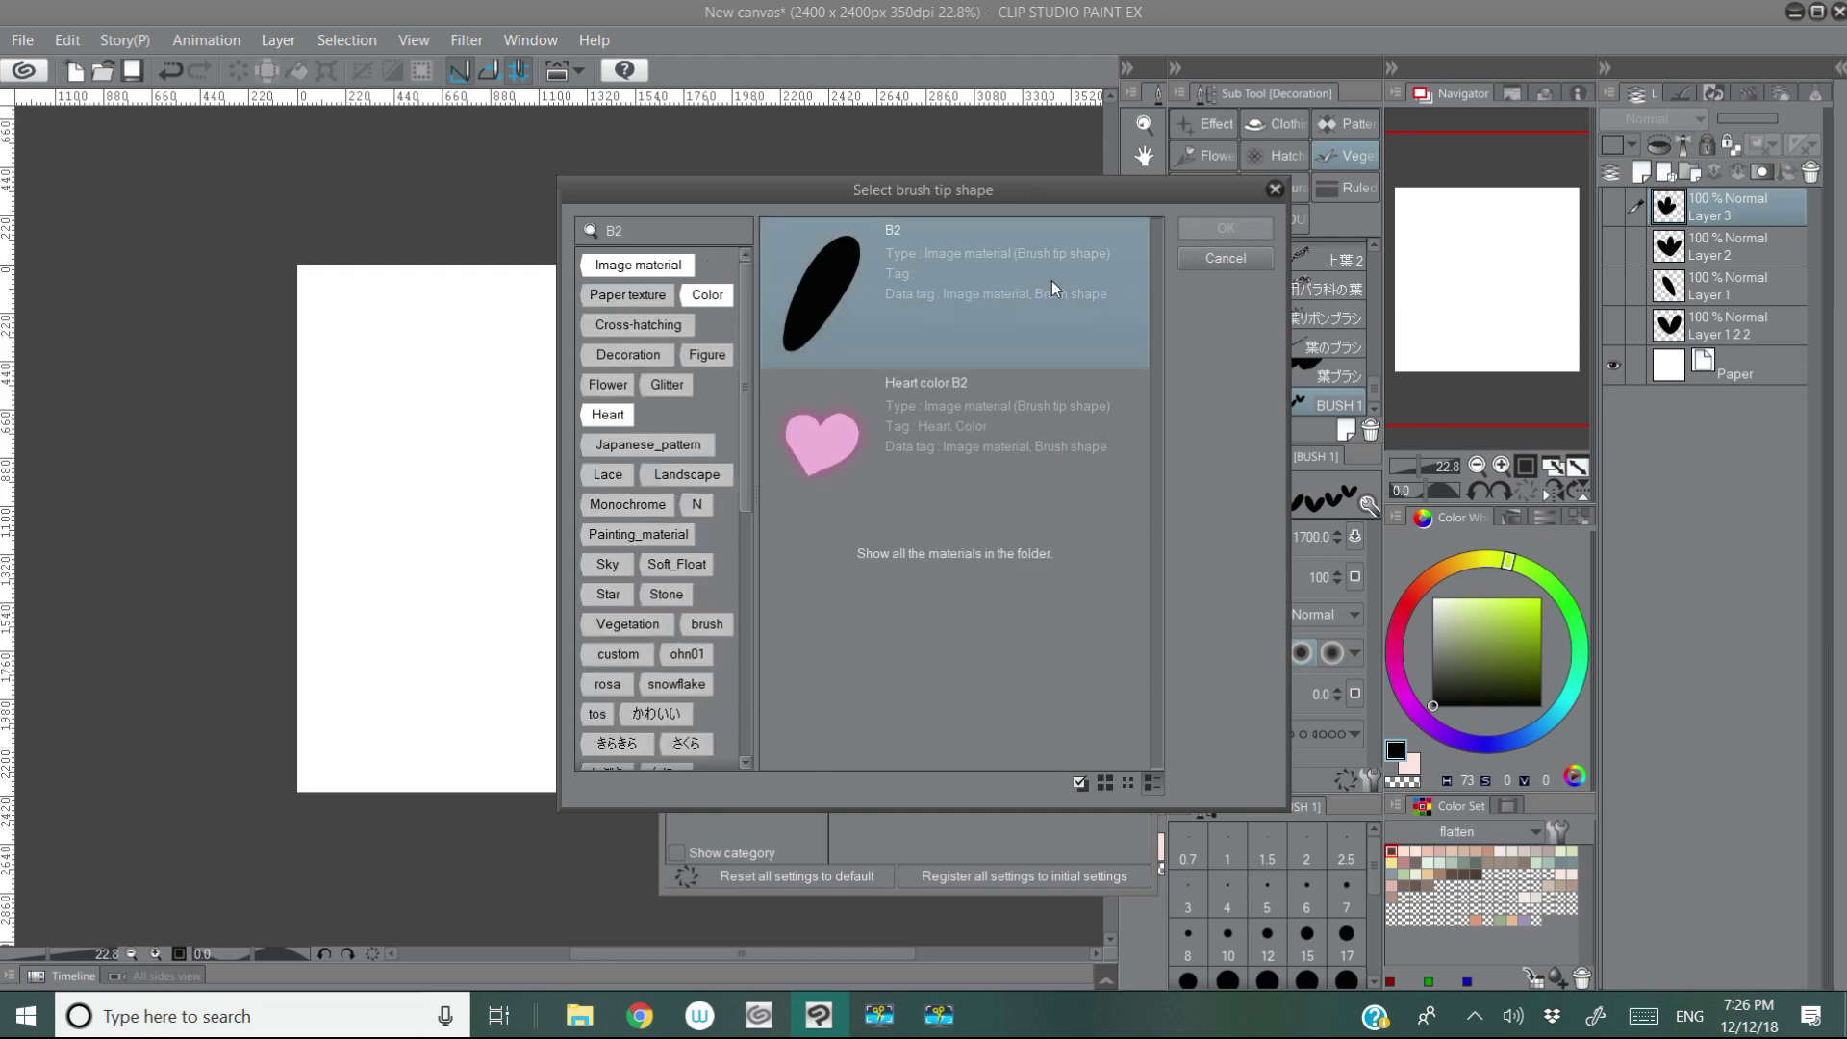
Step: Add the B2 and B4 leaf tips to BUSH 1's brush tip list
{"action": "double_click", "coordinate": [1011, 296]}
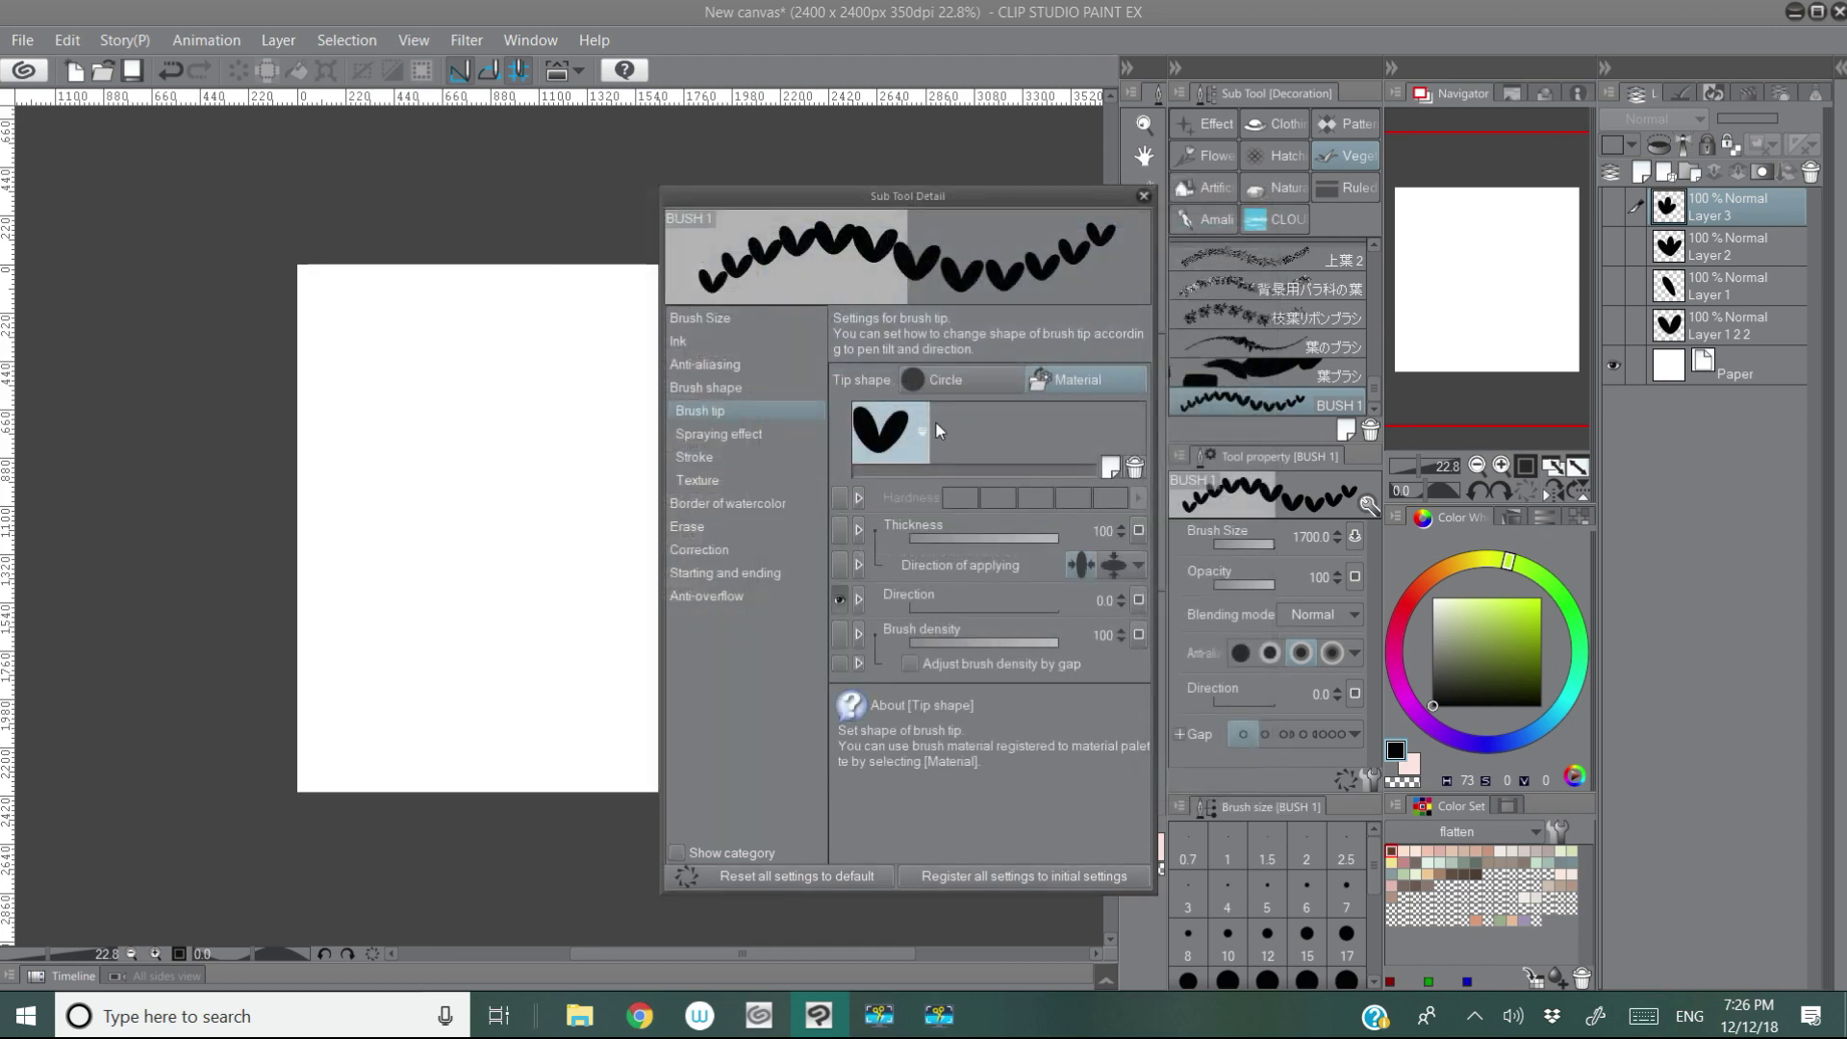
{"action": "left_click", "coordinate": [1142, 472]}
{"action": "left_click", "coordinate": [1069, 388]}
{"action": "left_click", "coordinate": [1111, 470]}
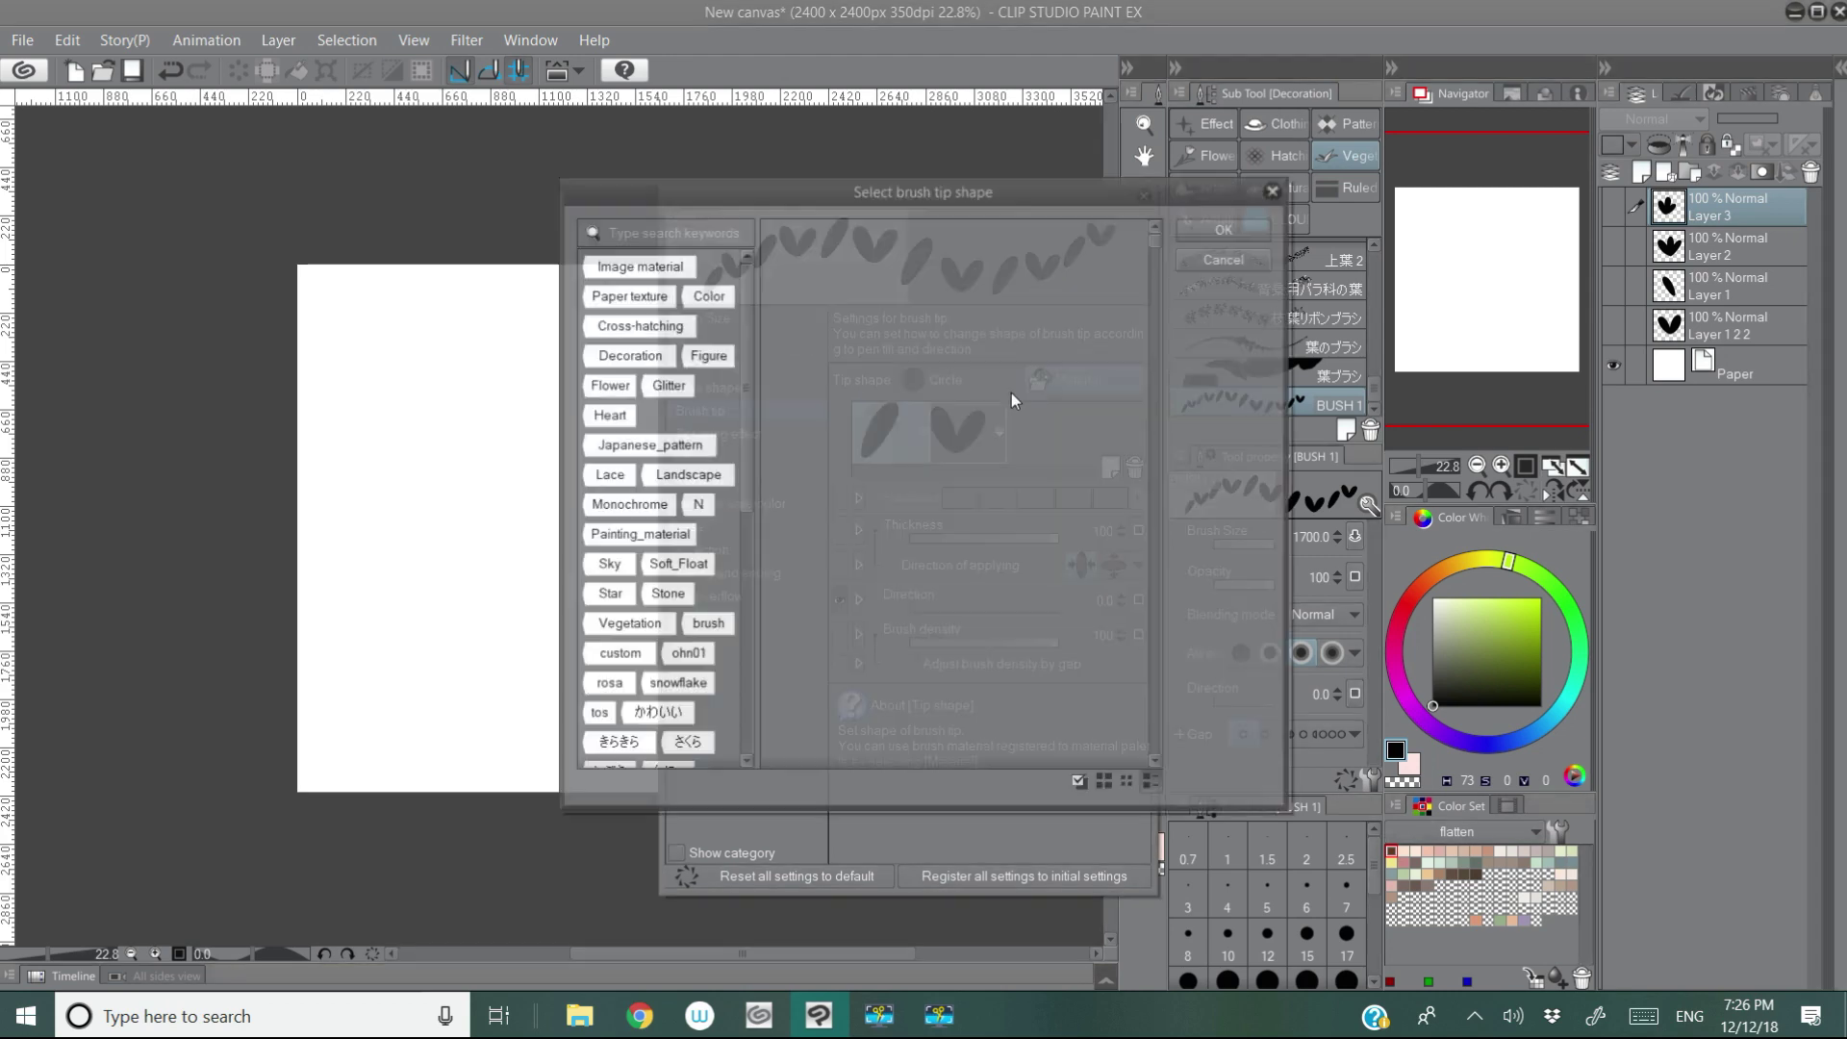
{"action": "left_click", "coordinate": [708, 231]}
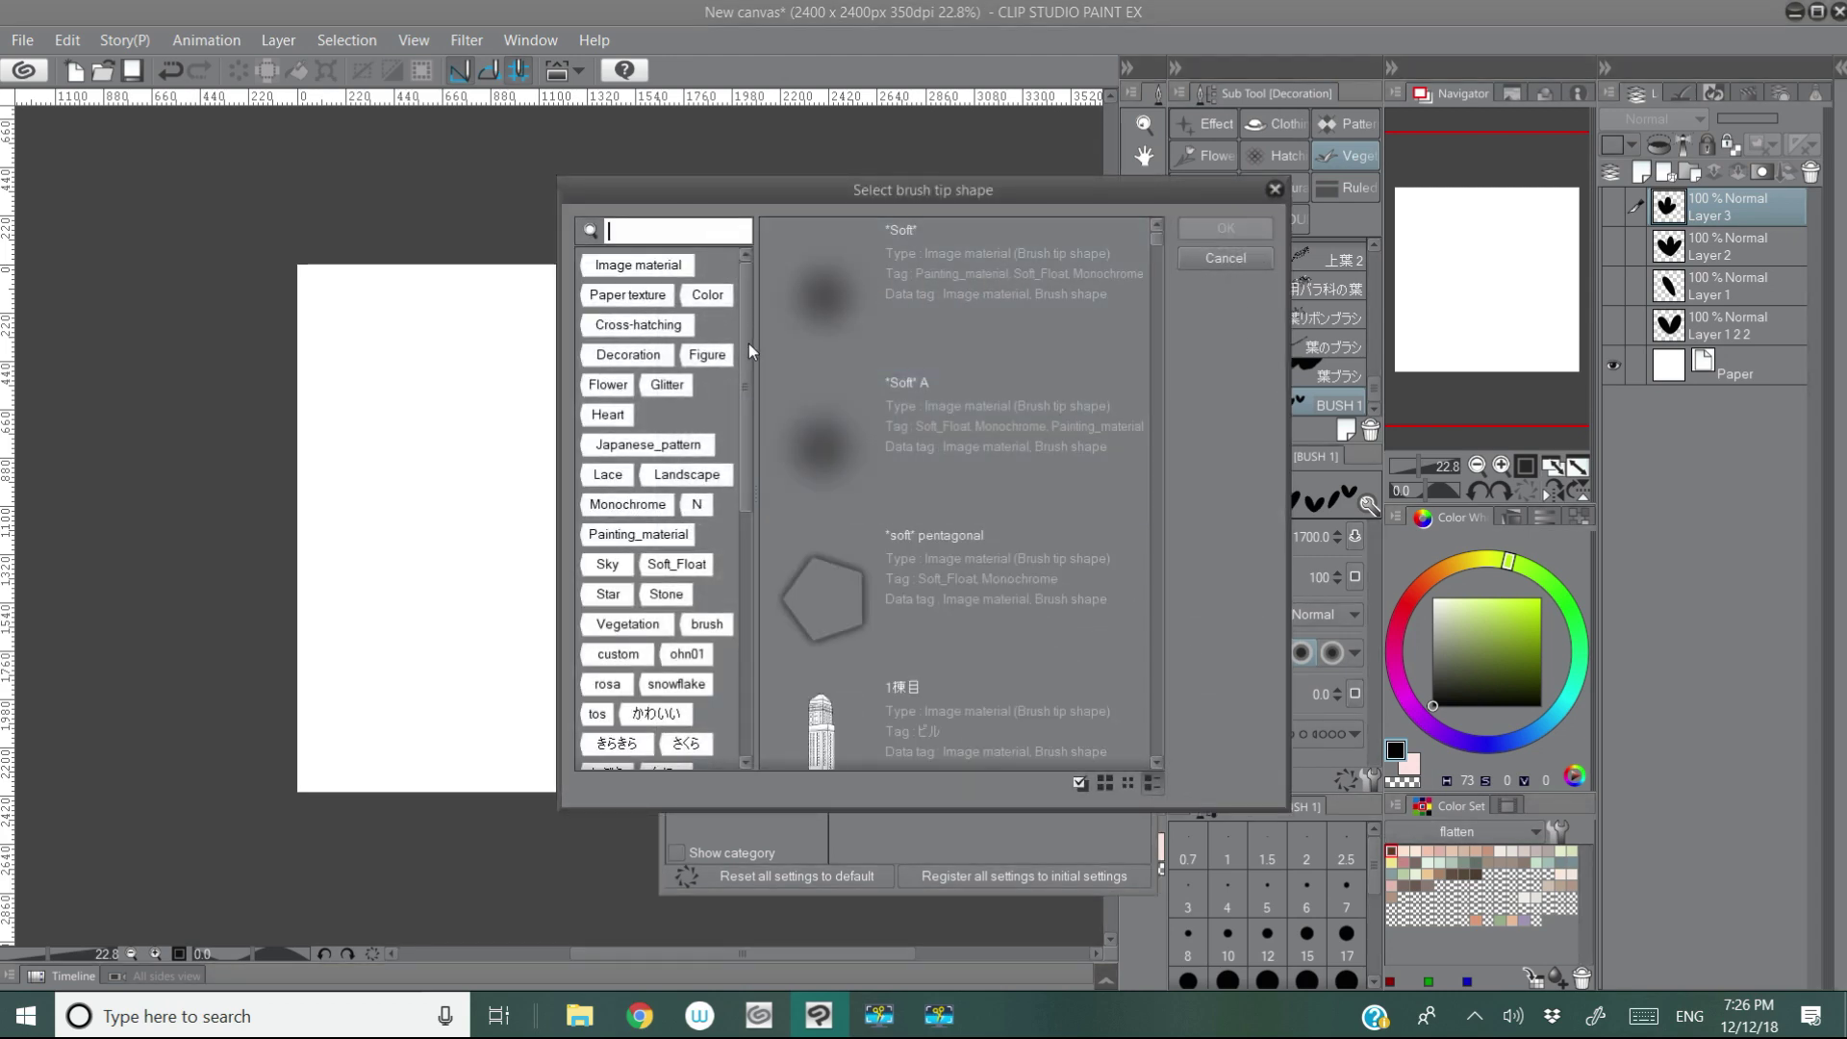
{"action": "type", "text": "B3"}
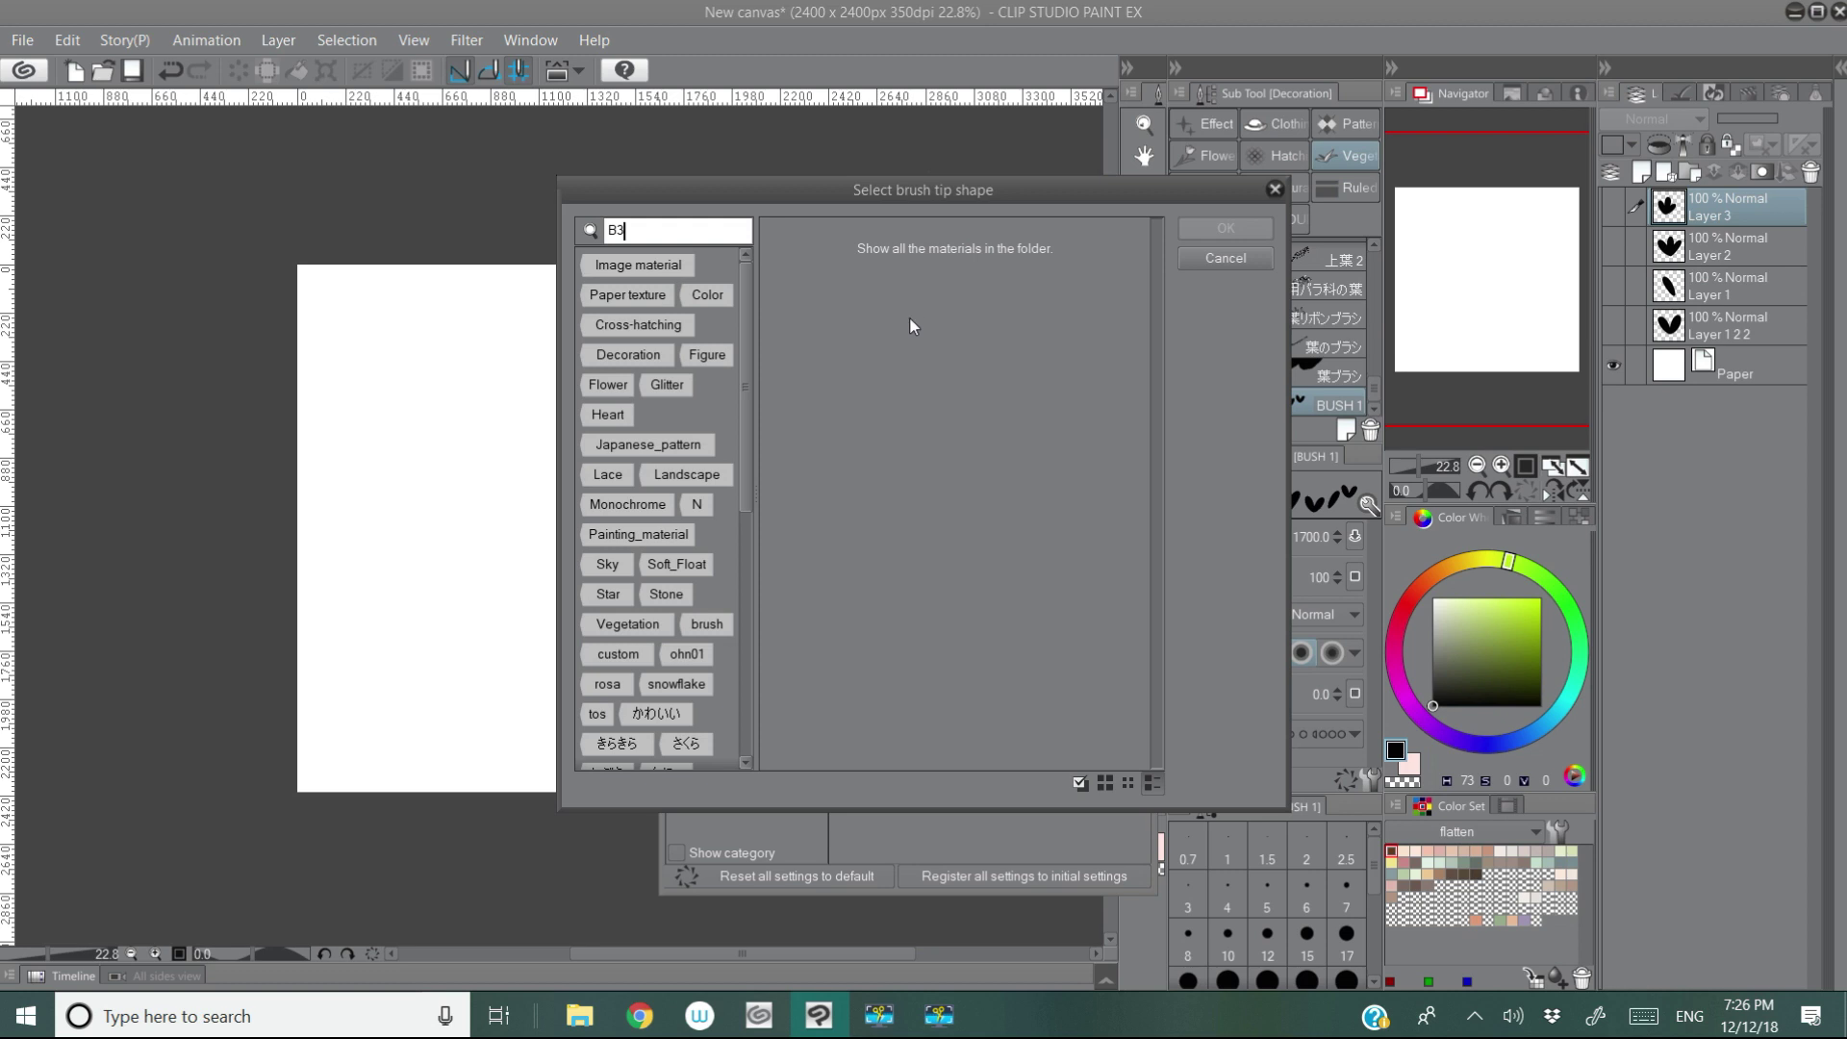
{"action": "key", "text": "BackSpace"}
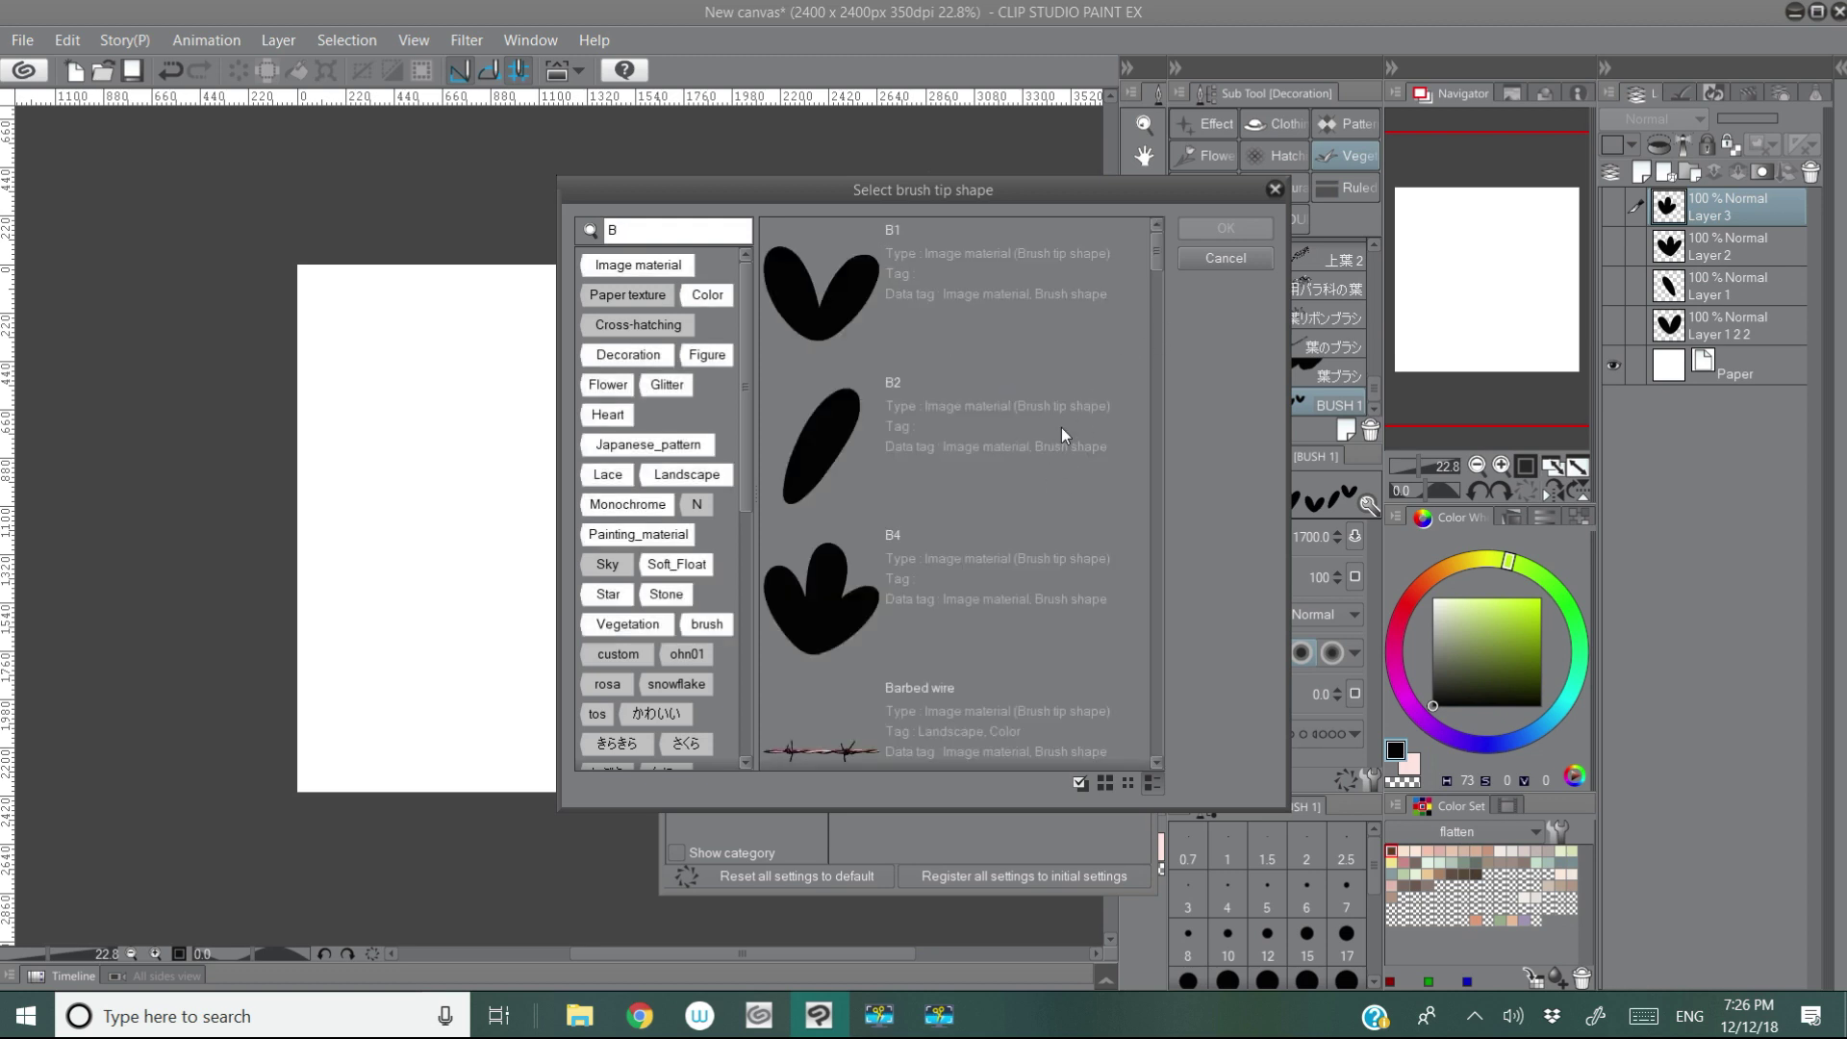
{"action": "left_click", "coordinate": [1026, 566]}
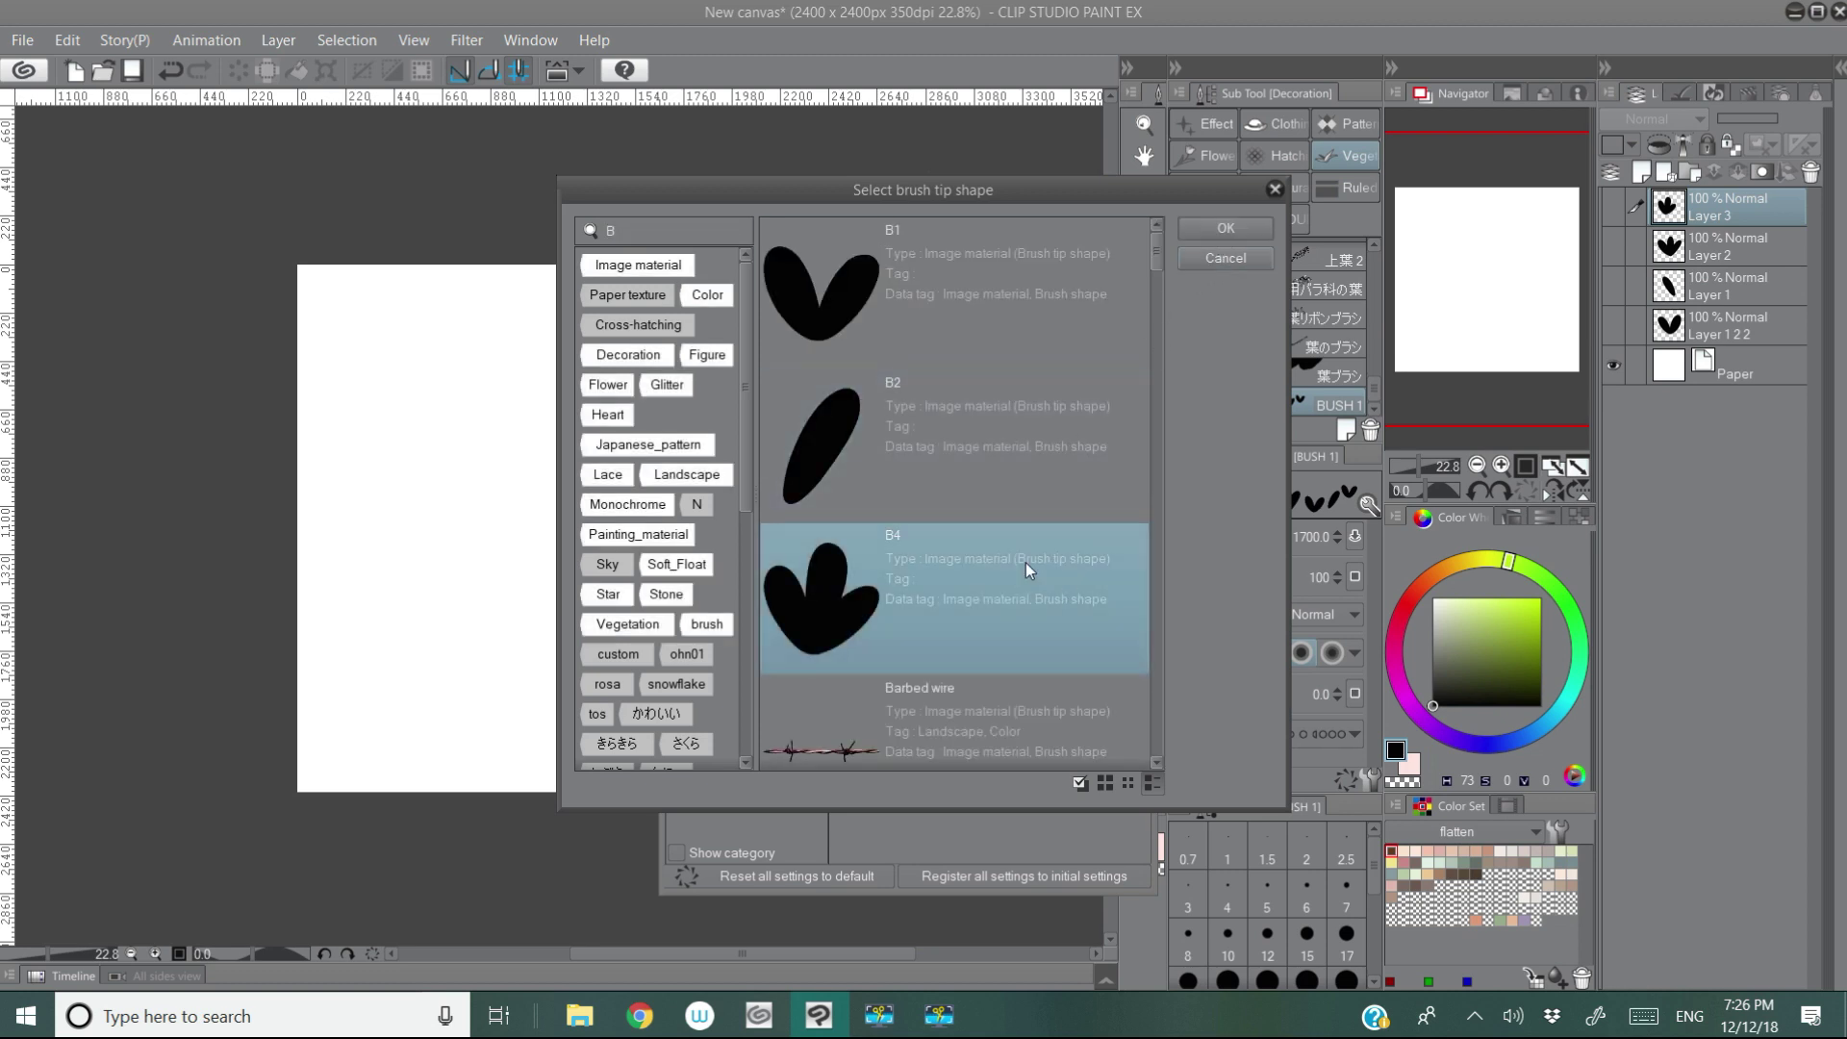
{"action": "left_click", "coordinate": [1225, 228]}
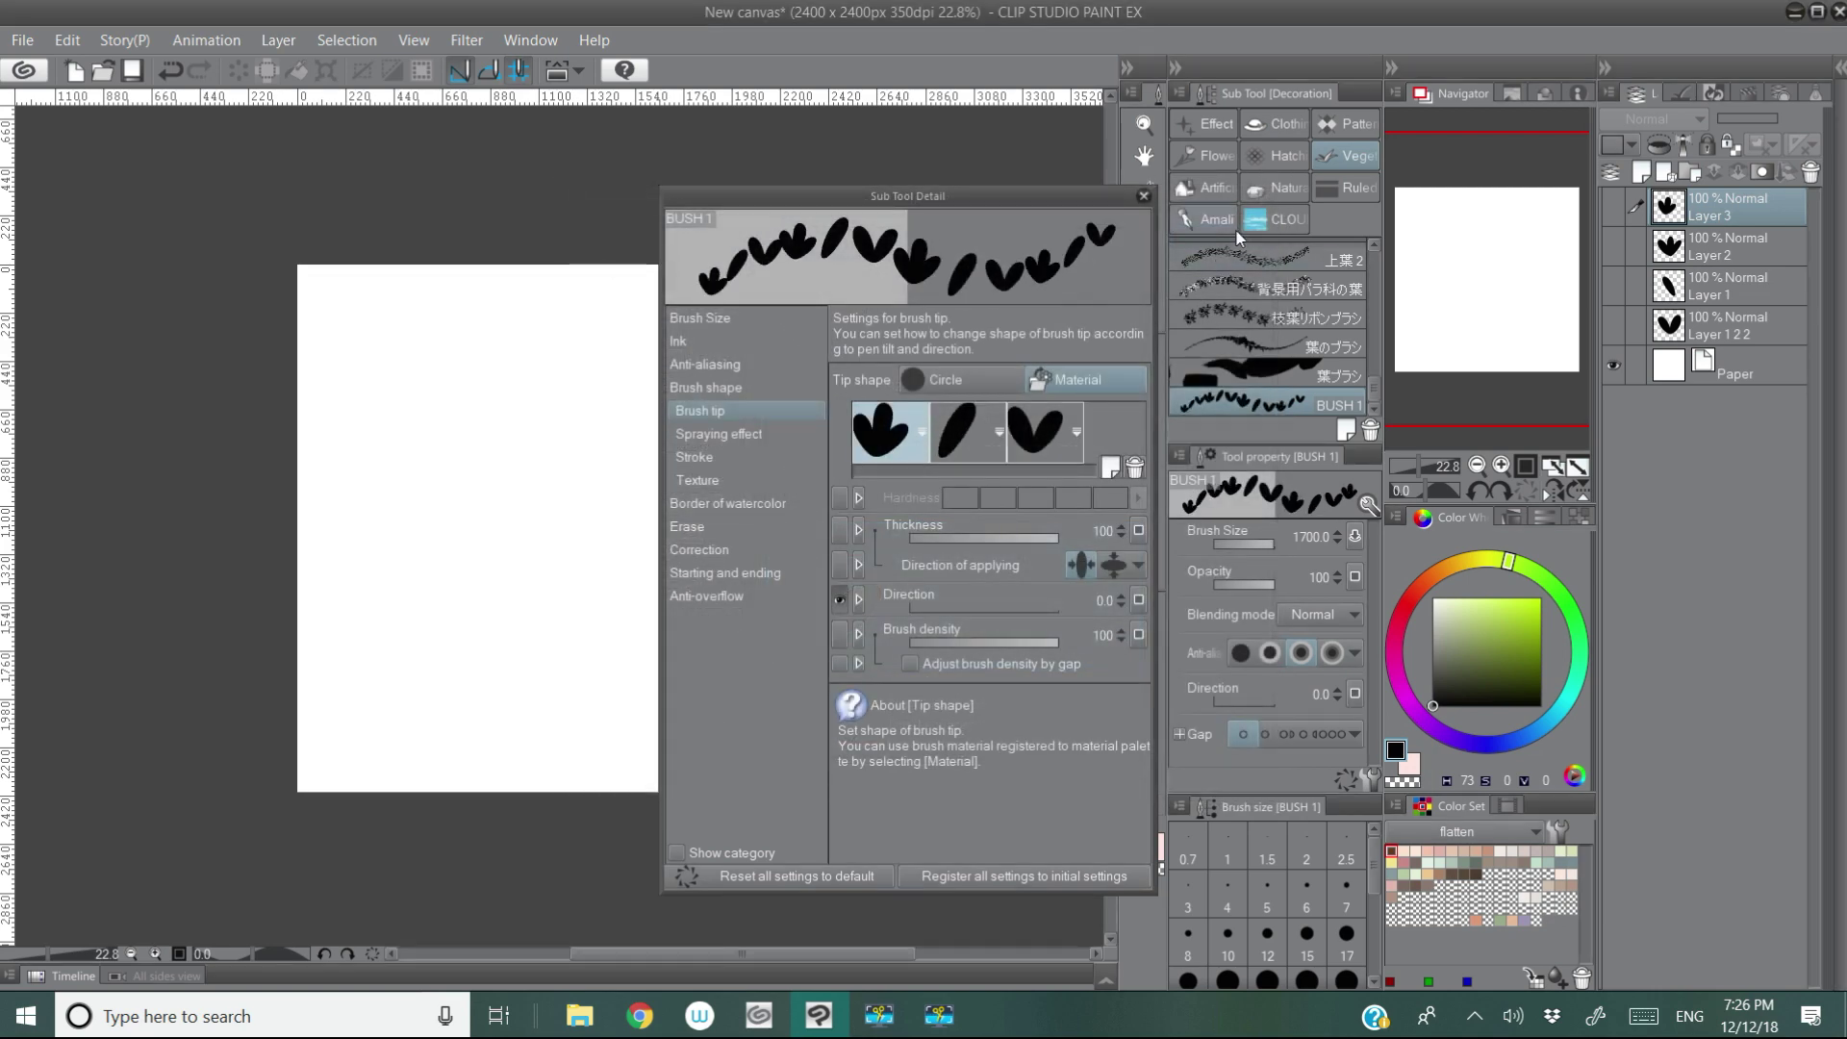
Step: Add two more leaf tips, including the Layer 1 material
{"action": "left_click", "coordinate": [1109, 466]}
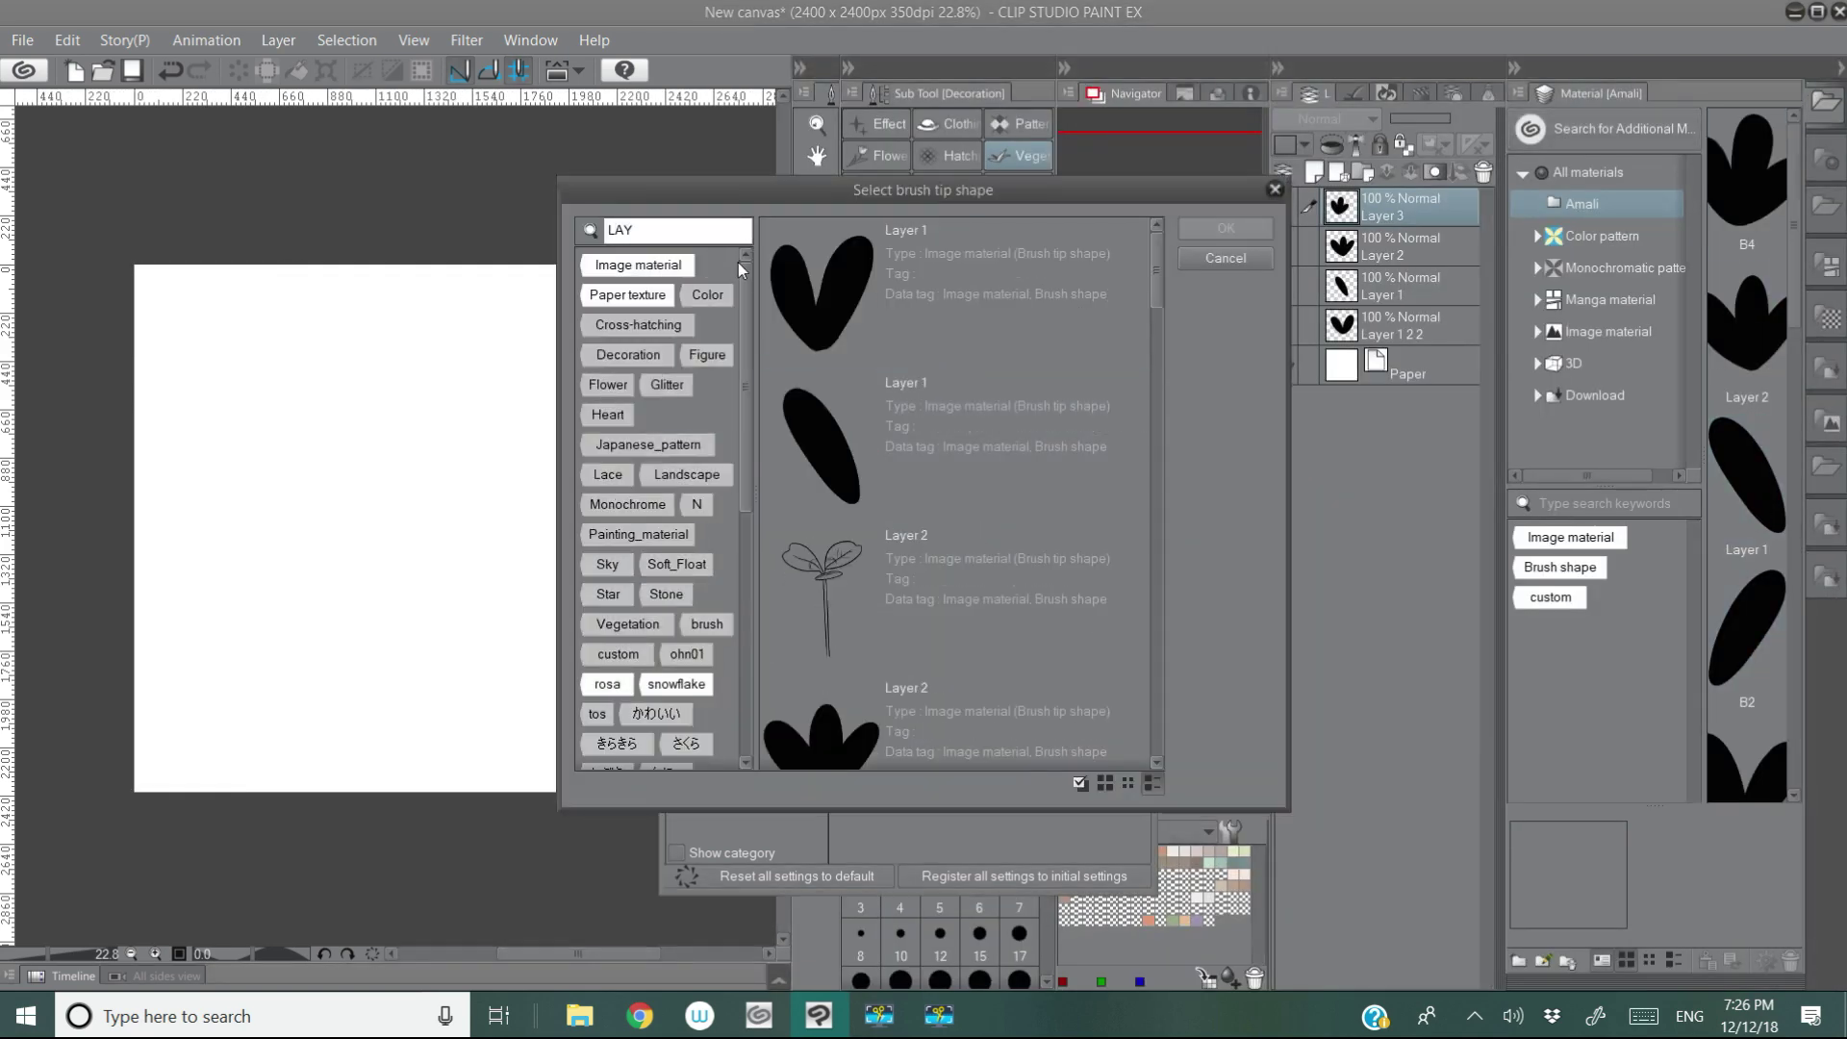
{"action": "left_click", "coordinate": [1010, 439]}
{"action": "left_click", "coordinate": [1224, 228]}
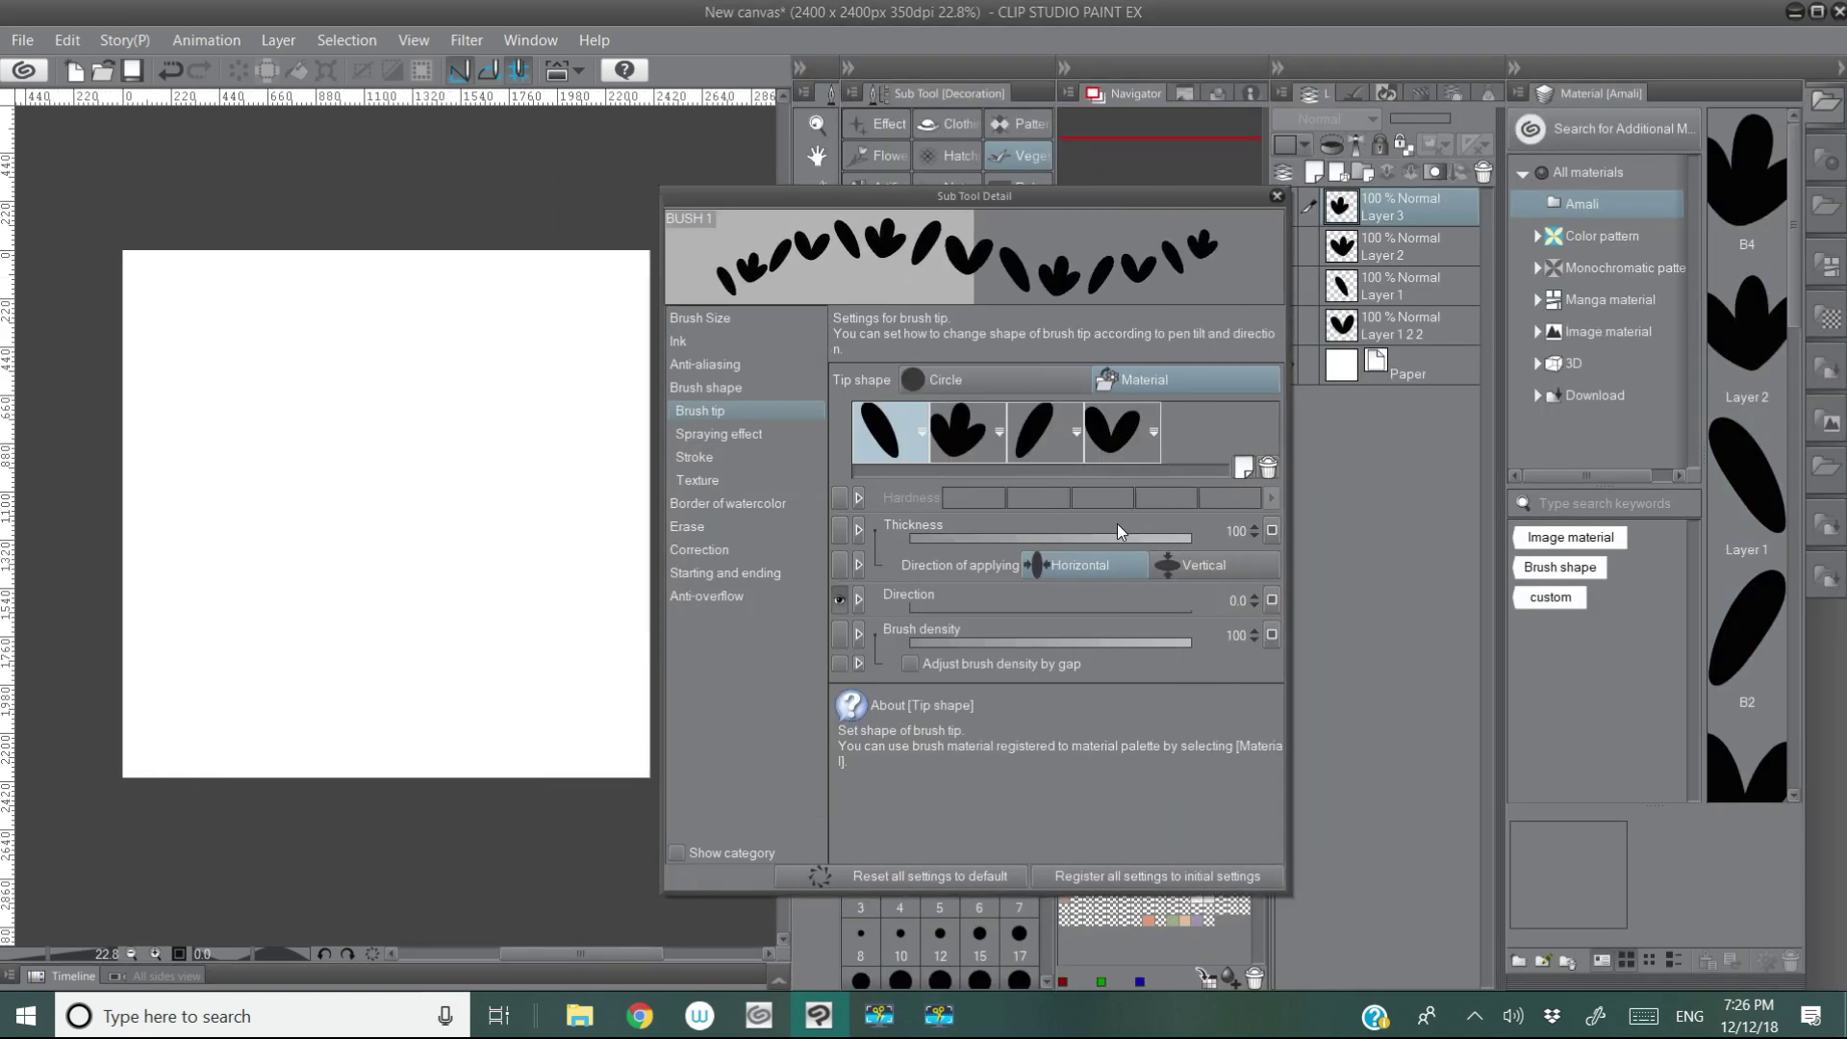
{"action": "left_click_drag", "start_coordinate": [988, 202], "coordinate": [728, 100]}
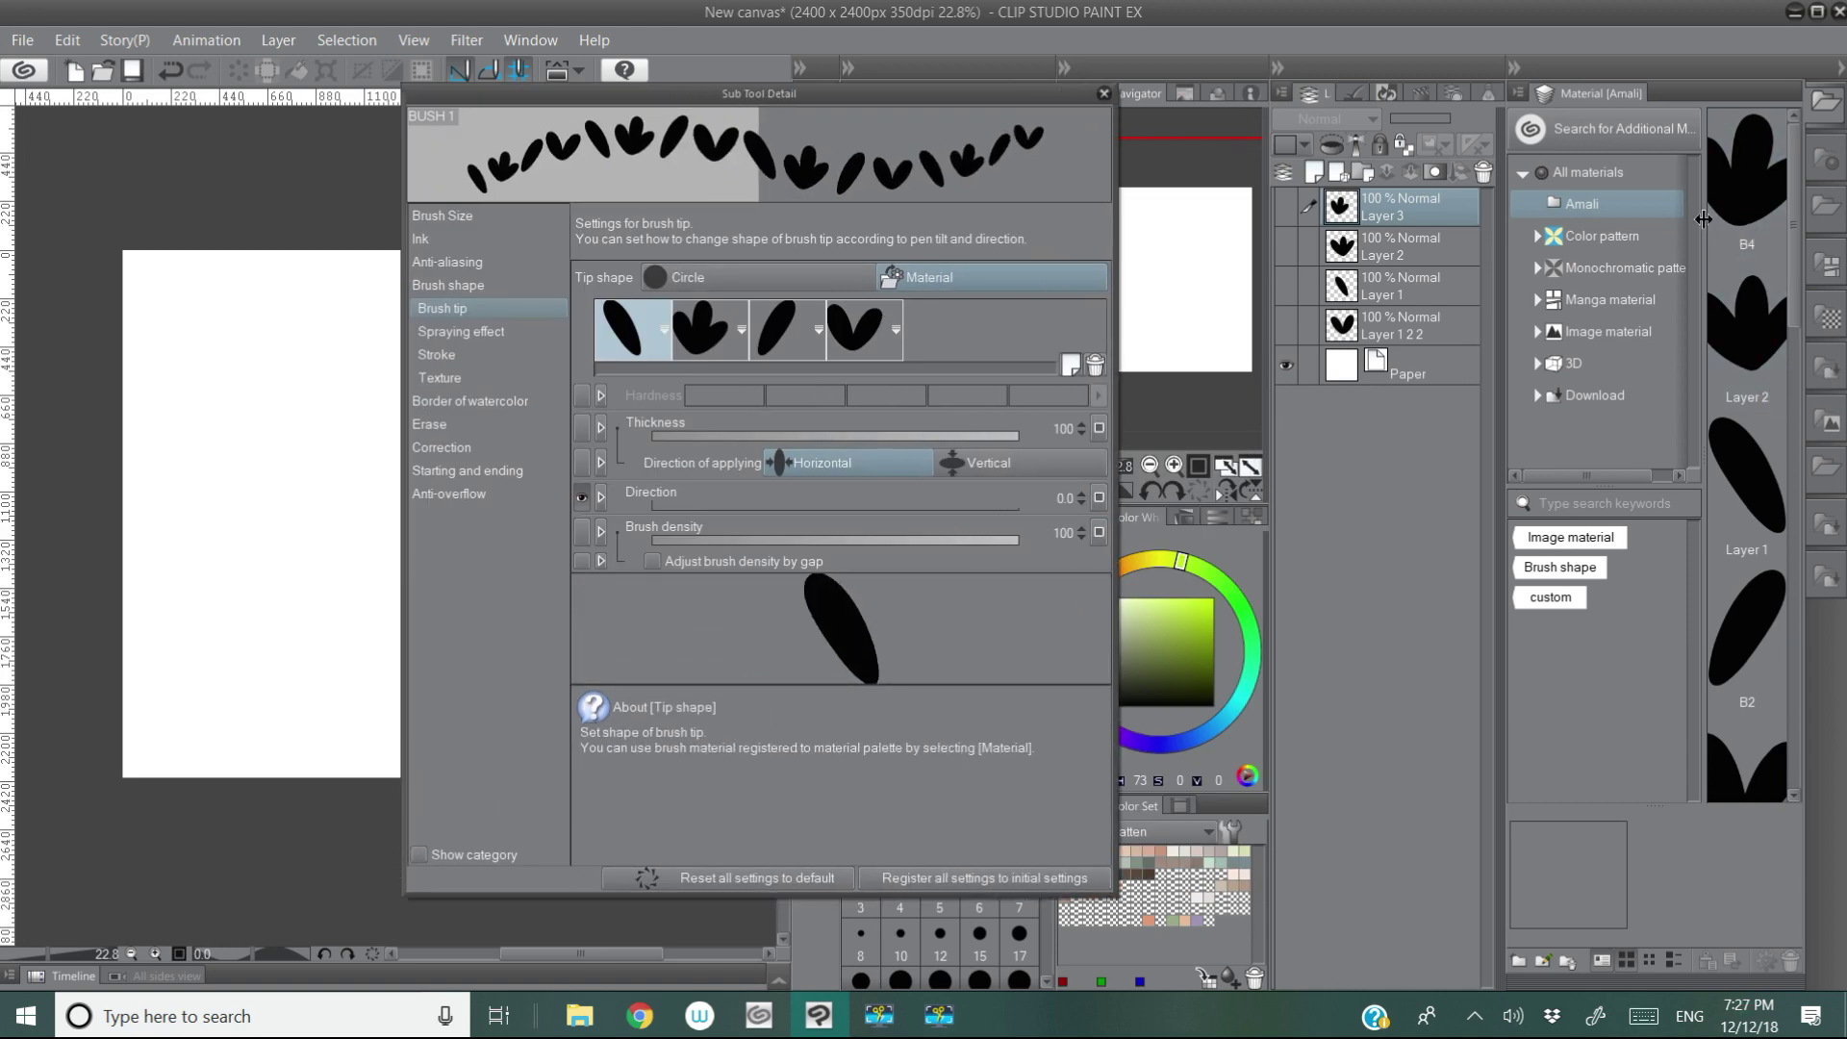
{"action": "left_click", "coordinate": [1069, 364]}
{"action": "left_click", "coordinate": [866, 282]}
{"action": "left_click", "coordinate": [1220, 226]}
Step: Remove the first tip, add one more leaf tip, and reorder the tips
{"action": "left_click", "coordinate": [1093, 366]}
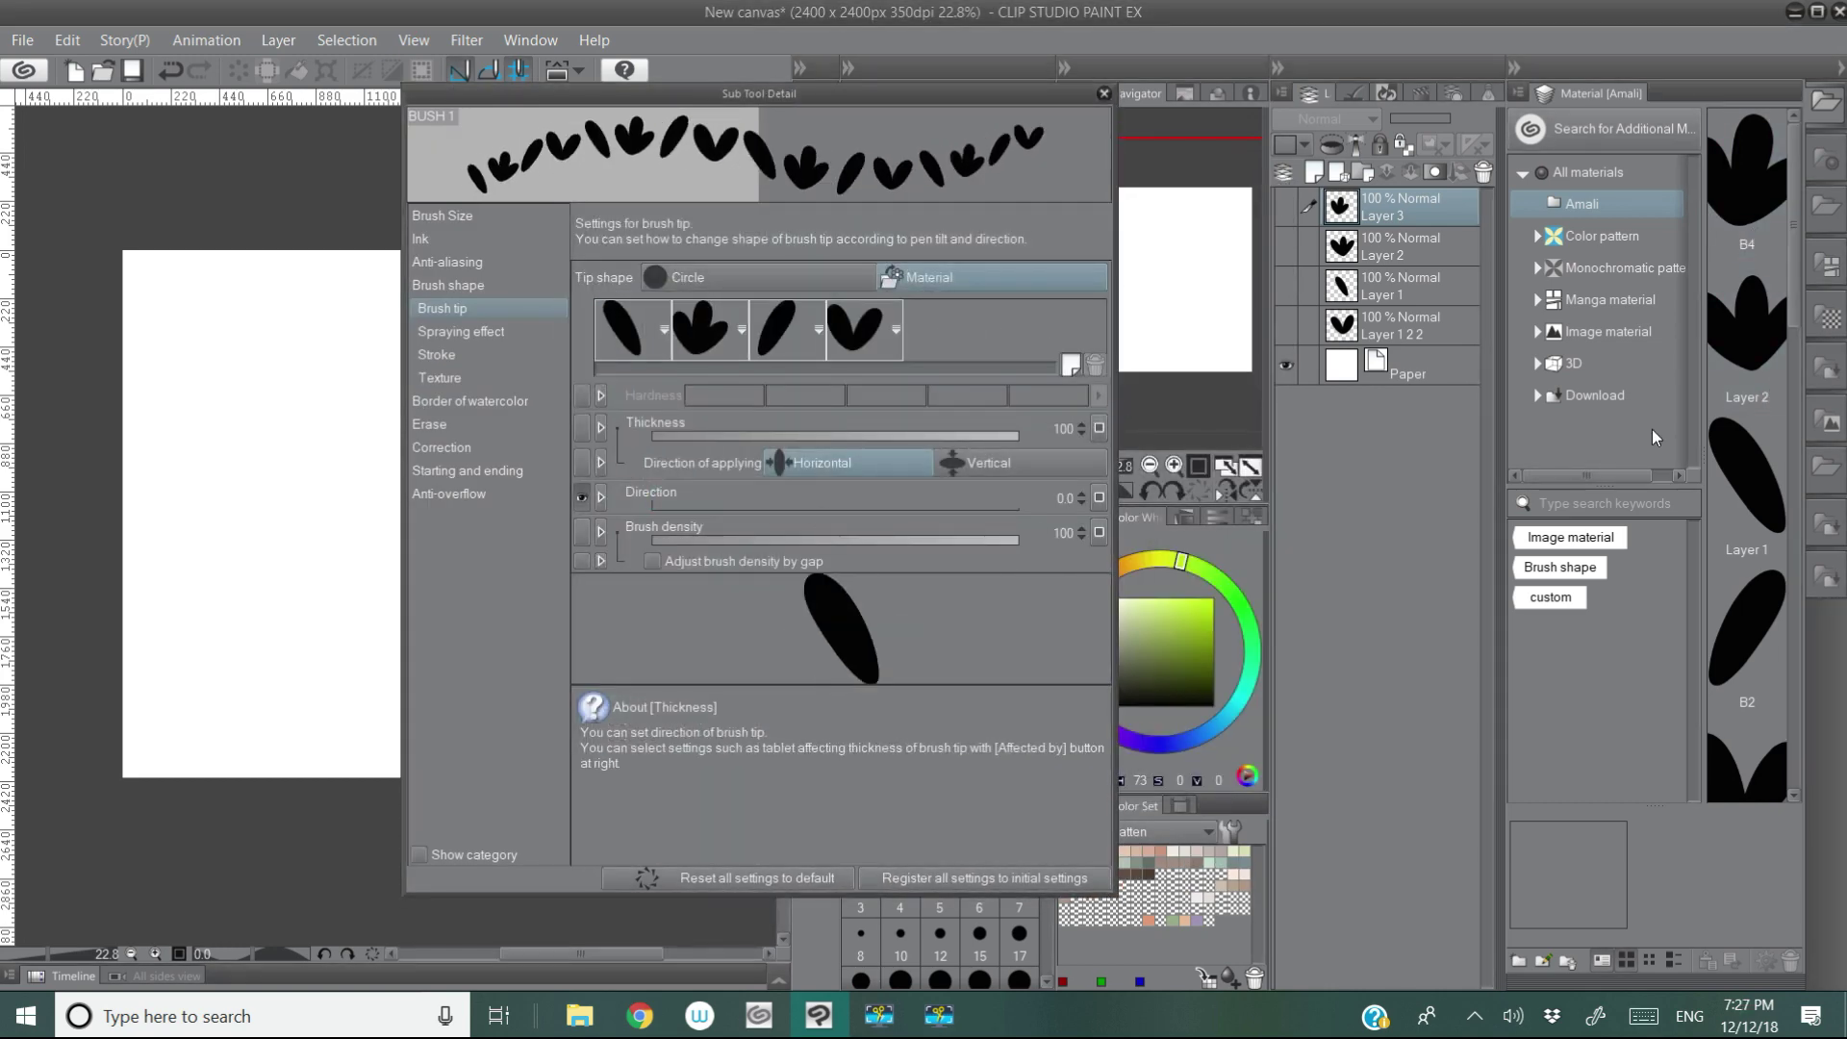
{"action": "left_click", "coordinate": [1069, 365]}
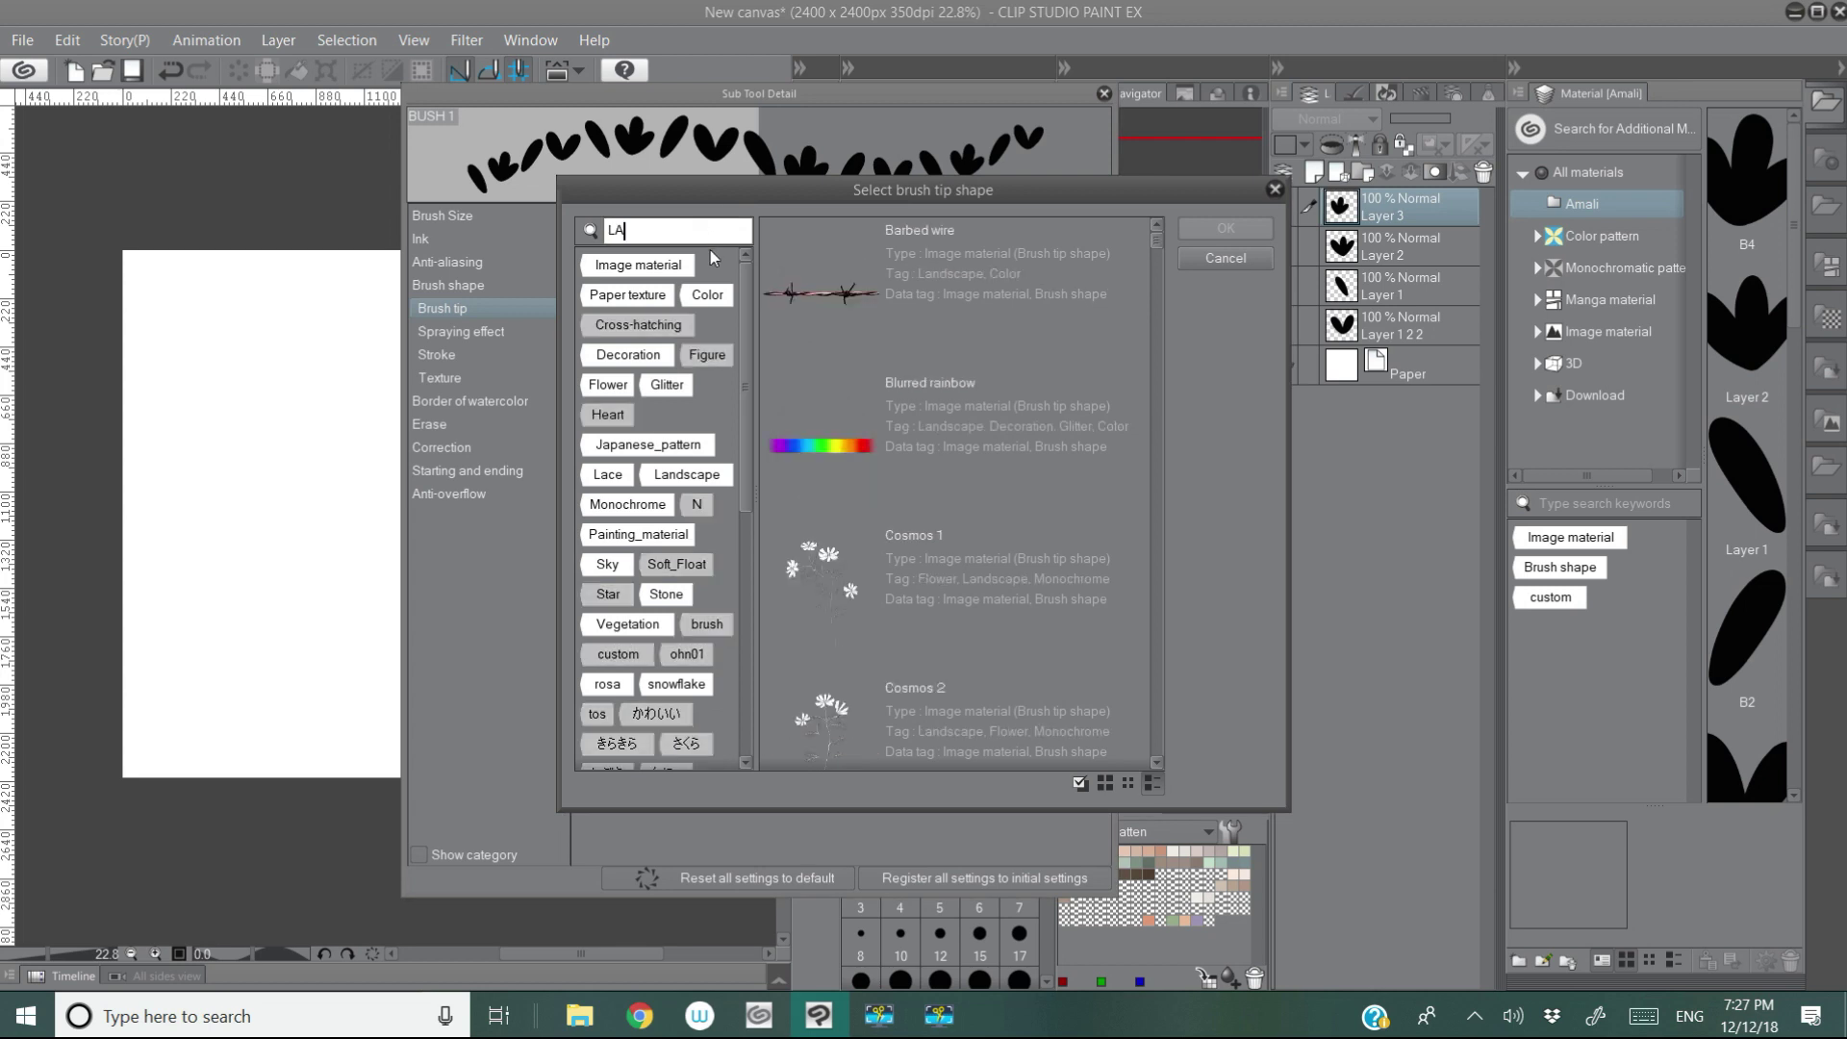
{"action": "left_click", "coordinate": [982, 599]}
{"action": "left_click", "coordinate": [1224, 231]}
{"action": "left_click_drag", "start_coordinate": [786, 329], "coordinate": [896, 360]}
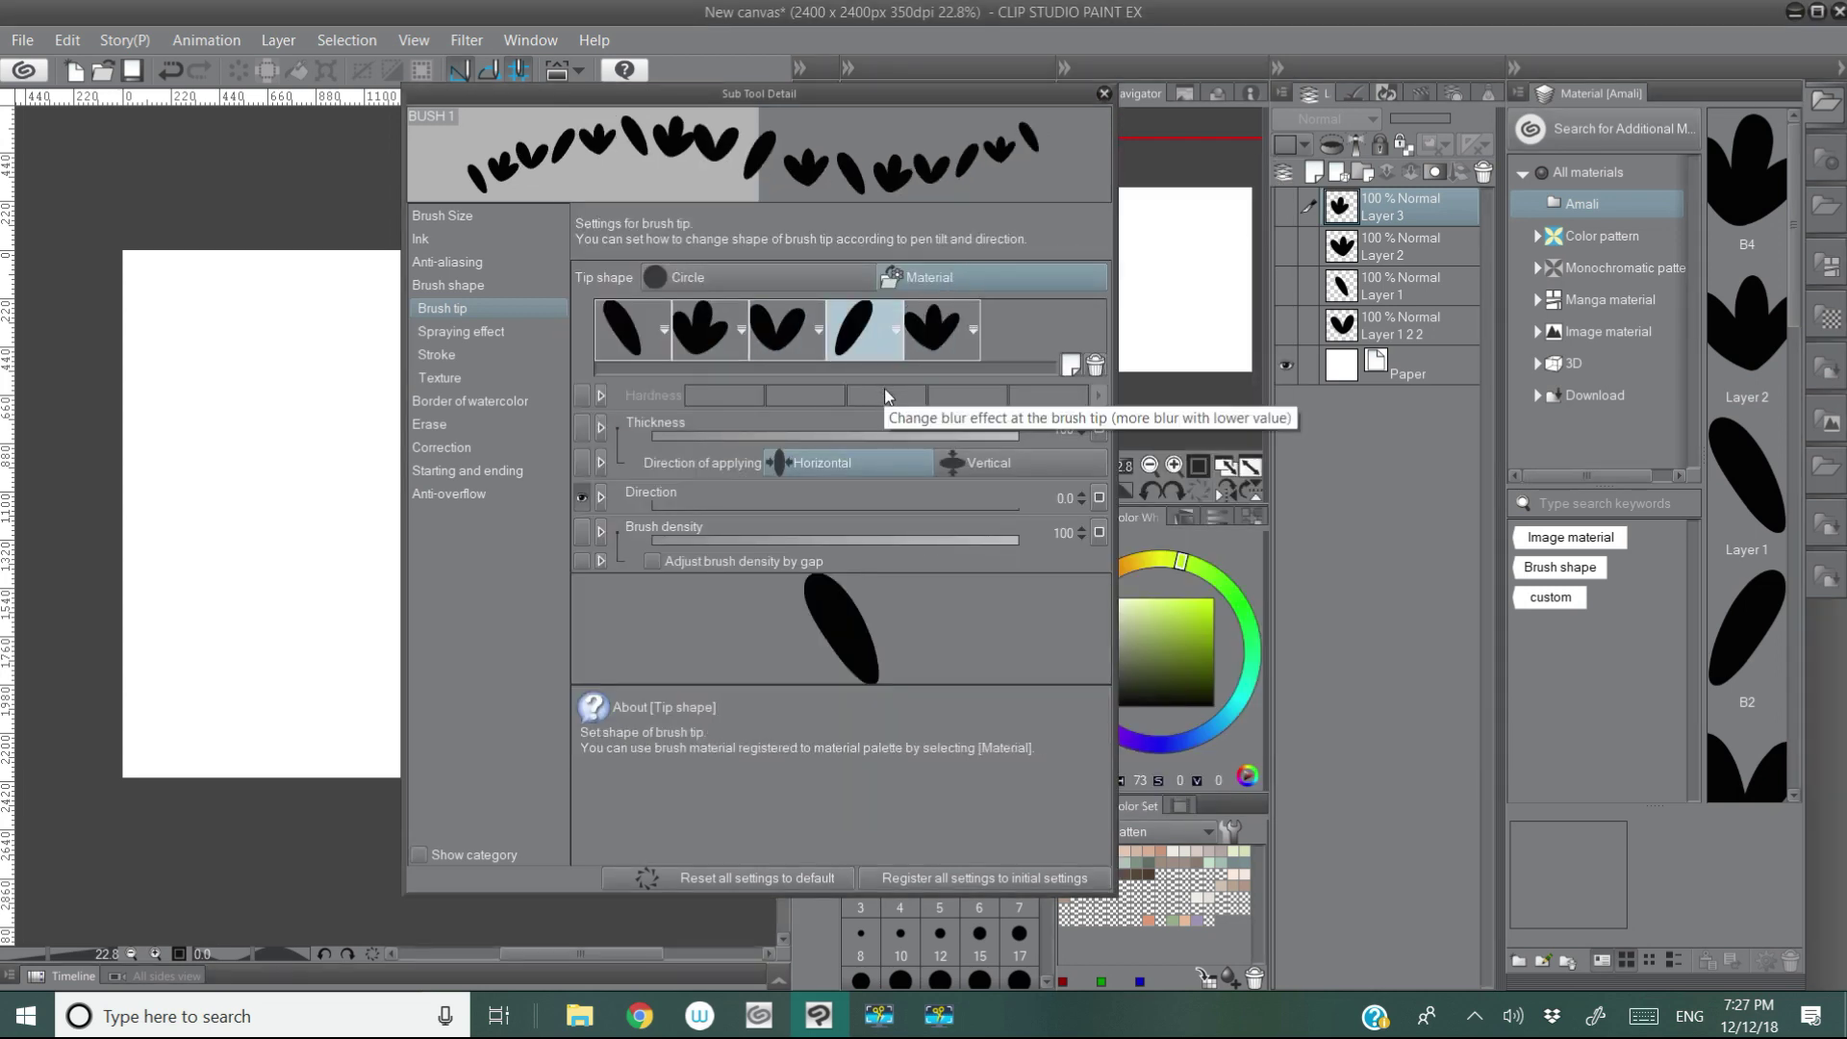
Step: Enable the spraying effect, enlarge the particle size, and trial particle density values
{"action": "left_click", "coordinate": [503, 330]}
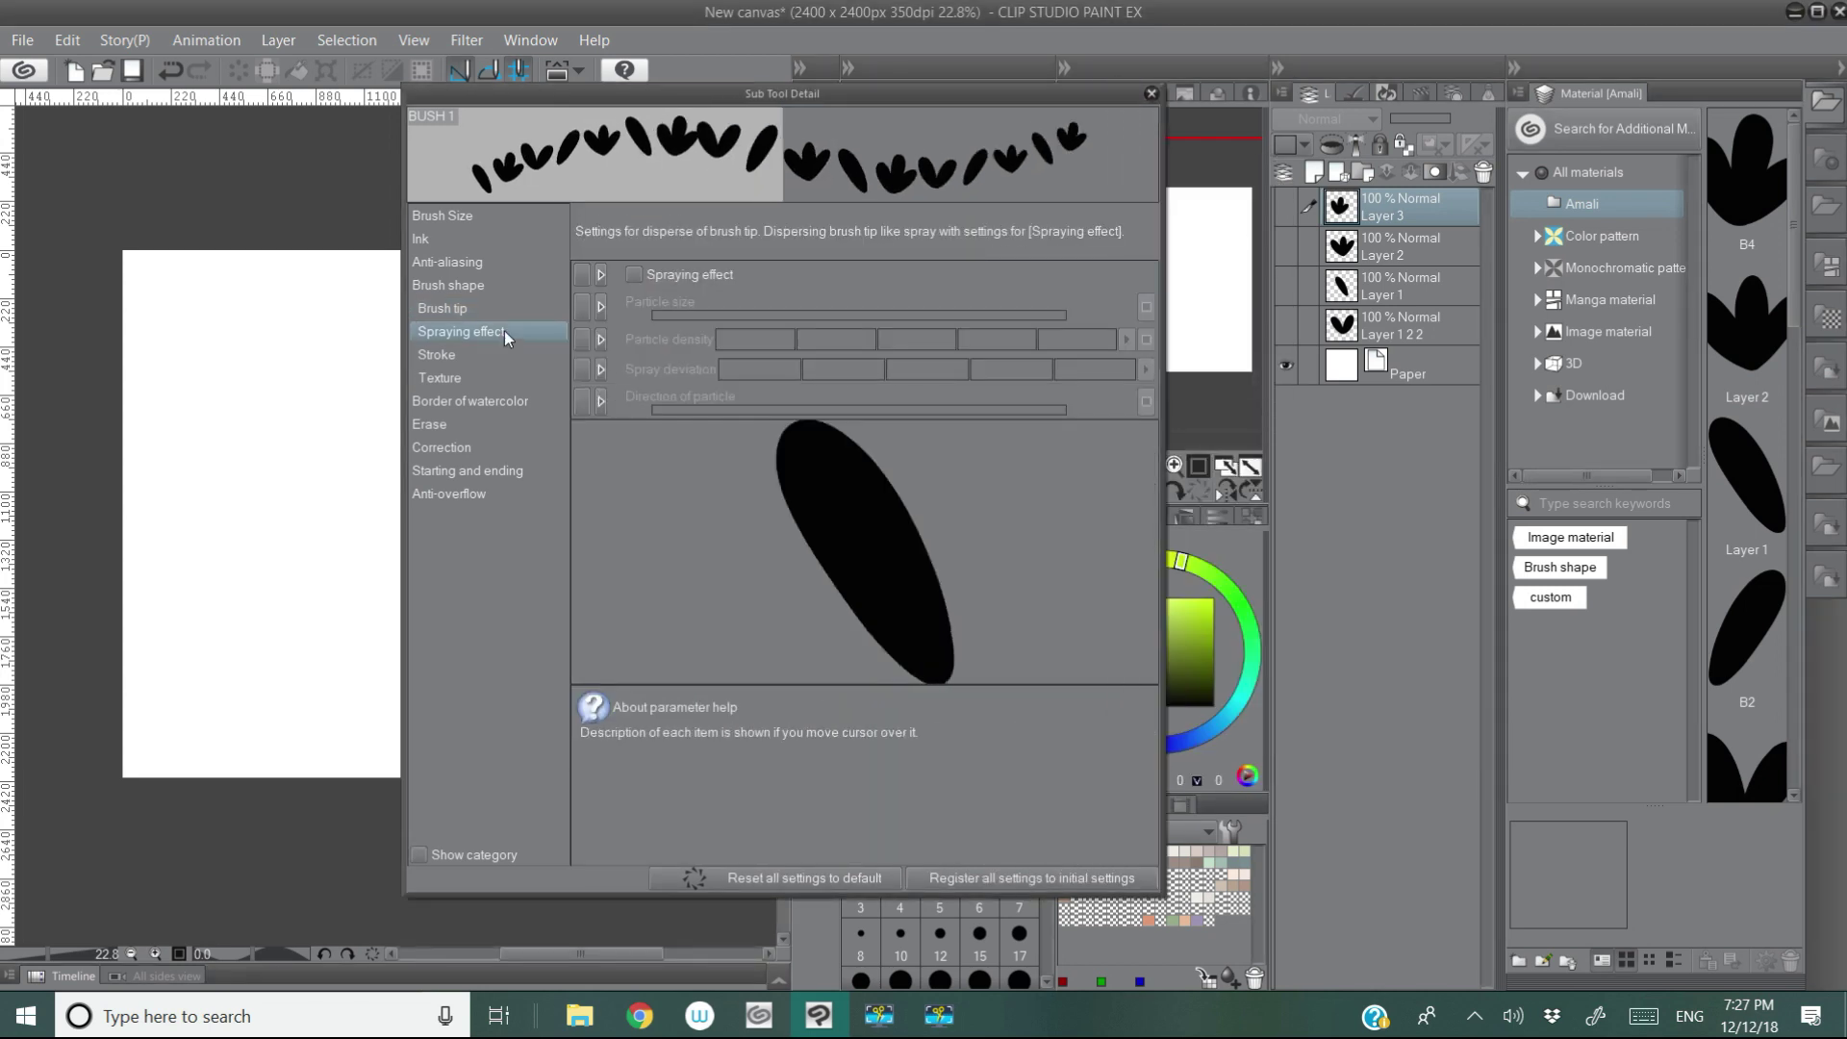
{"action": "left_click", "coordinate": [637, 275]}
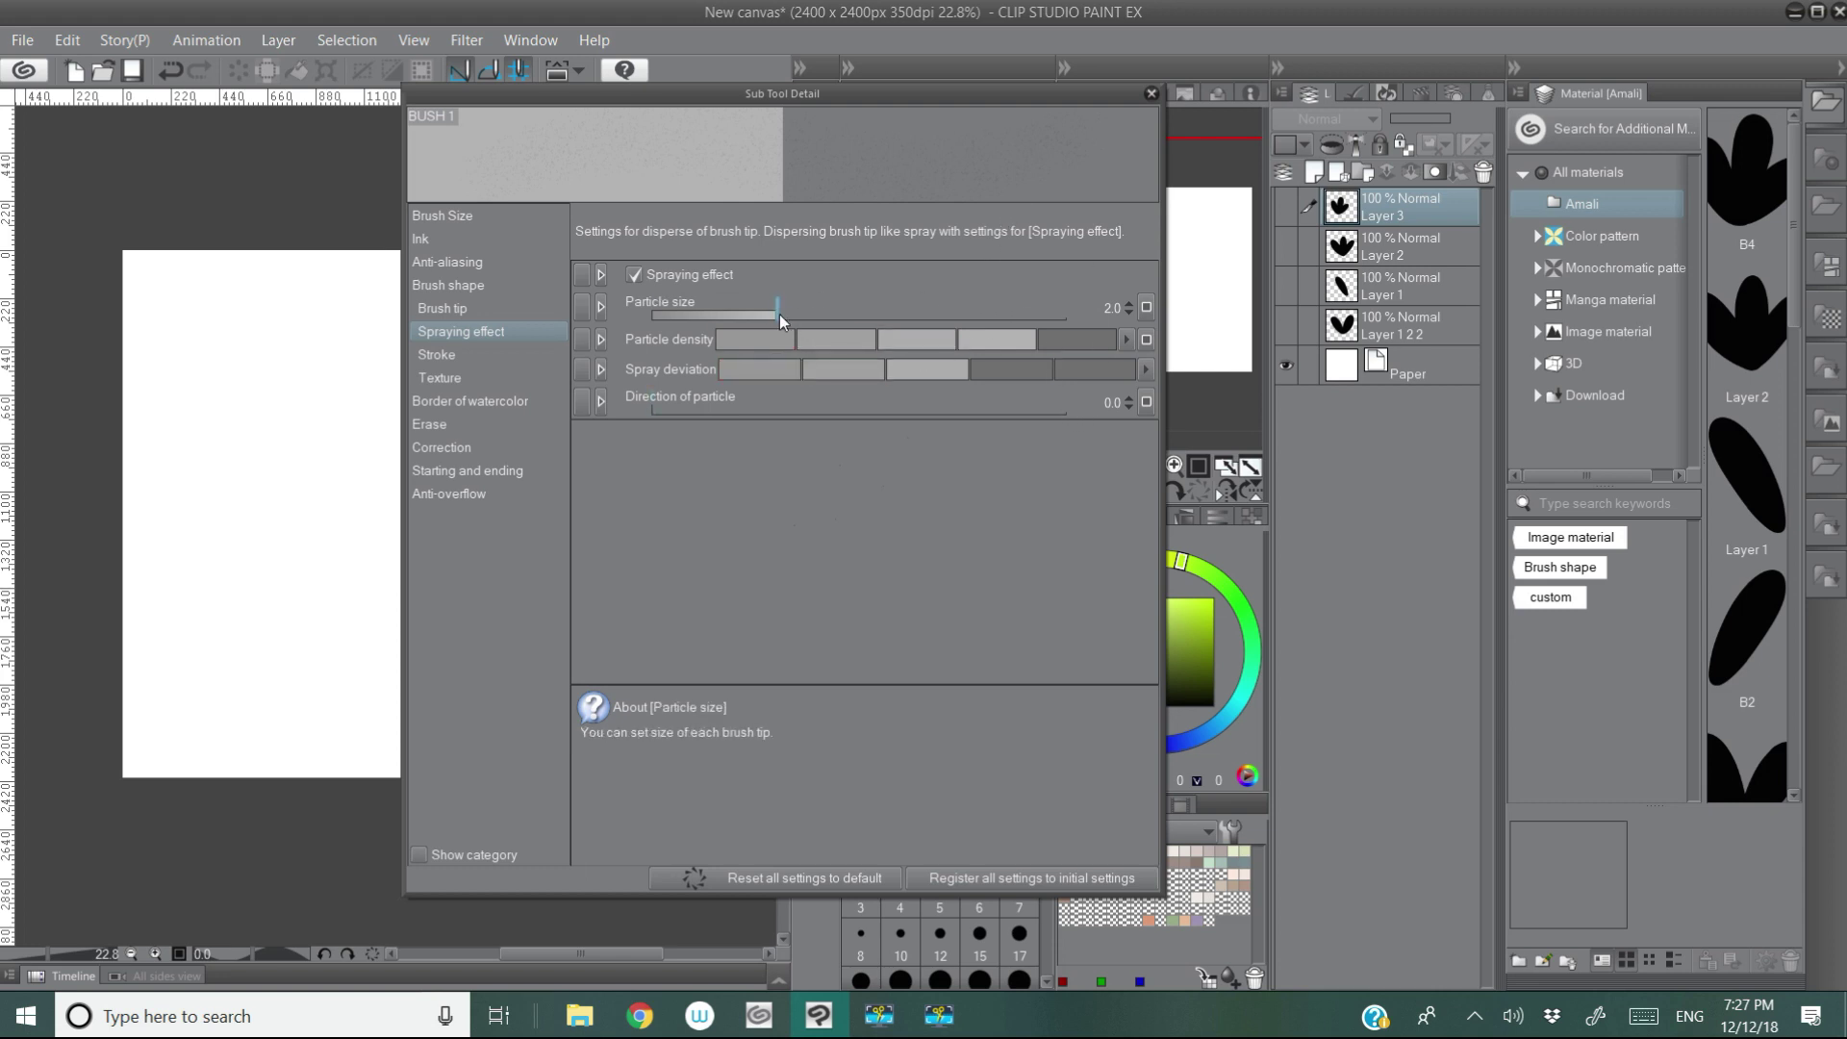
{"action": "left_click_drag", "start_coordinate": [779, 313], "coordinate": [999, 315]}
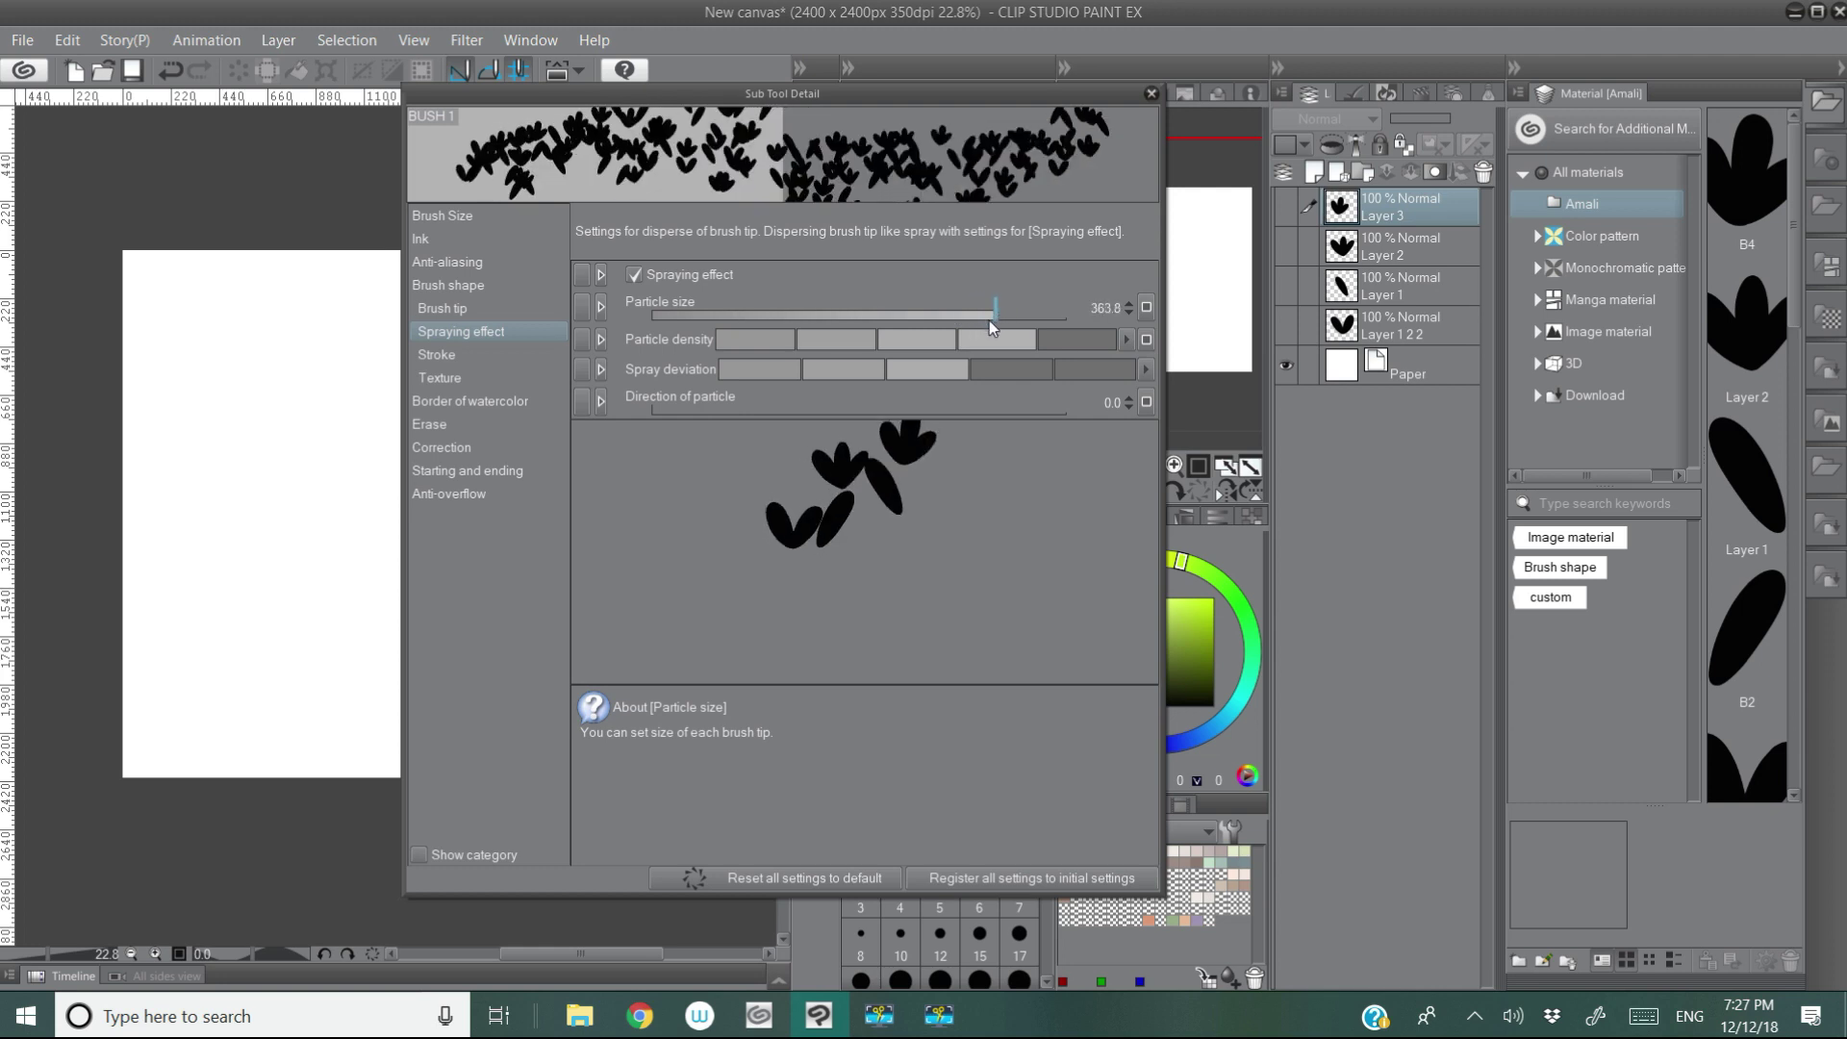
{"action": "left_click", "coordinate": [883, 342]}
{"action": "left_click", "coordinate": [865, 339]}
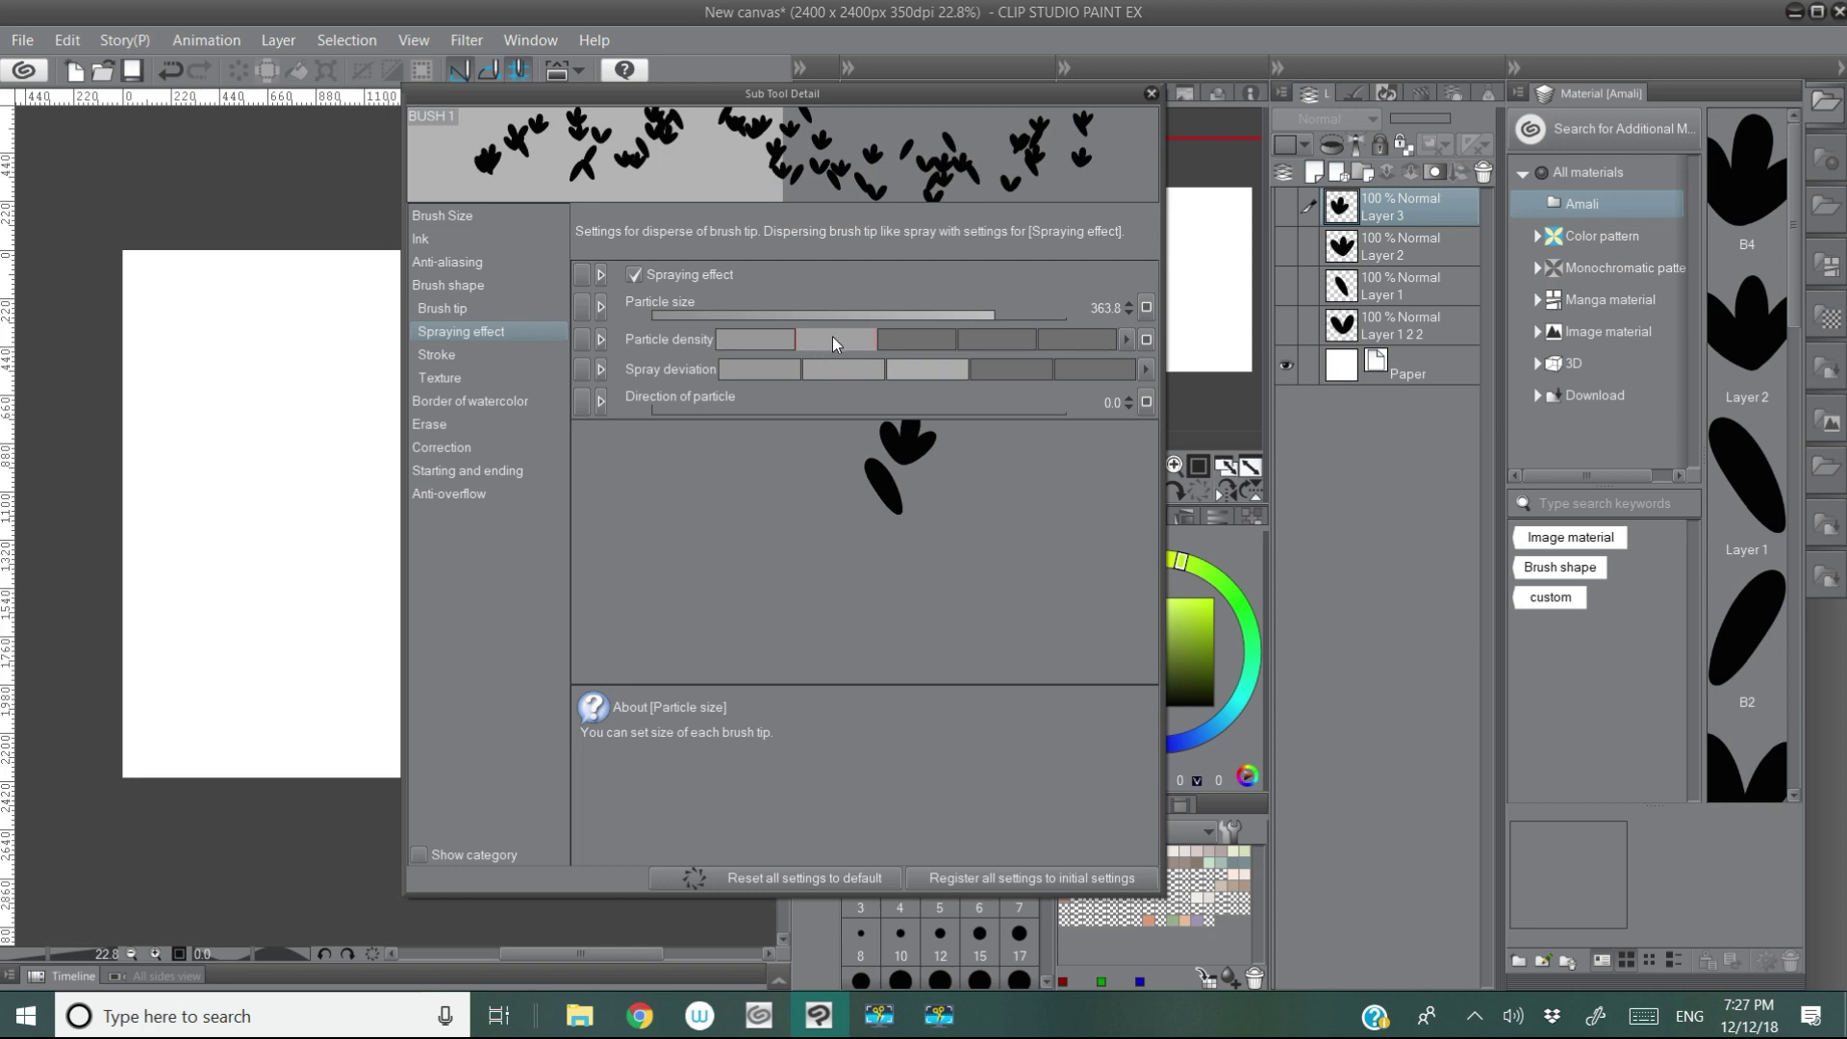
{"action": "left_click", "coordinate": [911, 334]}
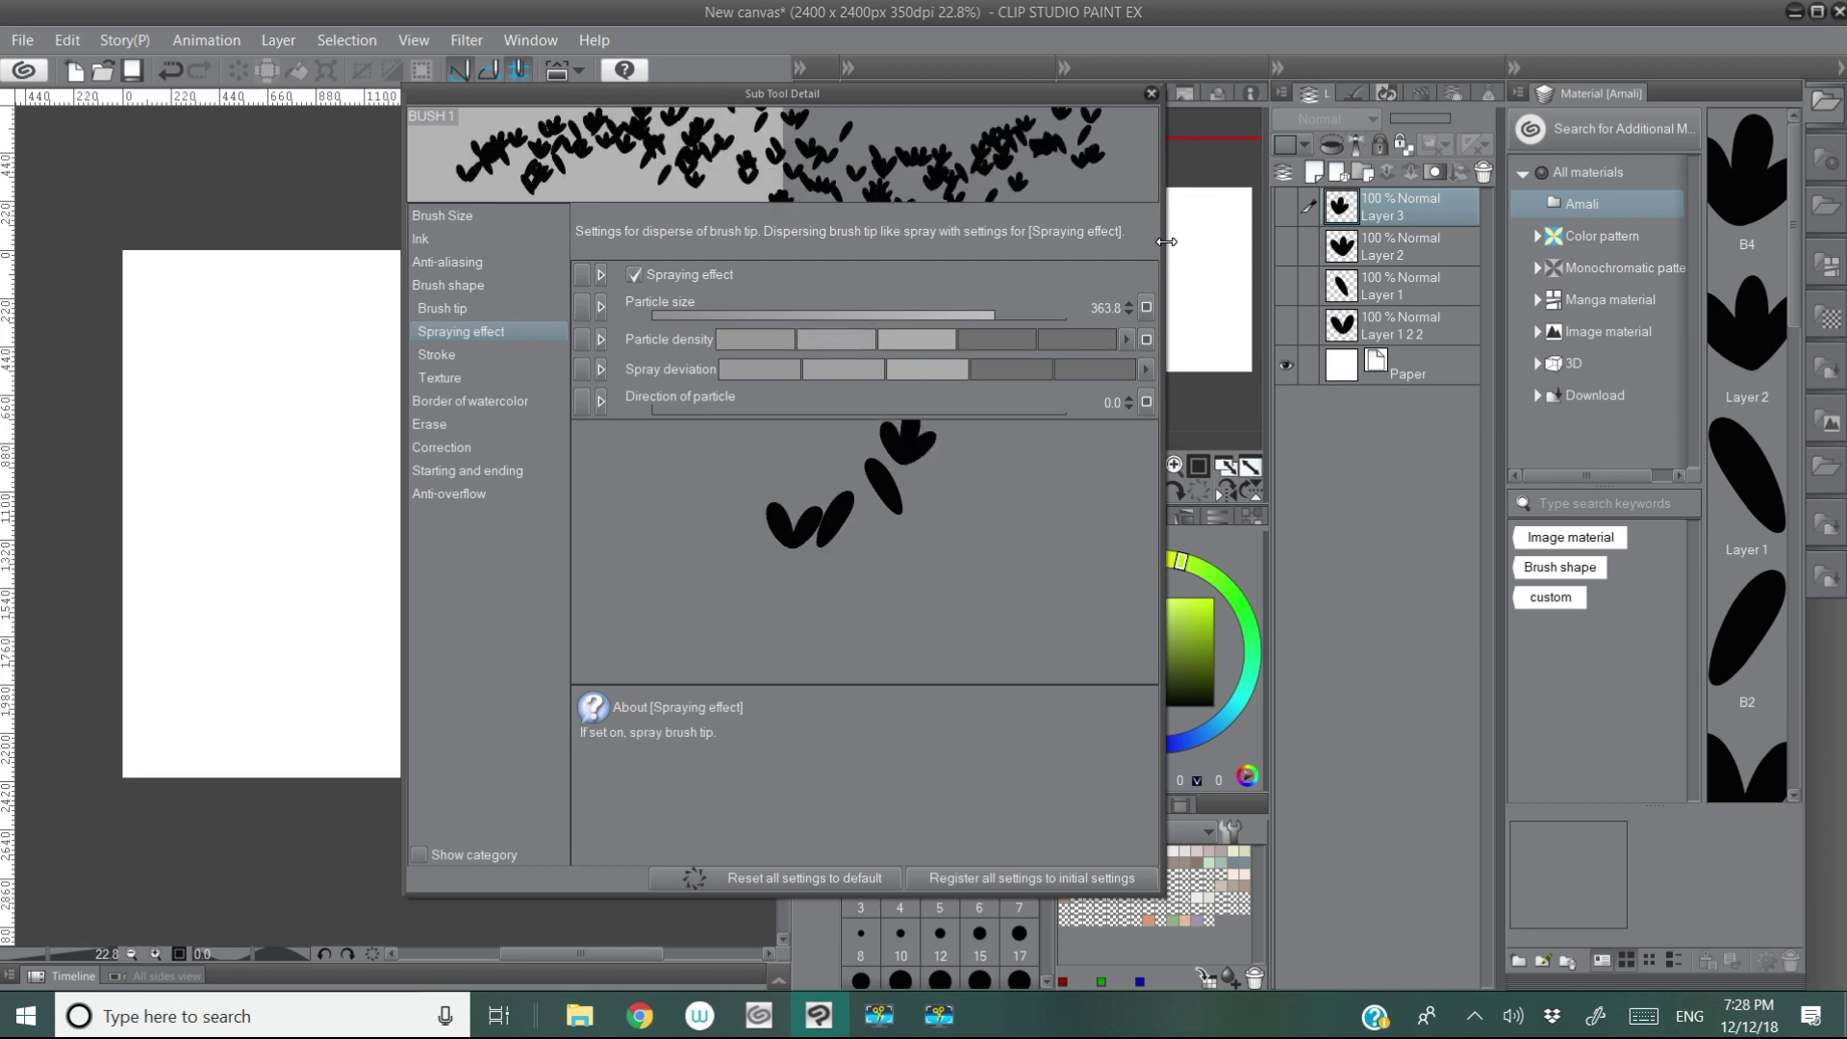
Step: Lower the spray deviation and reduce particle size to about 258.9
{"action": "left_click_drag", "start_coordinate": [1167, 242], "coordinate": [898, 242]}
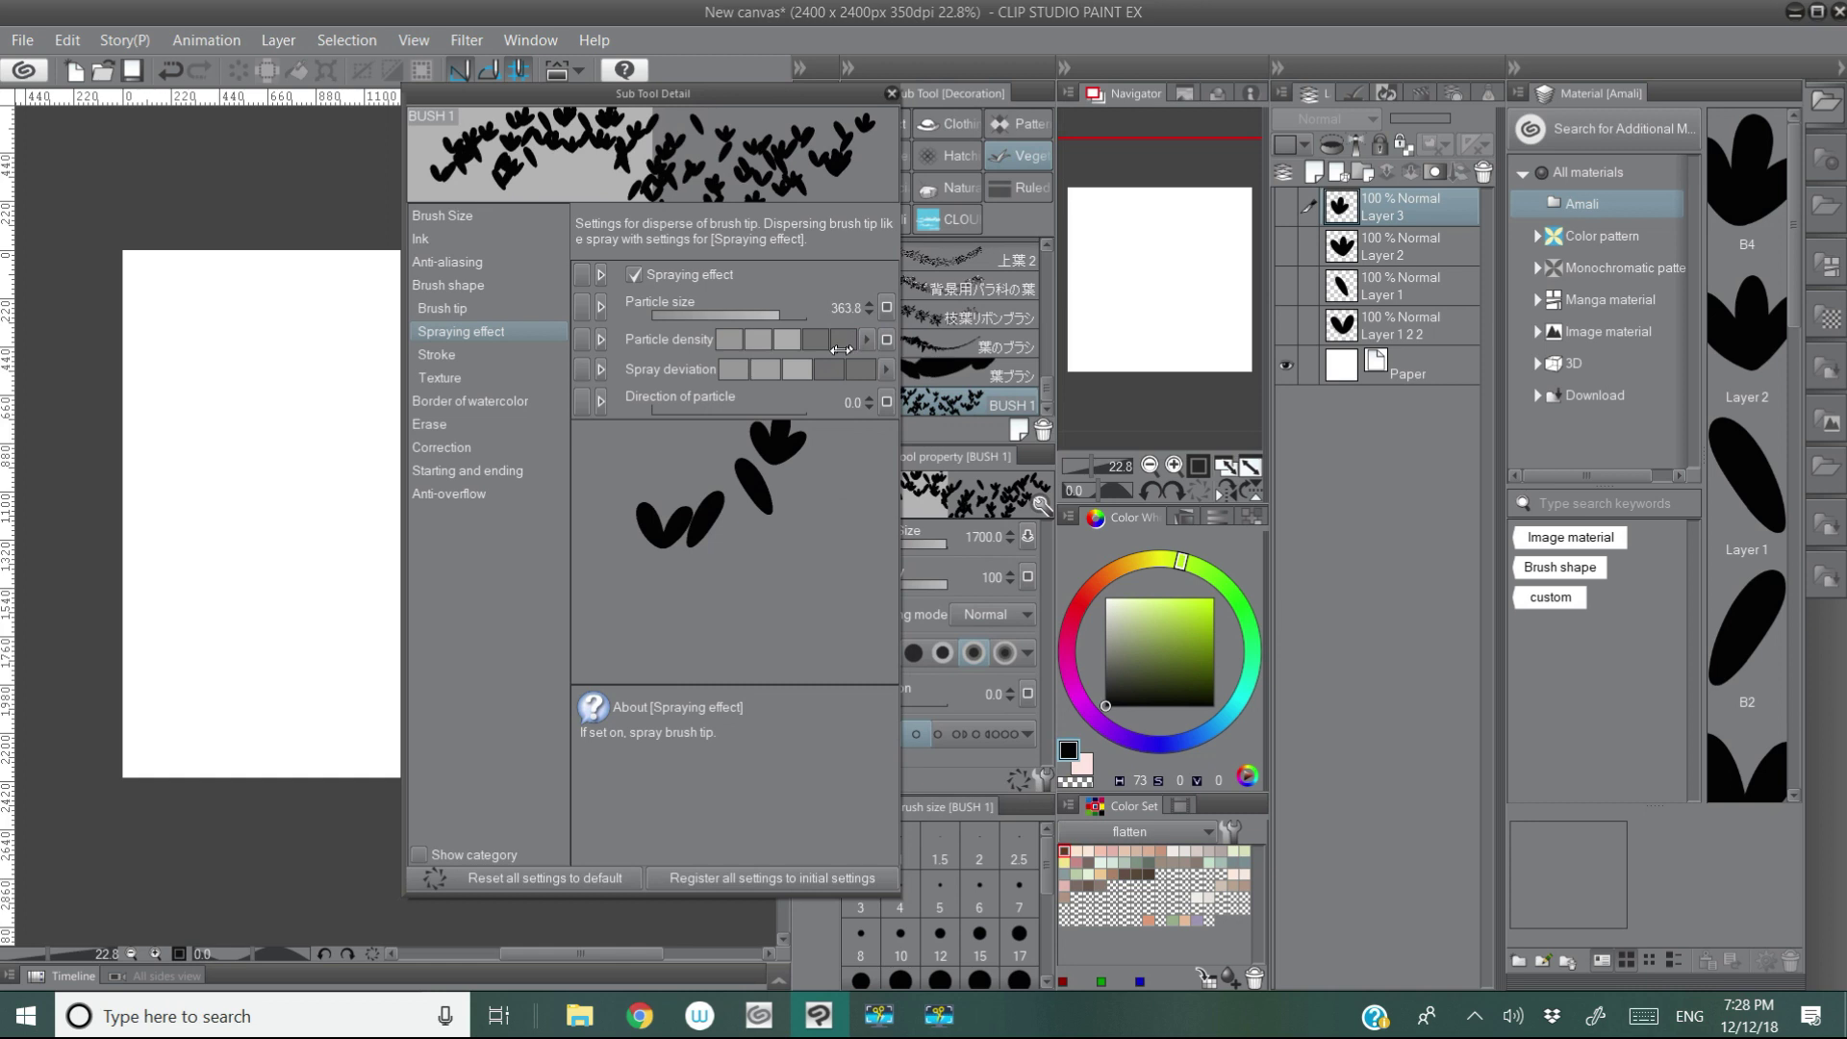
{"action": "left_click", "coordinate": [747, 372]}
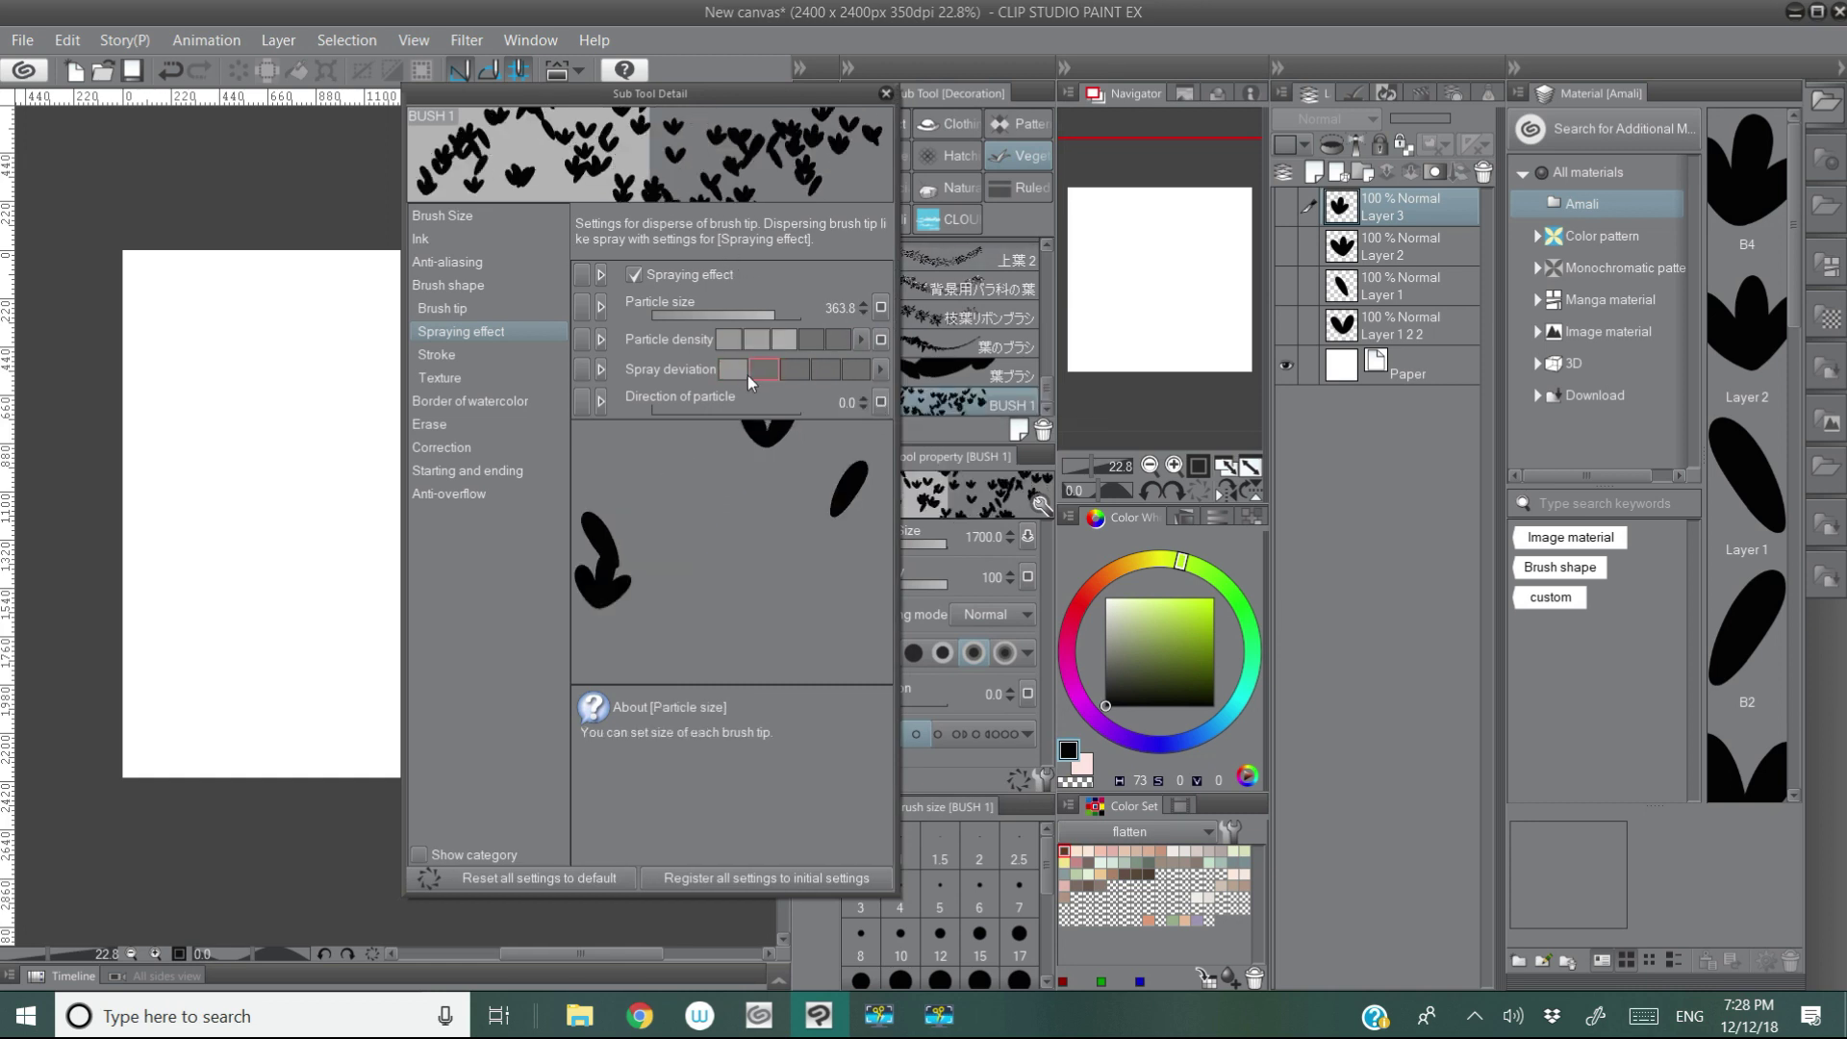
{"action": "left_click", "coordinate": [765, 373]}
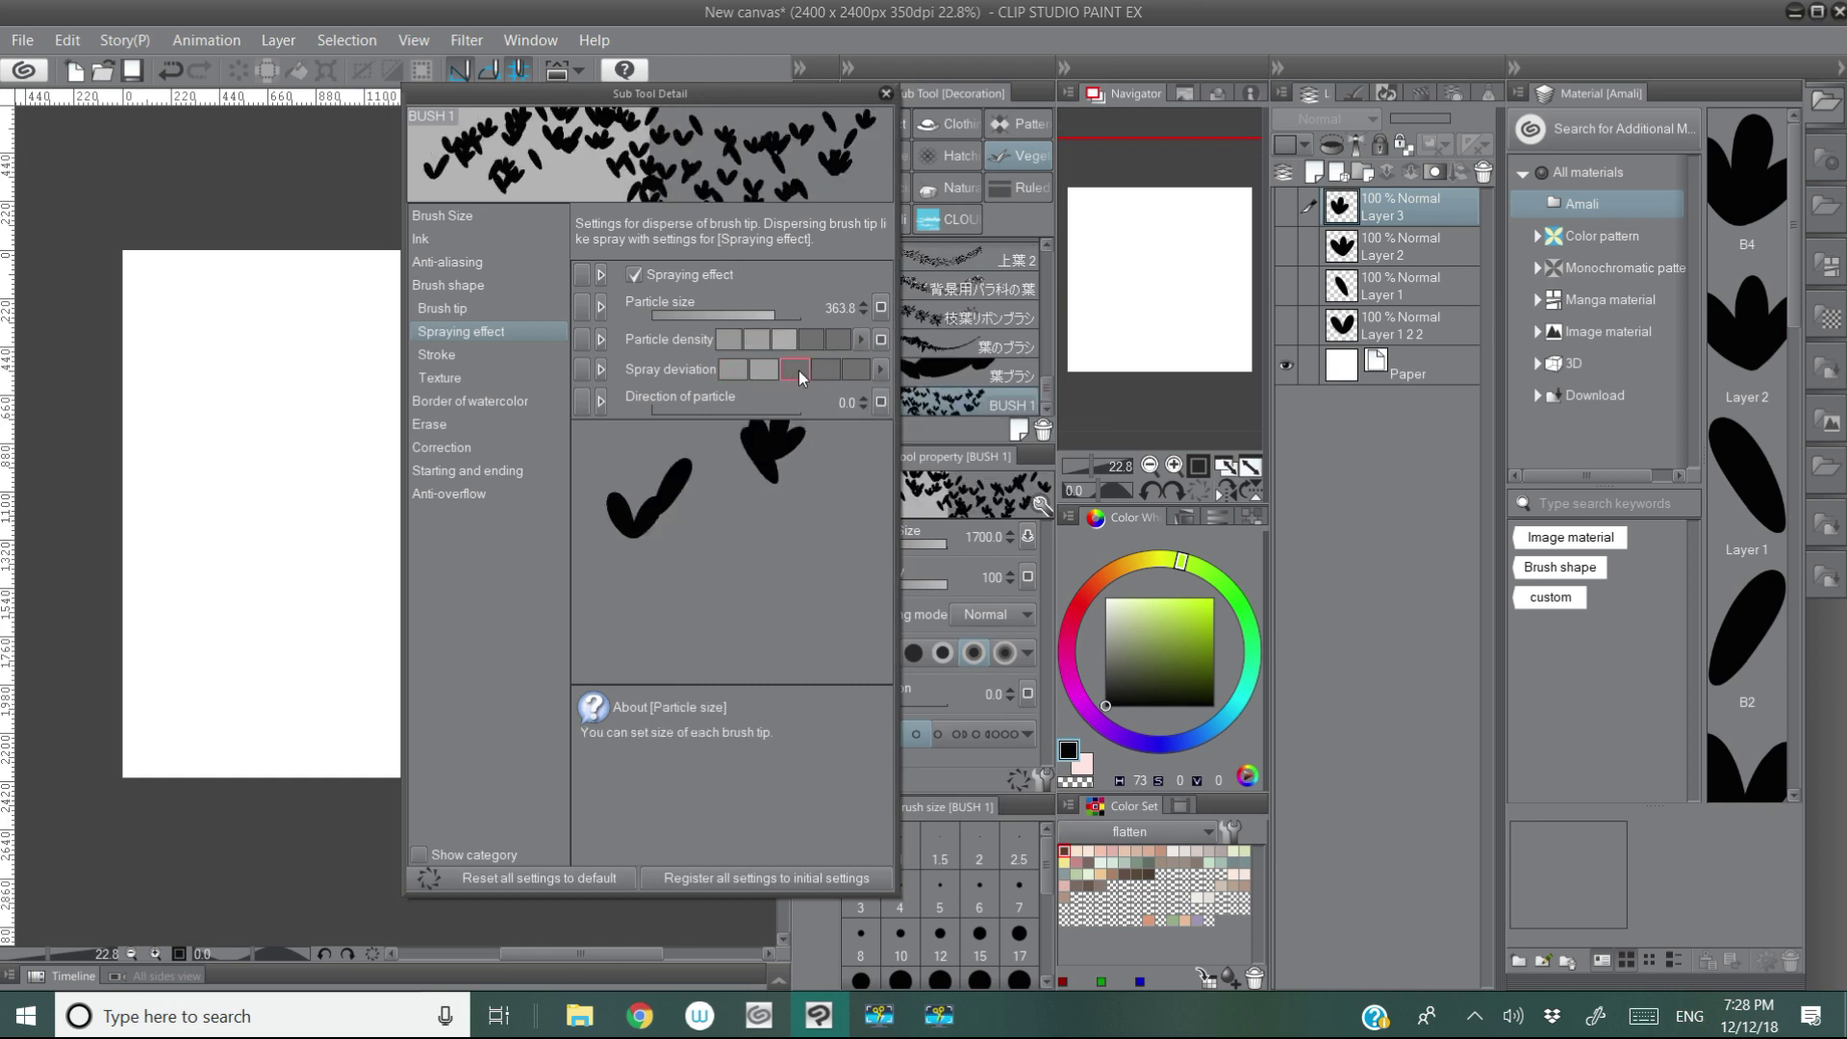
{"action": "left_click", "coordinate": [793, 370]}
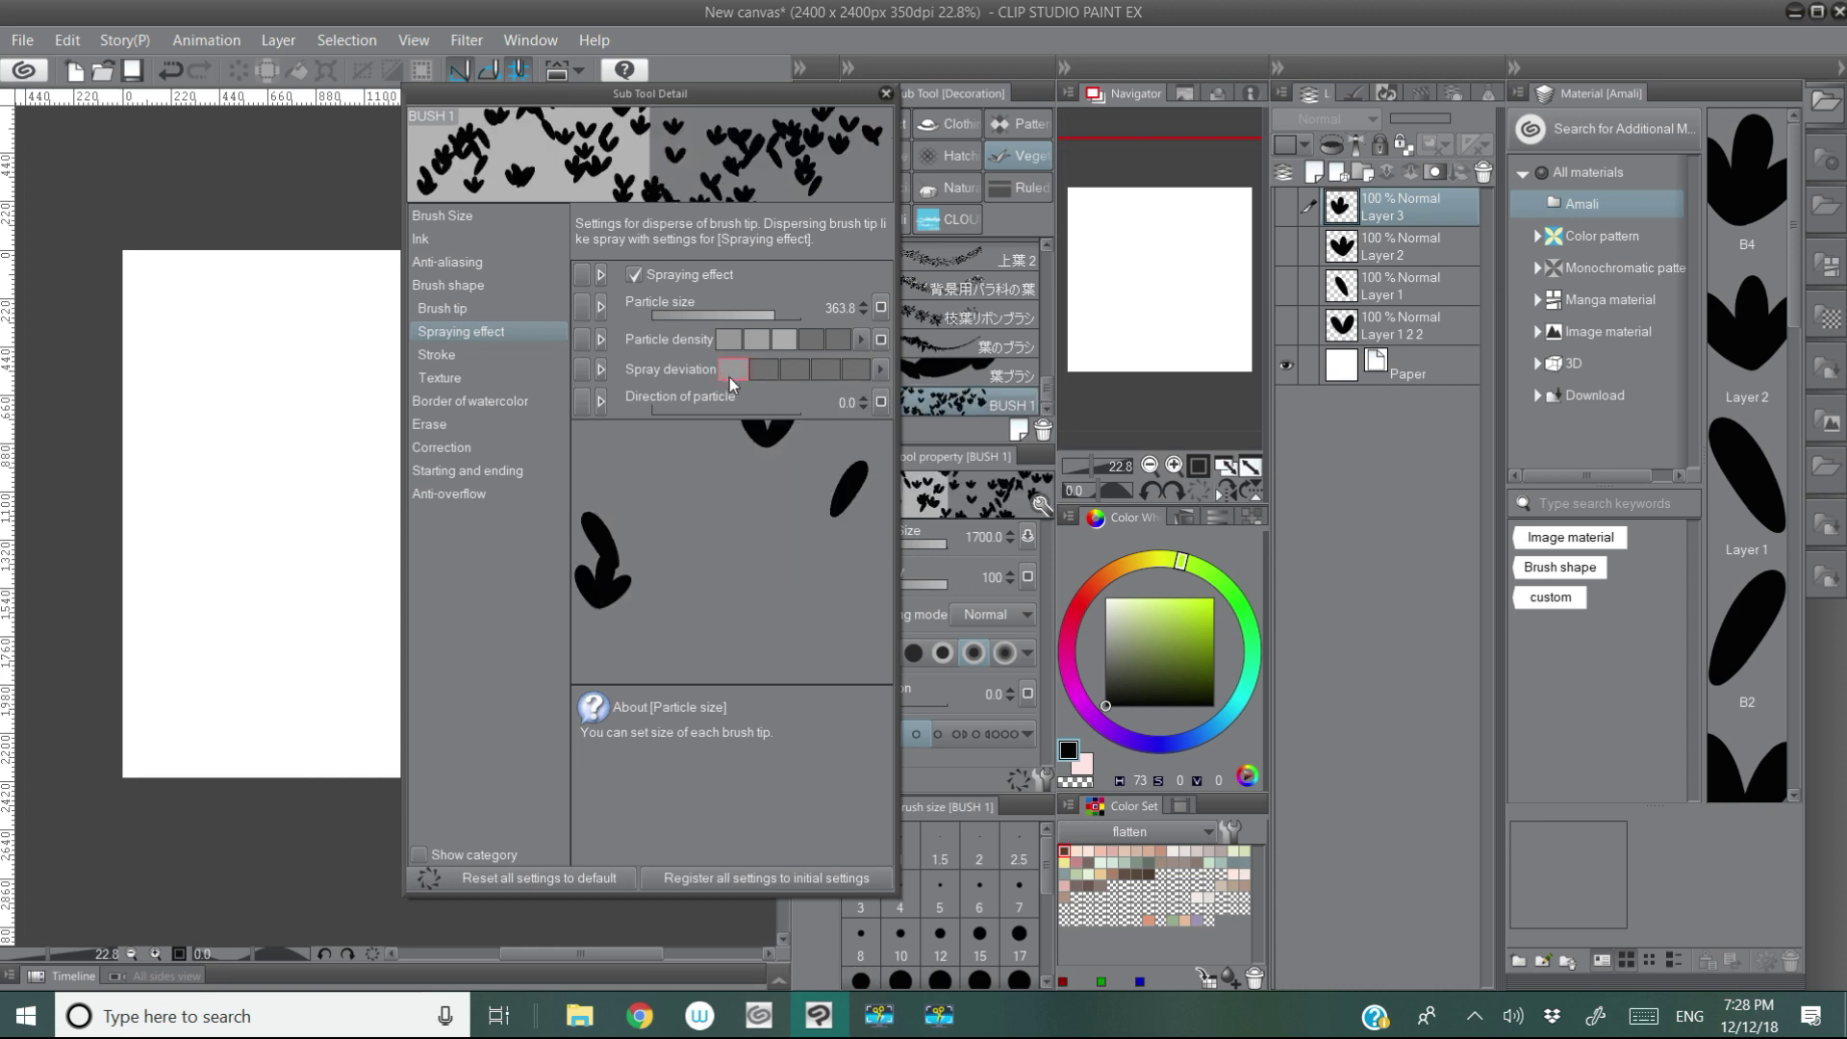
{"action": "left_click", "coordinate": [789, 378]}
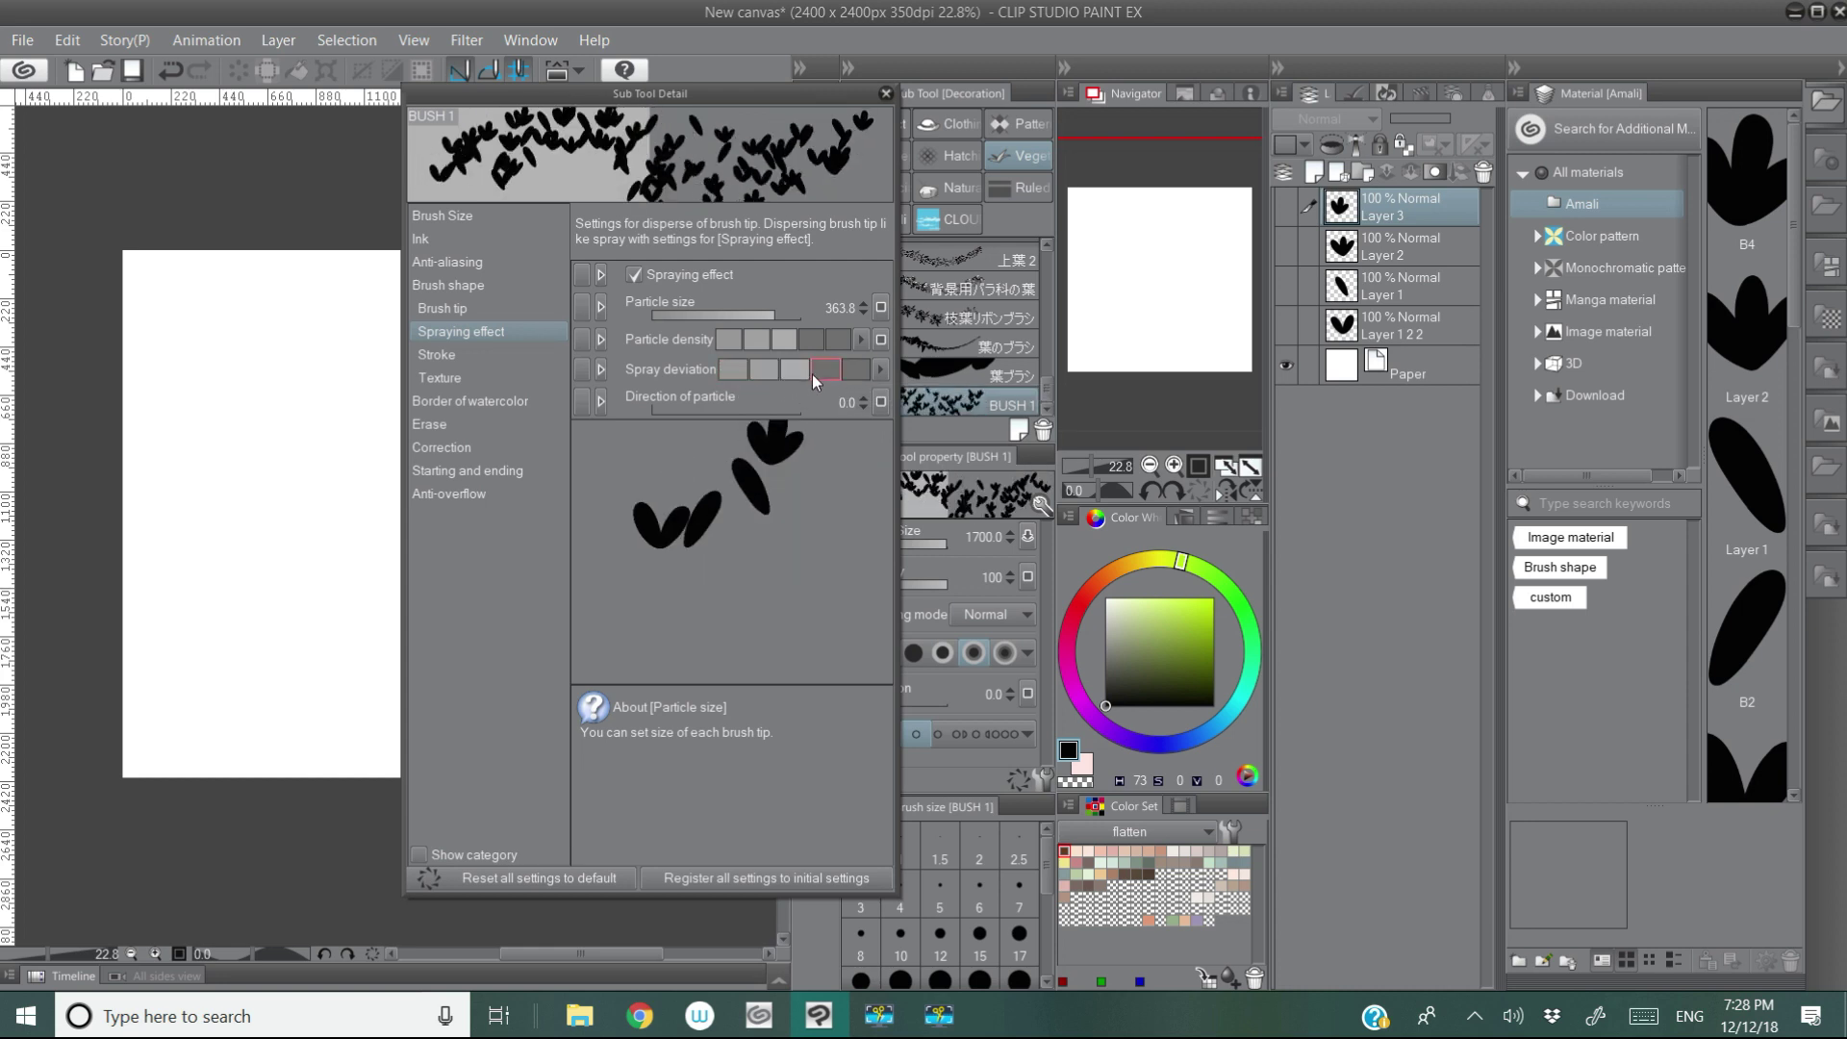
{"action": "left_click", "coordinate": [757, 371]}
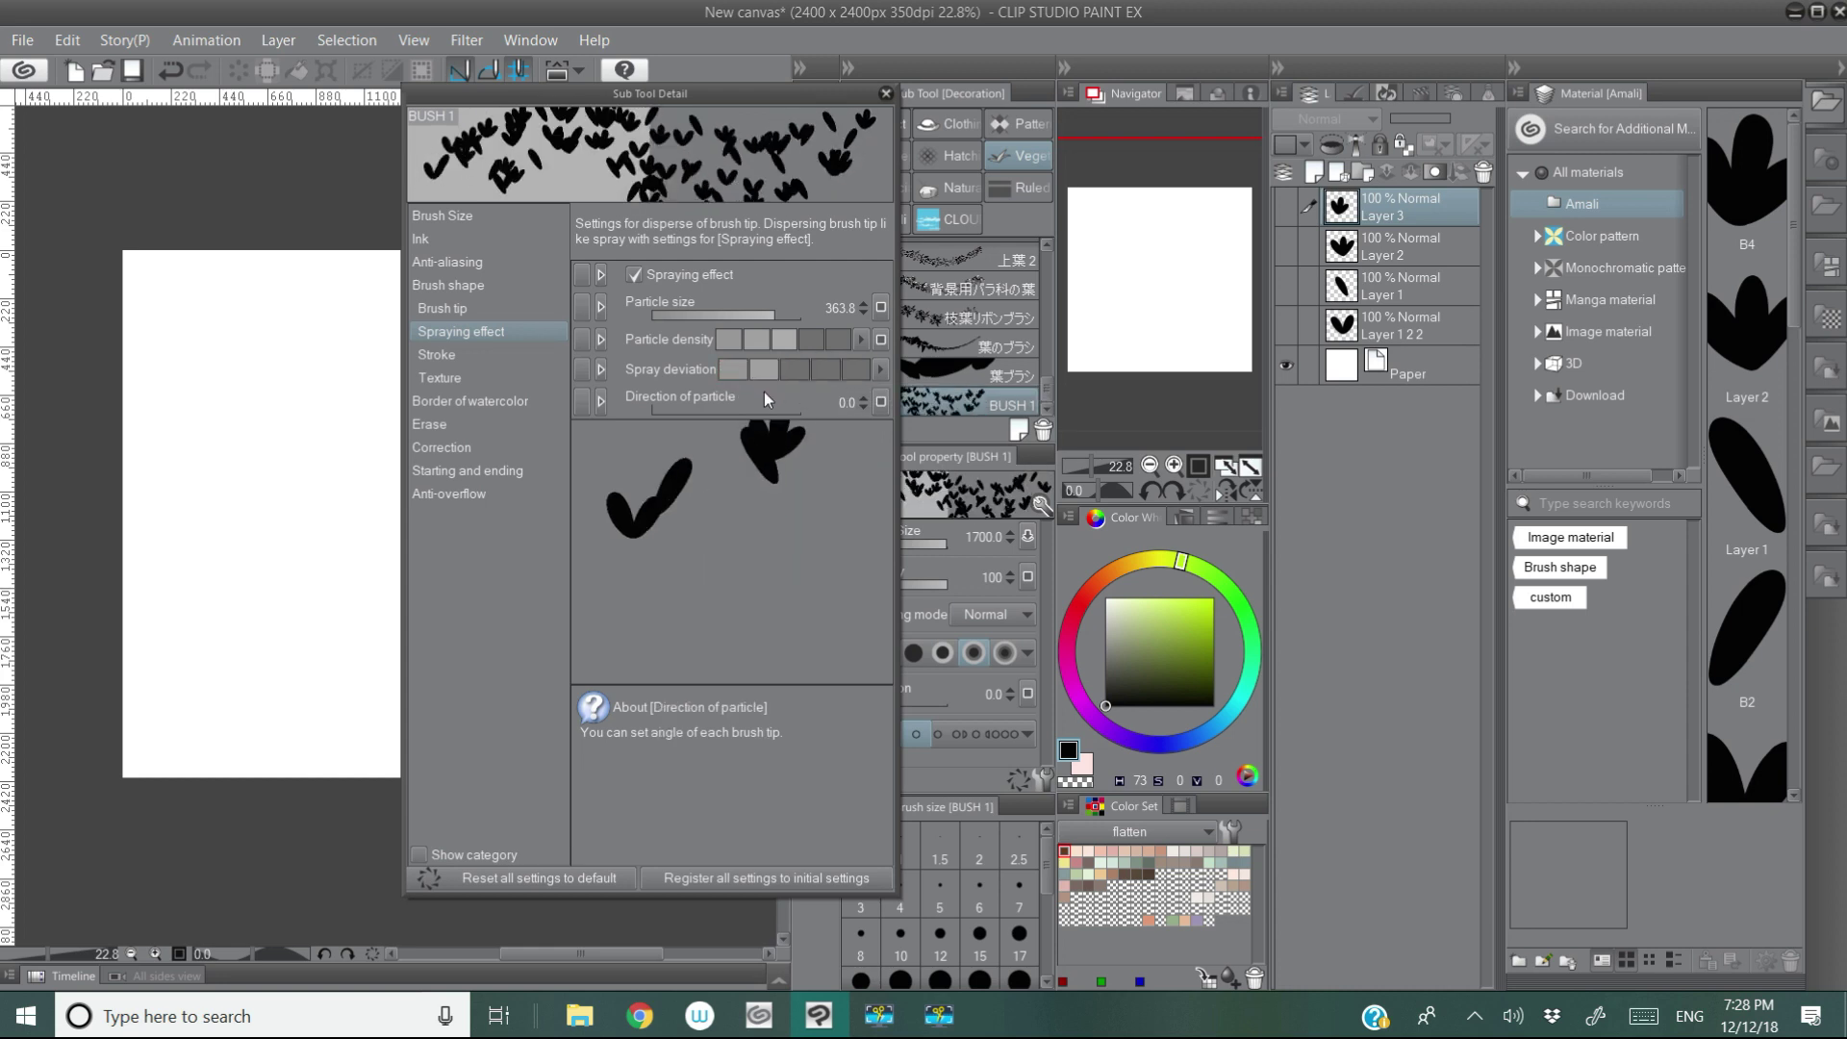
{"action": "left_click", "coordinate": [767, 315]}
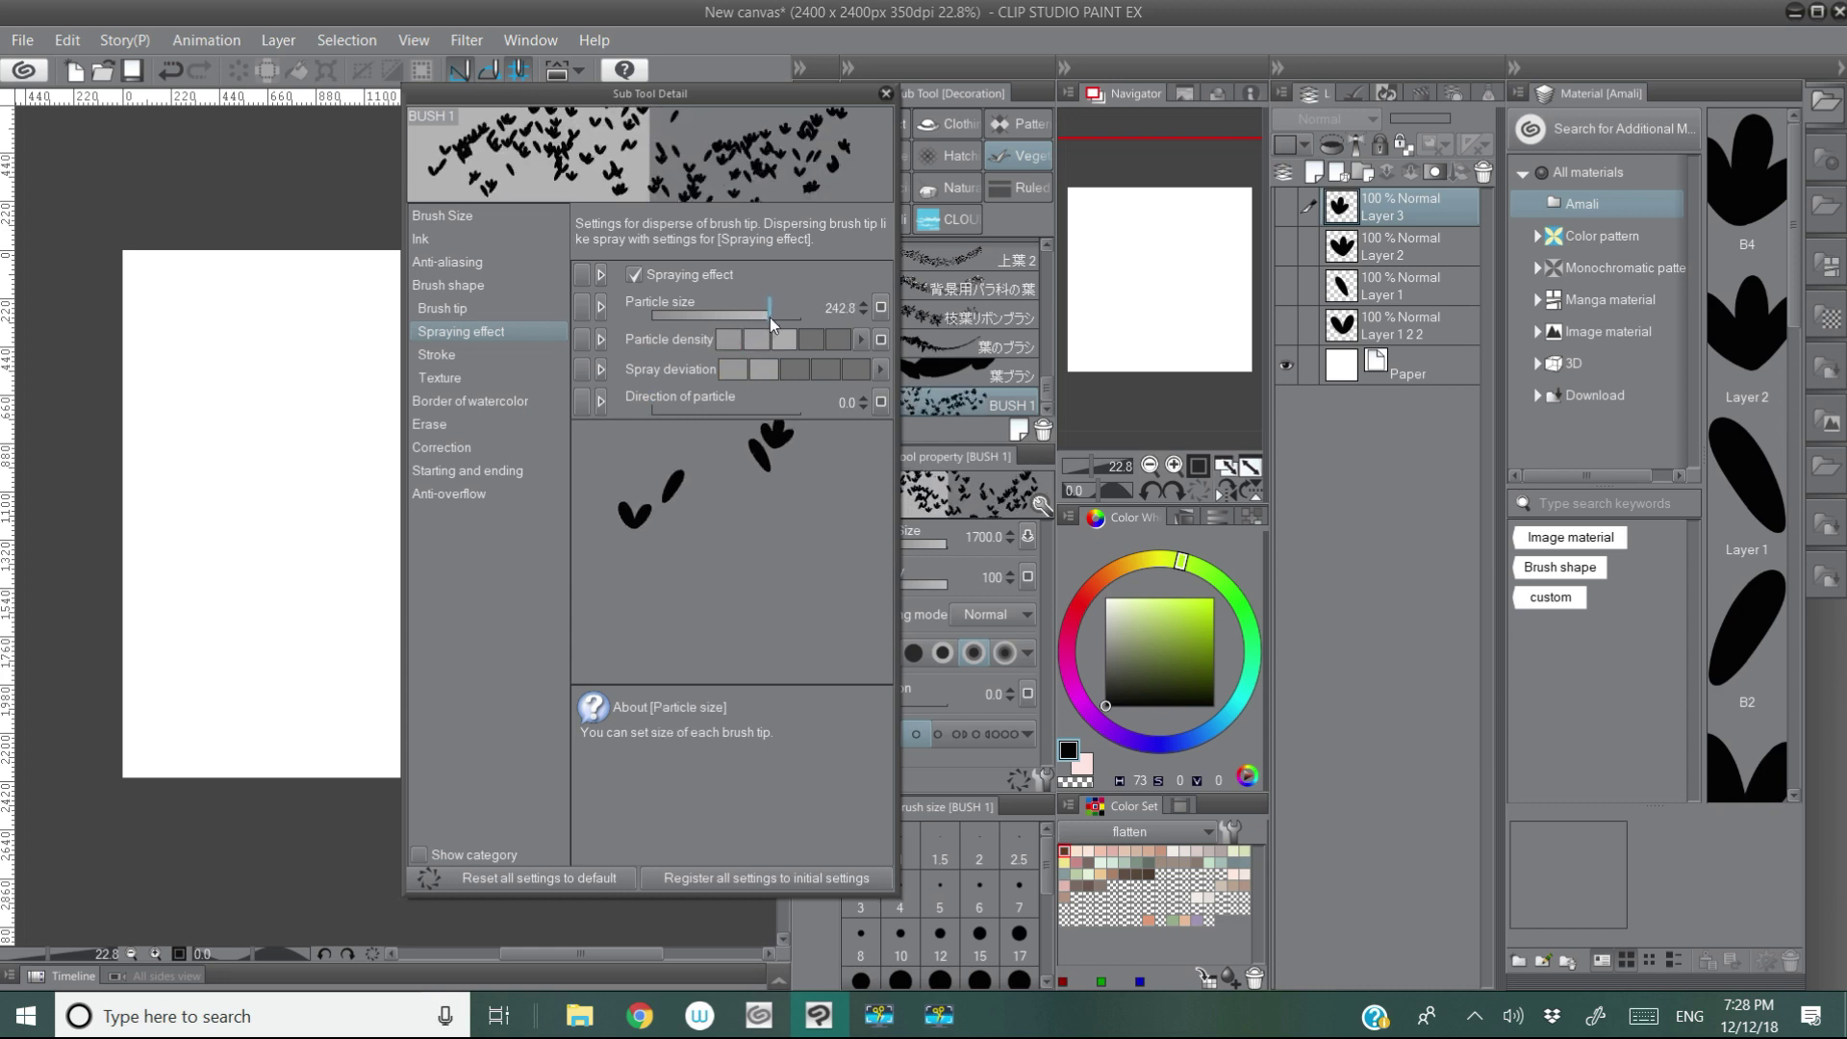
{"action": "left_click", "coordinate": [493, 309]}
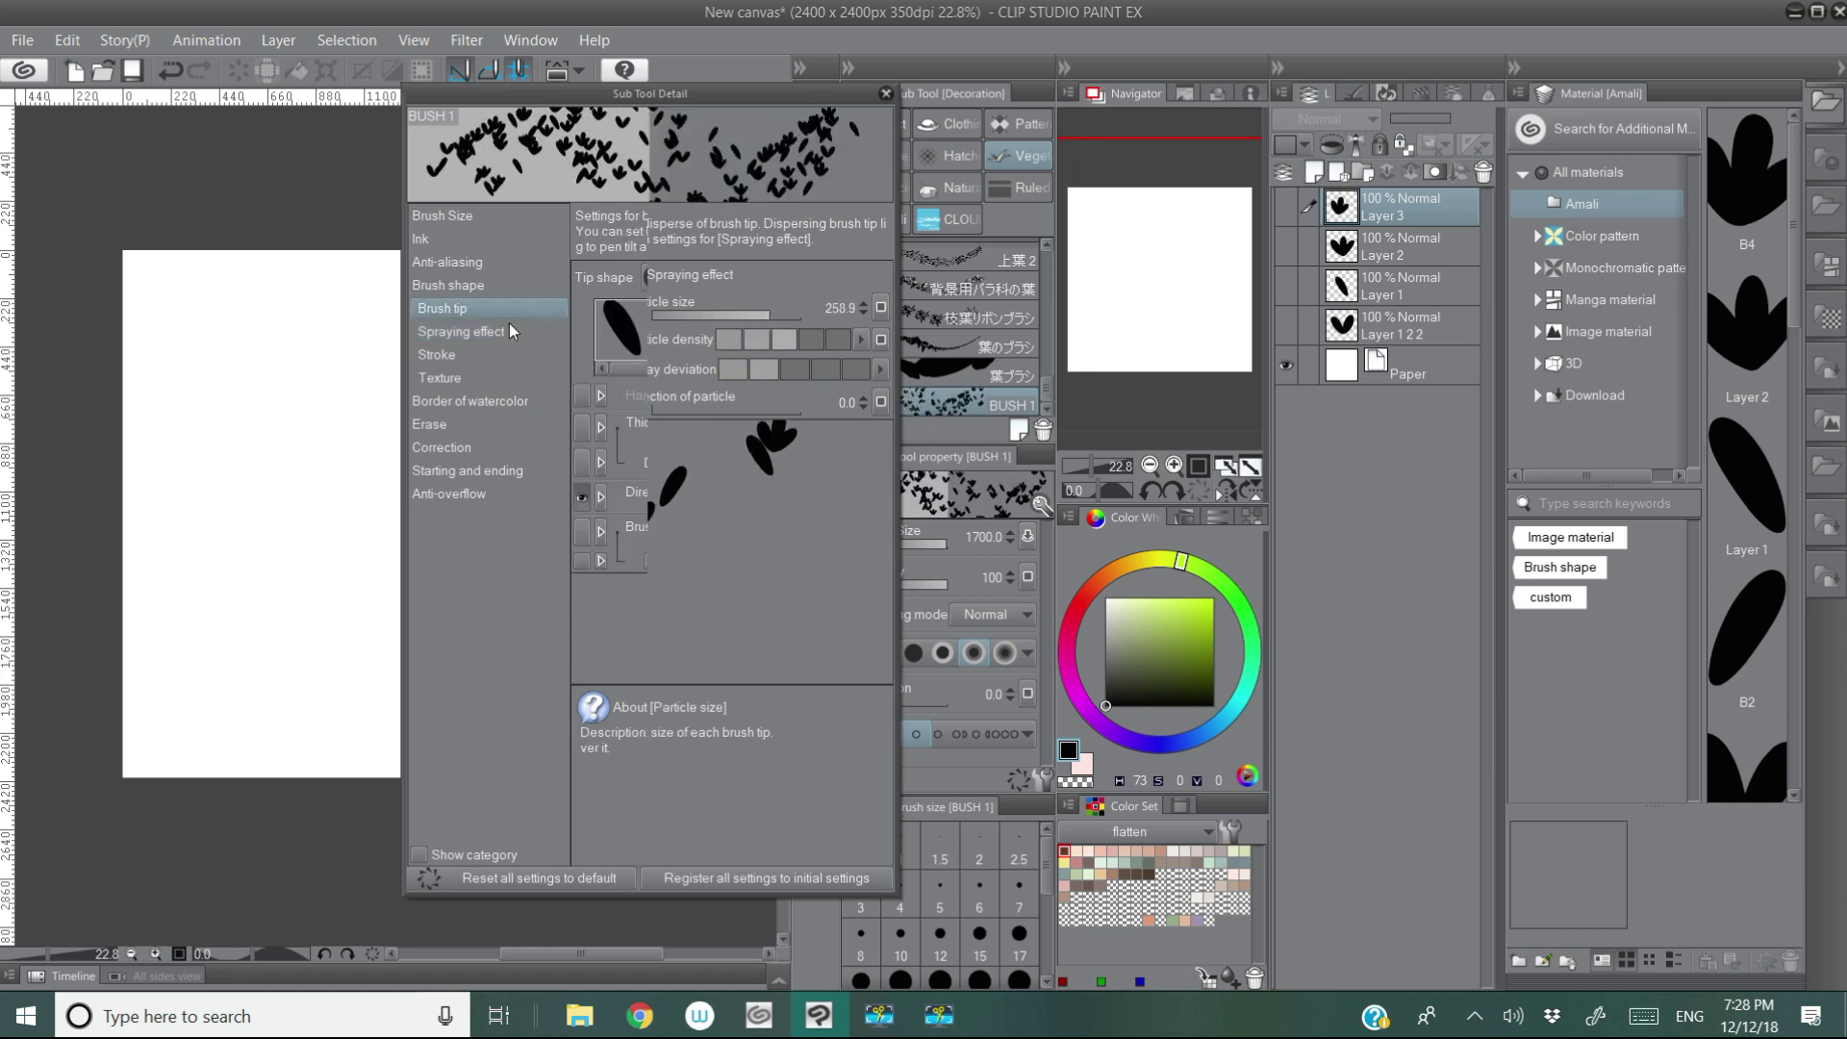
Step: Browse BUSH 1's brush shape, spraying, anti-aliasing, ink, texture and watercolor border categories
{"action": "left_click", "coordinate": [547, 289]}
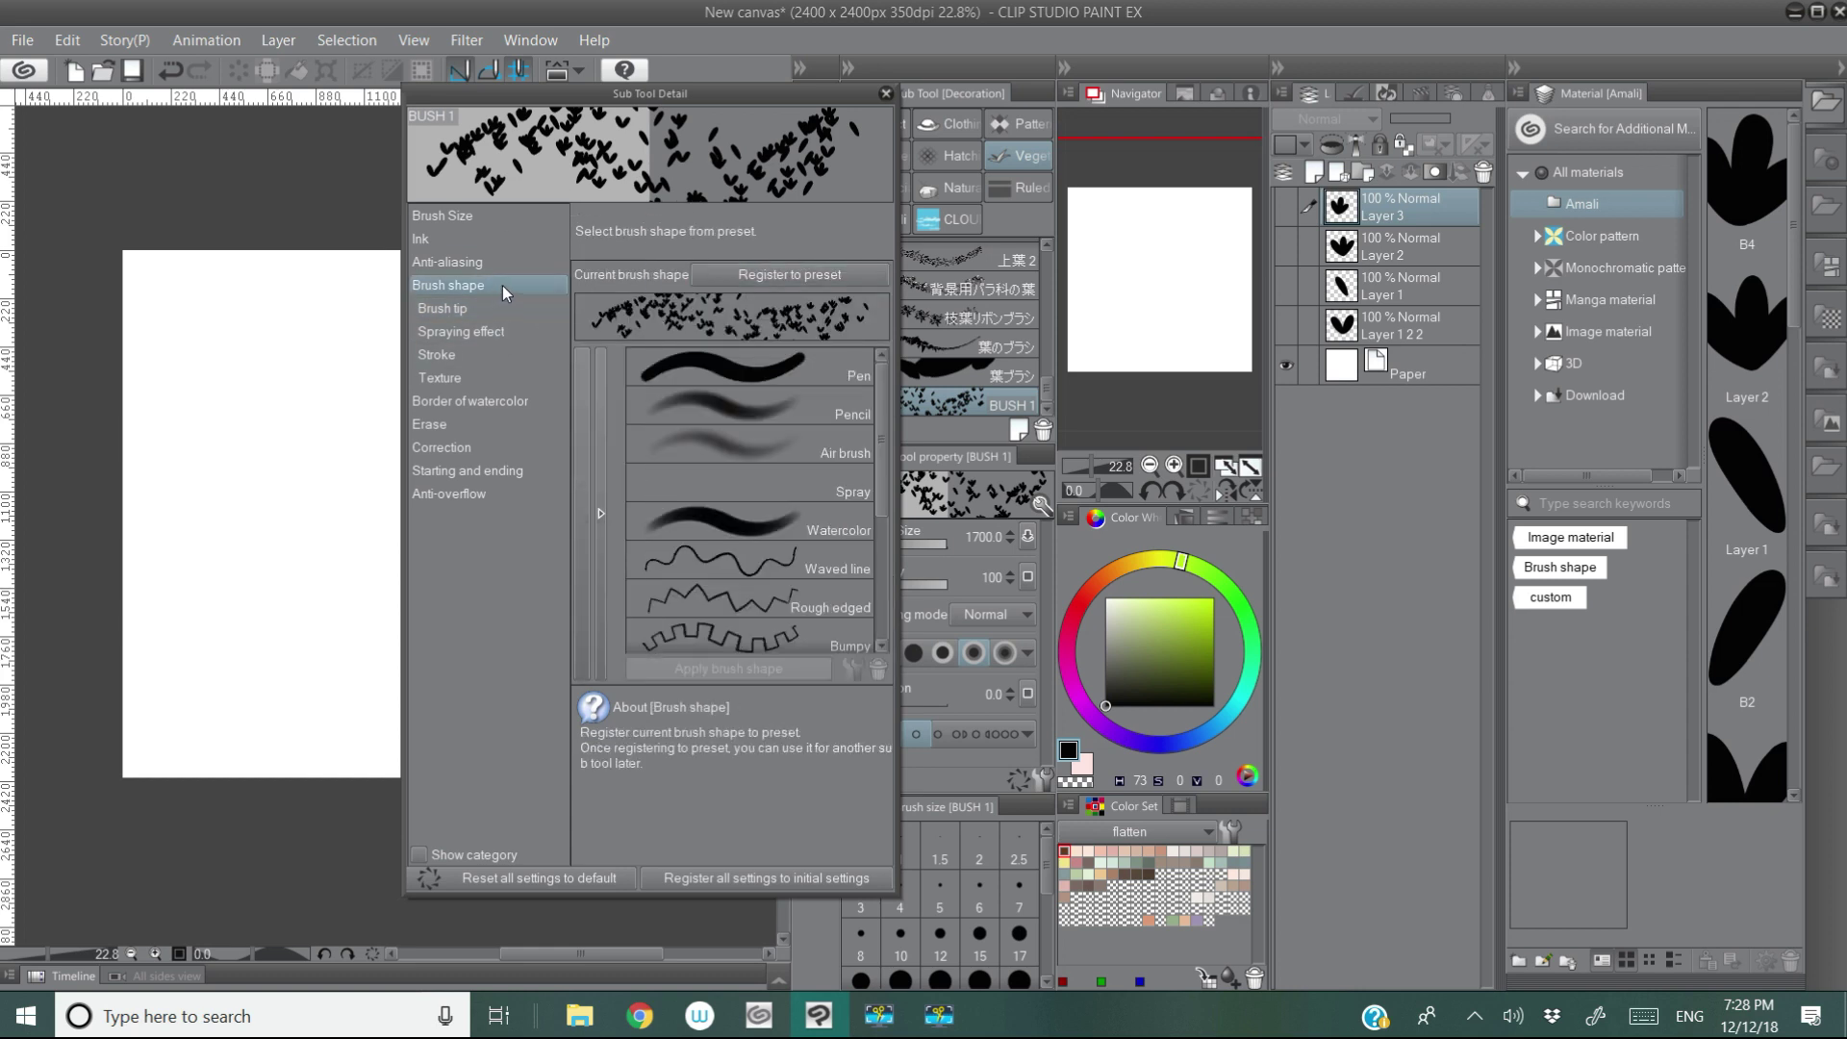
{"action": "left_click", "coordinate": [513, 330]}
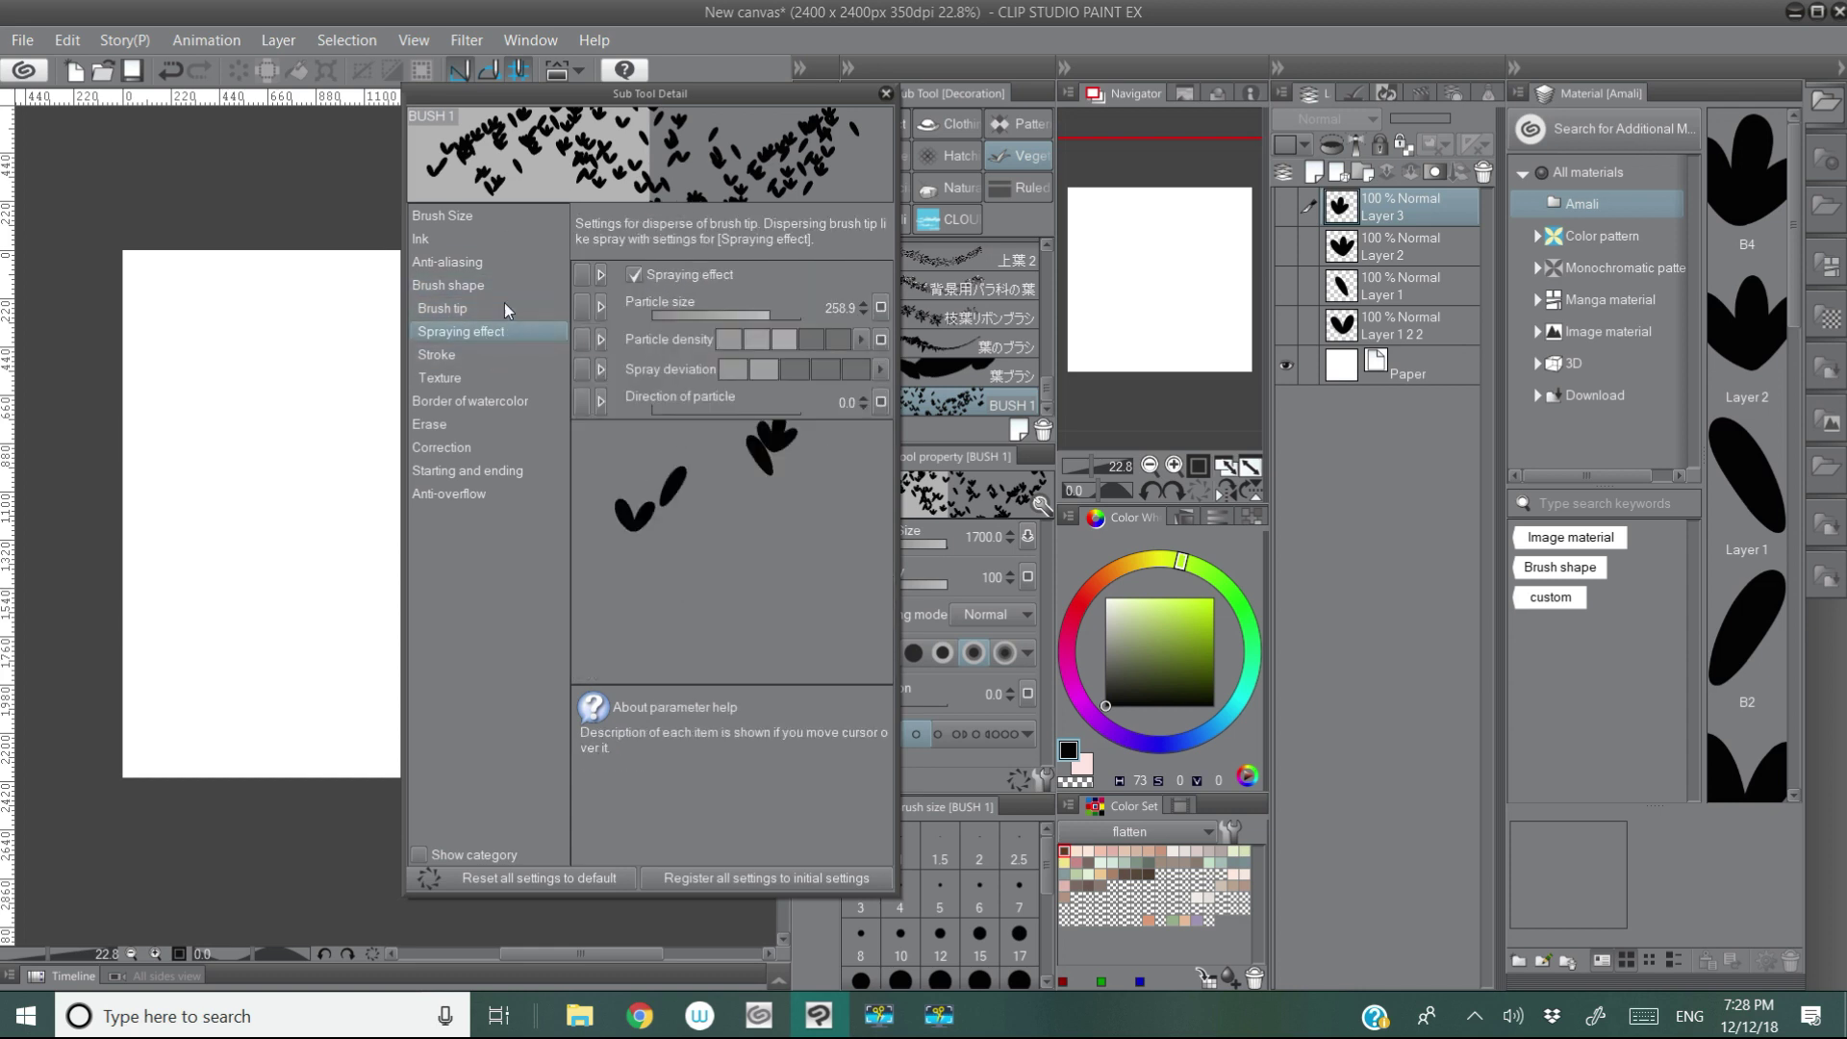
{"action": "left_click", "coordinate": [505, 307]}
{"action": "left_click", "coordinate": [496, 261]}
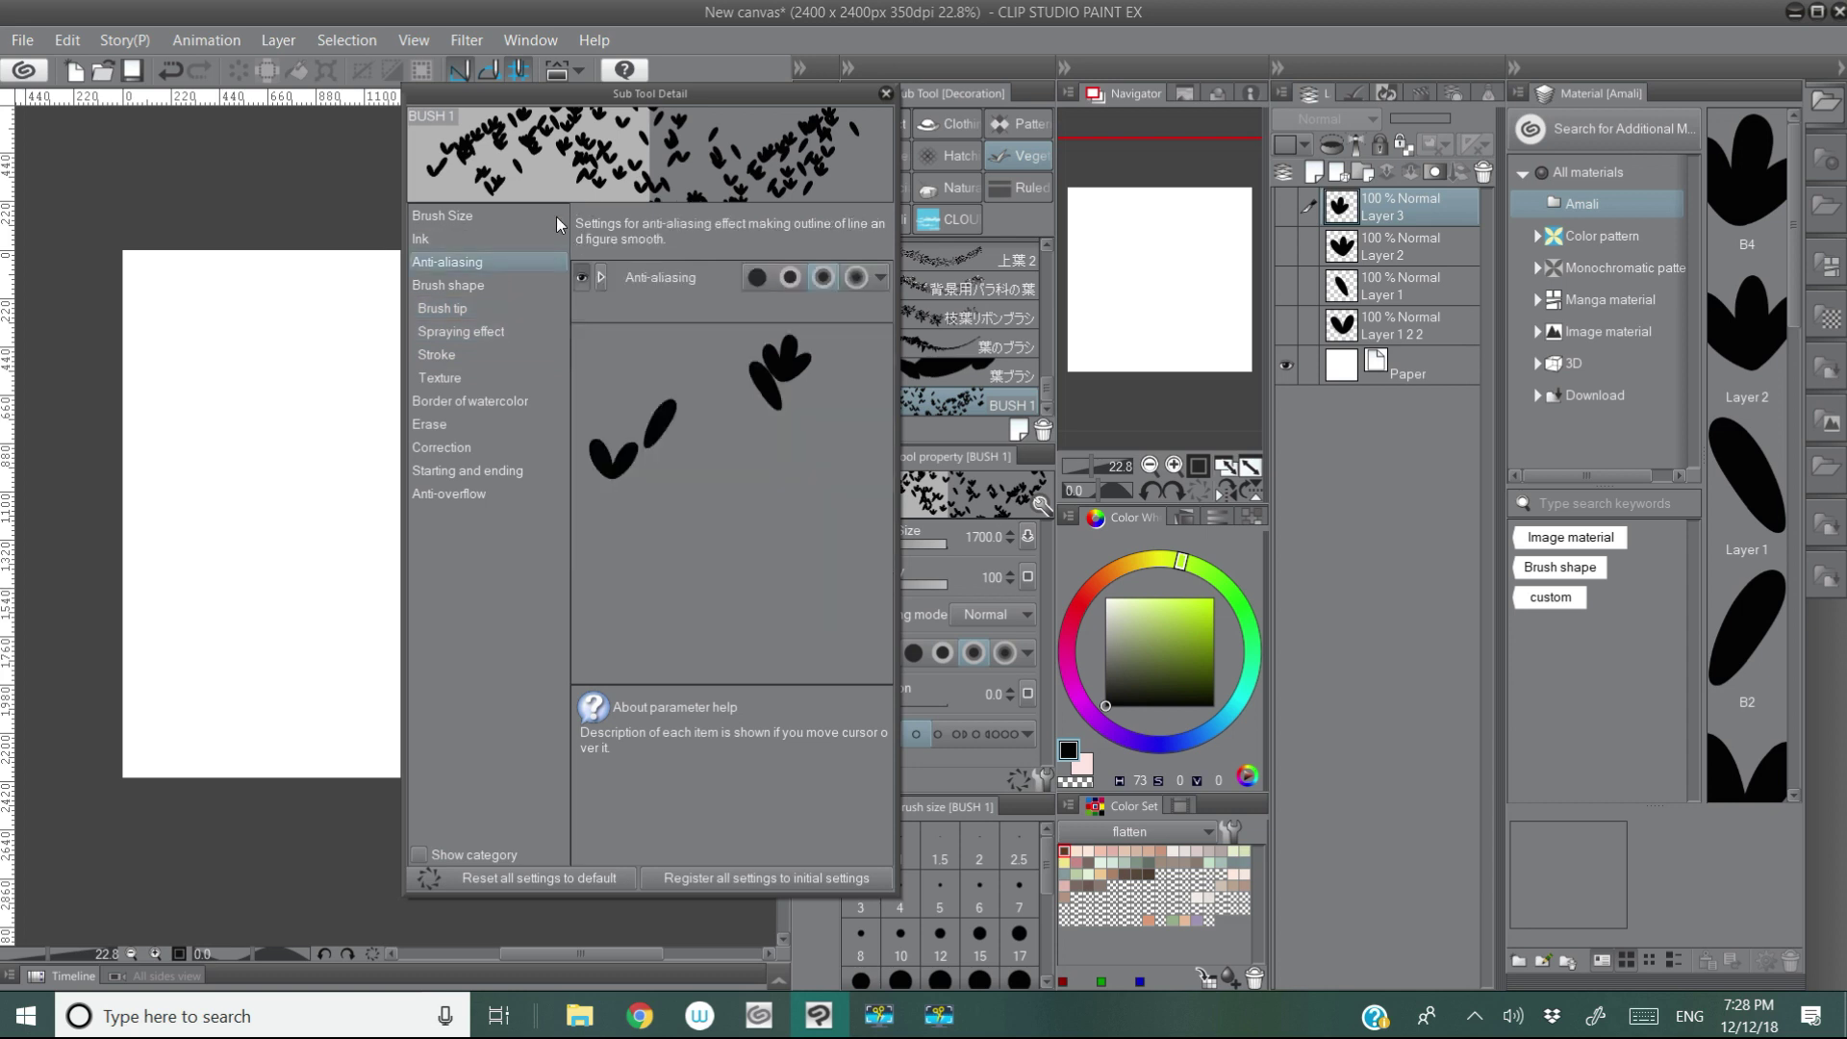
{"action": "left_click", "coordinate": [554, 238]}
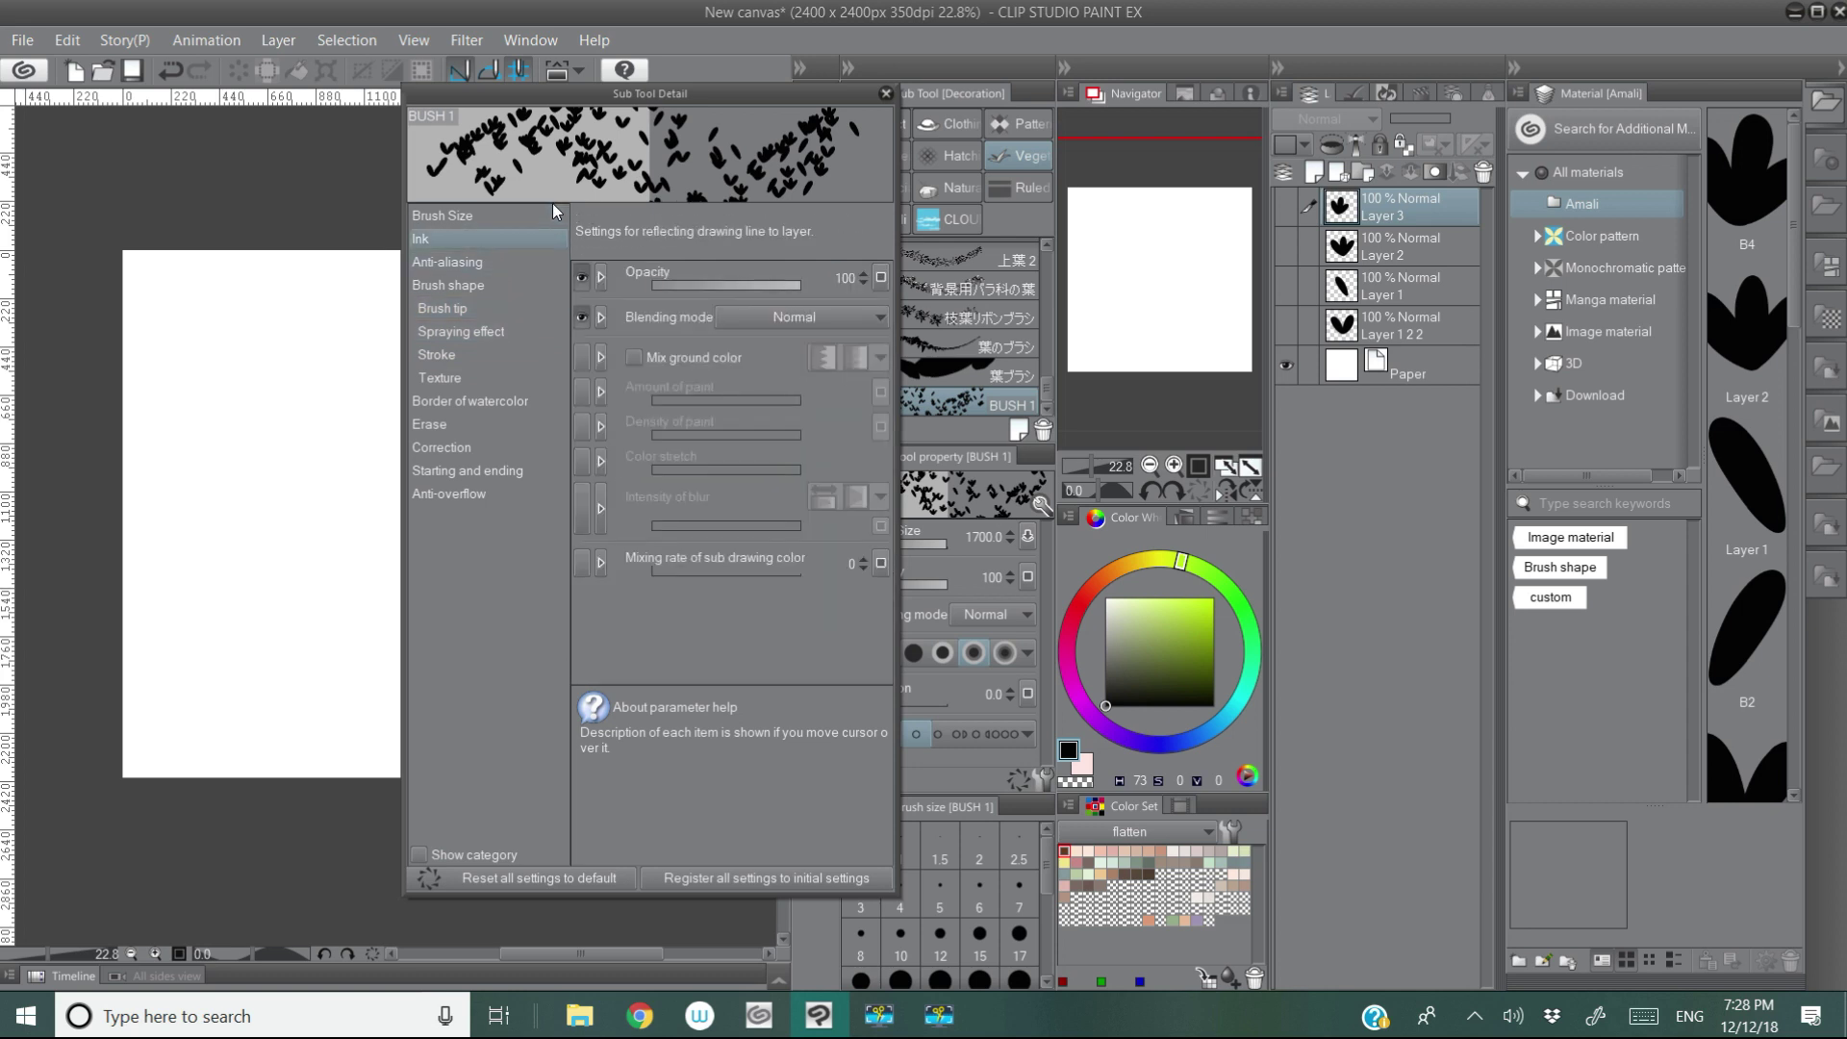
{"action": "left_click", "coordinate": [482, 333]}
{"action": "left_click", "coordinate": [483, 382]}
{"action": "left_click", "coordinate": [499, 403]}
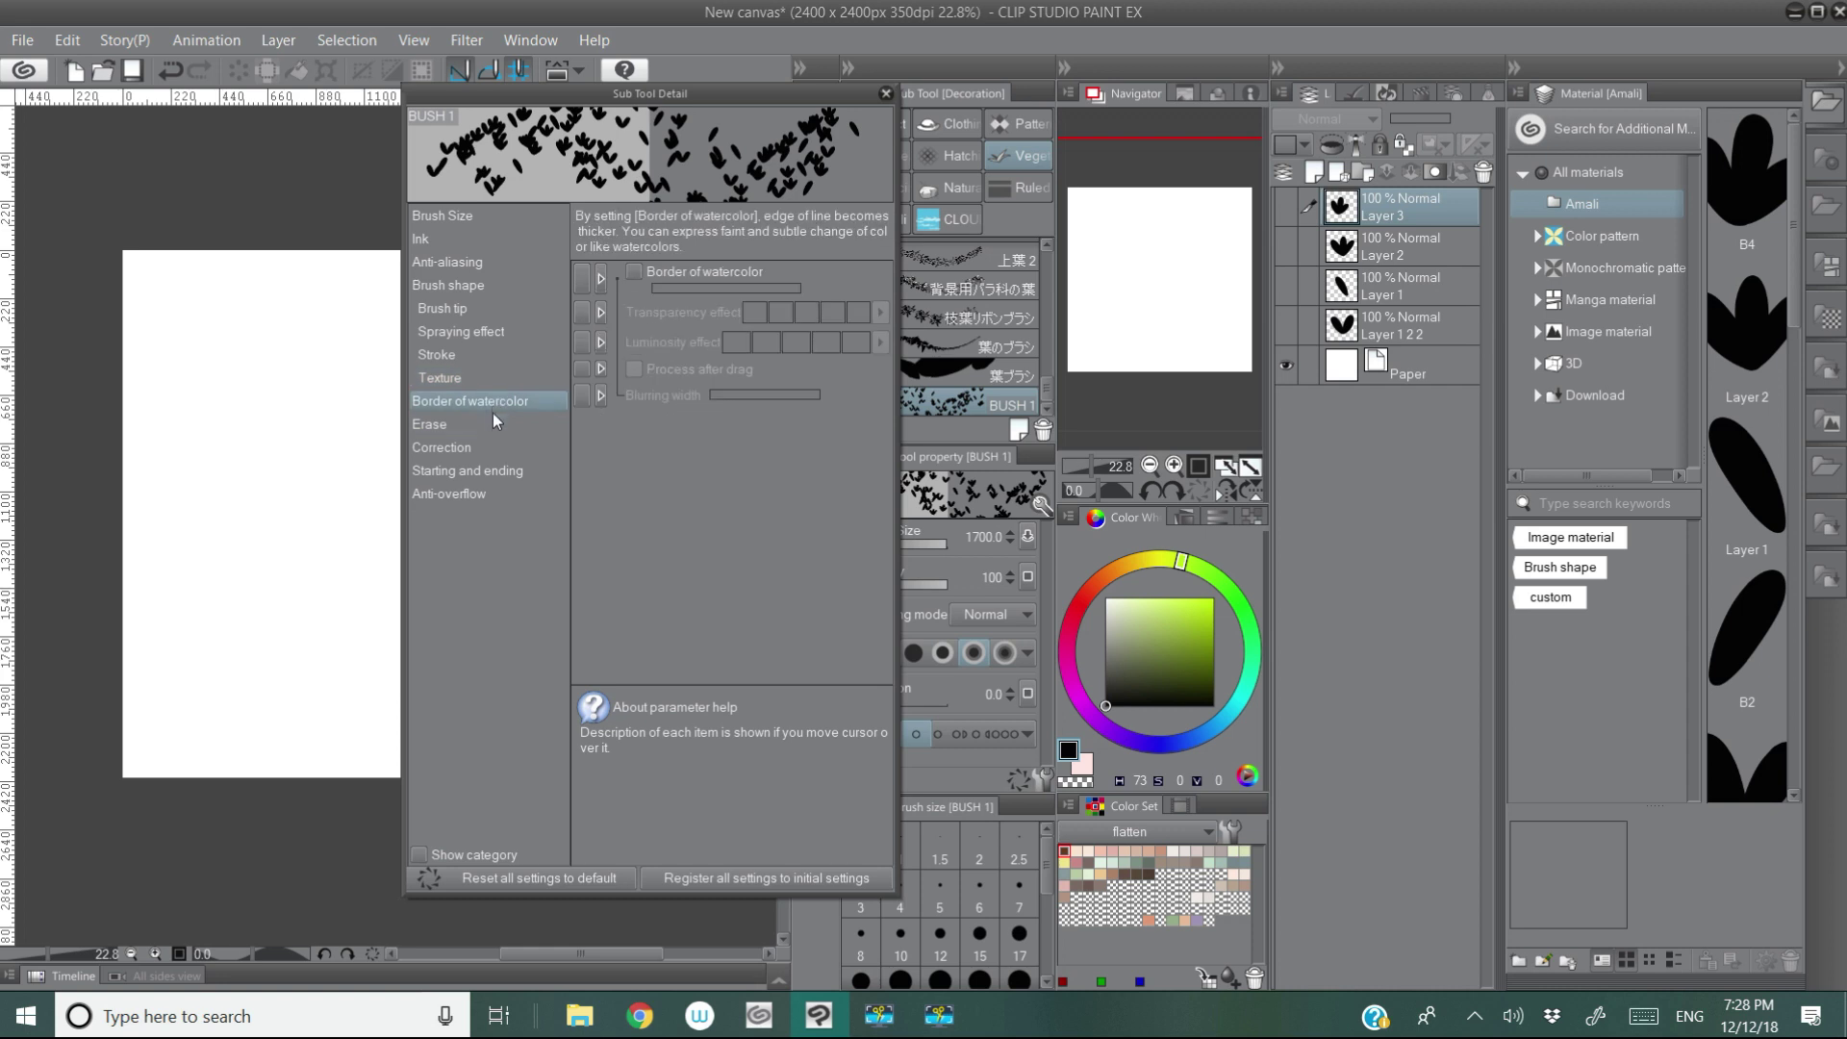
{"action": "left_click", "coordinate": [489, 372]}
{"action": "left_click", "coordinate": [492, 311]}
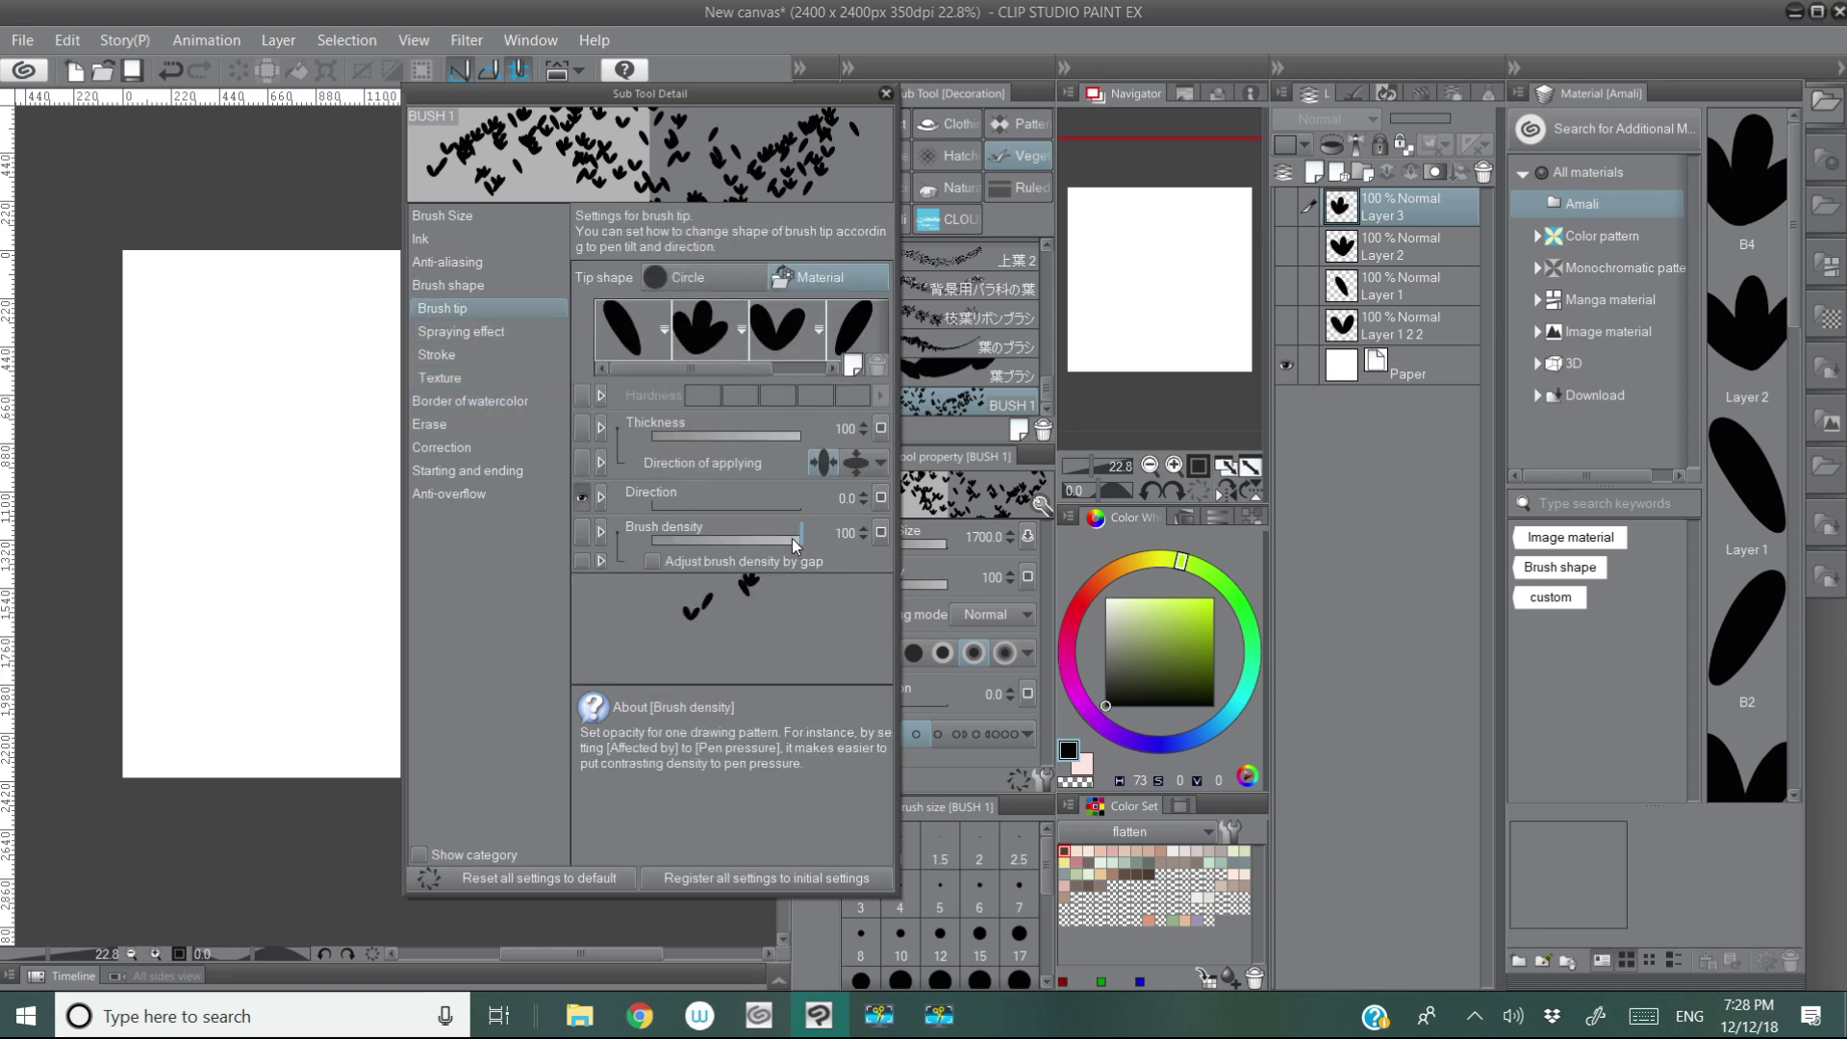
{"action": "left_click_drag", "start_coordinate": [771, 540], "coordinate": [807, 543]}
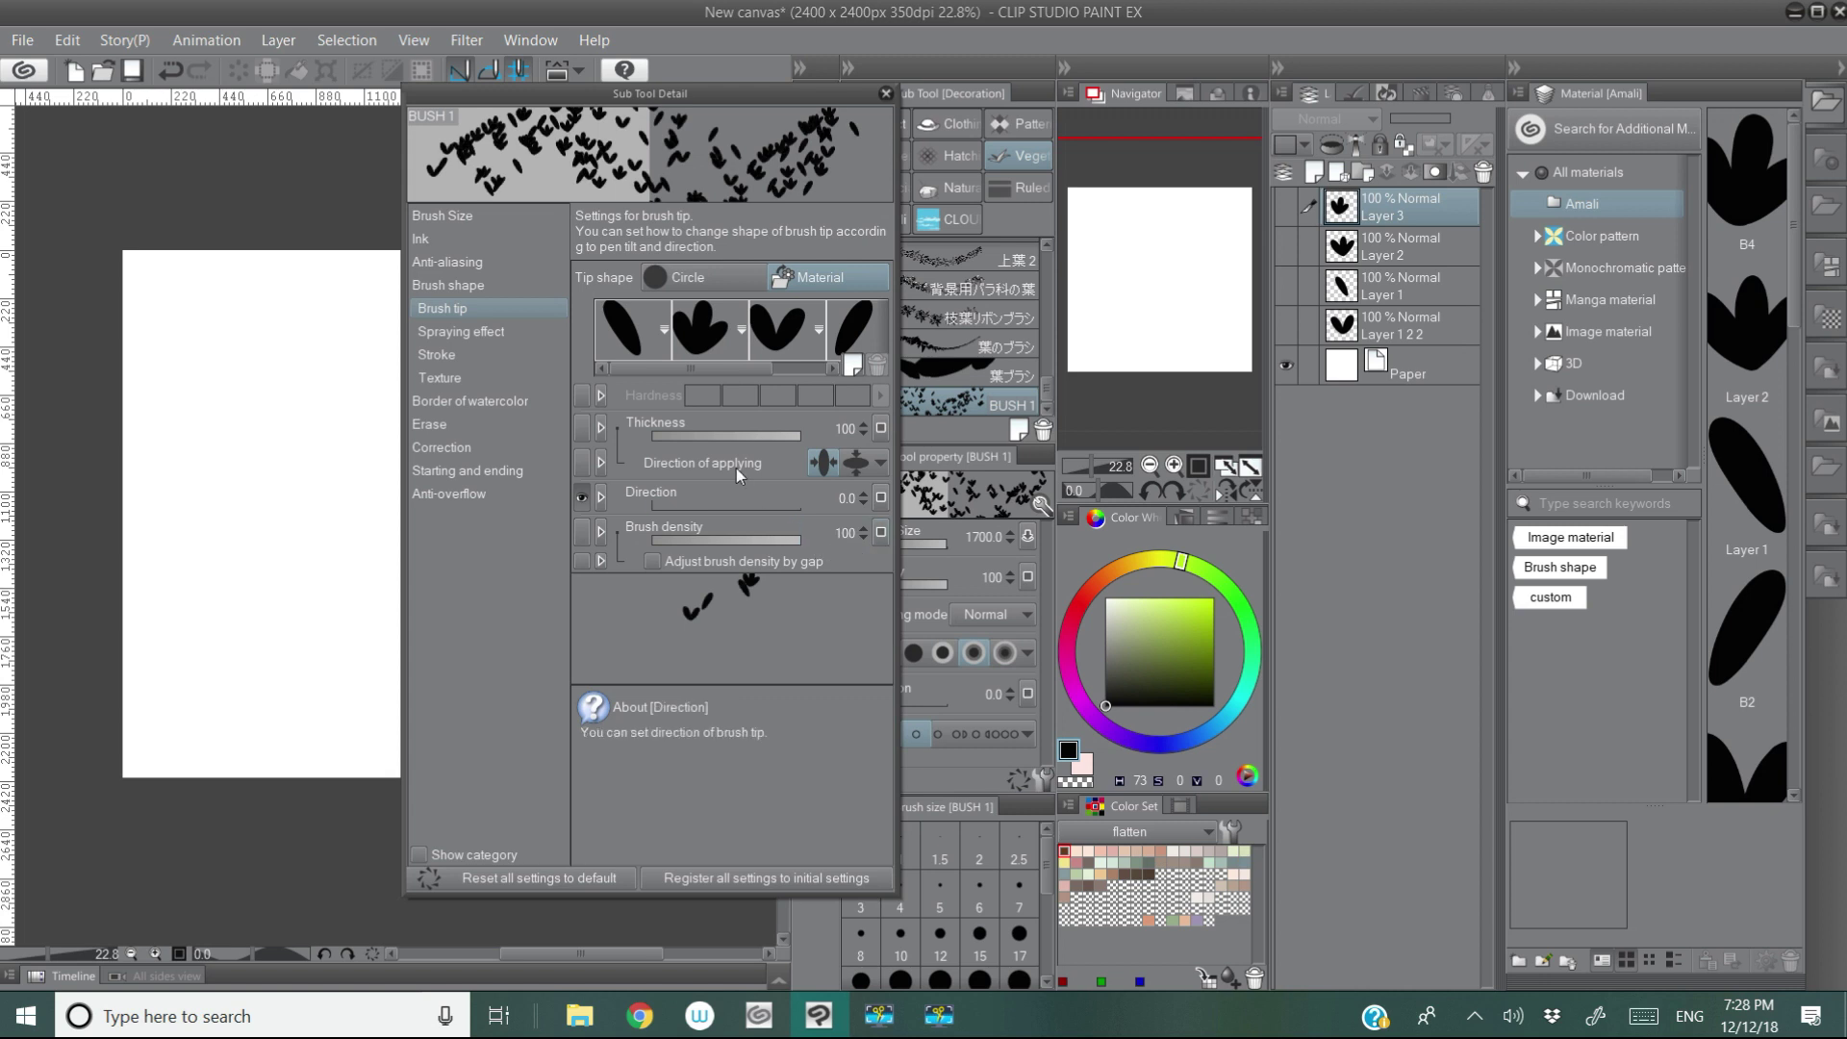
Step: Set the Stroke gap to 132.0 and close Sub Tool Detail
{"action": "left_click", "coordinate": [498, 331]}
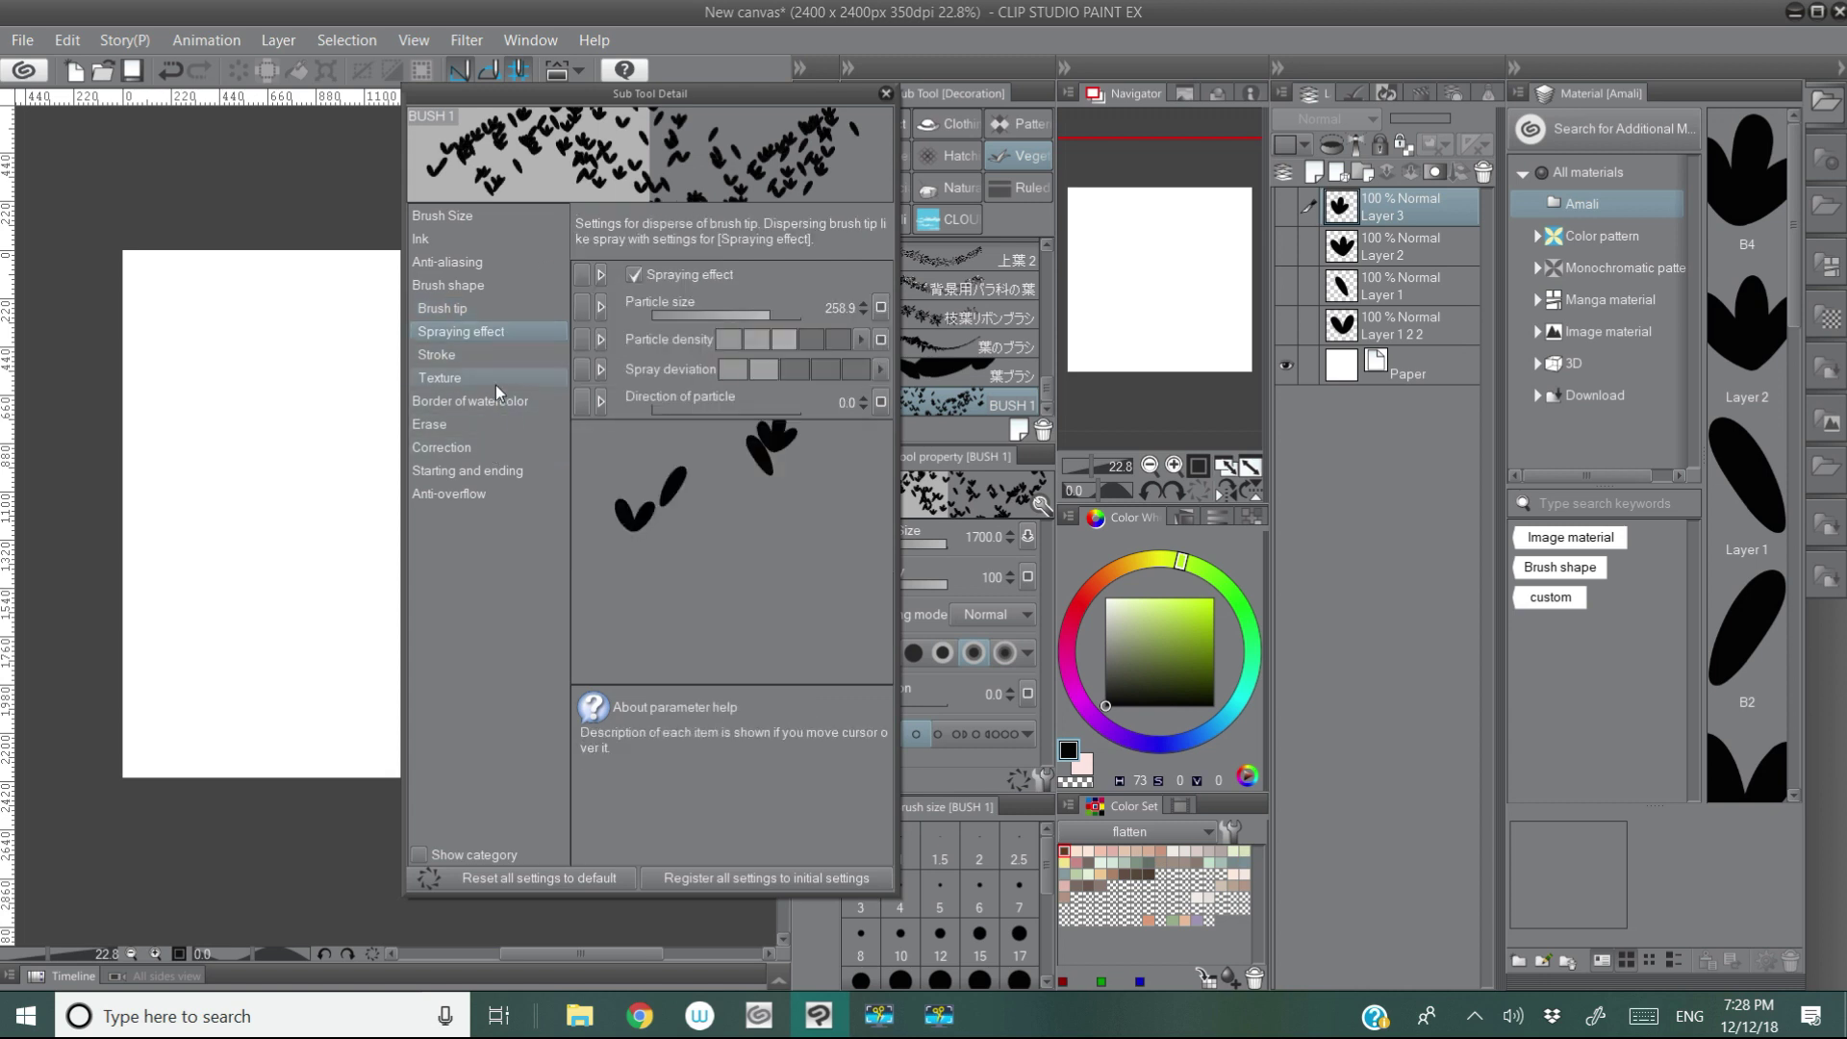
{"action": "left_click", "coordinate": [504, 360]}
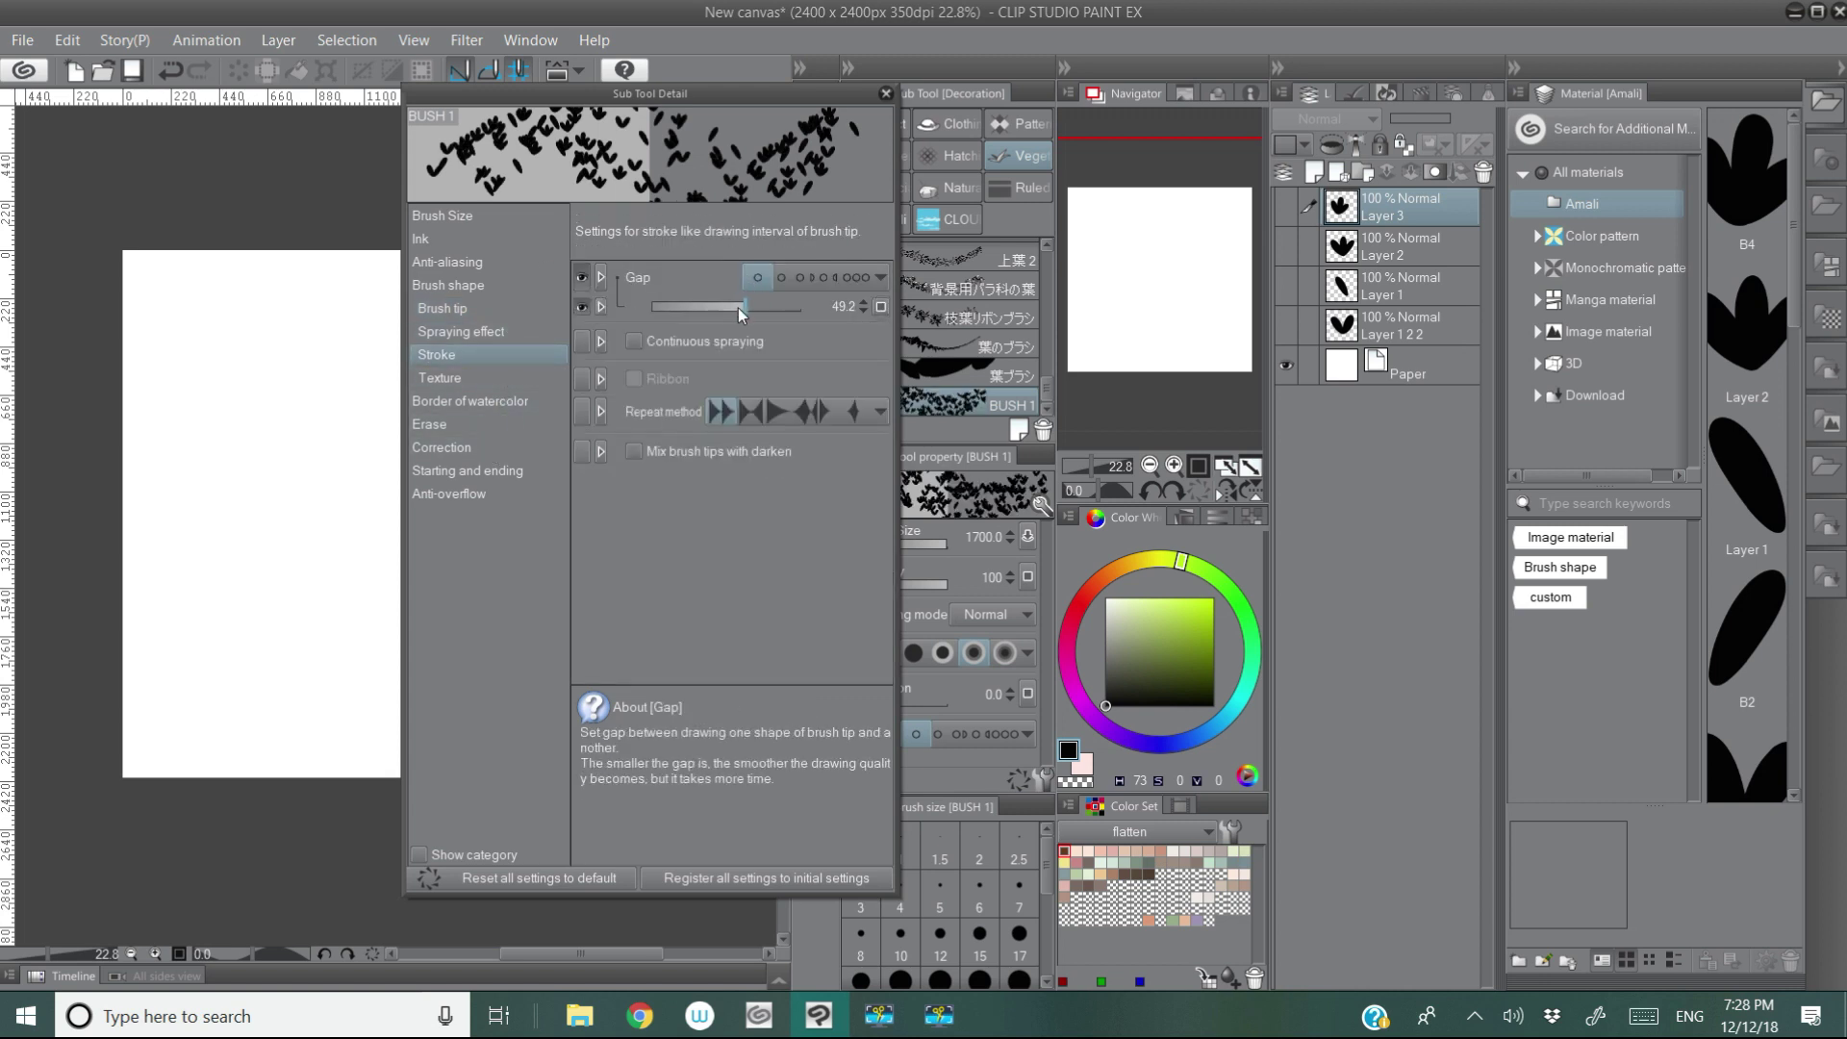
{"action": "left_click_drag", "start_coordinate": [723, 315], "coordinate": [757, 301]}
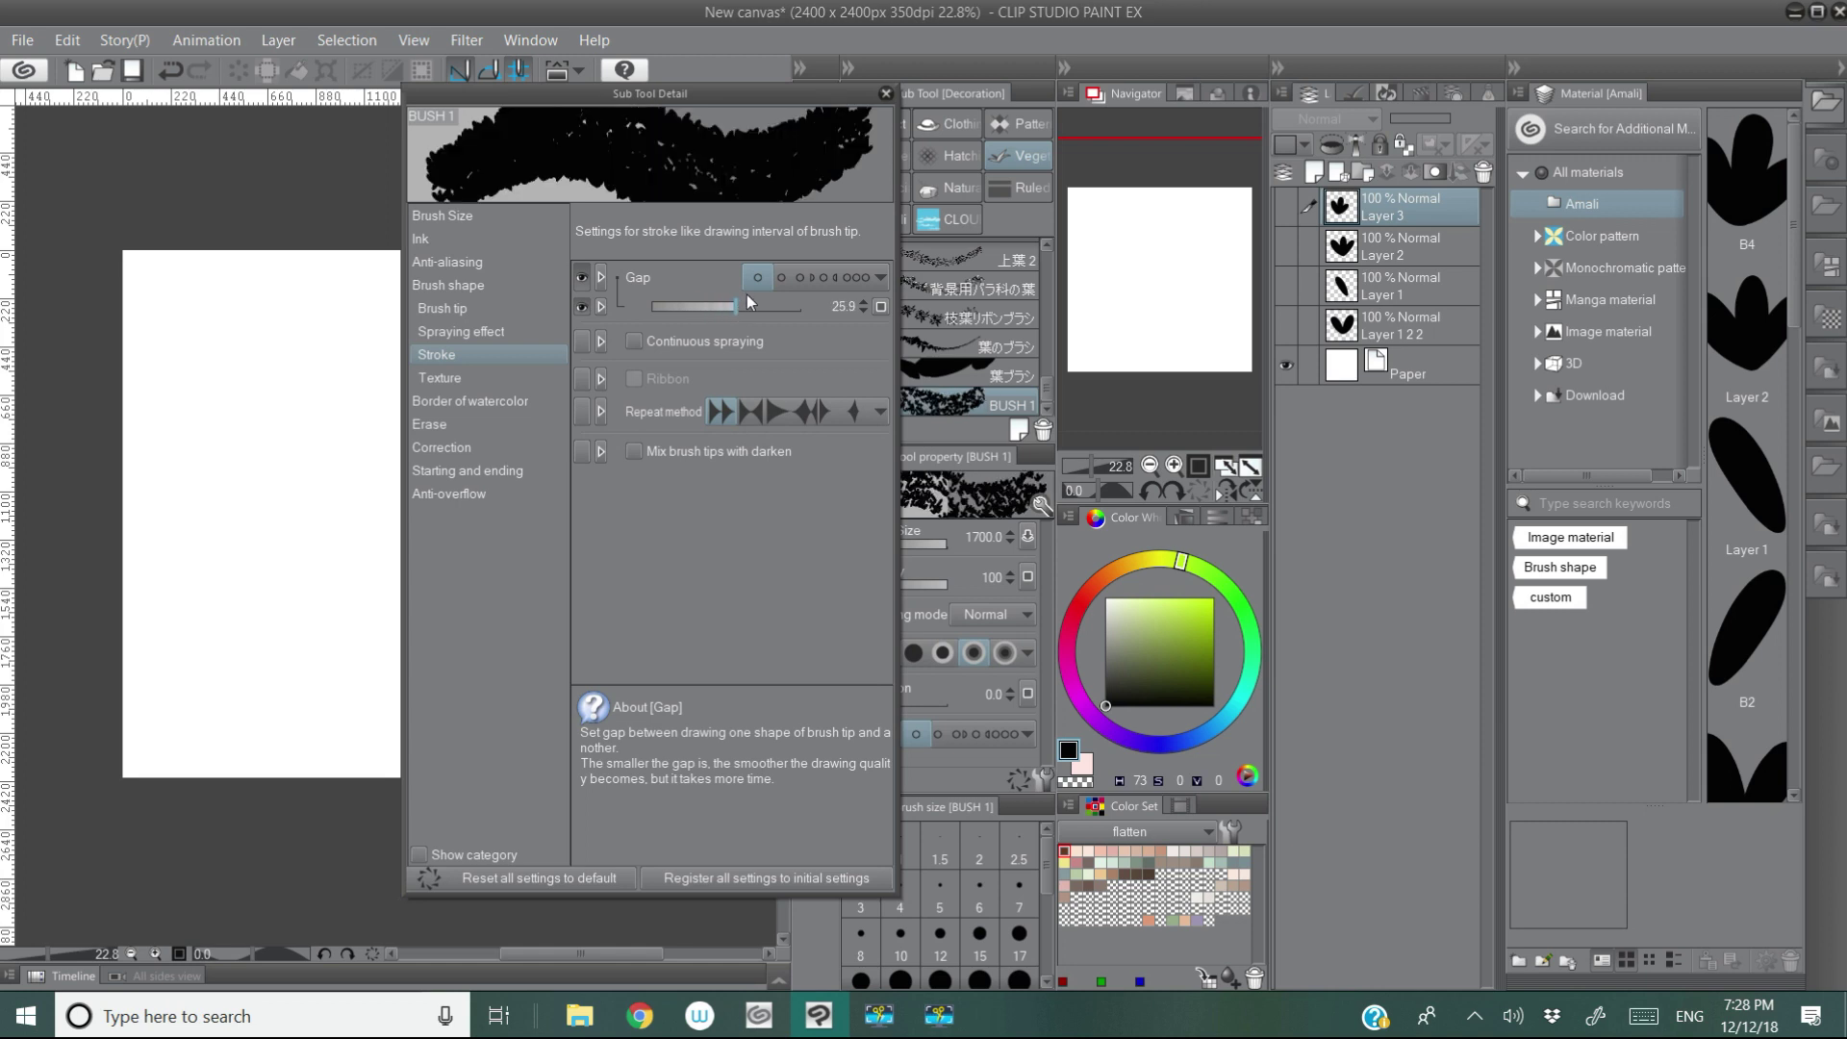
{"action": "mouse_move", "coordinate": [755, 301]}
{"action": "left_mouse_down"}
{"action": "mouse_move", "coordinate": [678, 313]}
{"action": "mouse_move", "coordinate": [761, 305]}
{"action": "left_mouse_up"}
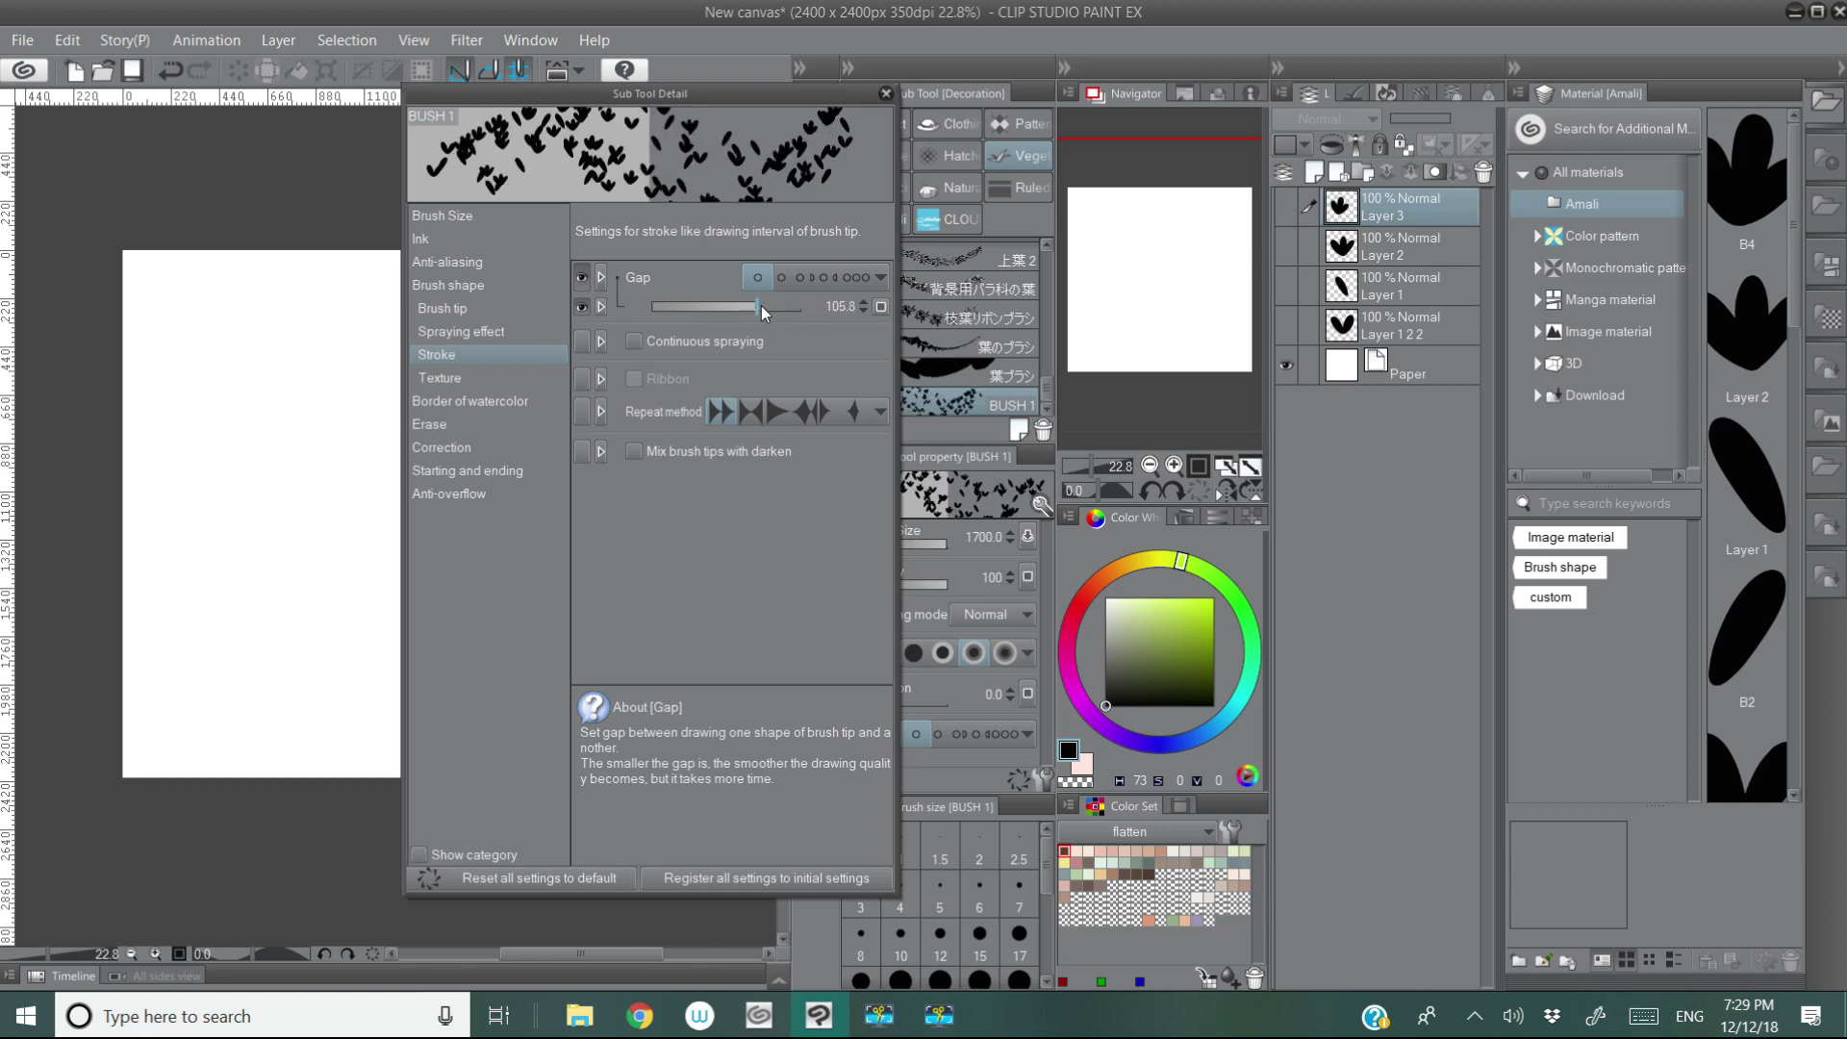
{"action": "left_click", "coordinate": [863, 312]}
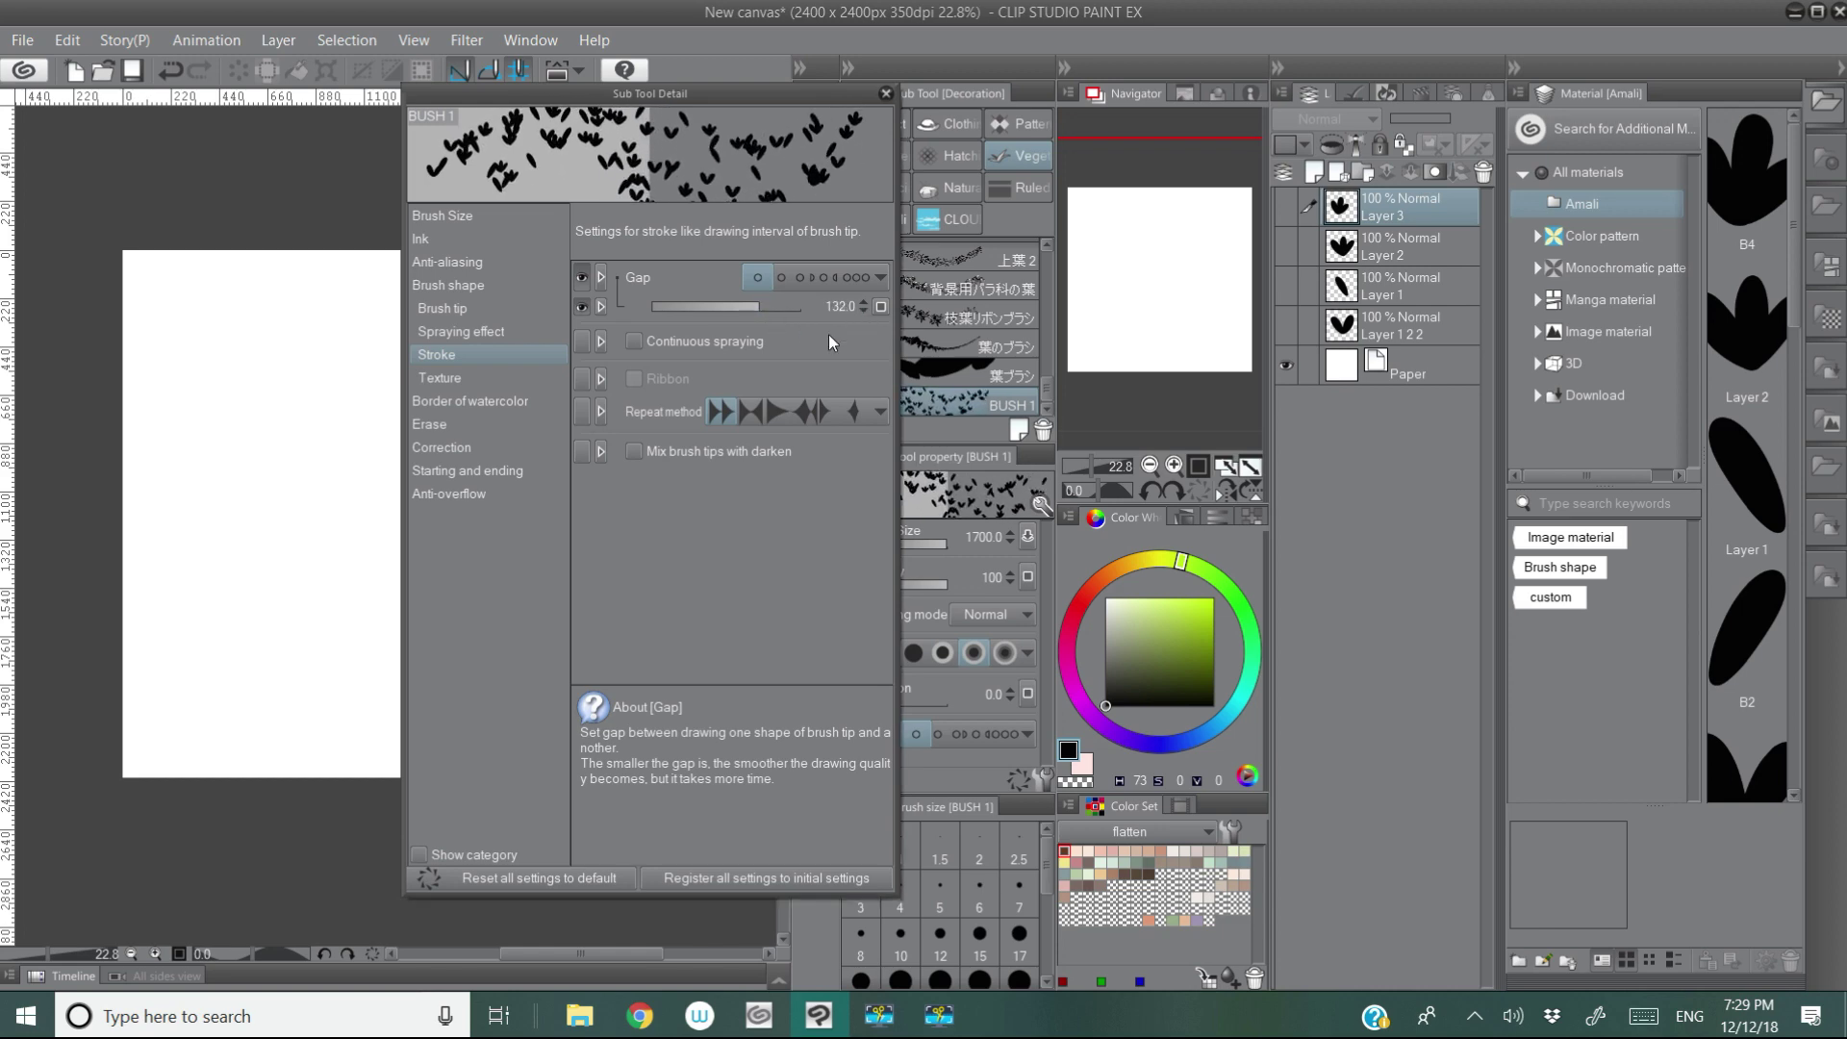
{"action": "left_click", "coordinate": [884, 97]}
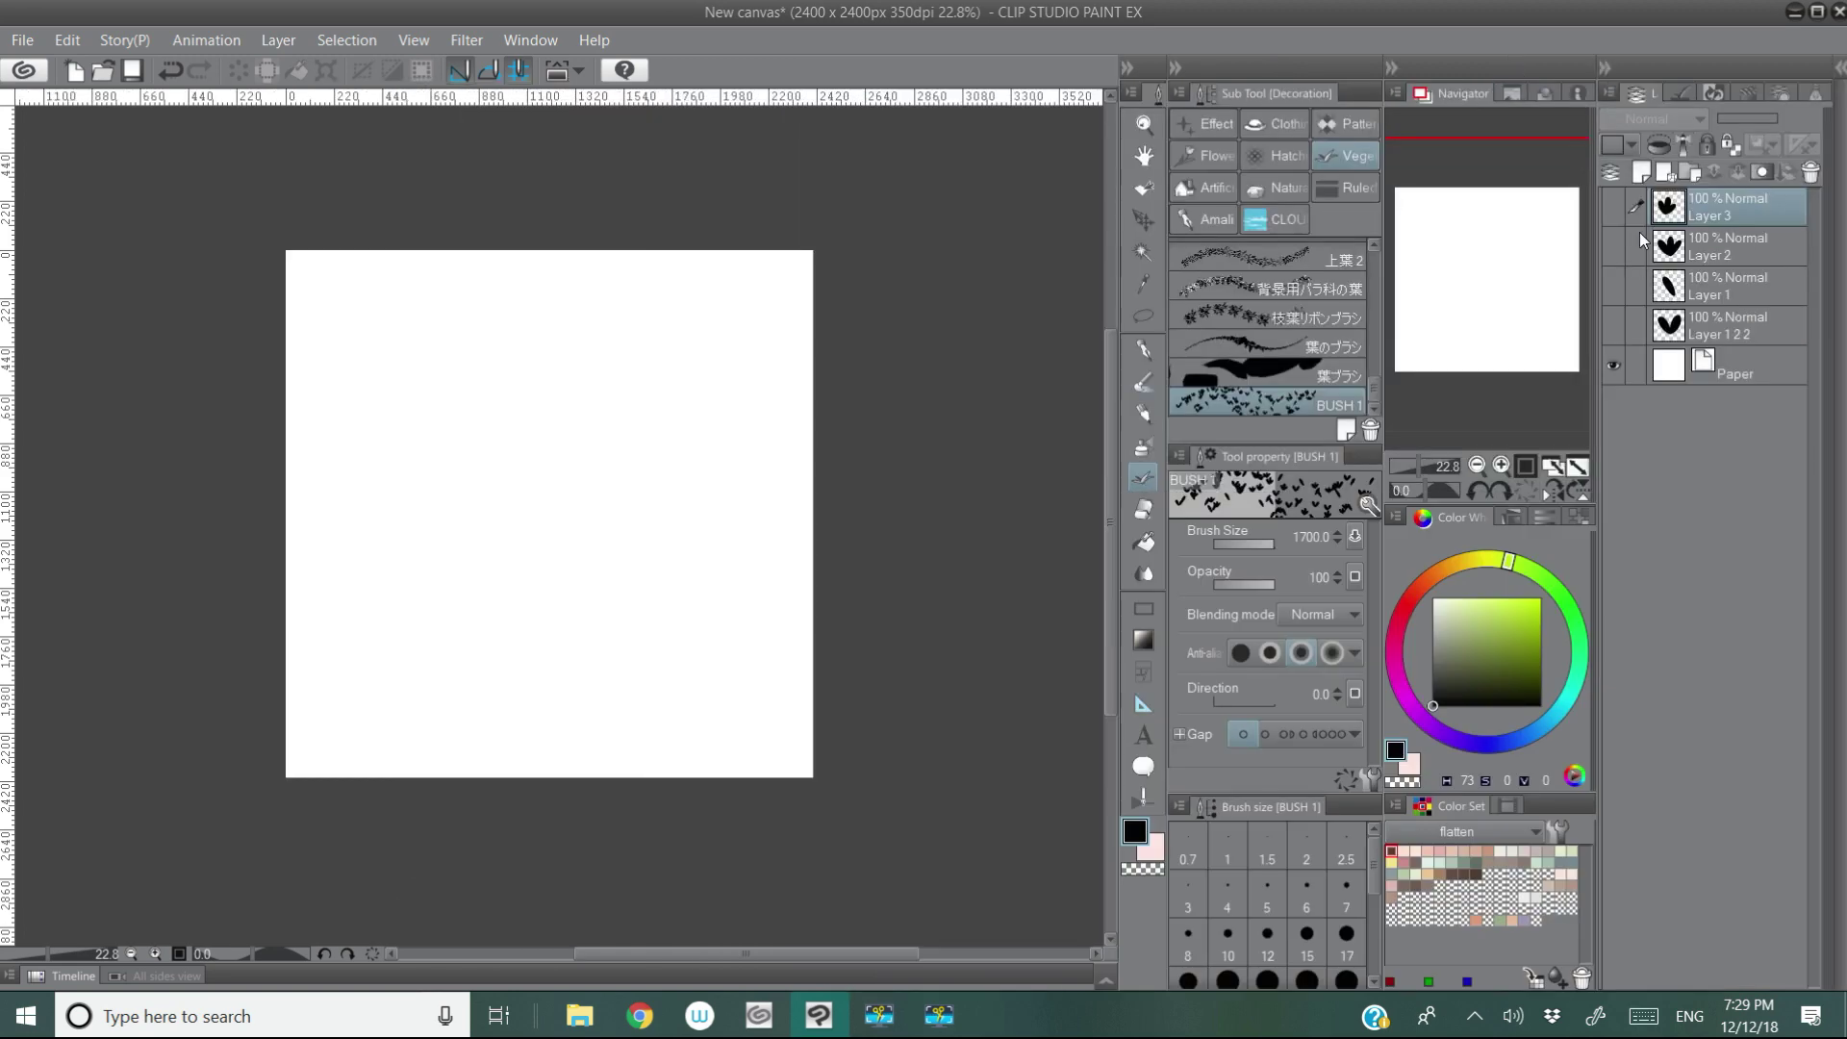
Step: Add a new layer, convert it to Color expression, and paint a first green leaf stroke
{"action": "left_click", "coordinate": [1671, 176]}
{"action": "right_click", "coordinate": [1716, 208]}
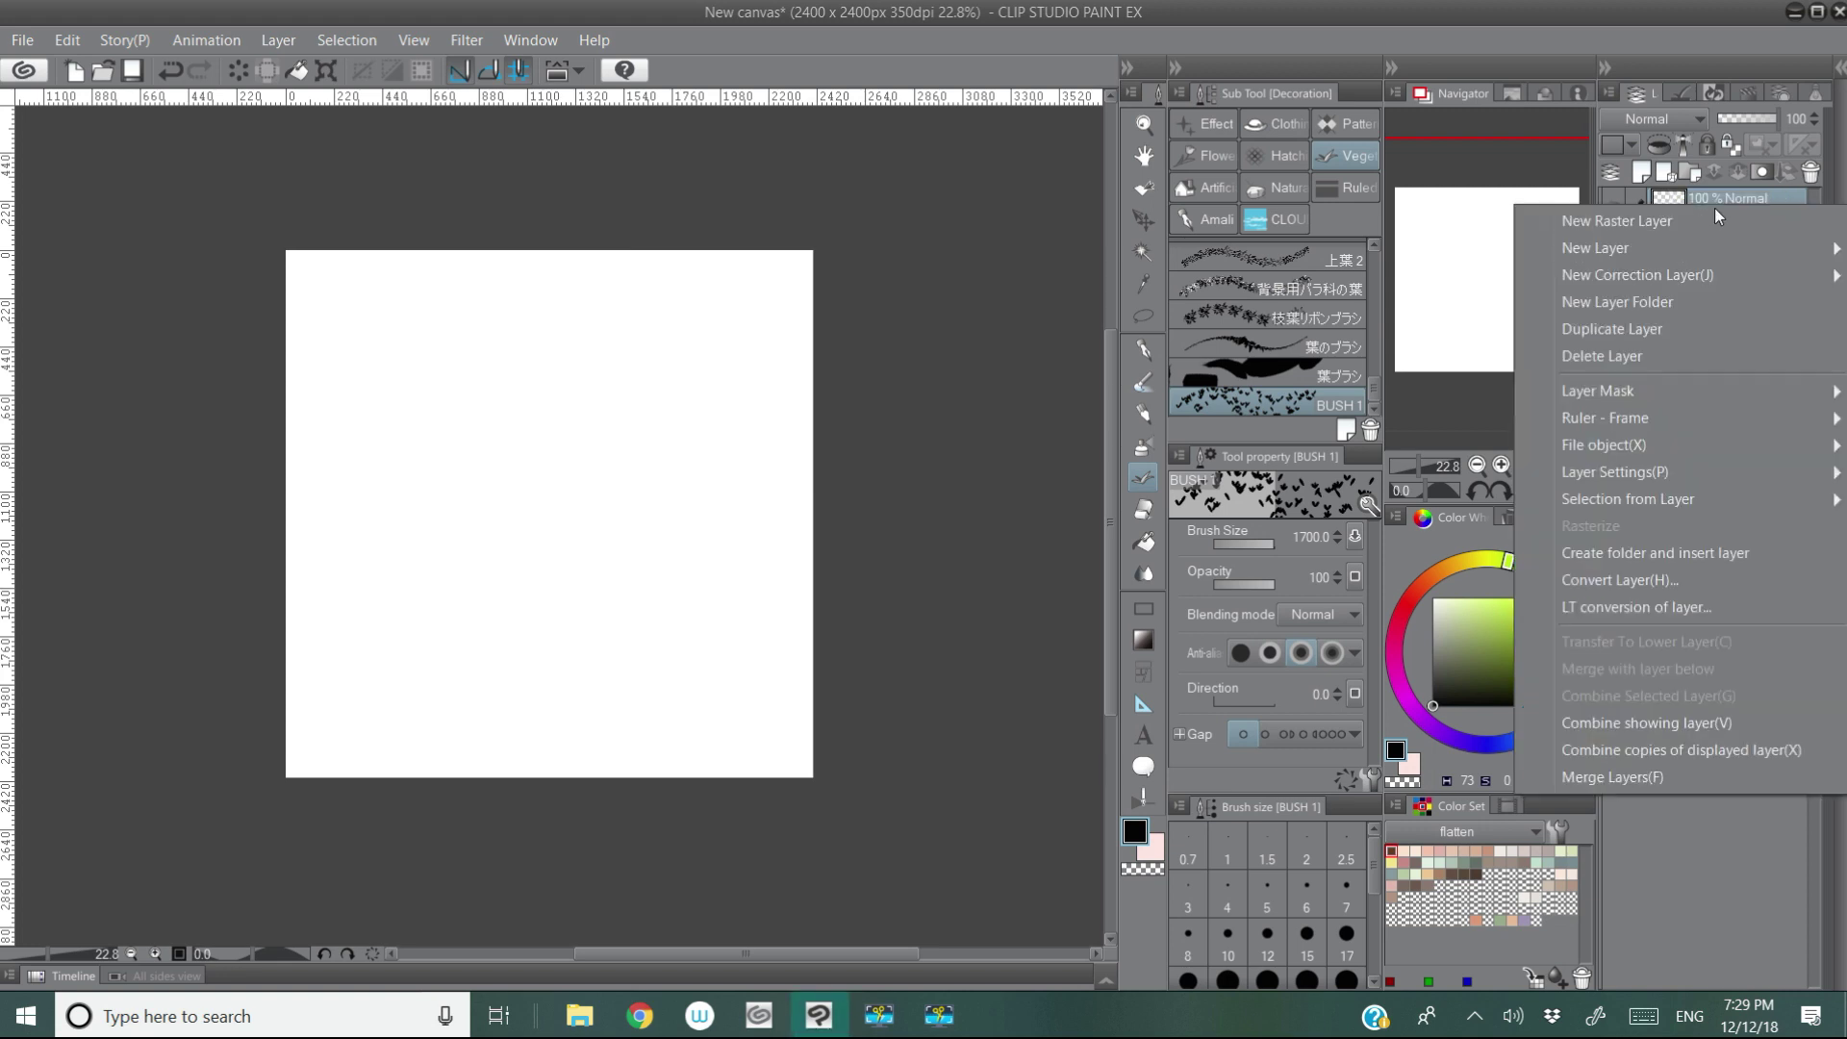
{"action": "left_click", "coordinate": [1671, 587]}
{"action": "left_click", "coordinate": [946, 508]}
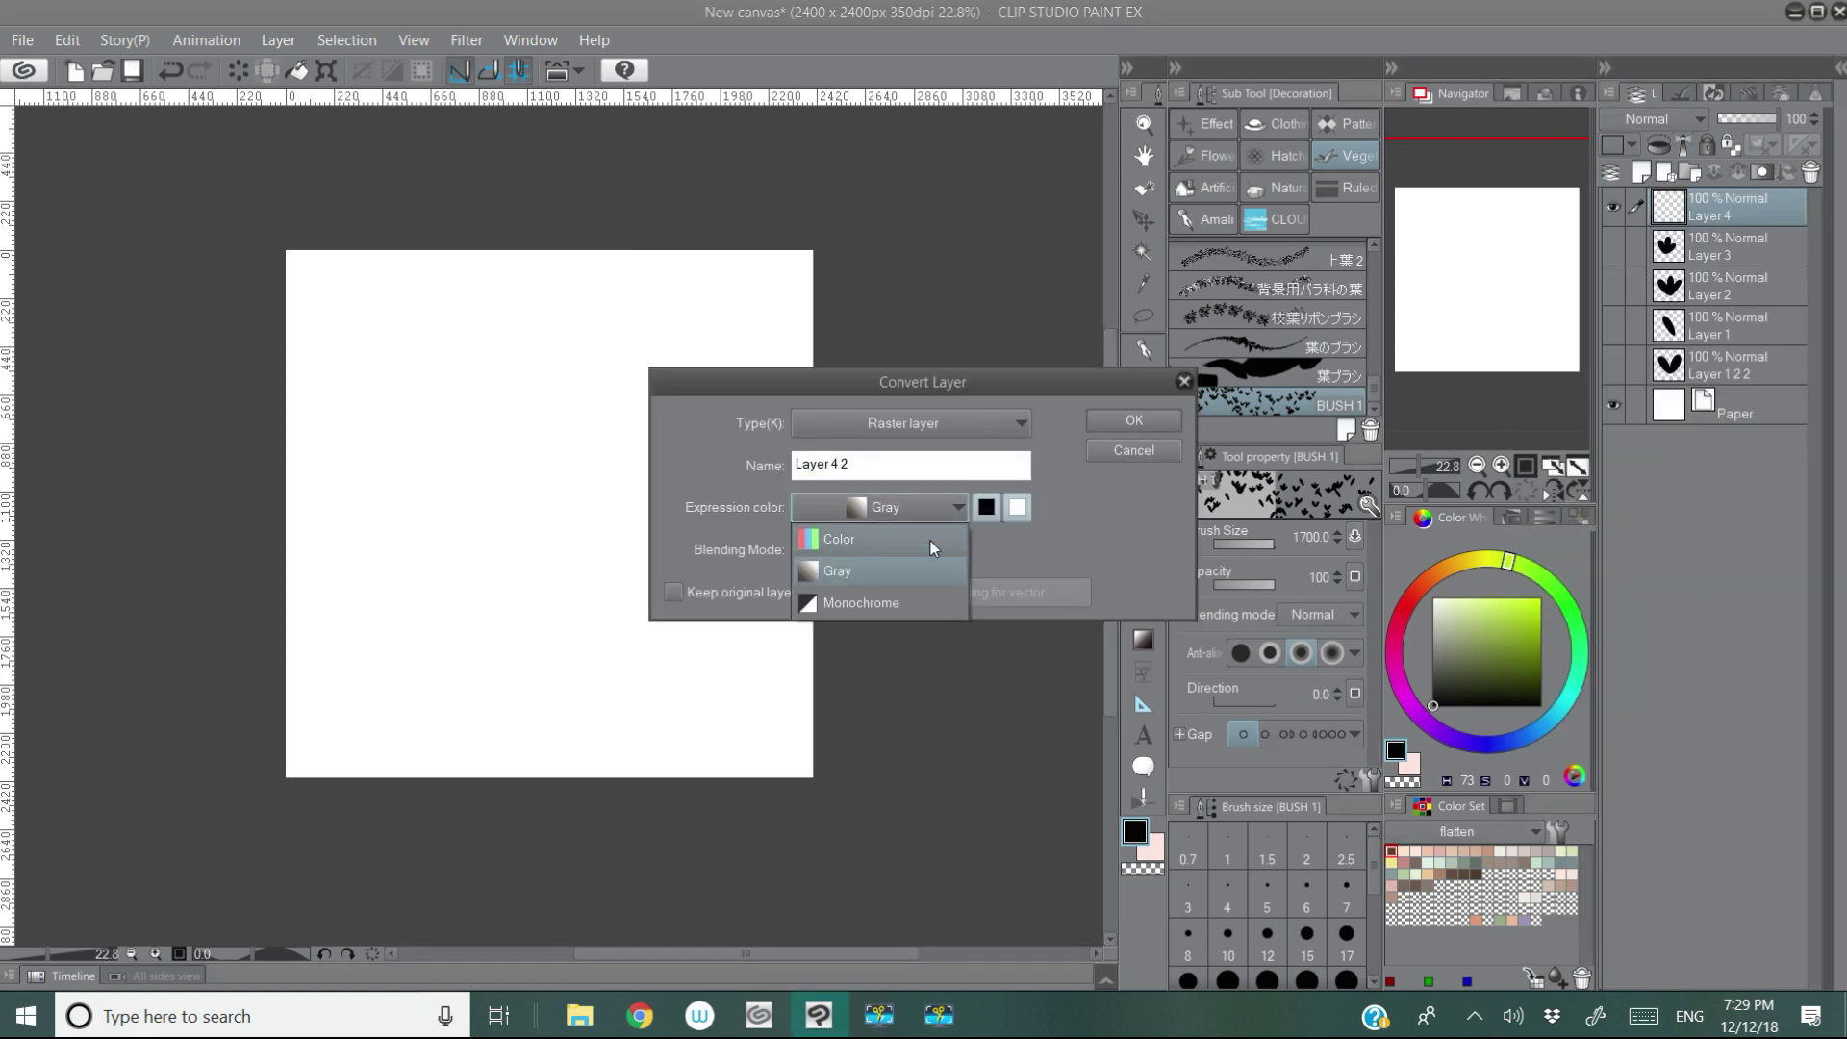
{"action": "left_click", "coordinate": [931, 542]}
{"action": "left_click", "coordinate": [1134, 421]}
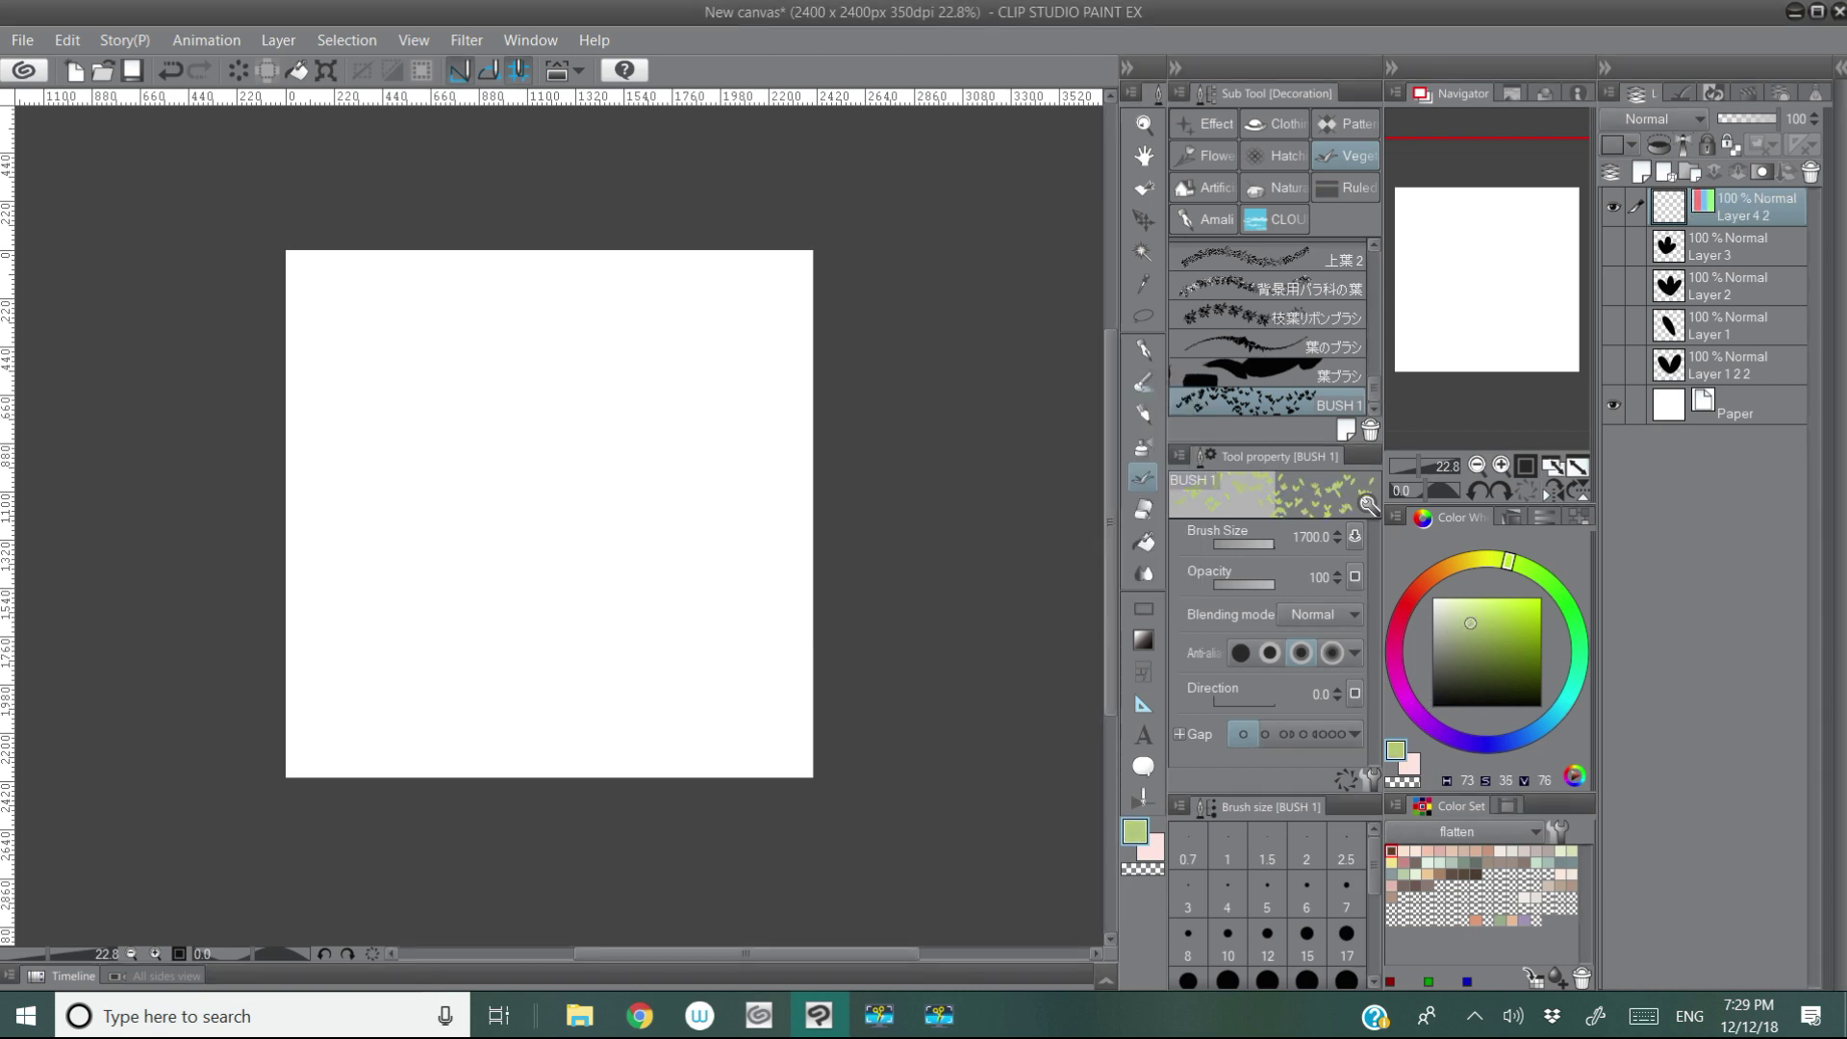
{"action": "left_click_drag", "start_coordinate": [578, 462], "coordinate": [495, 619]}
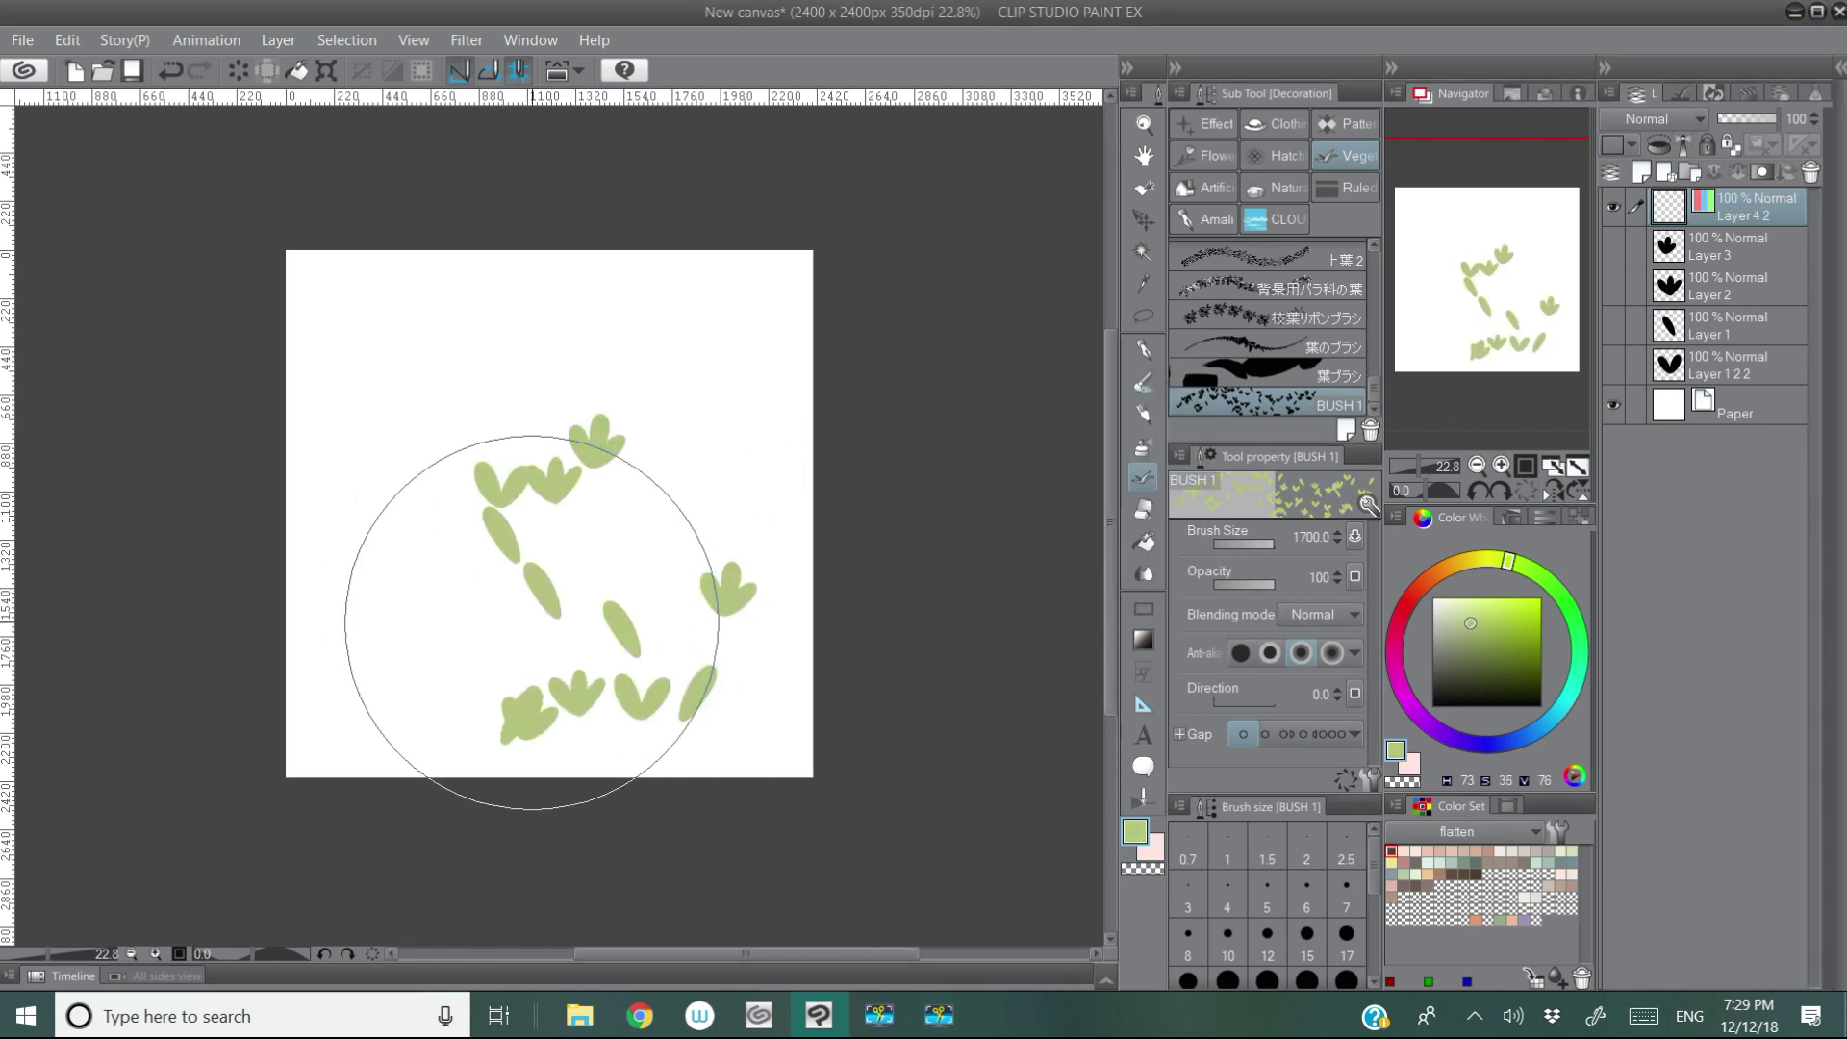
Step: Add Particle size from the spraying effect settings to Tool Property
{"action": "left_click", "coordinate": [1362, 780]}
{"action": "left_click", "coordinate": [462, 308]}
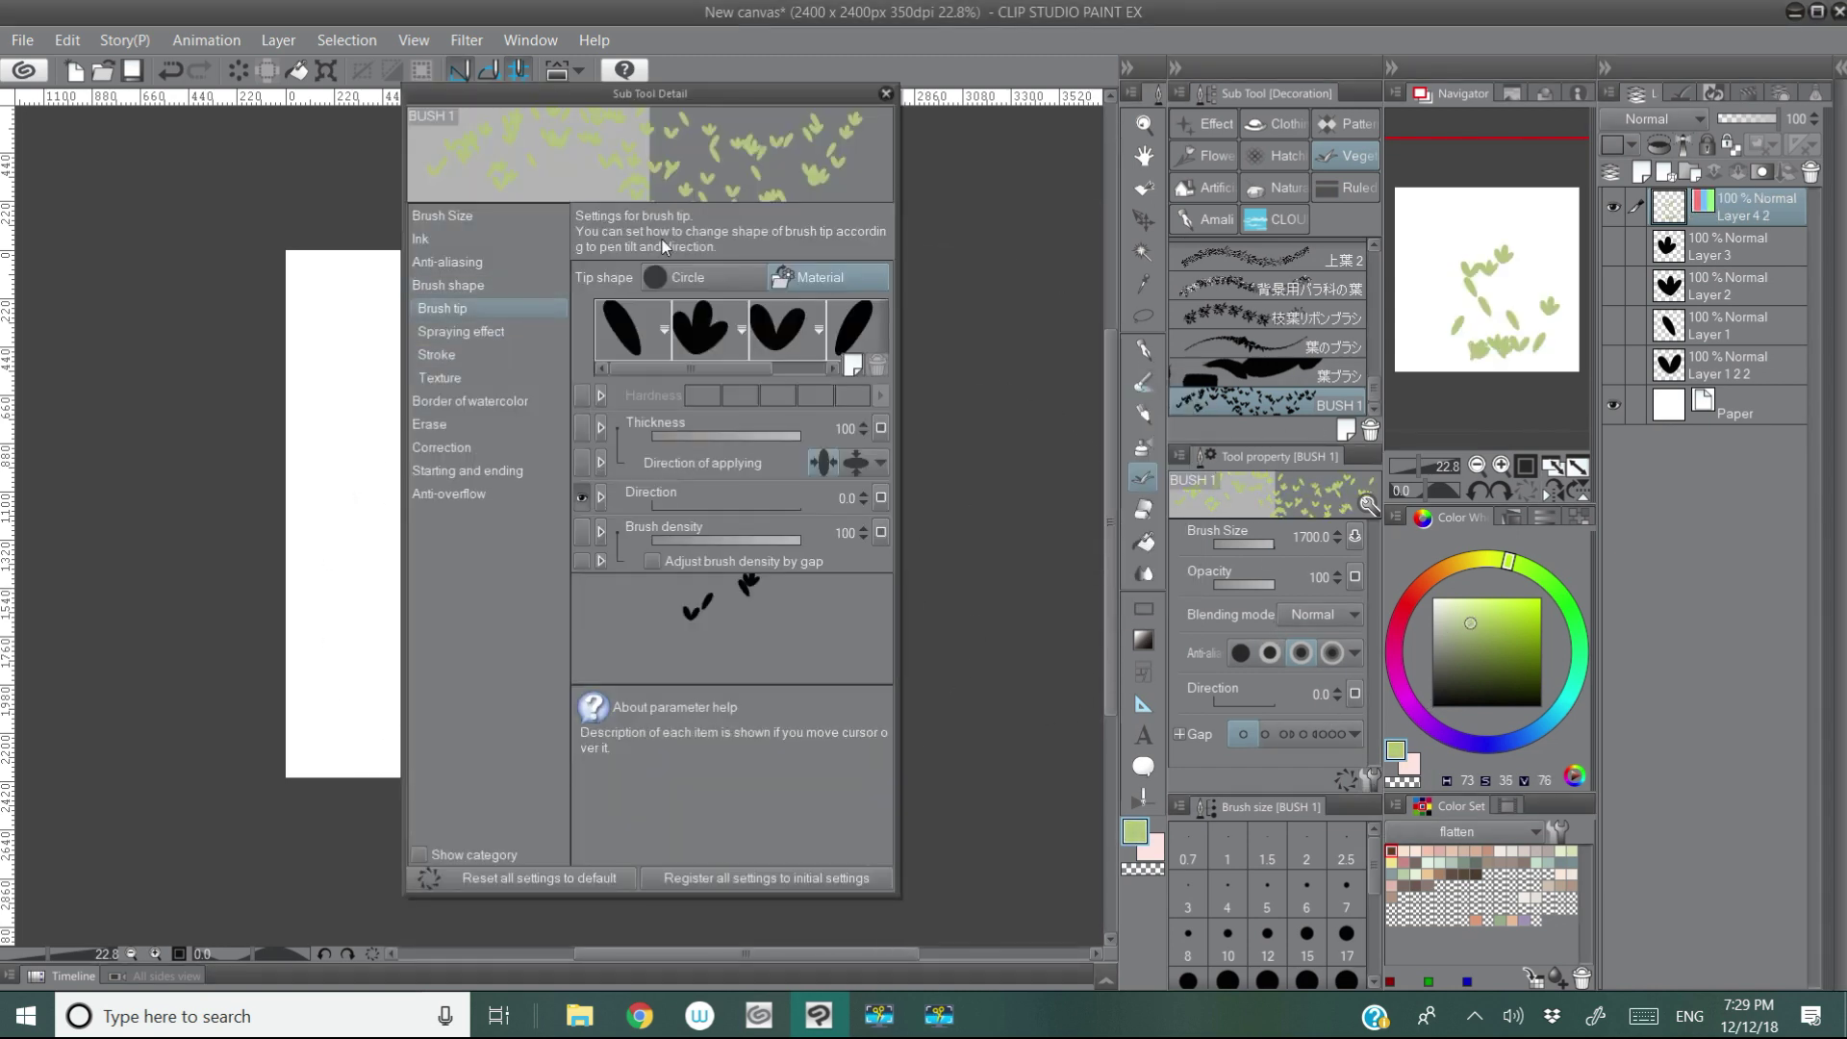
{"action": "left_click", "coordinate": [503, 333]}
{"action": "left_click", "coordinate": [582, 307]}
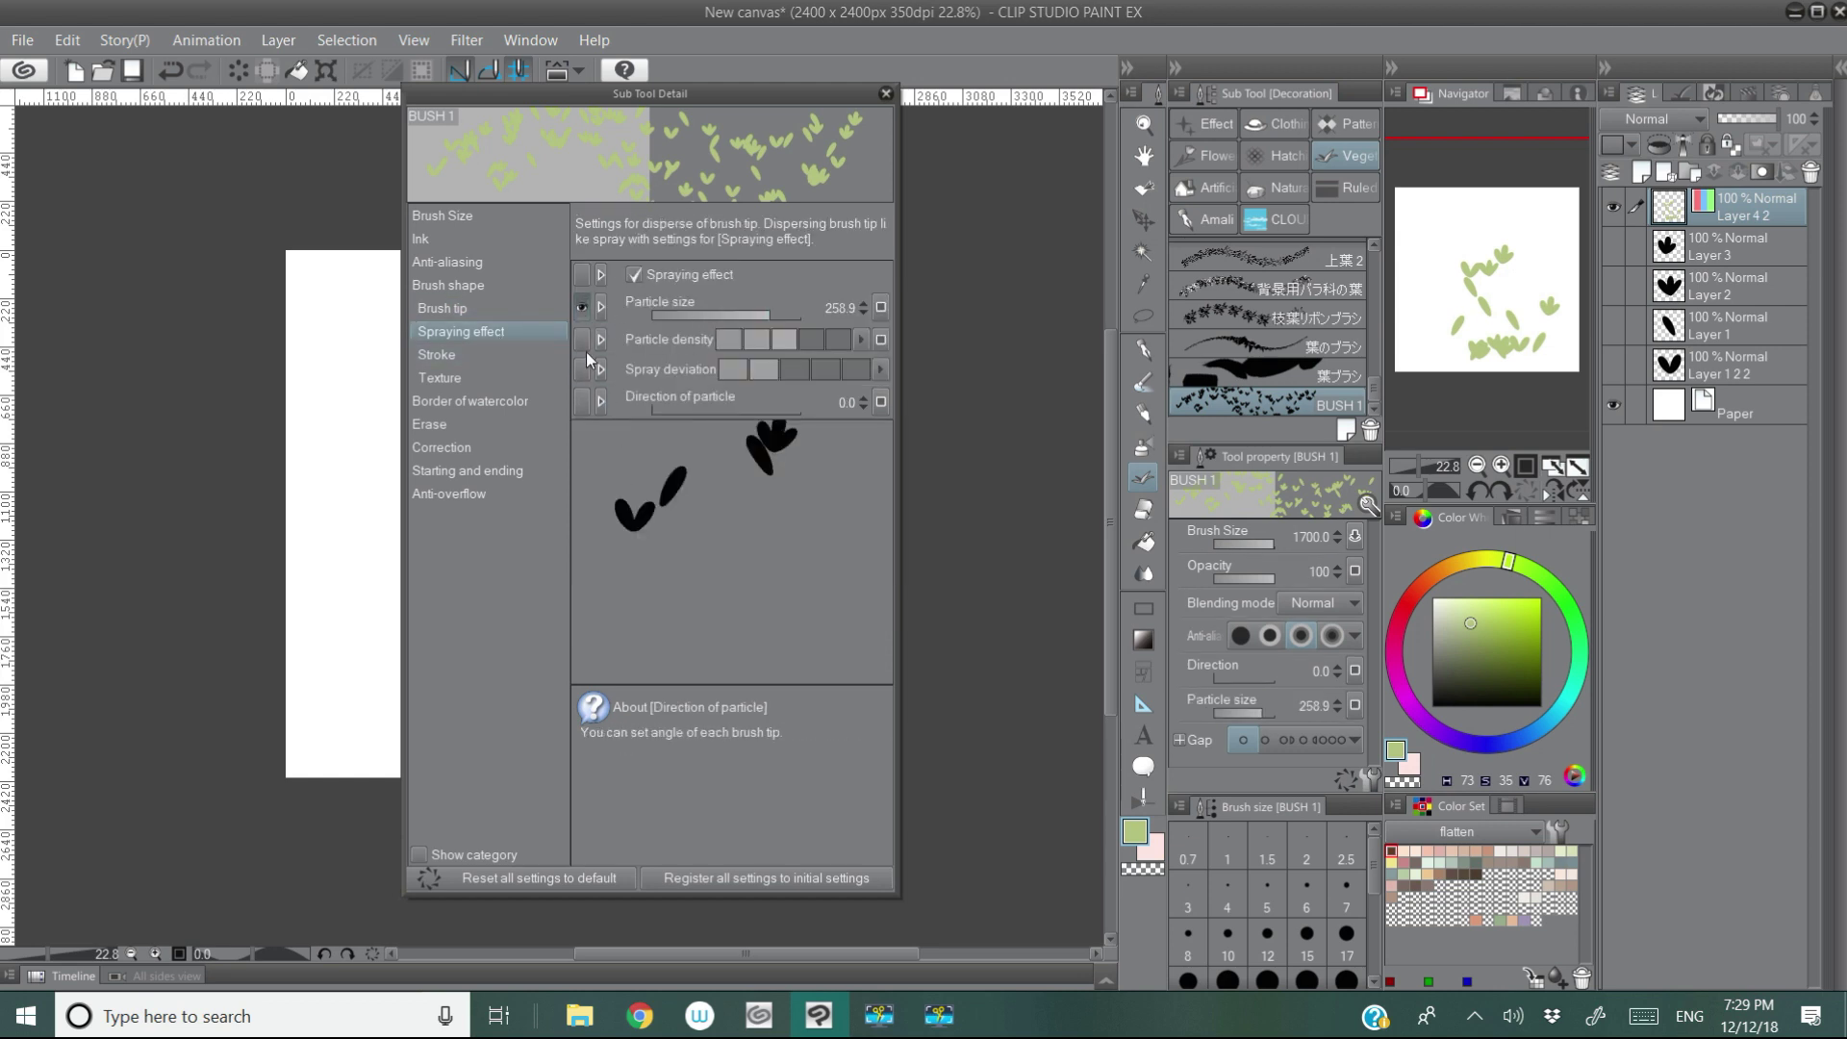
{"action": "left_click", "coordinate": [886, 93]}
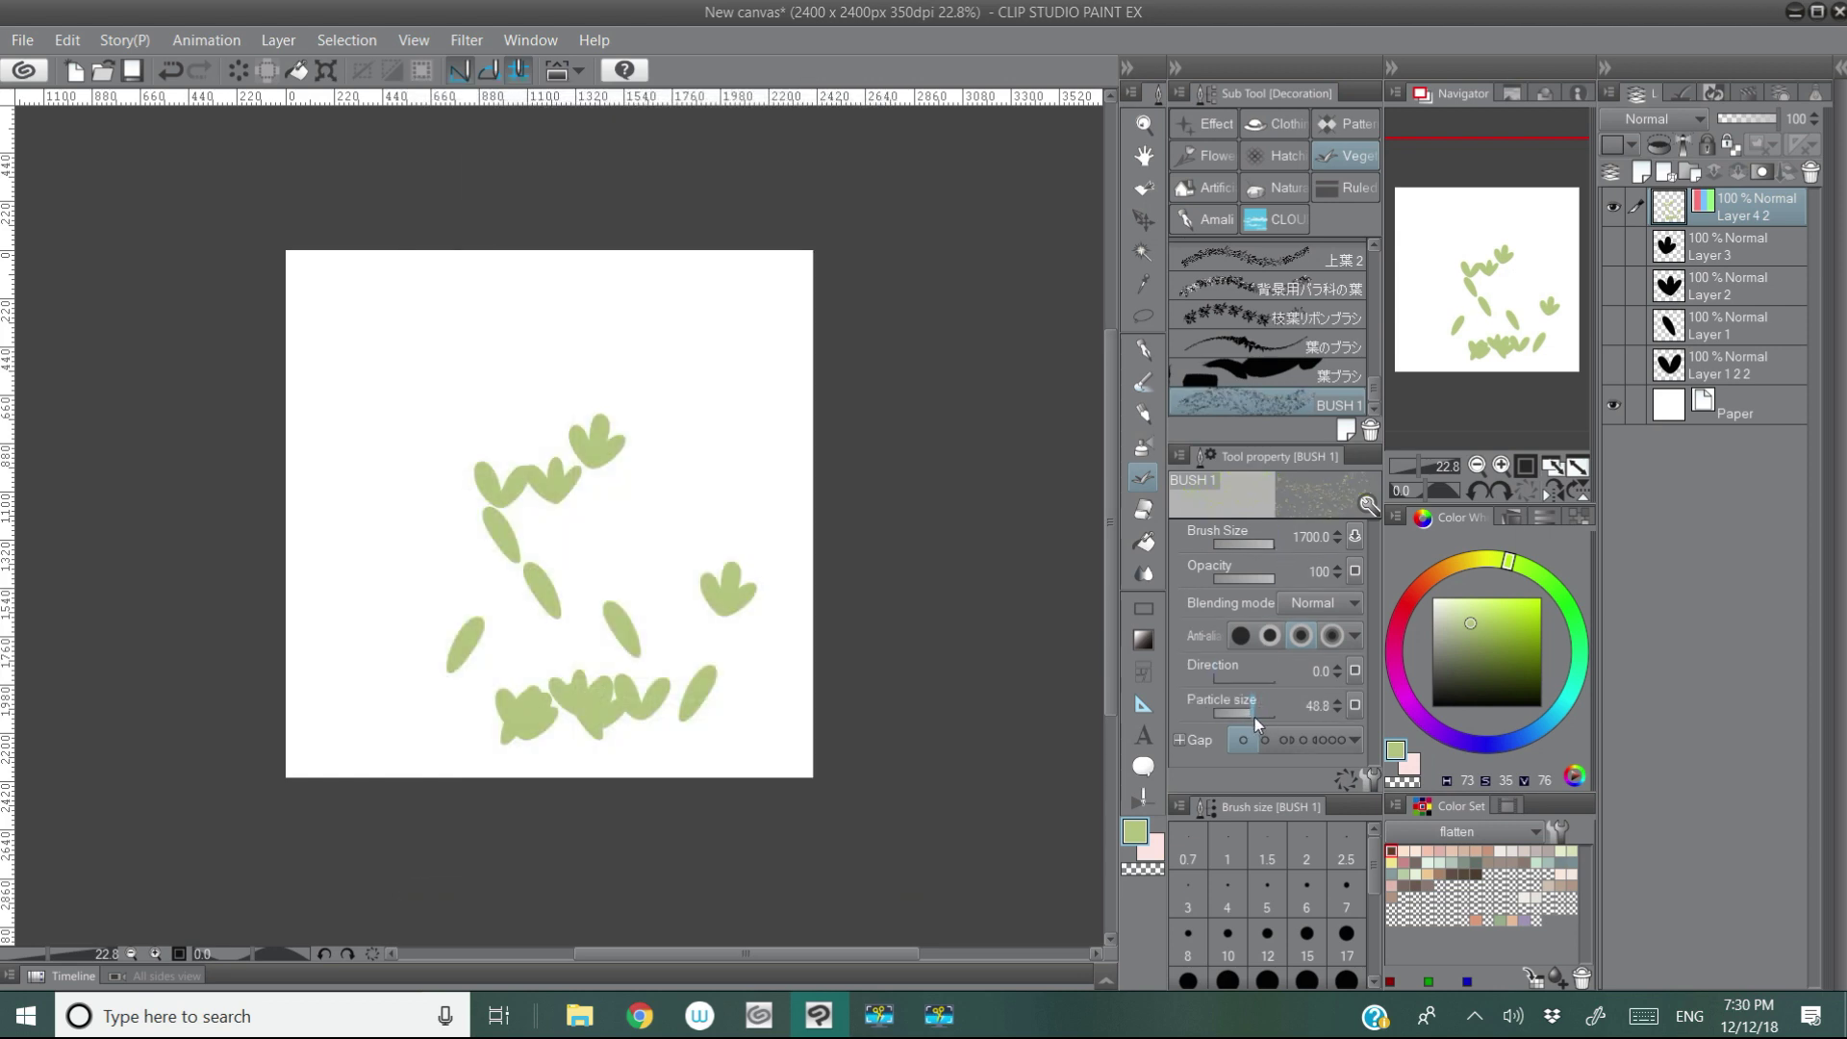
Step: Lower the particle size to about 90.6 and spray smaller leaves across the canvas
{"action": "left_click_drag", "start_coordinate": [1252, 715], "coordinate": [1236, 715]}
{"action": "mouse_move", "coordinate": [698, 552]}
{"action": "left_mouse_down"}
{"action": "mouse_move", "coordinate": [572, 568]}
{"action": "mouse_move", "coordinate": [681, 535]}
{"action": "mouse_move", "coordinate": [627, 598]}
{"action": "mouse_move", "coordinate": [406, 578]}
{"action": "mouse_move", "coordinate": [475, 310]}
{"action": "mouse_move", "coordinate": [434, 660]}
{"action": "left_mouse_up"}
{"action": "left_click_drag", "start_coordinate": [1274, 544], "coordinate": [1271, 543]}
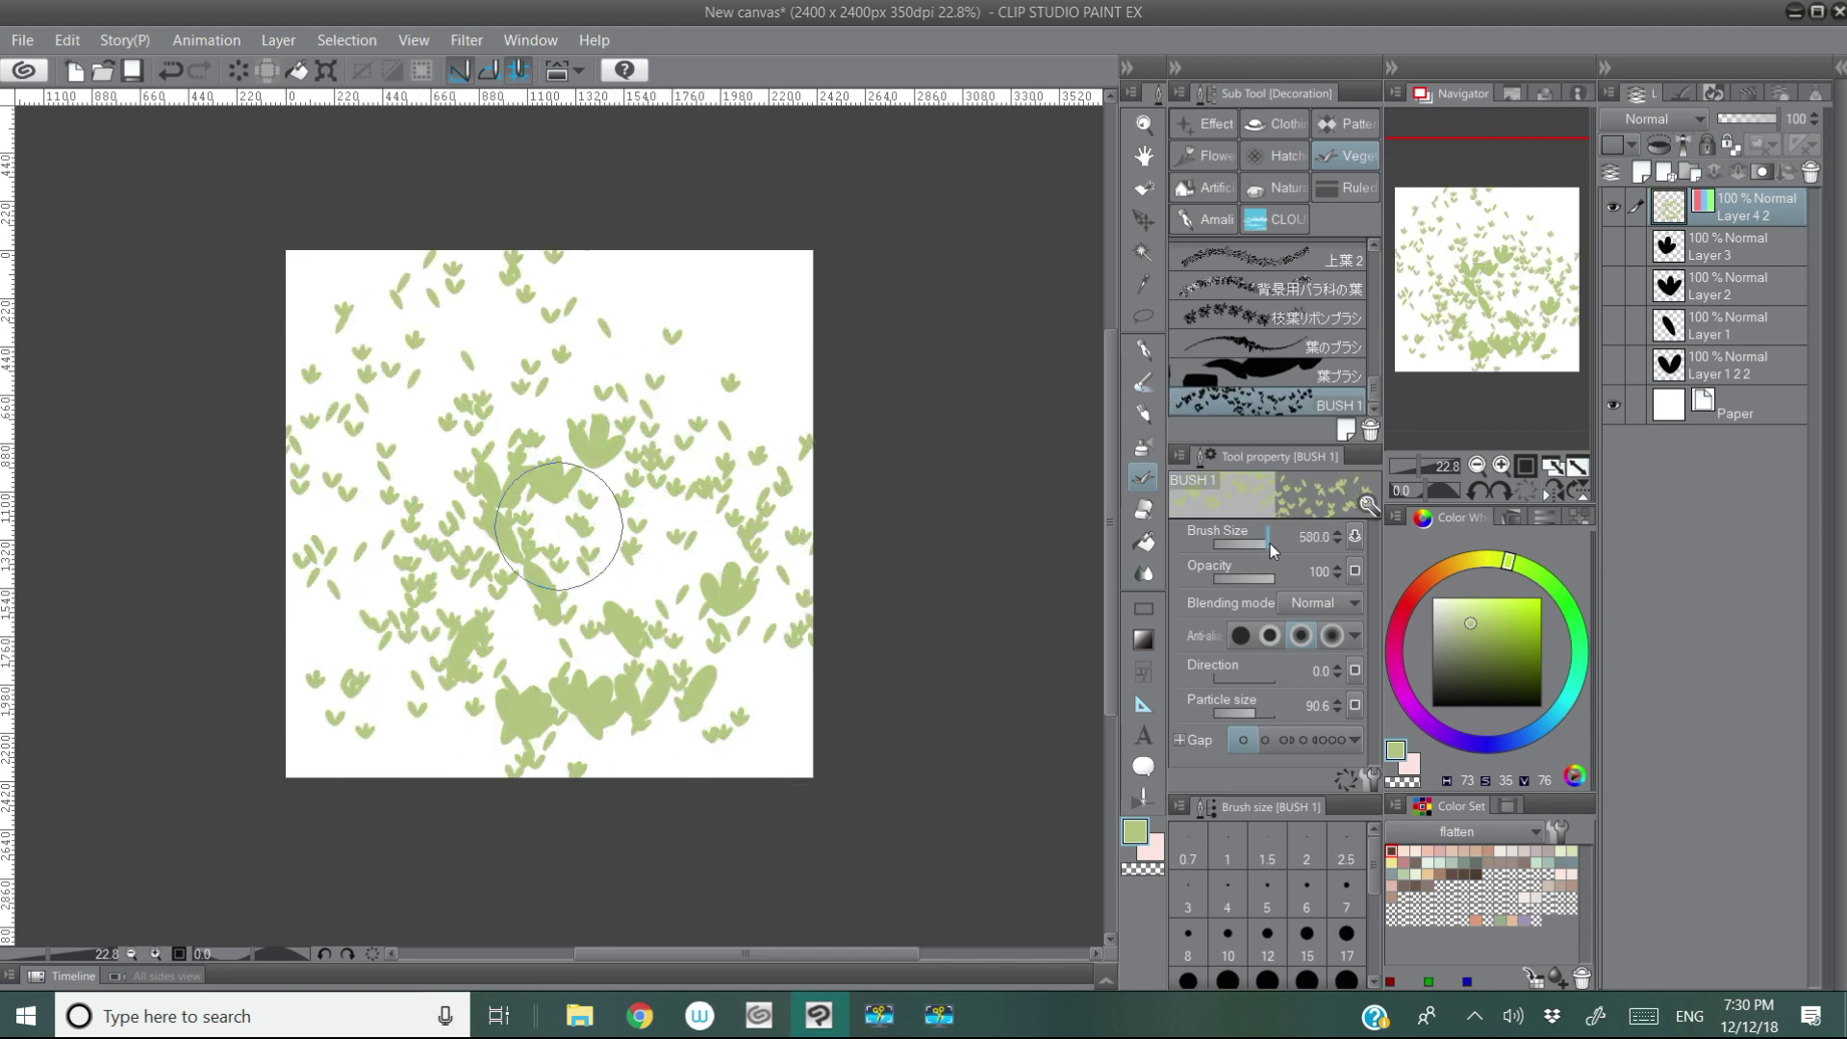
{"action": "mouse_move", "coordinate": [554, 702]}
{"action": "left_mouse_down"}
{"action": "mouse_move", "coordinate": [461, 701]}
{"action": "mouse_move", "coordinate": [413, 734]}
{"action": "left_mouse_up"}
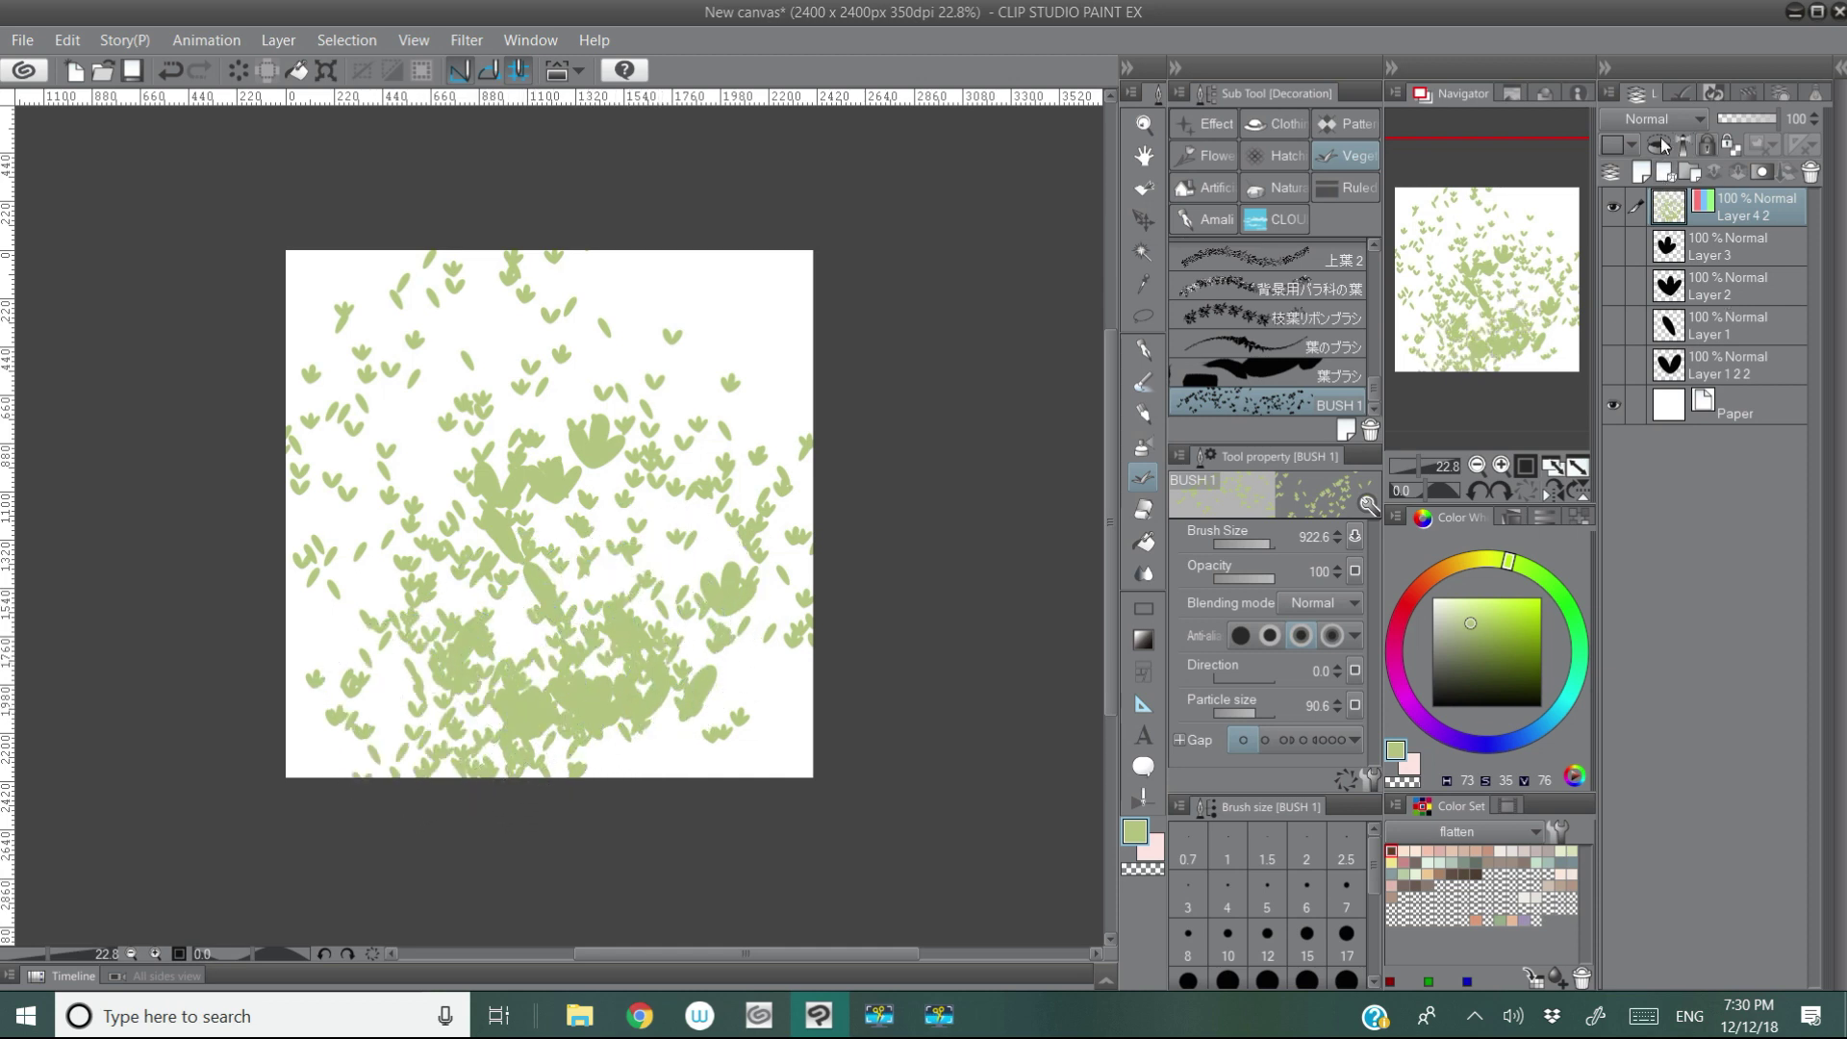
Step: Undo the scattered leaves, shrink the brush size, and spray a thick leaf cluster lower left
{"action": "left_click", "coordinate": [242, 70]}
{"action": "mouse_move", "coordinate": [434, 598]}
{"action": "left_mouse_down"}
{"action": "mouse_move", "coordinate": [441, 651]}
{"action": "mouse_move", "coordinate": [511, 599]}
{"action": "left_mouse_up"}
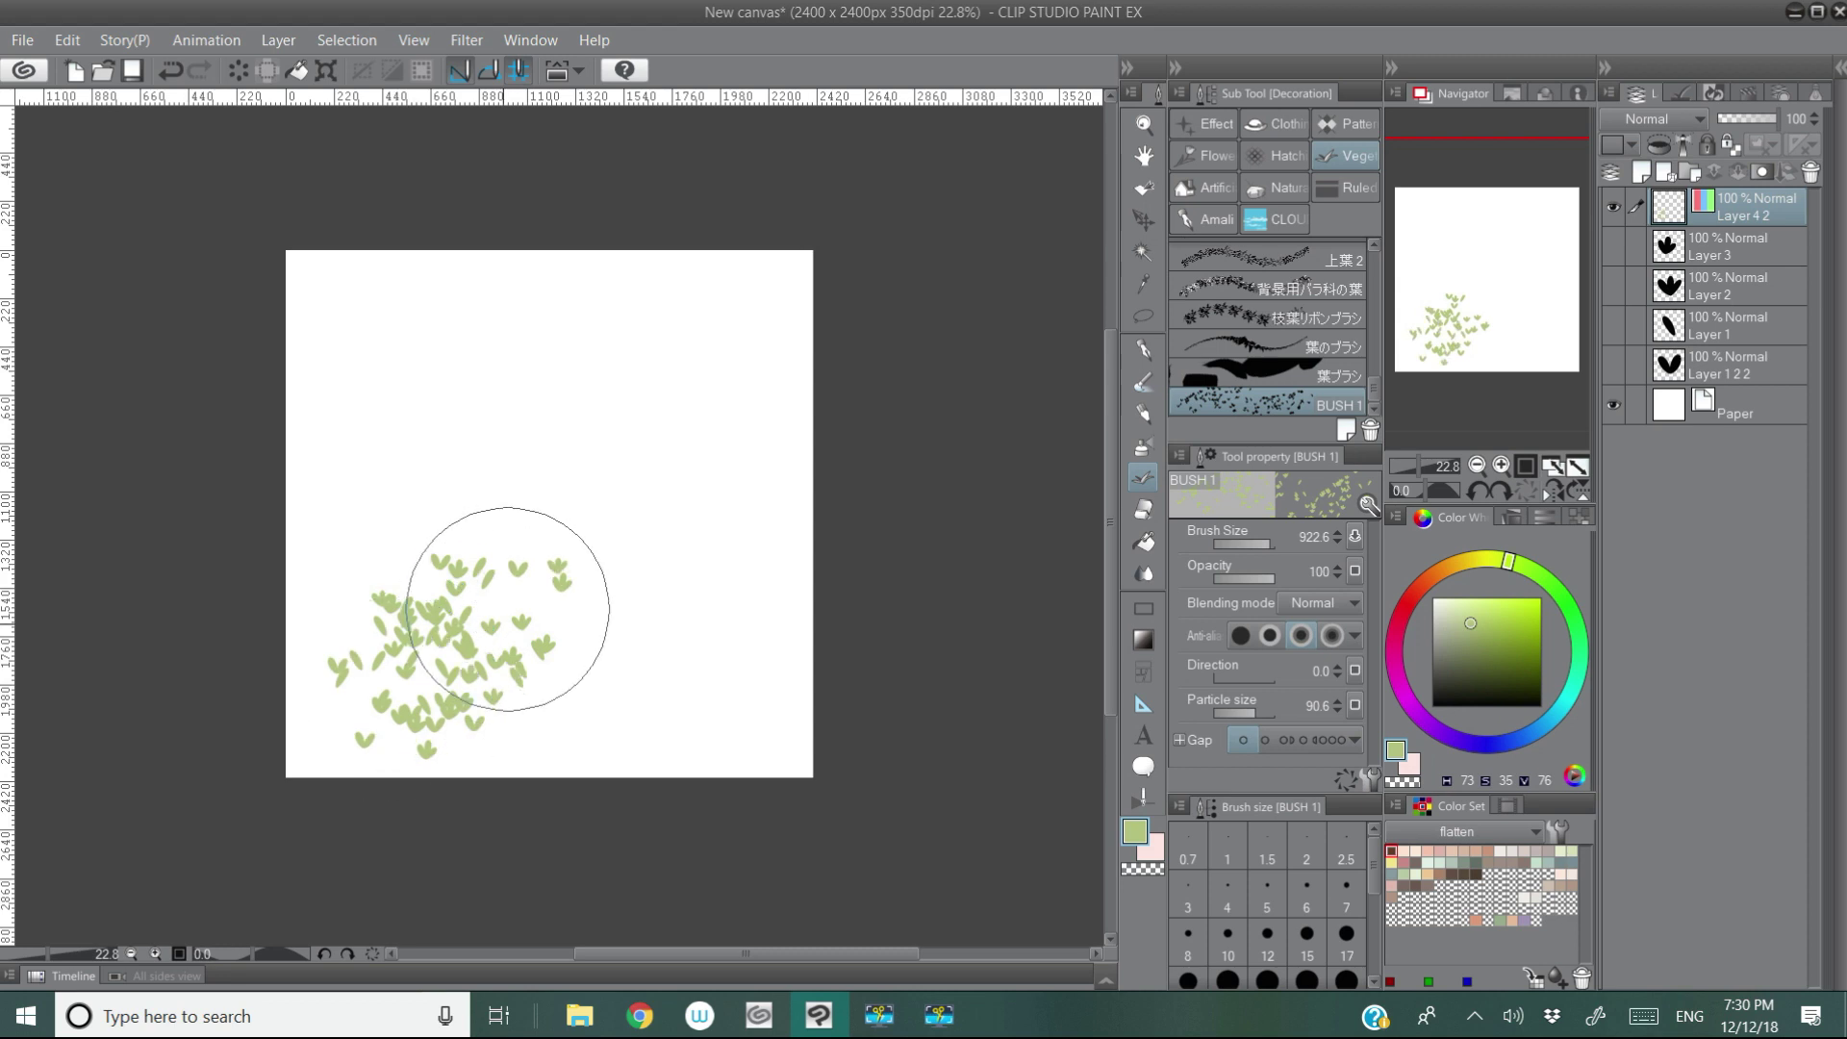
{"action": "left_click_drag", "start_coordinate": [1271, 545], "coordinate": [1267, 551]}
{"action": "left_click", "coordinate": [1368, 781]}
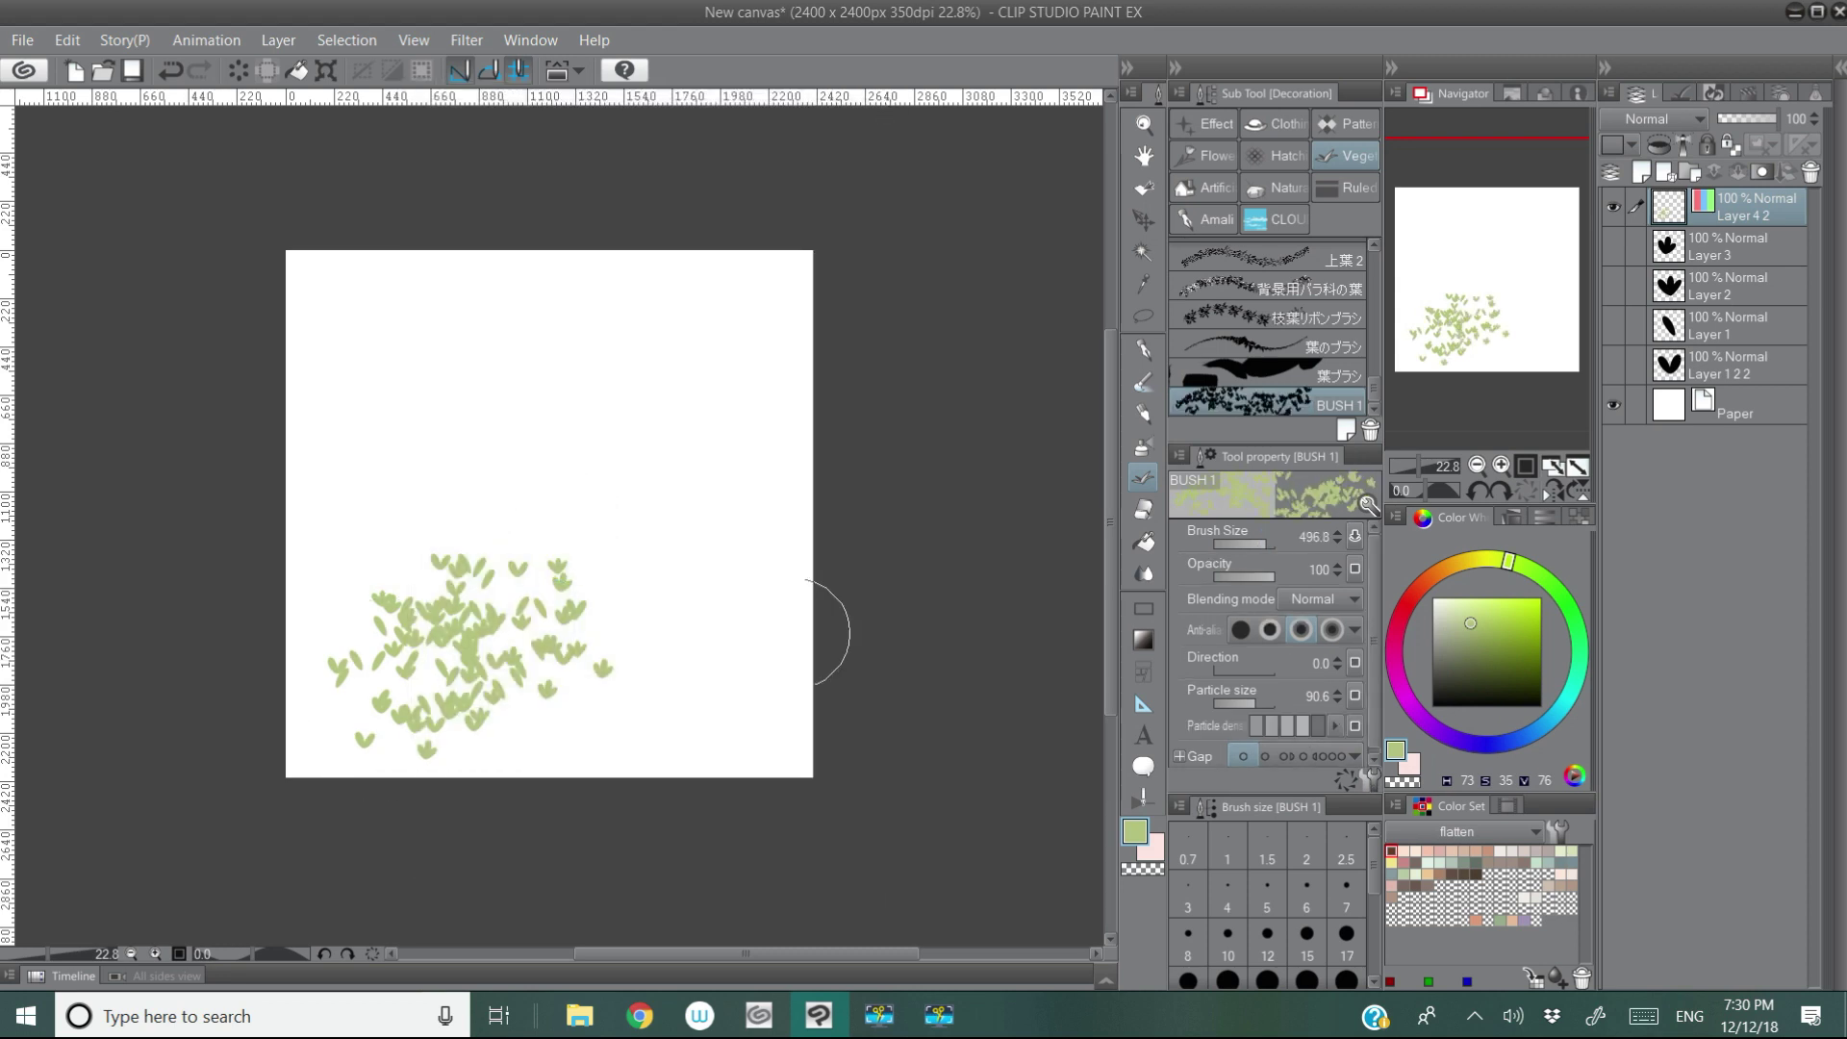
{"action": "mouse_move", "coordinate": [476, 649]}
{"action": "left_mouse_down"}
{"action": "mouse_move", "coordinate": [498, 566]}
{"action": "mouse_move", "coordinate": [385, 742]}
{"action": "mouse_move", "coordinate": [578, 694]}
{"action": "mouse_move", "coordinate": [620, 621]}
{"action": "mouse_move", "coordinate": [464, 727]}
{"action": "mouse_move", "coordinate": [498, 577]}
{"action": "mouse_move", "coordinate": [411, 743]}
{"action": "mouse_move", "coordinate": [549, 765]}
{"action": "left_mouse_up"}
Step: Build up the bush with darker, light and very light green leaves
{"action": "left_click", "coordinate": [490, 621], "text": "alt"}
{"action": "left_click", "coordinate": [592, 679], "text": "alt"}
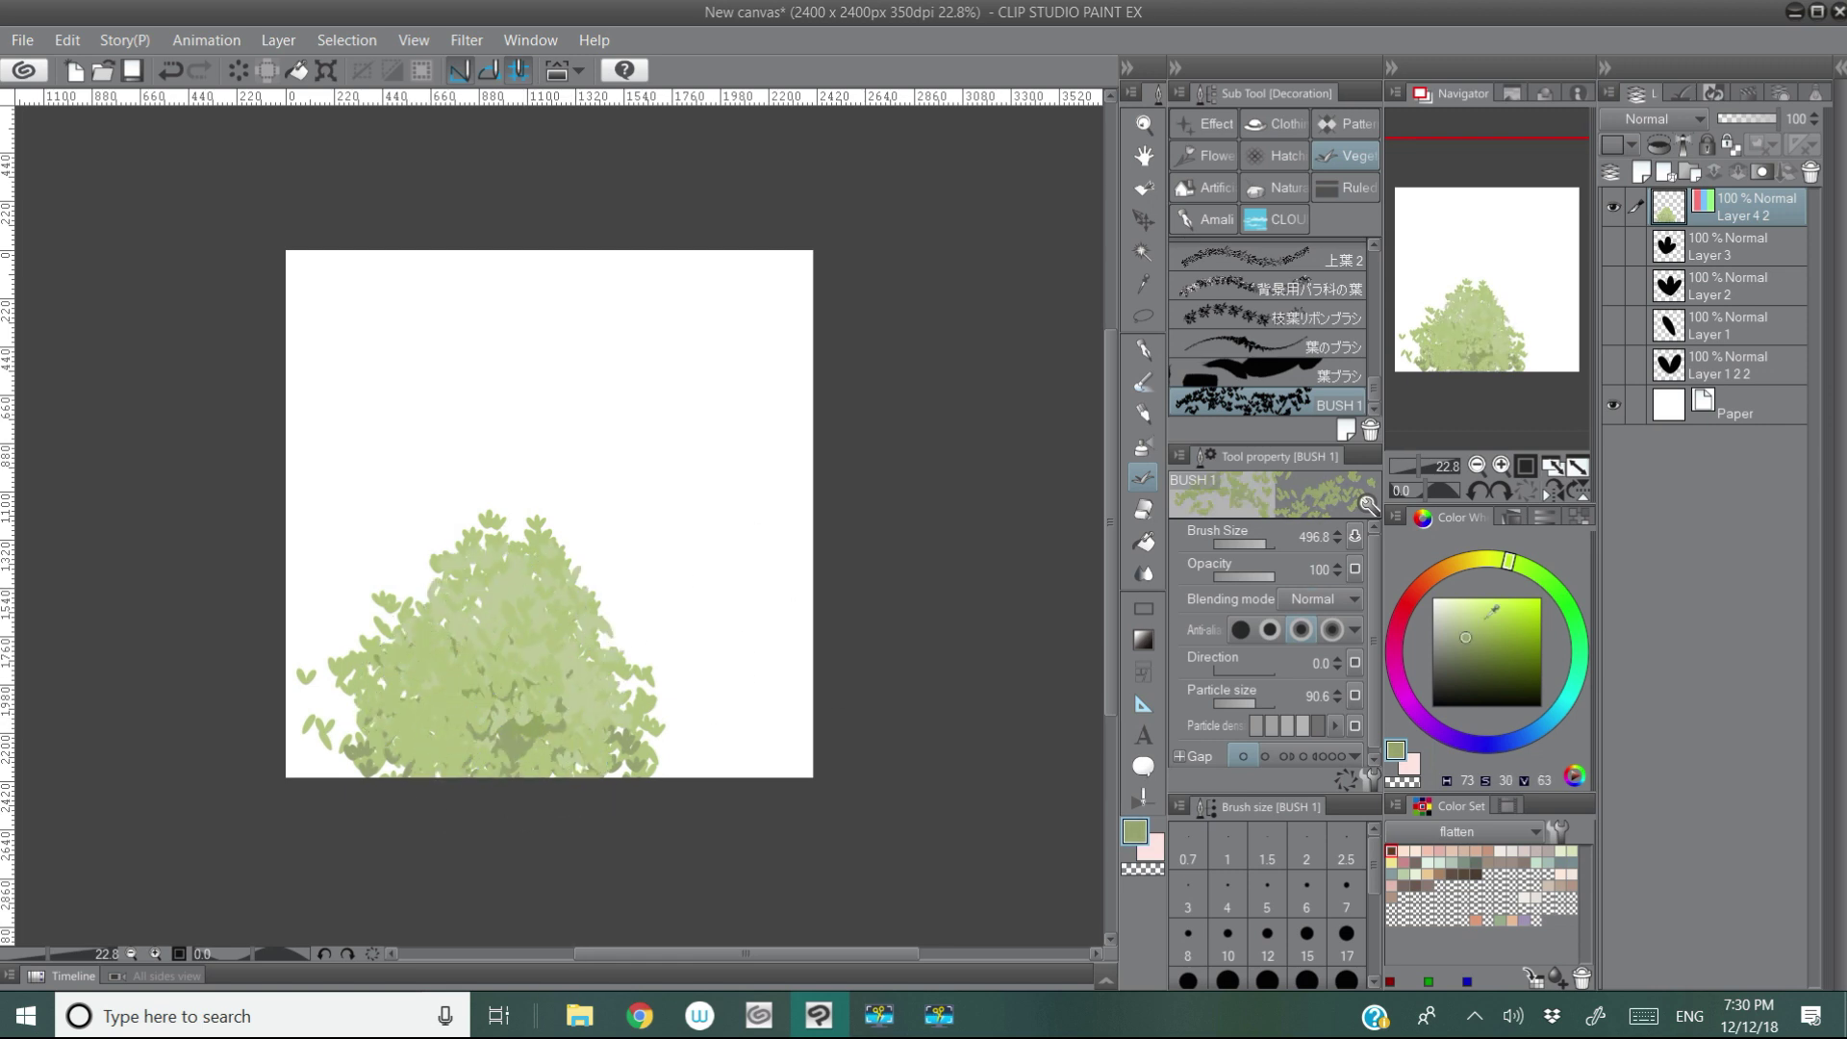
{"action": "mouse_move", "coordinate": [591, 679]}
{"action": "left_mouse_down"}
{"action": "mouse_move", "coordinate": [619, 743]}
{"action": "mouse_move", "coordinate": [434, 784]}
{"action": "mouse_move", "coordinate": [478, 674]}
{"action": "mouse_move", "coordinate": [432, 699]}
{"action": "mouse_move", "coordinate": [487, 568]}
{"action": "mouse_move", "coordinate": [476, 721]}
{"action": "mouse_move", "coordinate": [433, 770]}
{"action": "mouse_move", "coordinate": [484, 607]}
{"action": "left_mouse_up"}
{"action": "left_click", "coordinate": [477, 675], "text": "alt"}
{"action": "left_click", "coordinate": [486, 568], "text": "alt"}
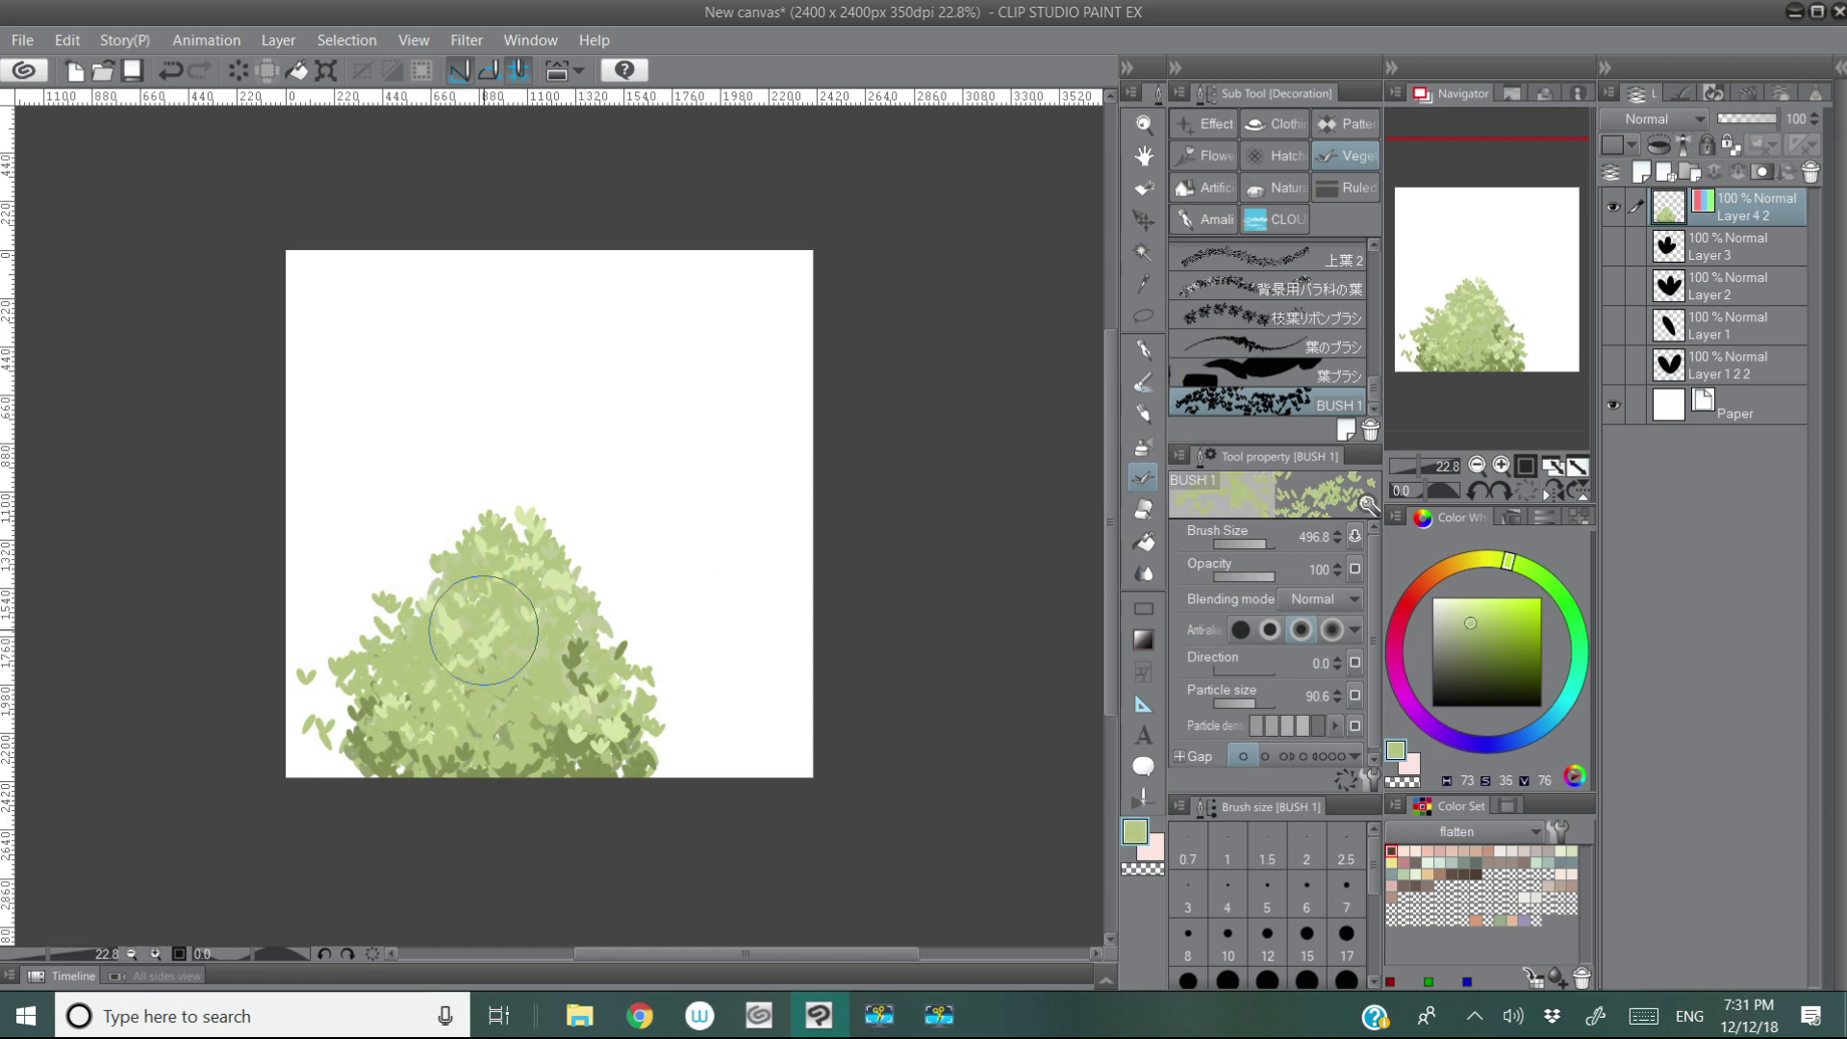
{"action": "left_click_drag", "start_coordinate": [1299, 547], "coordinate": [1265, 550]}
{"action": "left_click", "coordinate": [559, 526], "text": "alt"}
{"action": "mouse_move", "coordinate": [559, 527]}
{"action": "left_mouse_down"}
{"action": "mouse_move", "coordinate": [405, 656]}
{"action": "mouse_move", "coordinate": [564, 520]}
{"action": "left_mouse_up"}
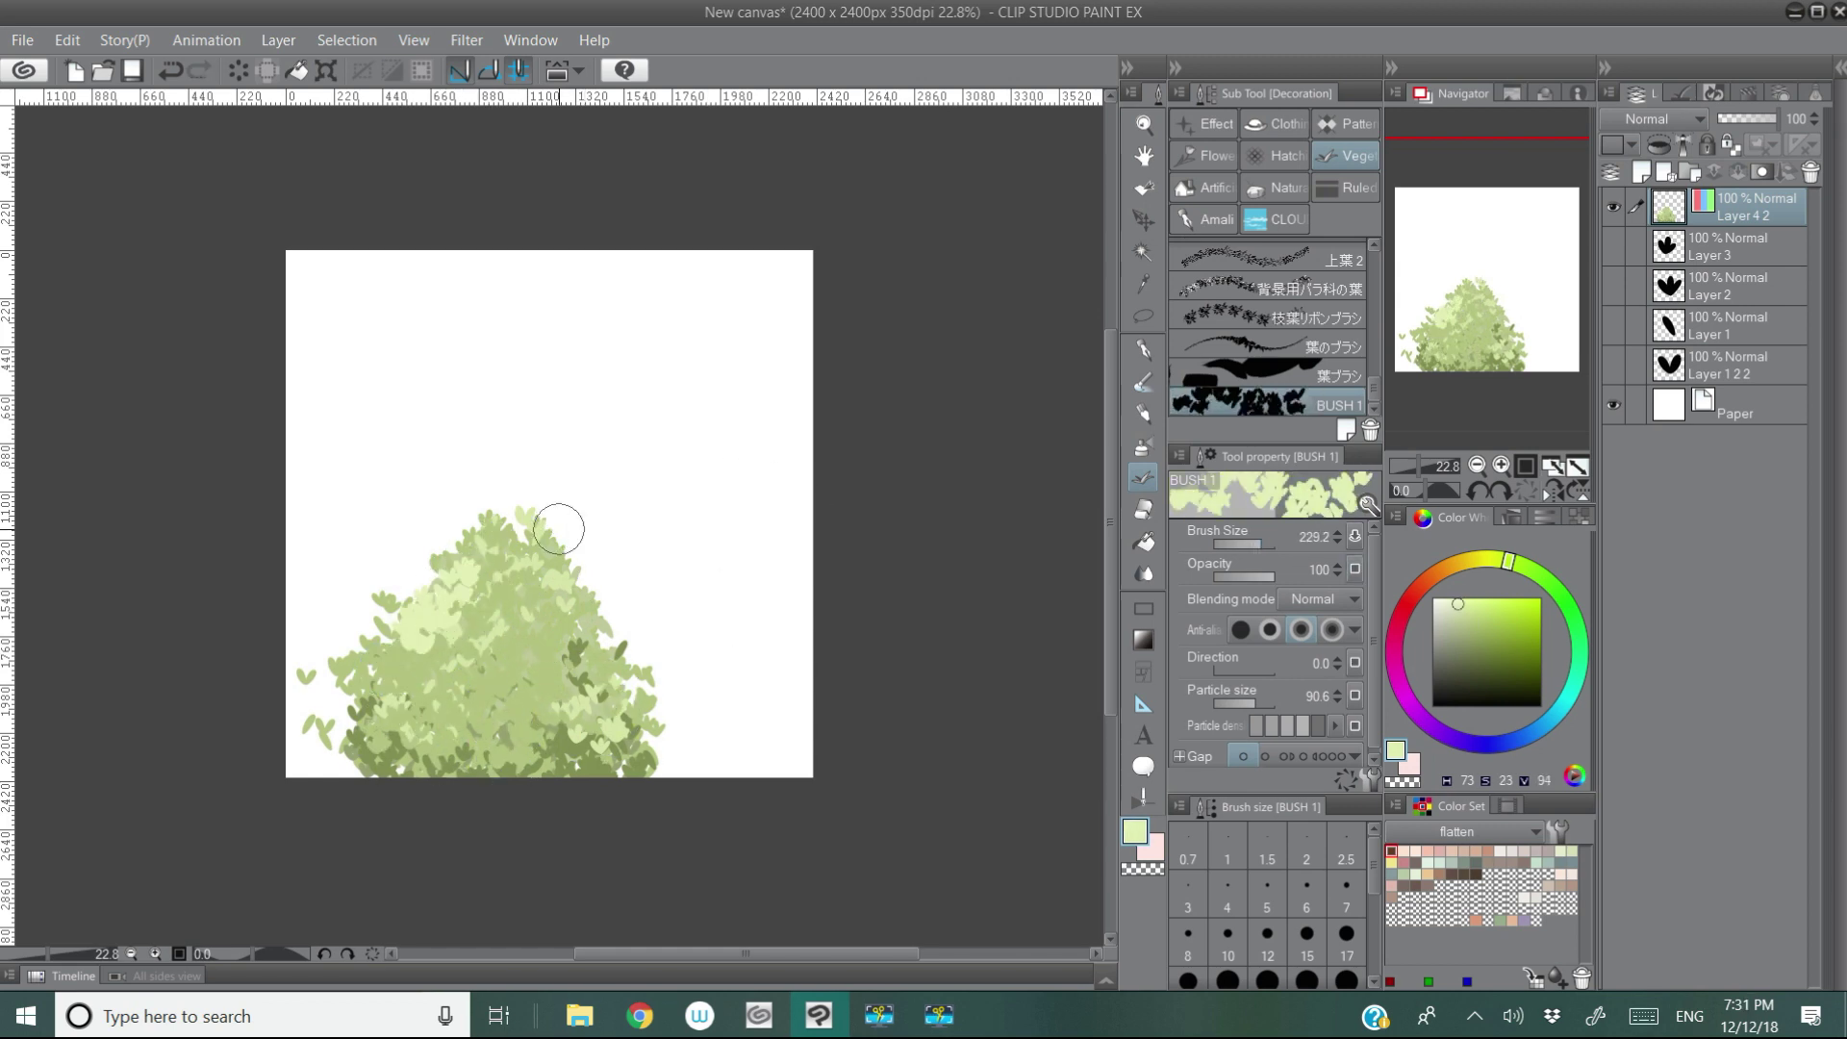